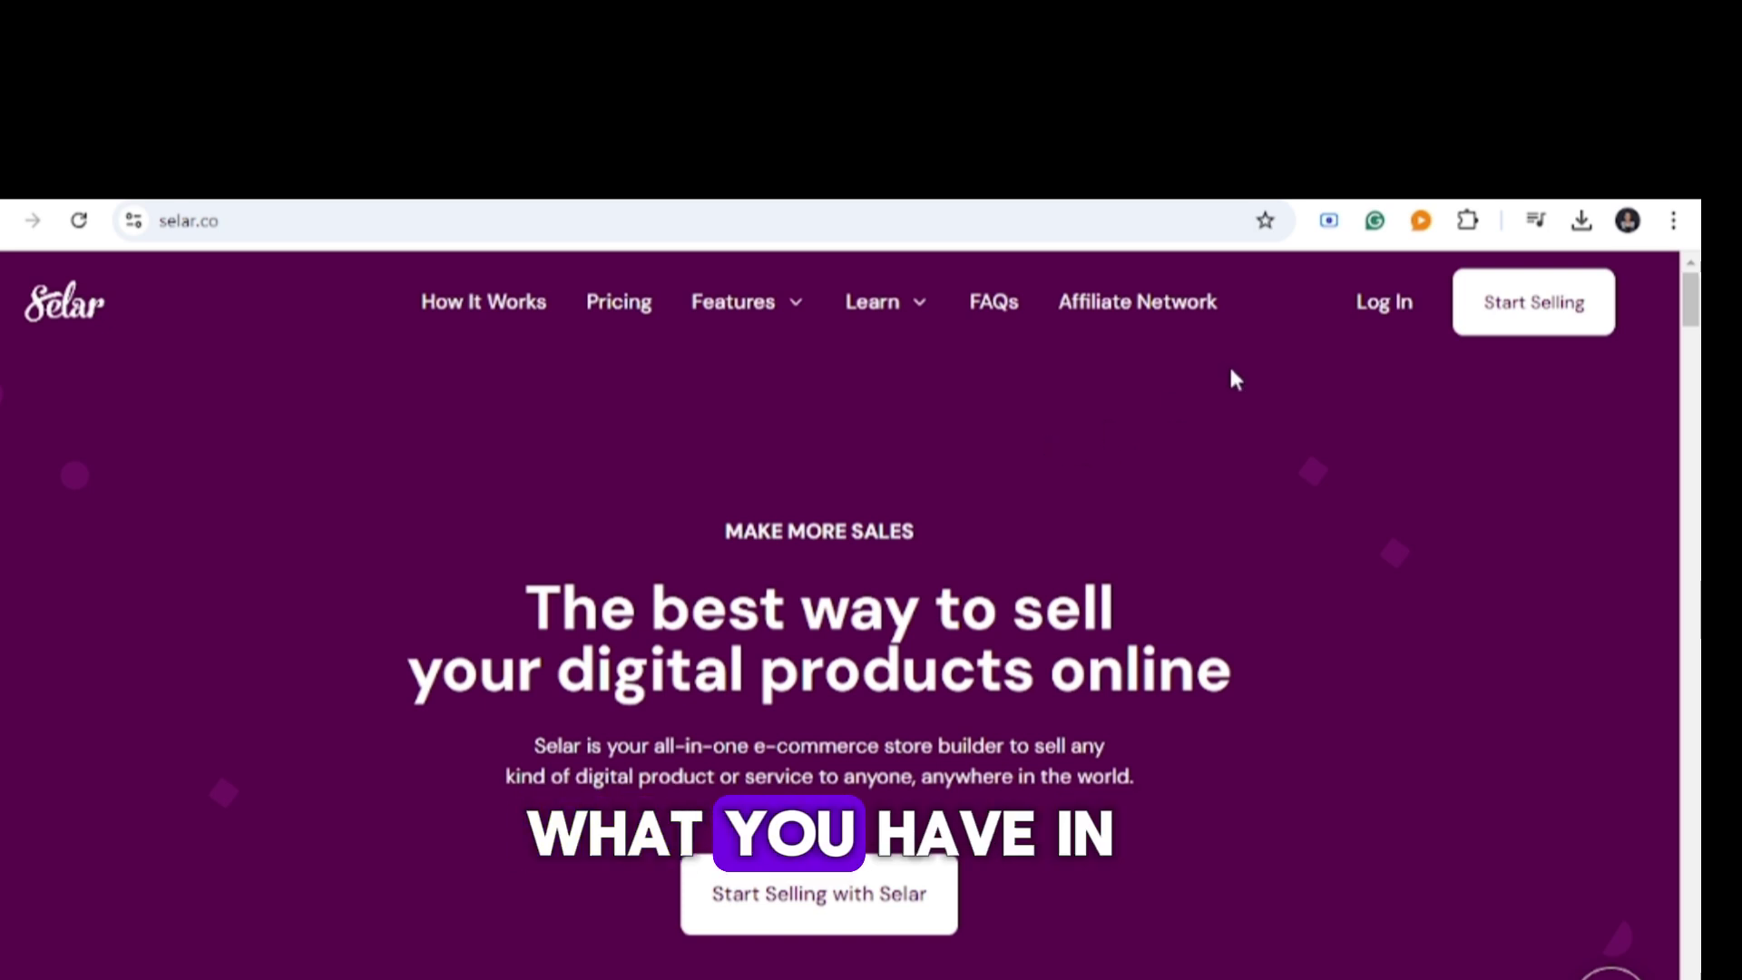
Log in to the Selar account and select the creator profile.
left_click(1397, 313)
scroll(952, 913, "down", 3)
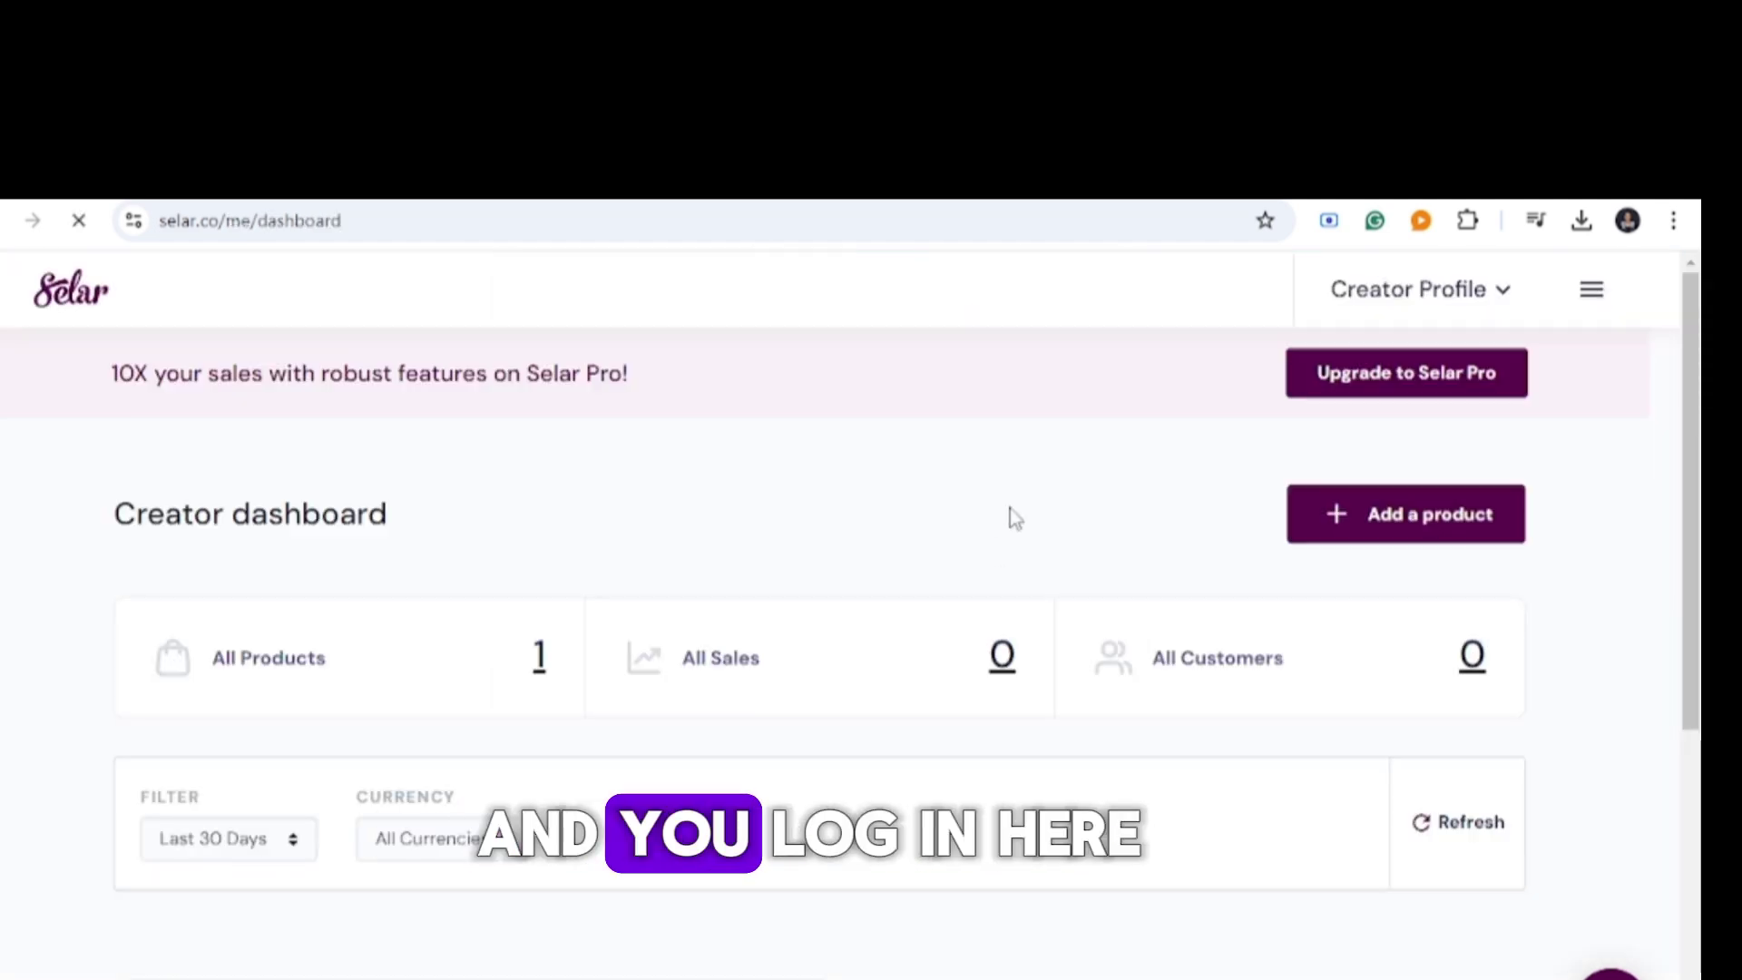
left_click(1416, 288)
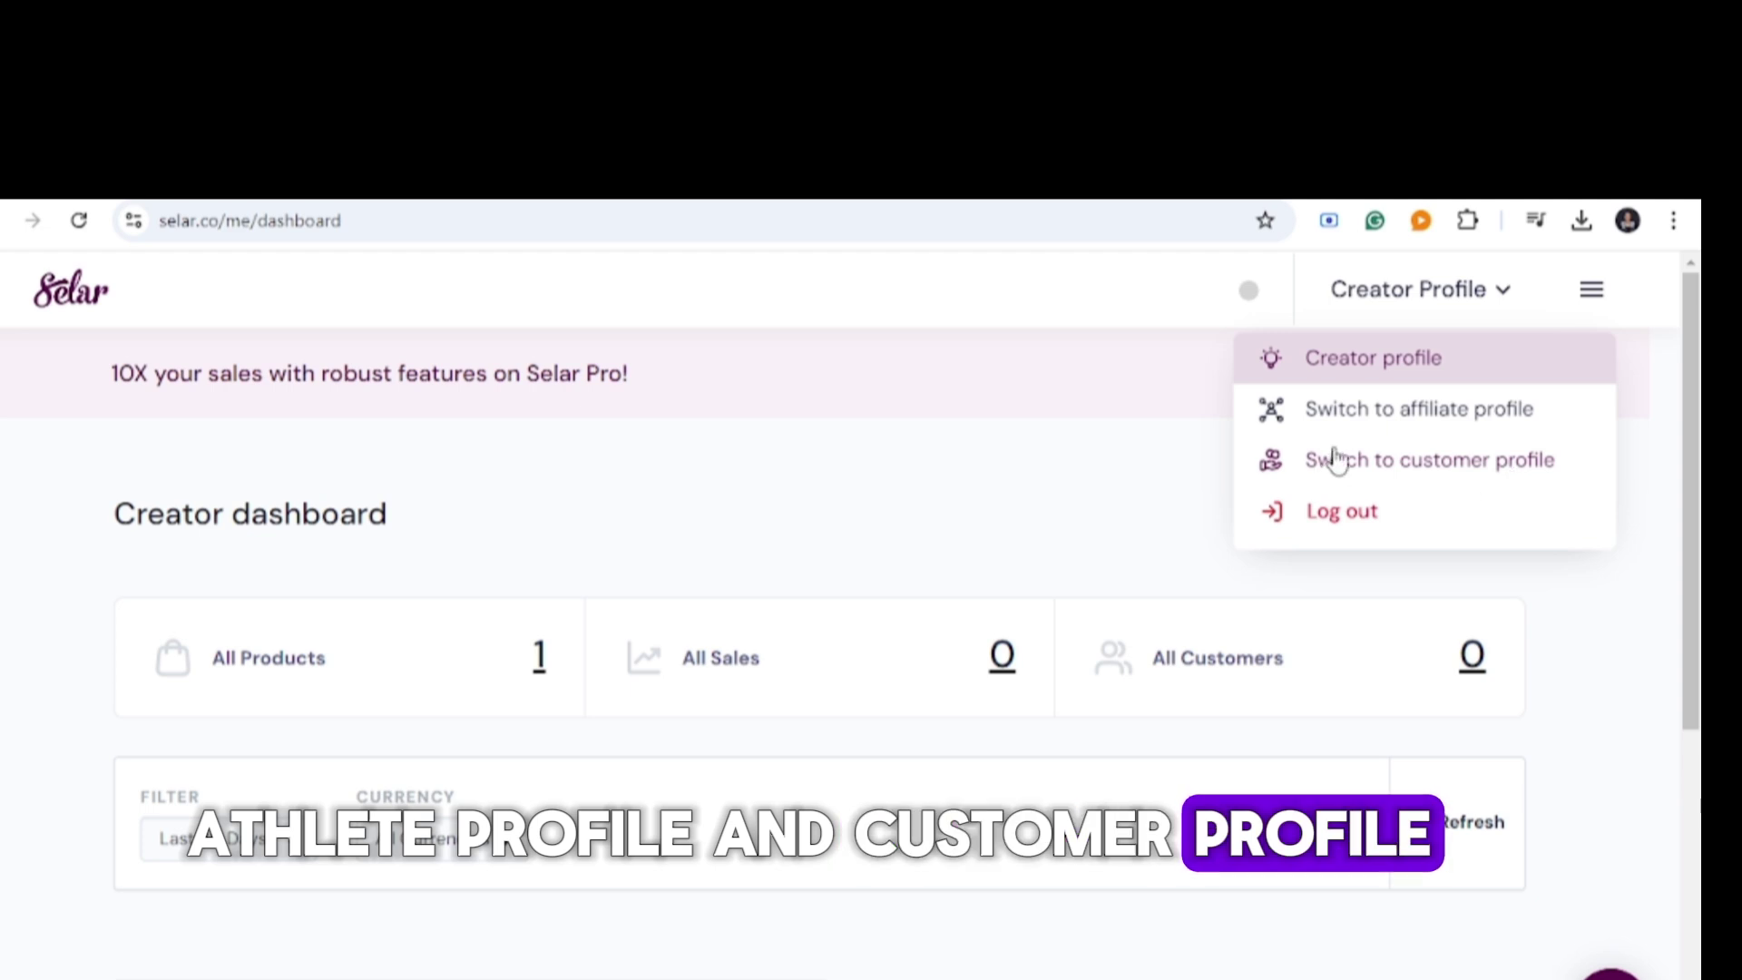
left_click(1378, 362)
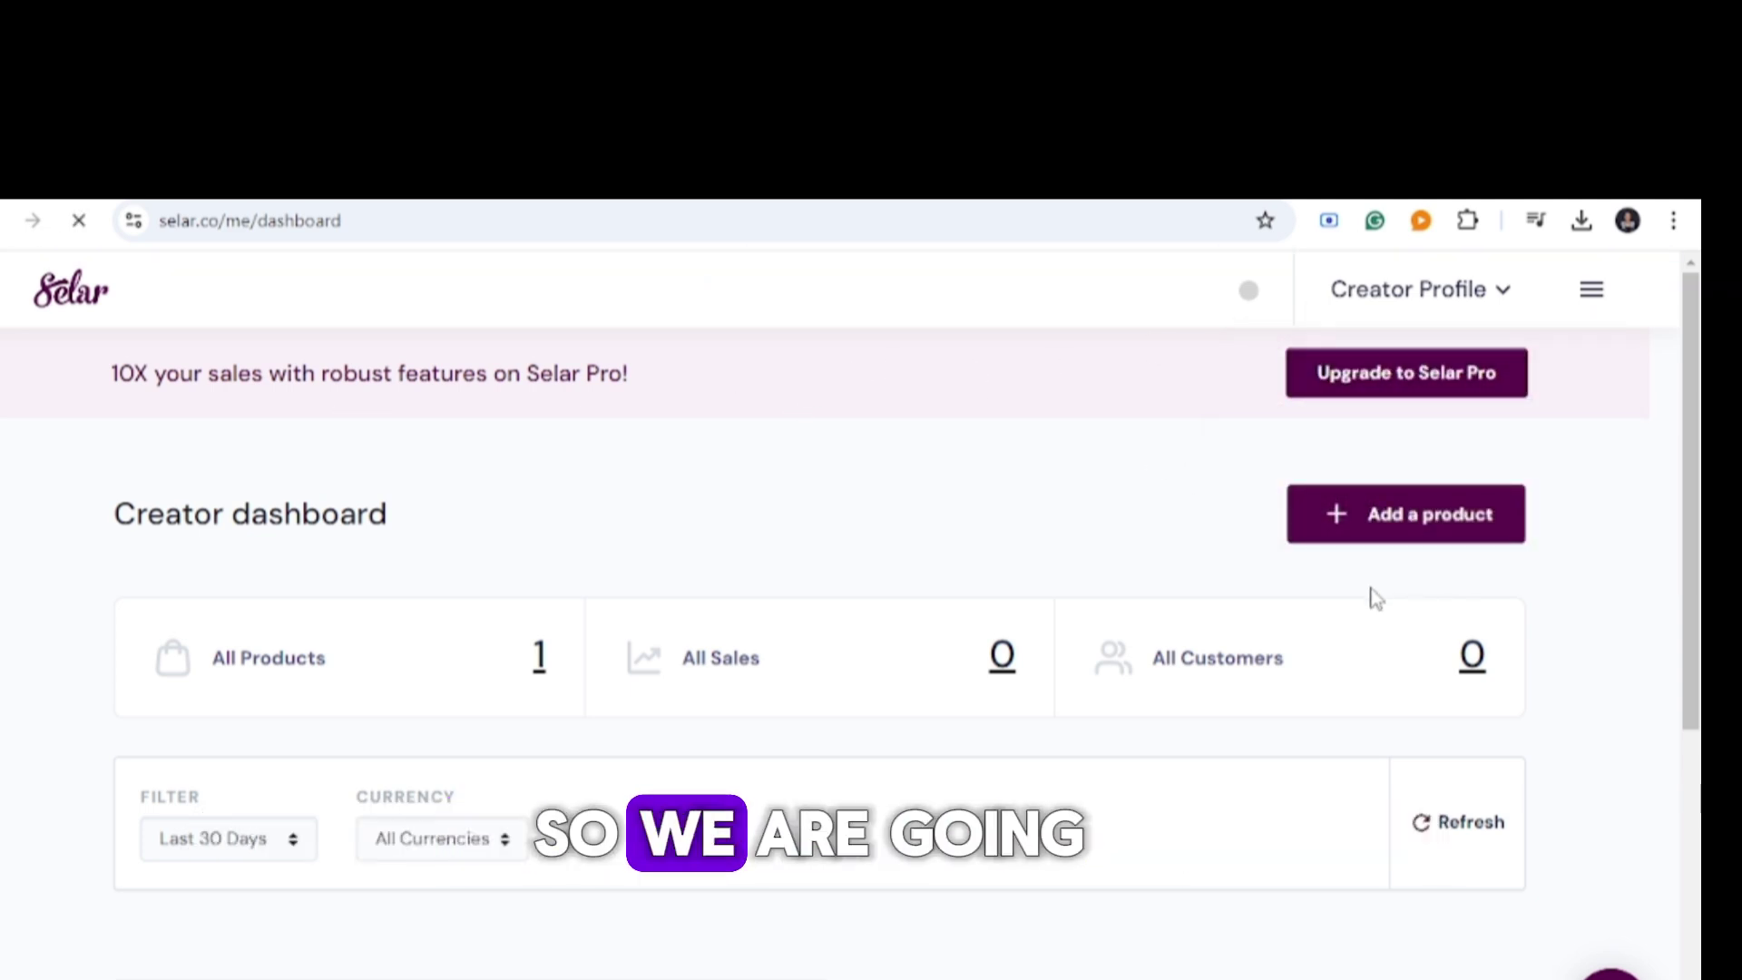
Start adding a new product of the Physical Product type from the creator dashboard.
left_click(1396, 533)
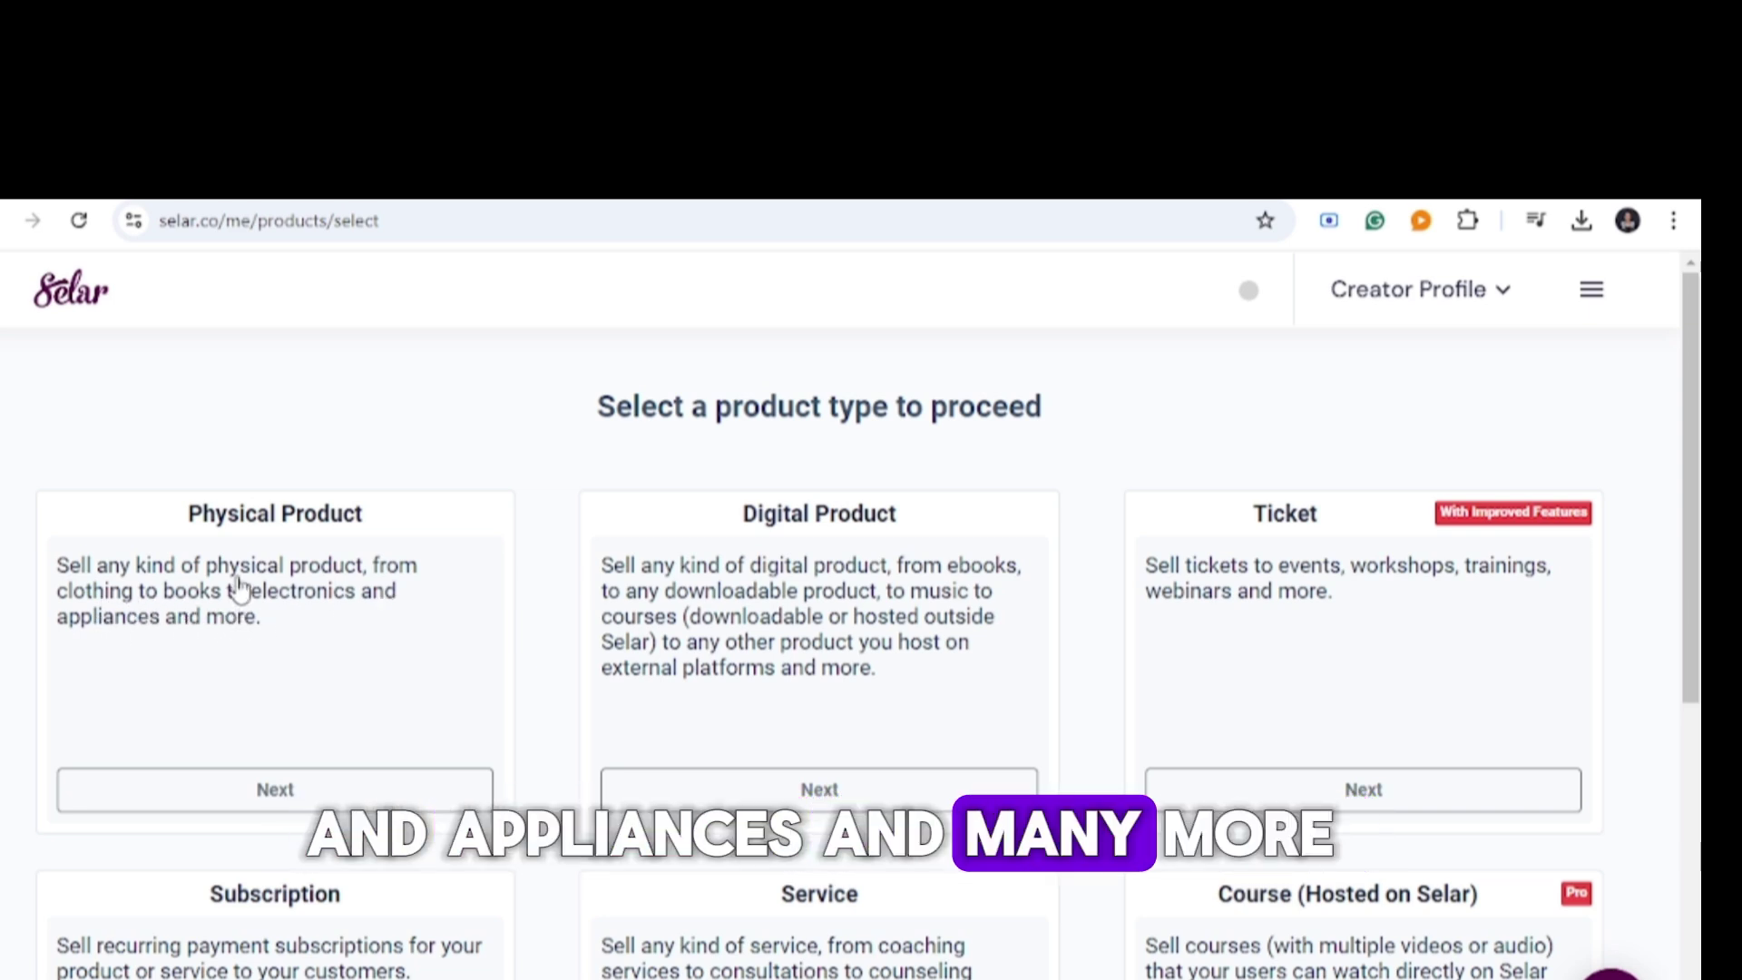
left_click(279, 793)
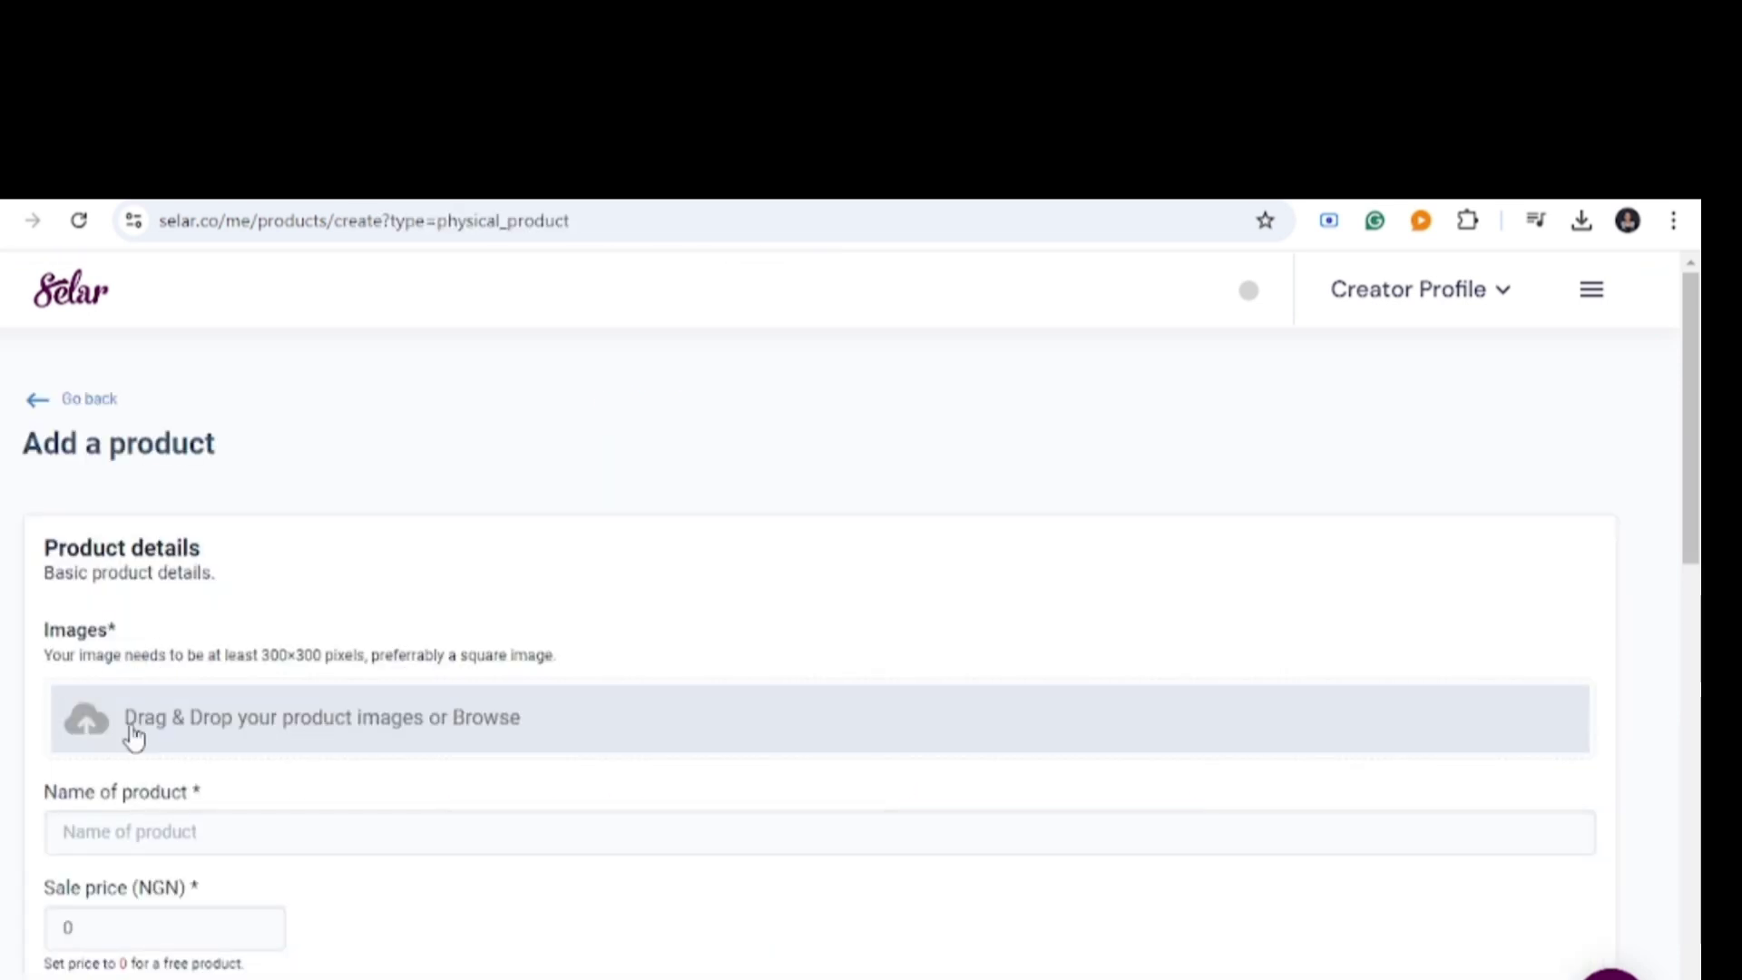
scroll(107, 703, "down", 1)
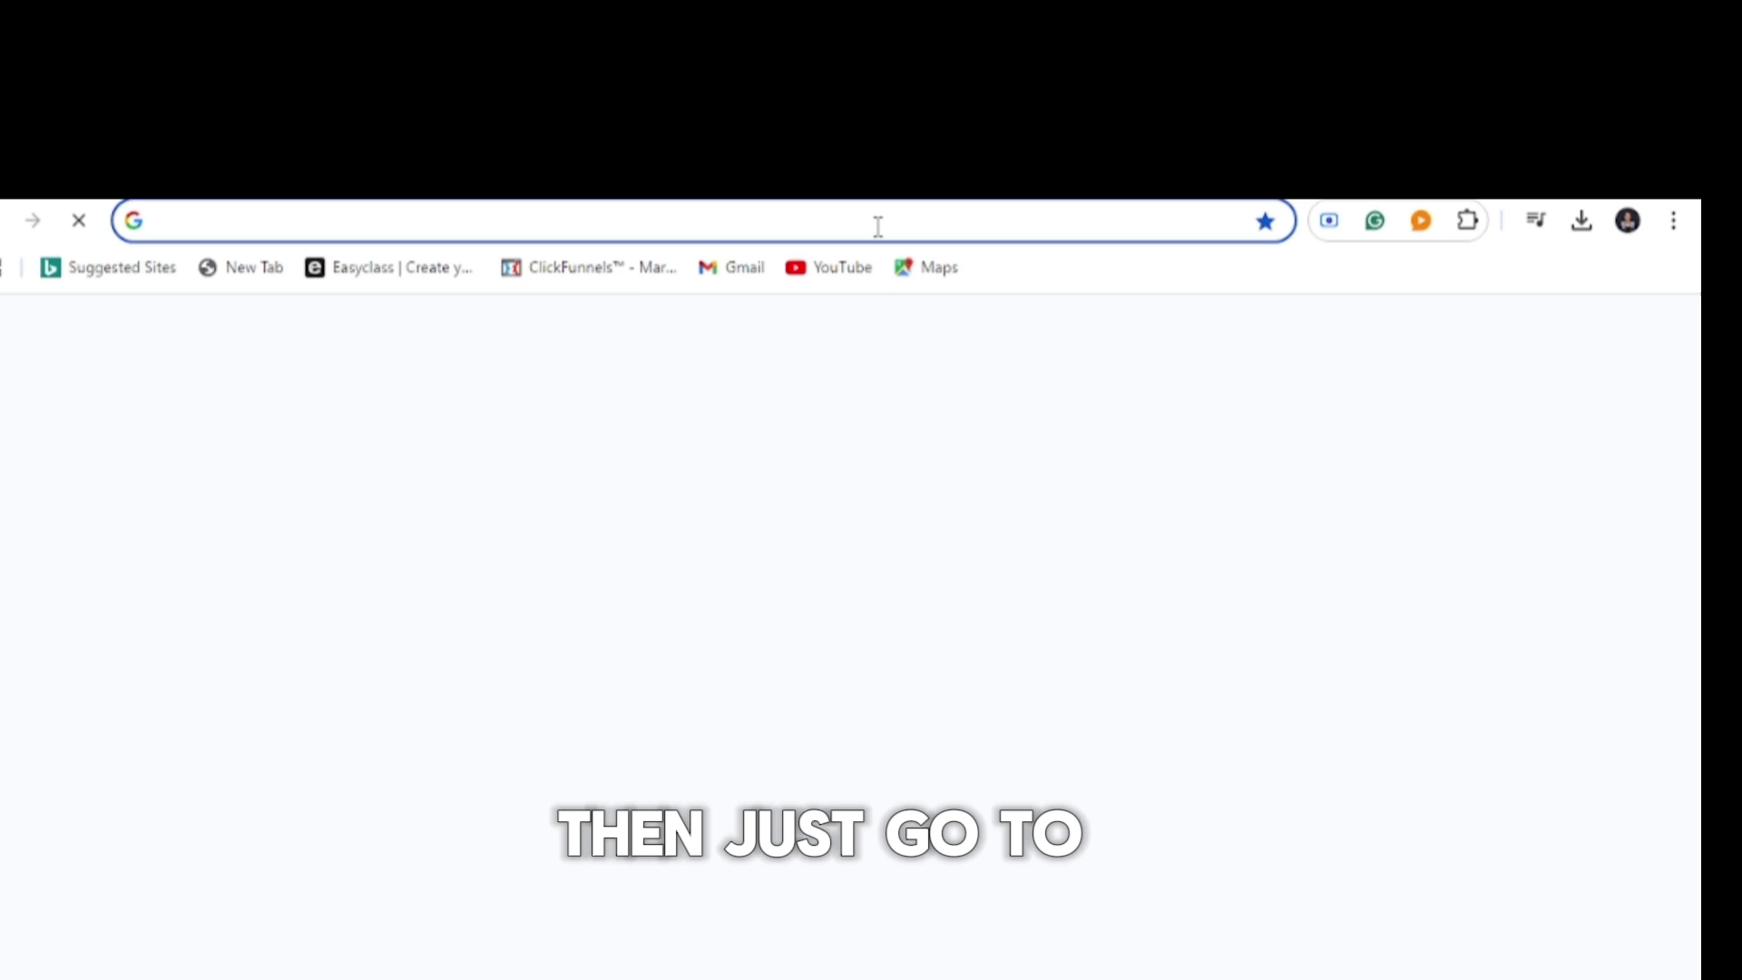
Find the Jumia Nigeria website through a new browser tab and open it.
left_click(879, 227)
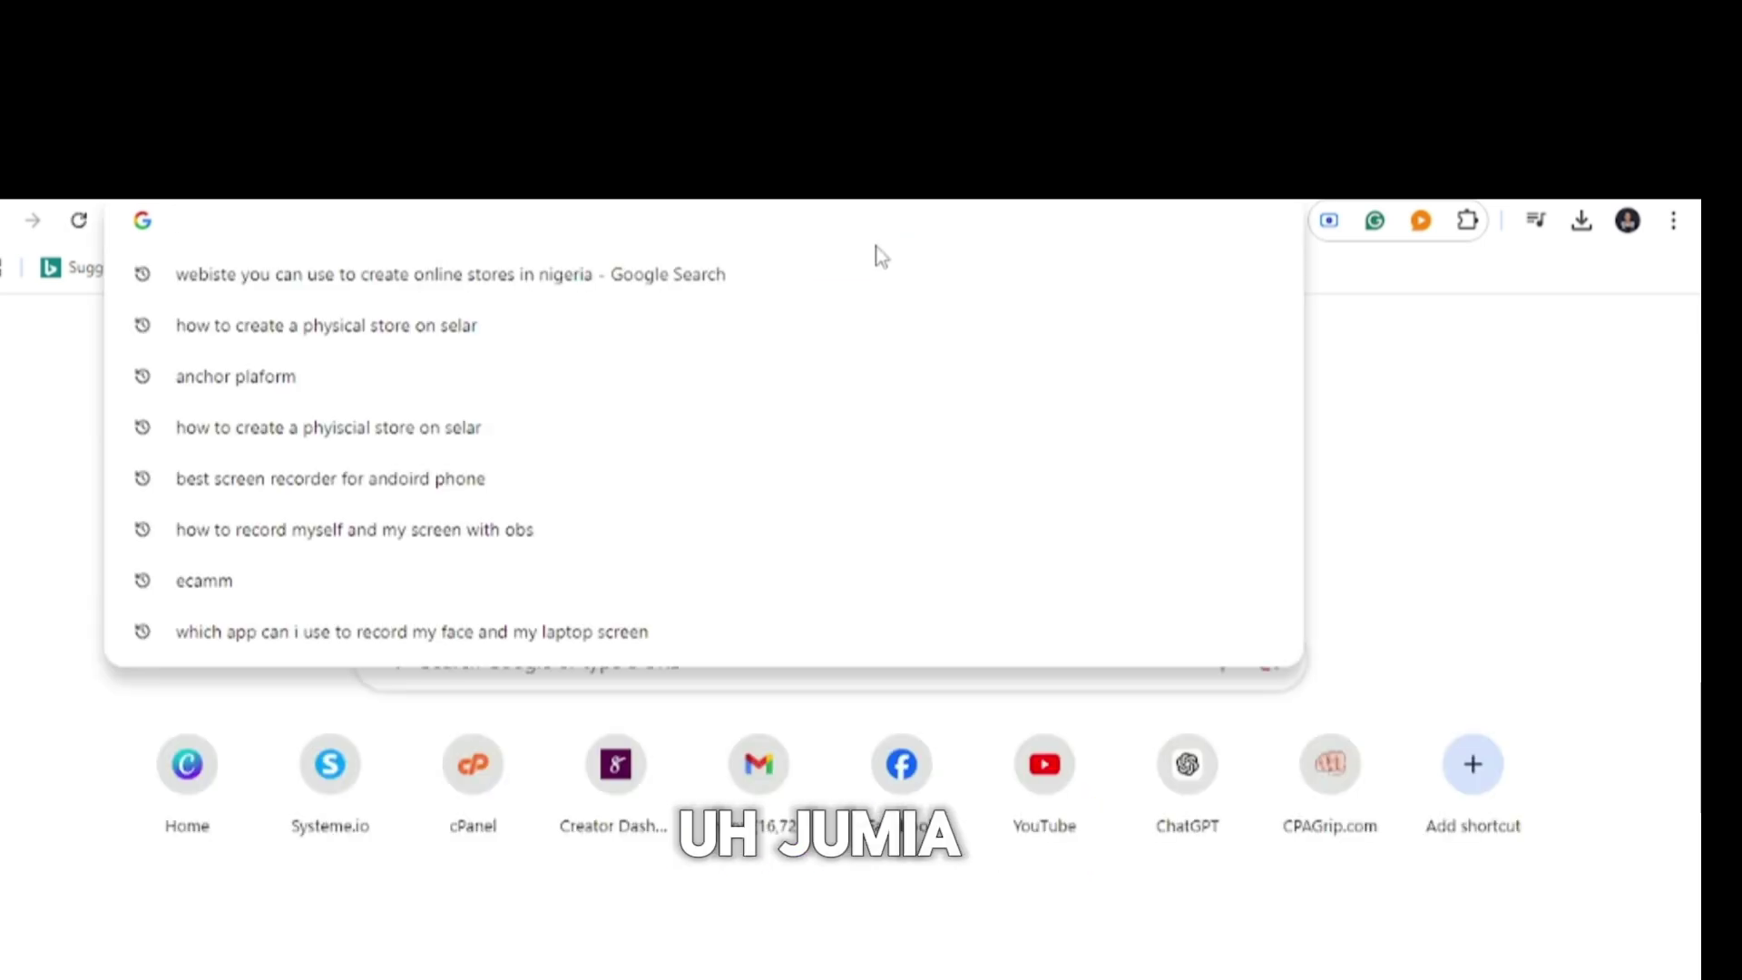
type("k")
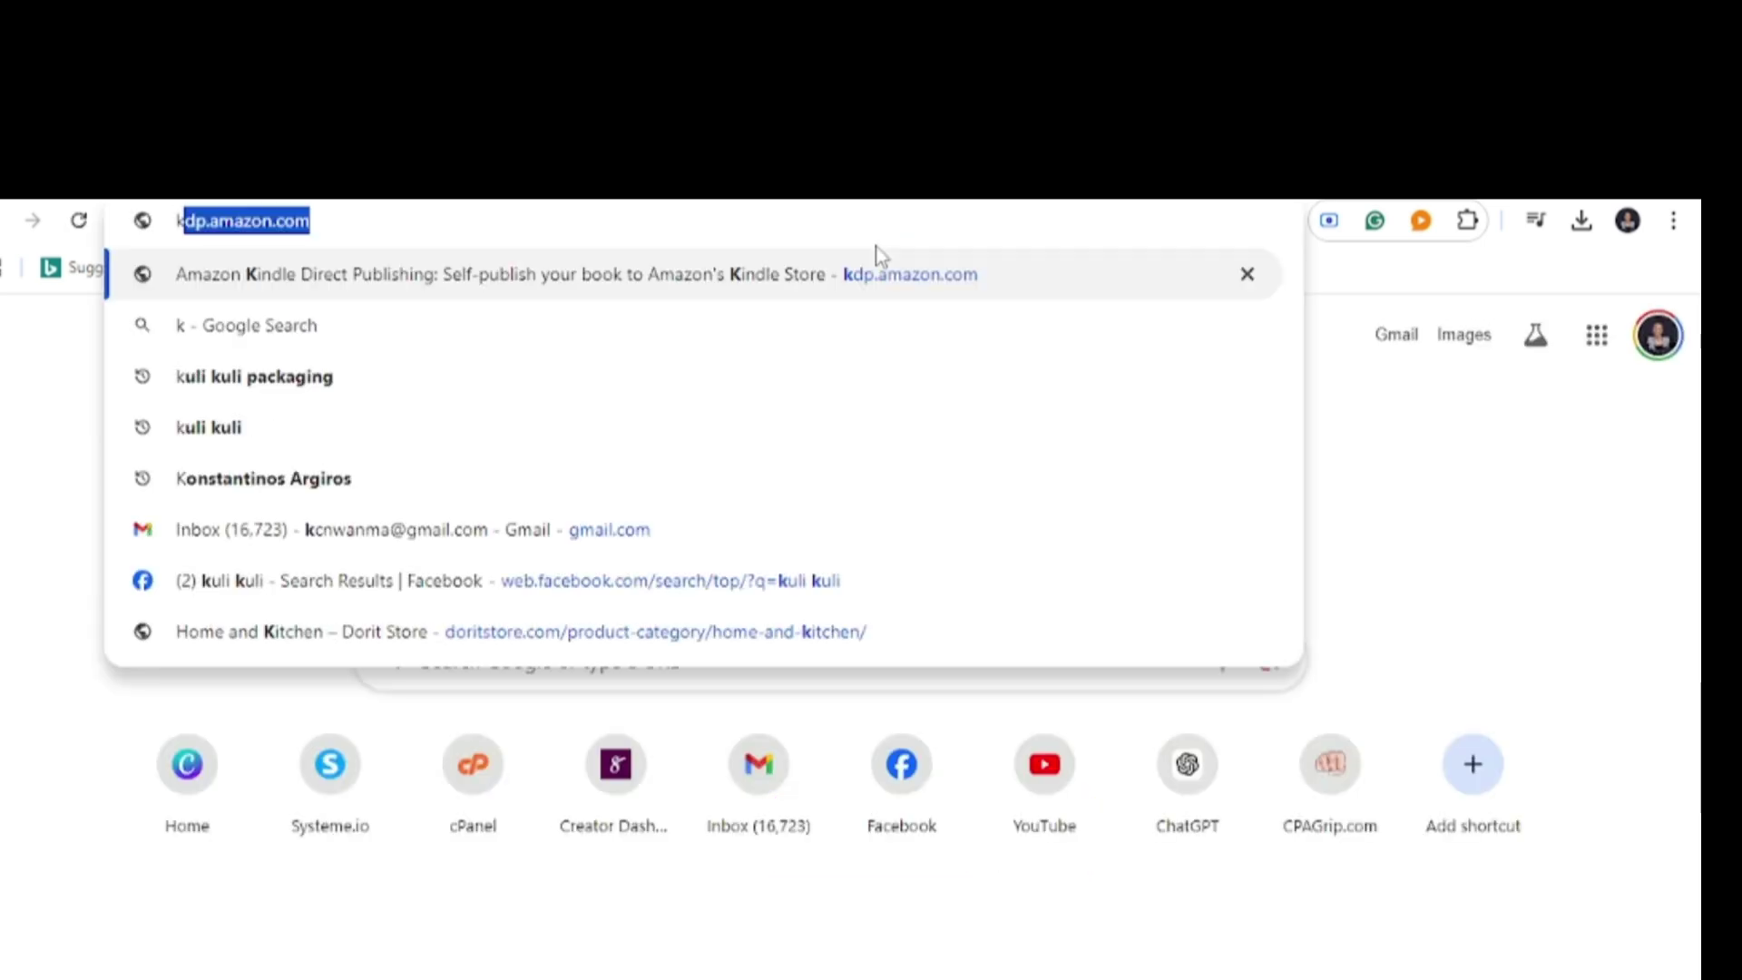
type("umi")
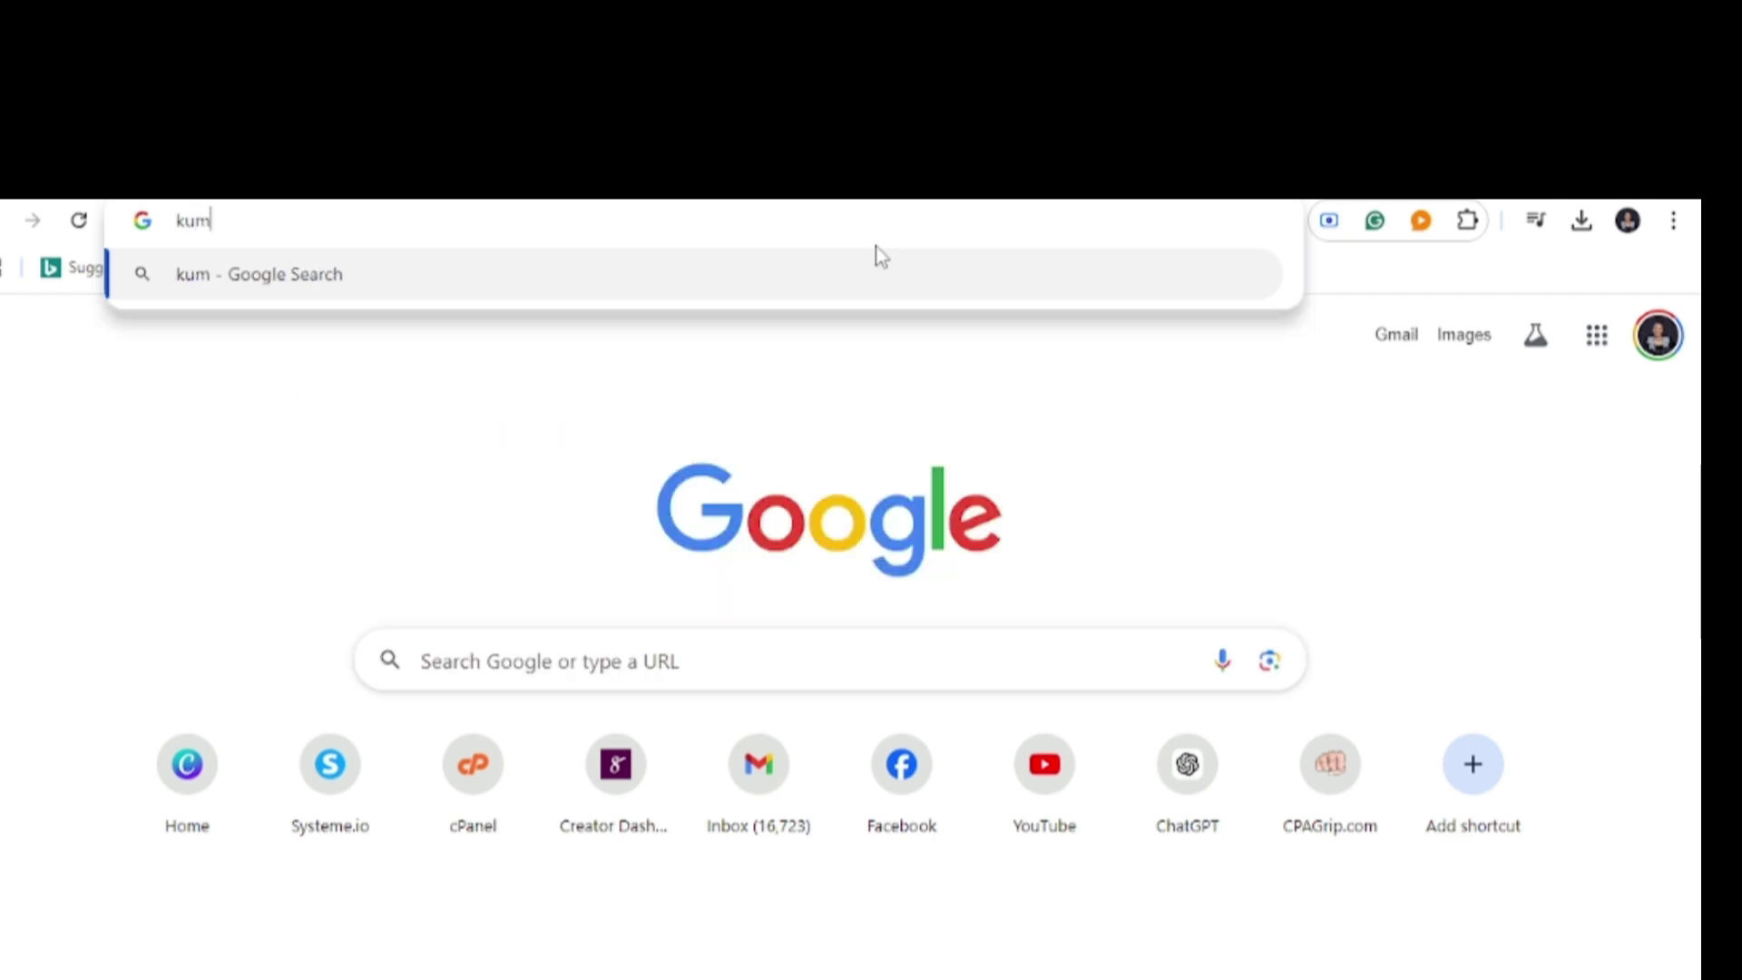
left_click(338, 488)
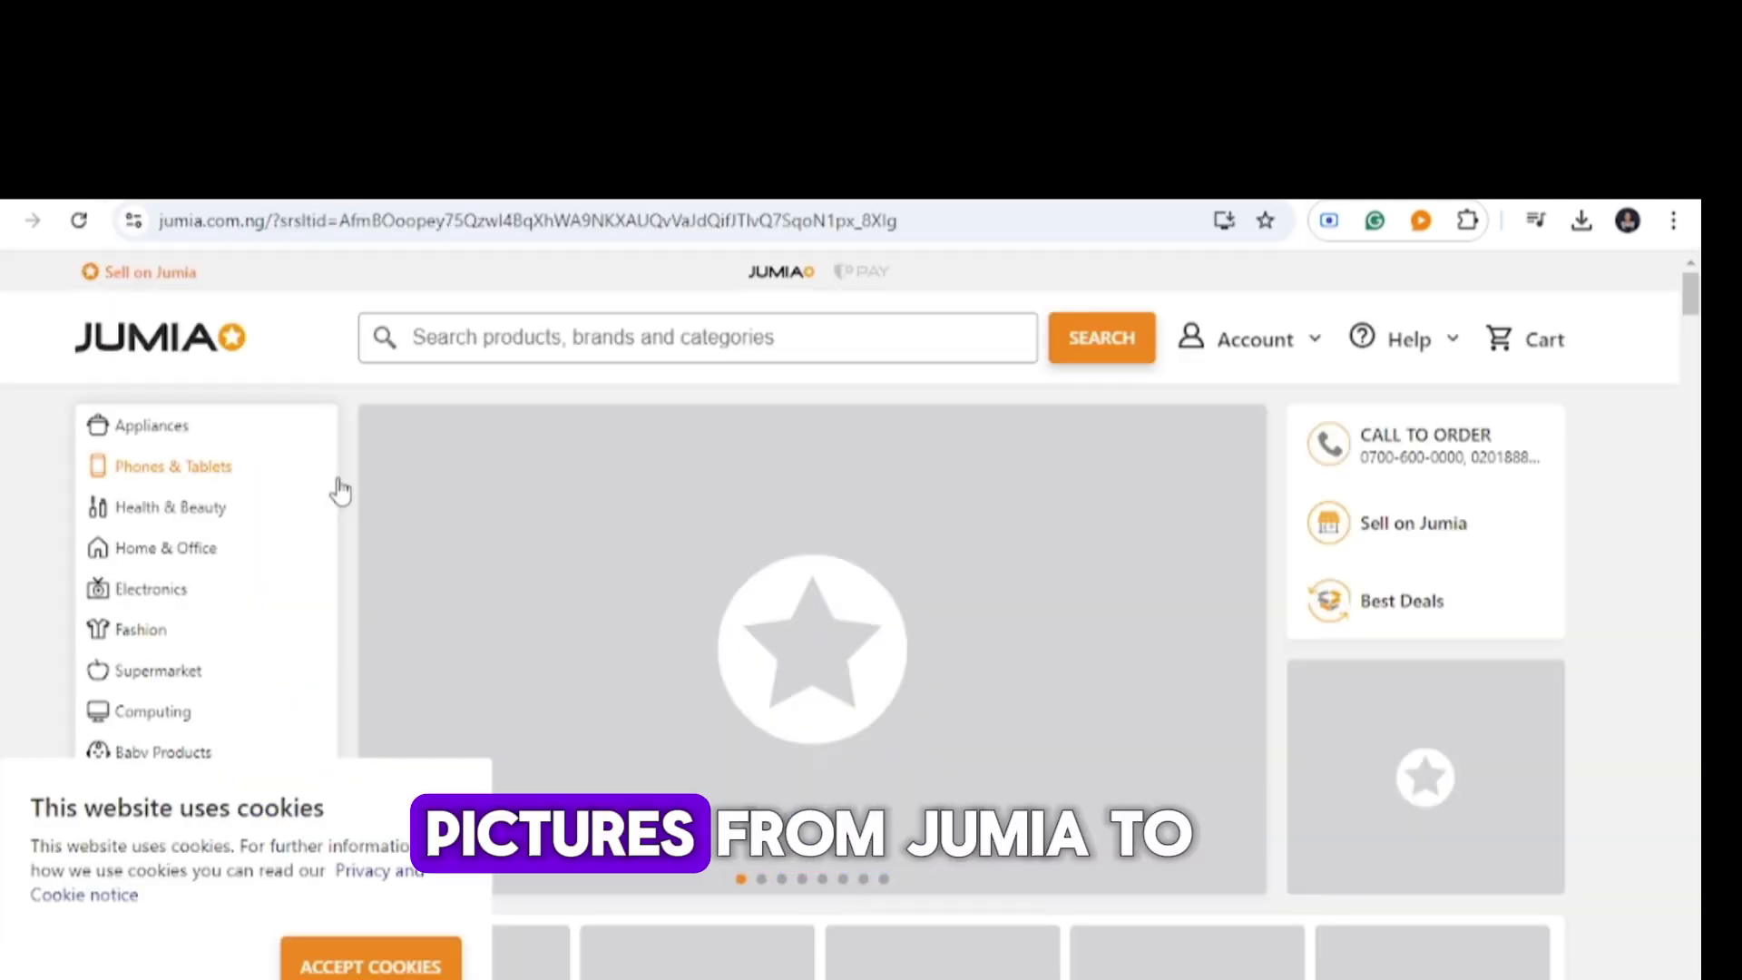
Accept Jumia's cookies and open the Nine 5L Extra Large Capacity Digital Air Fryer from the Flash Sale section.
mouse_move(339, 490)
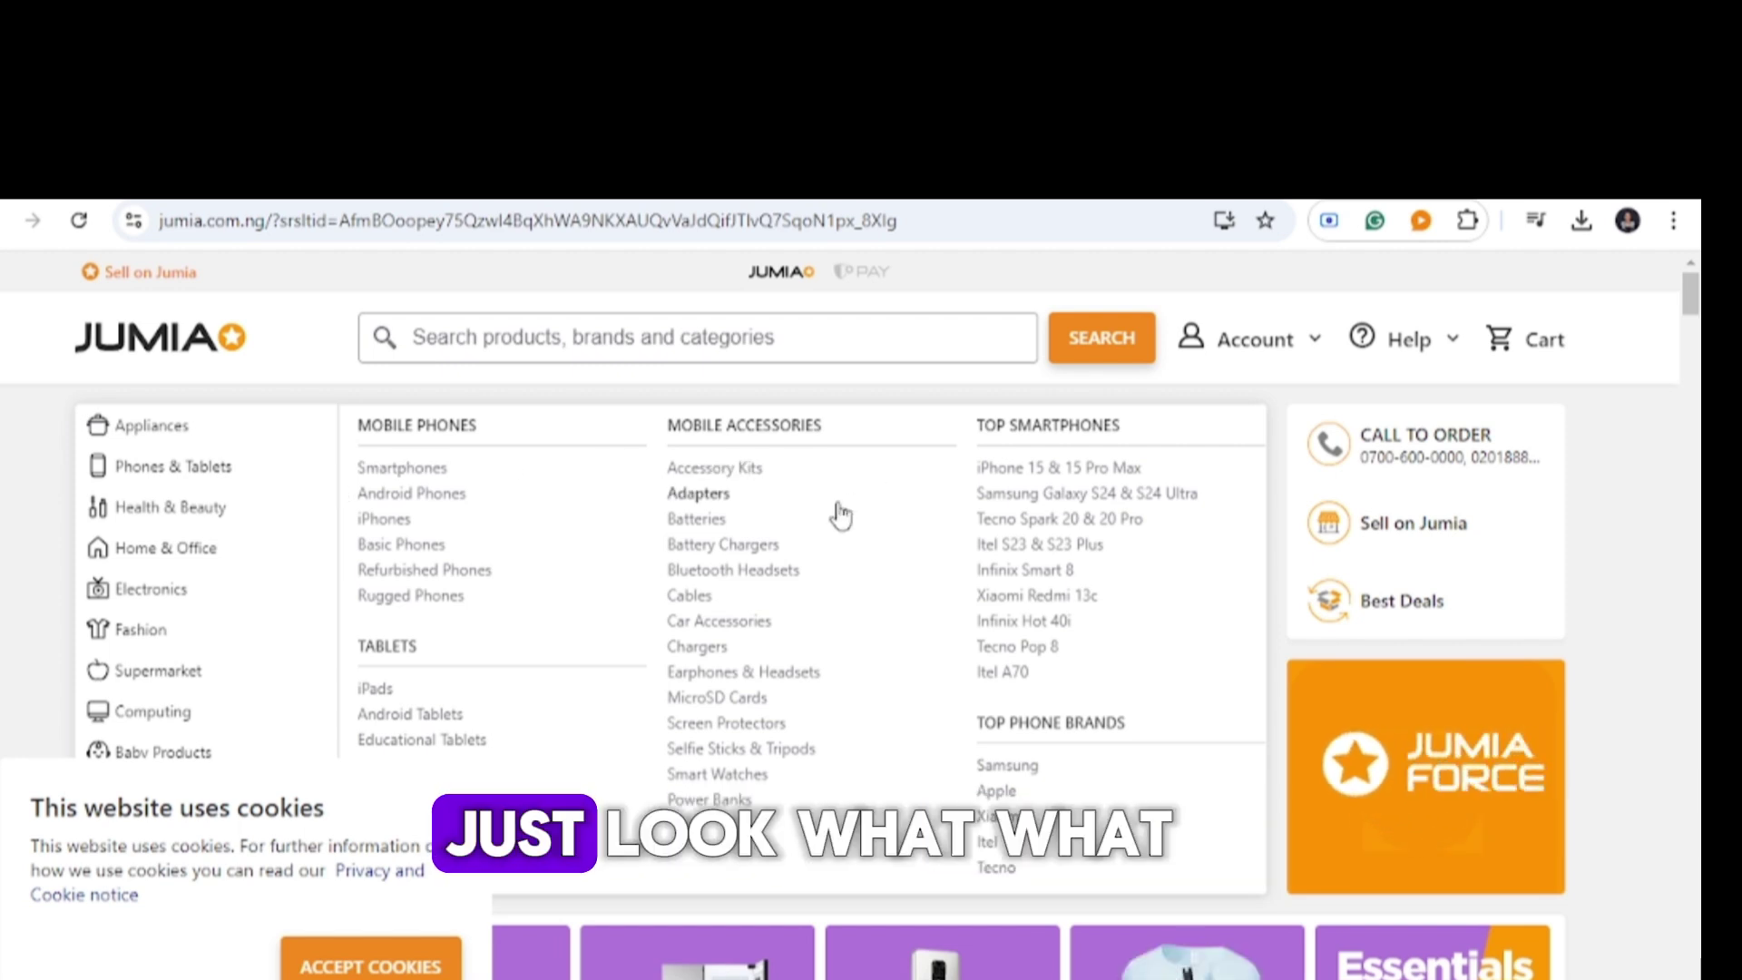
scroll(868, 528, "down", 3)
scroll(864, 518, "down", 5)
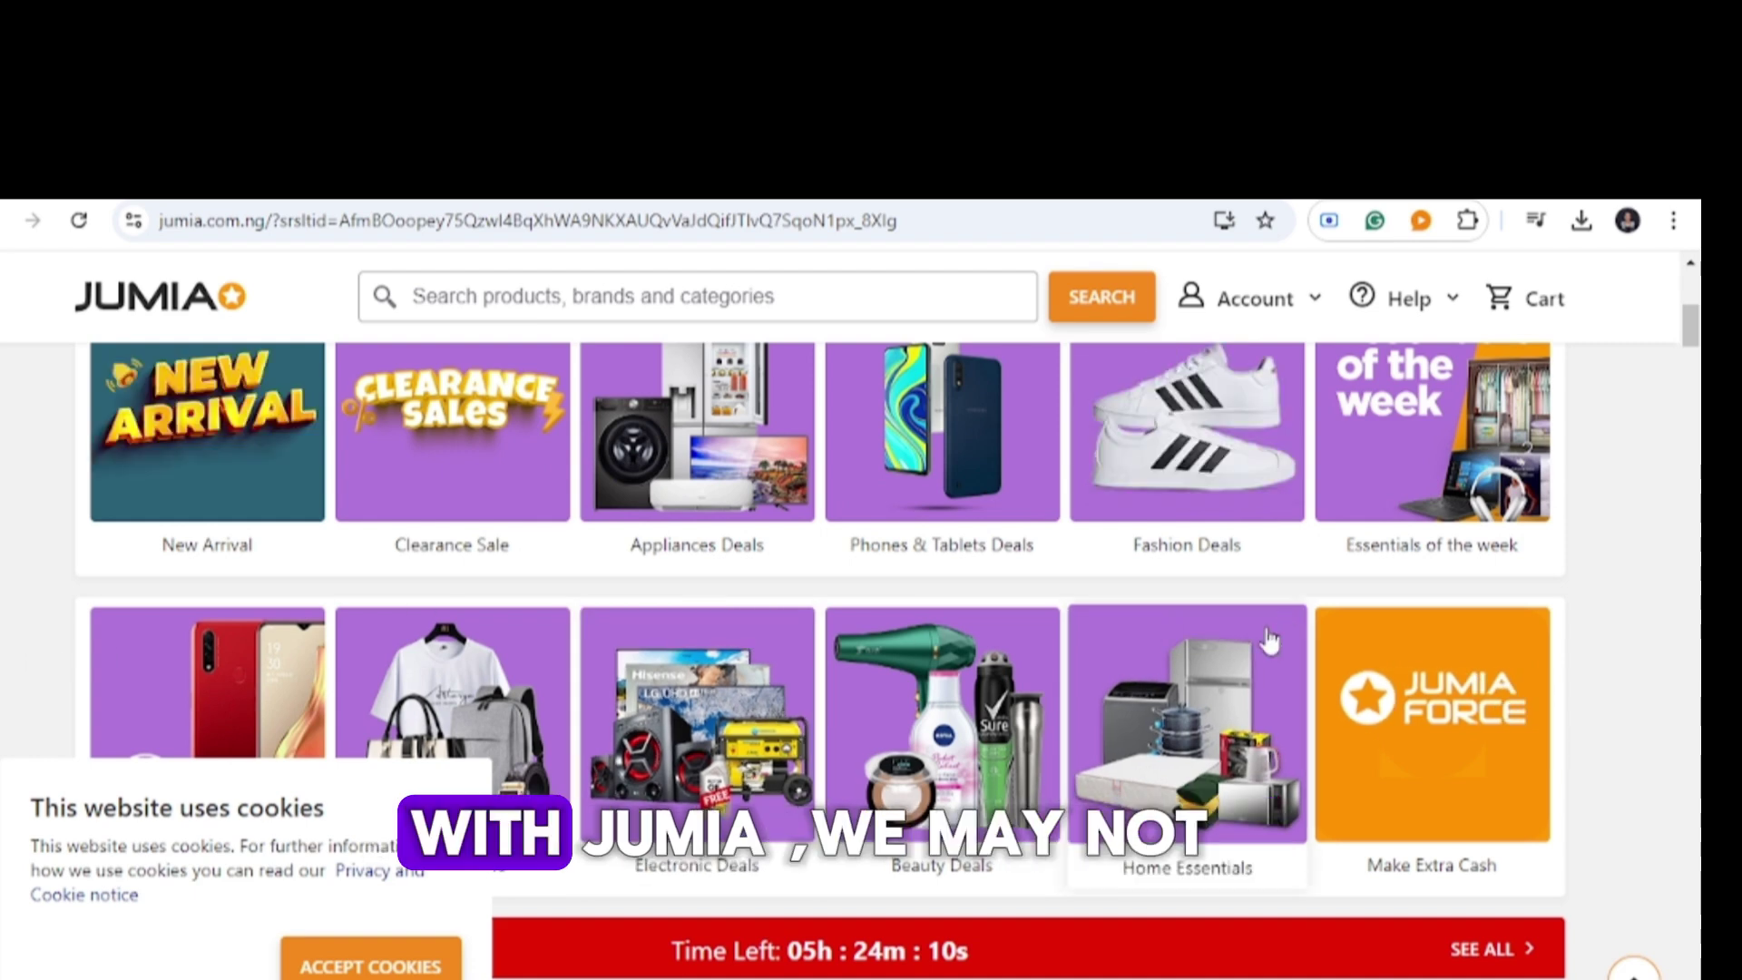
left_click(405, 964)
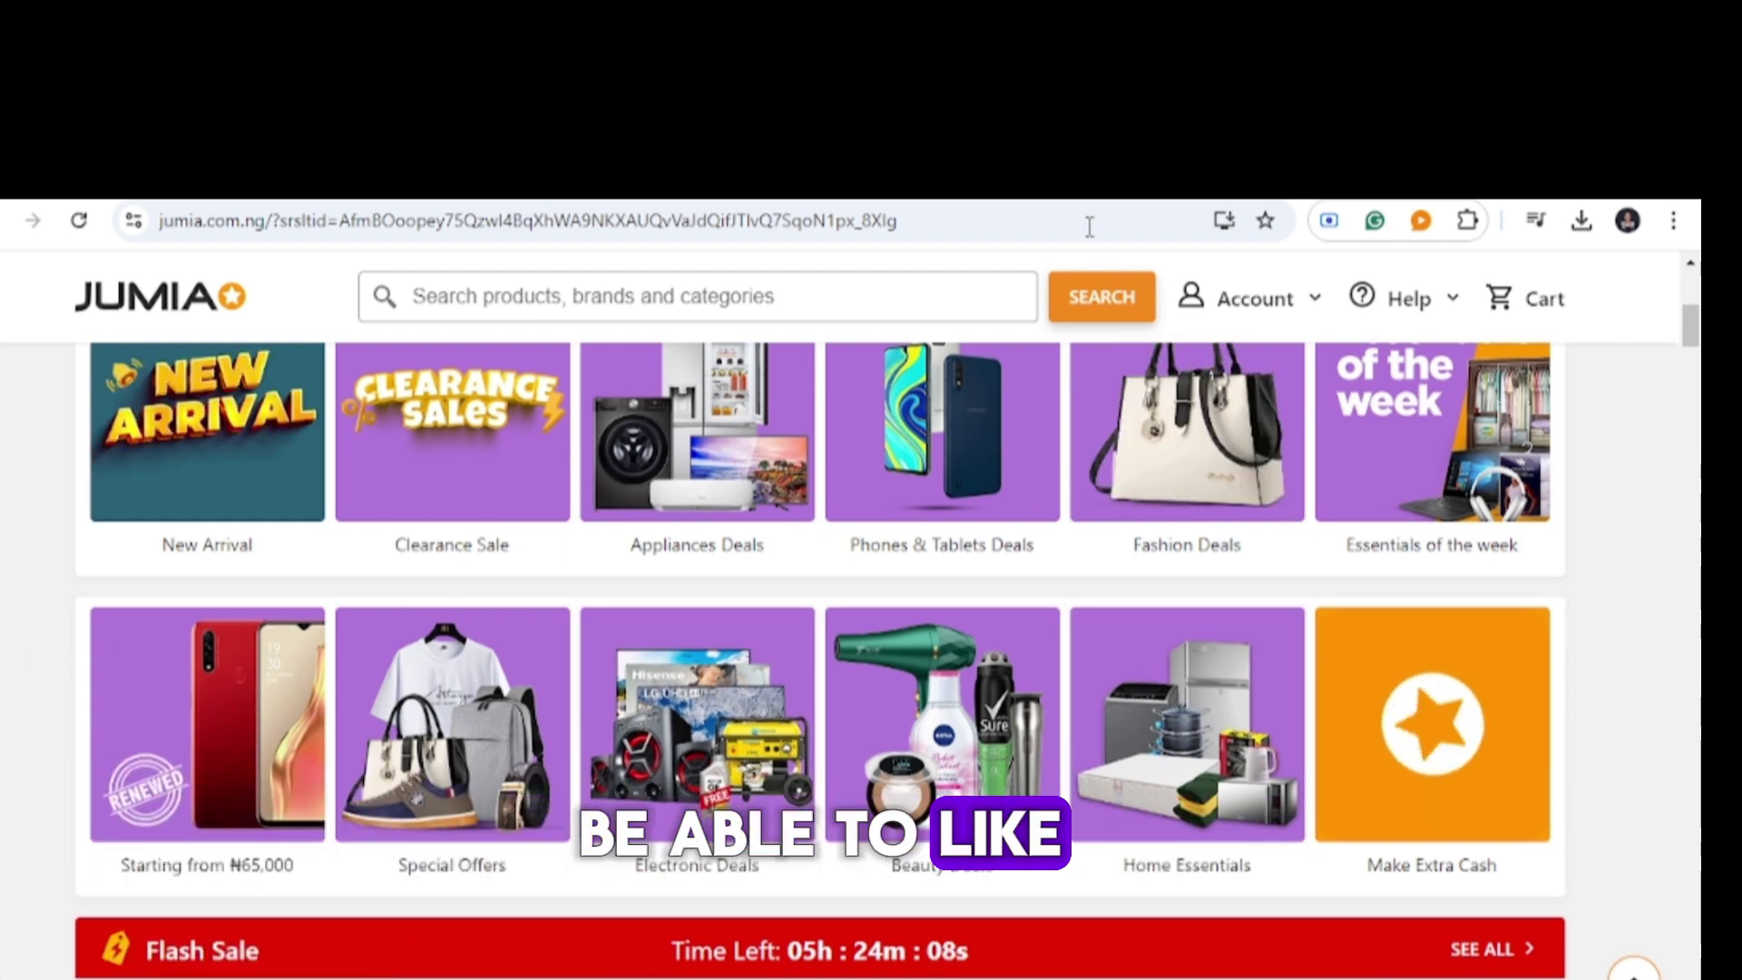
scroll(958, 655, "down", 3)
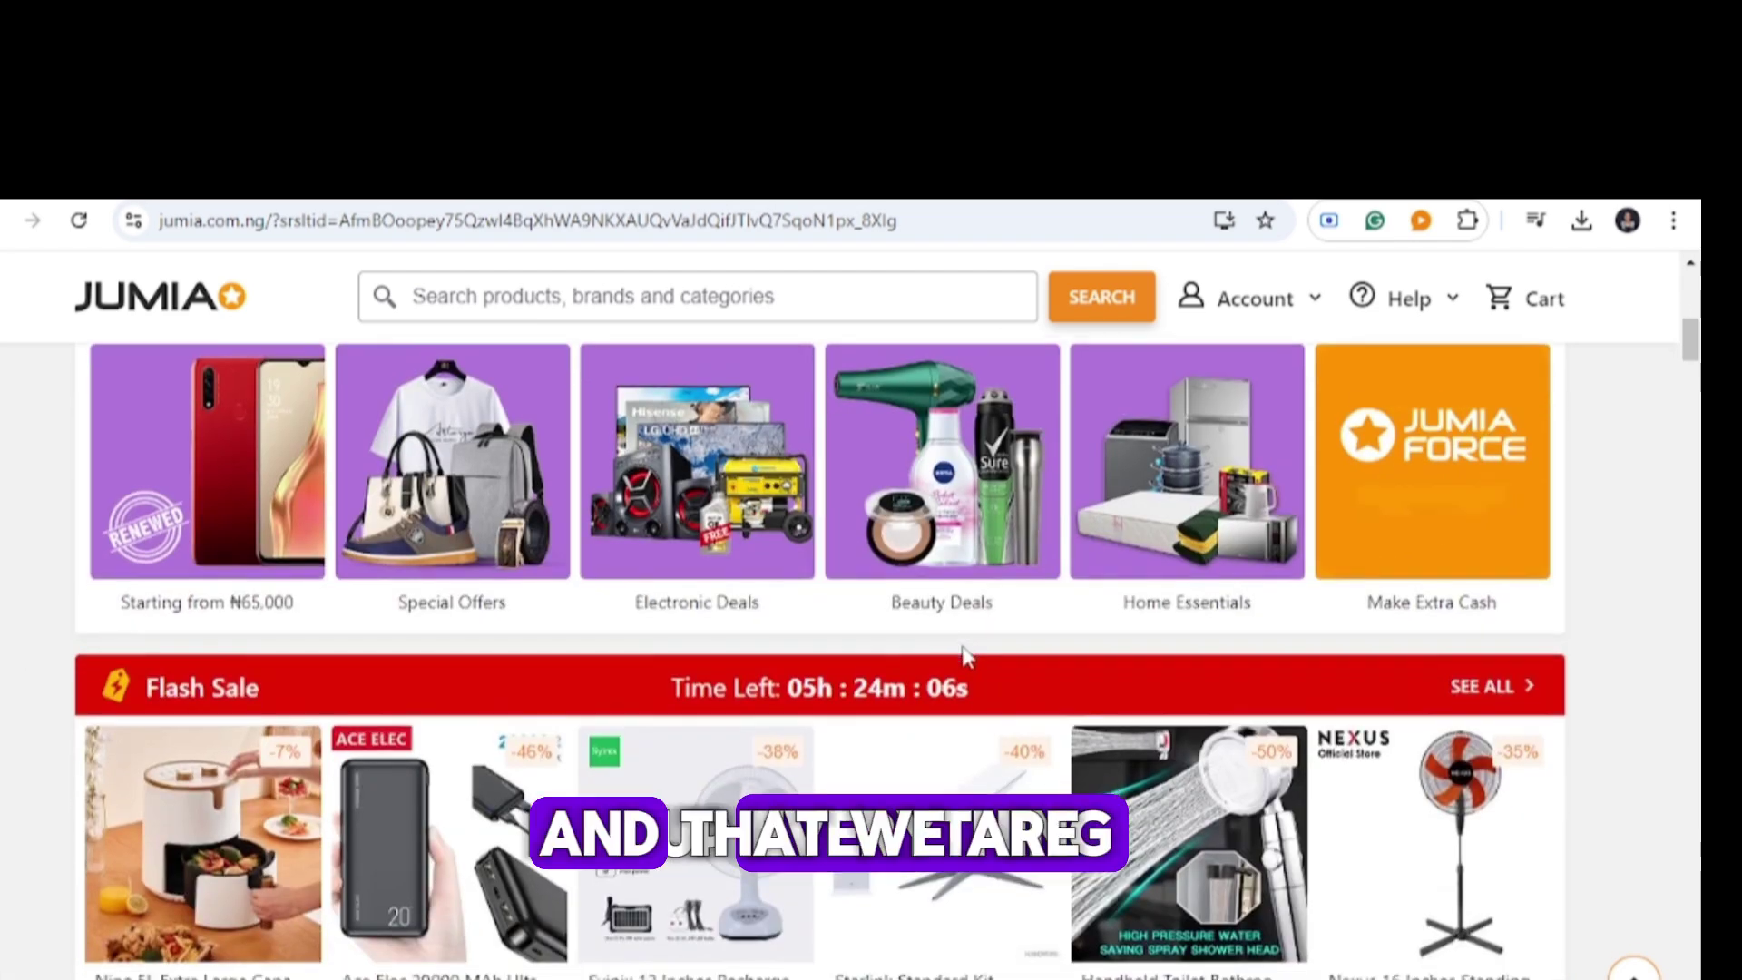
scroll(962, 657, "down", 4)
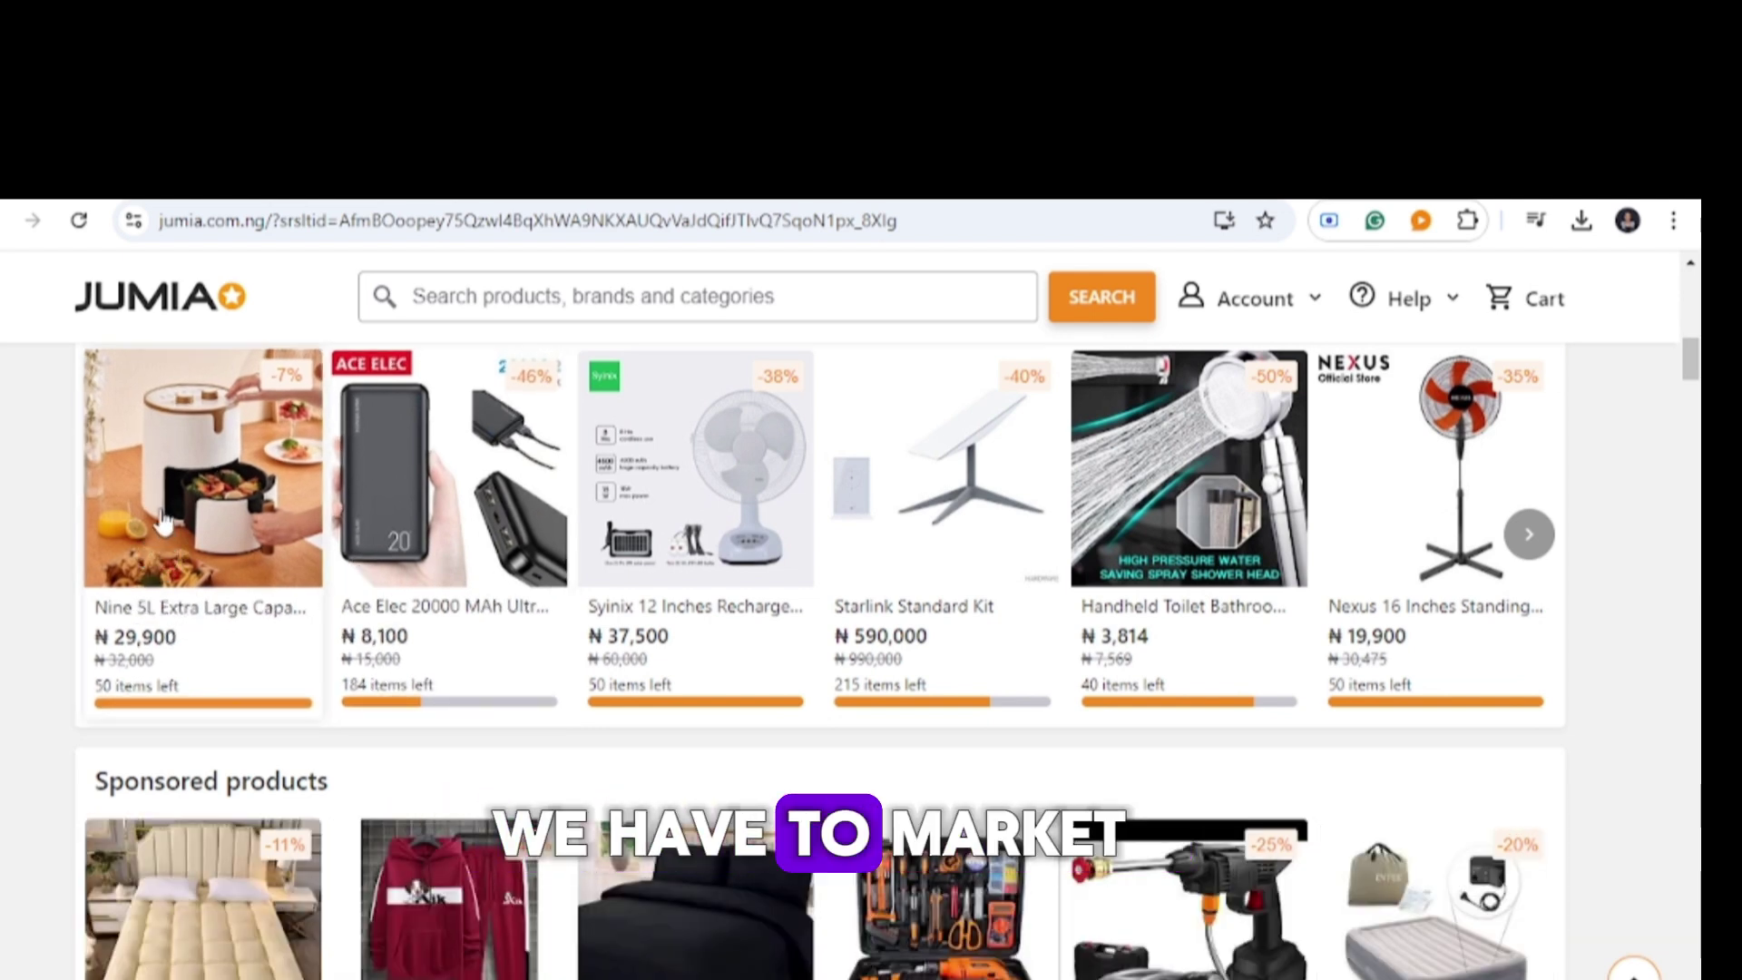
left_click(164, 521)
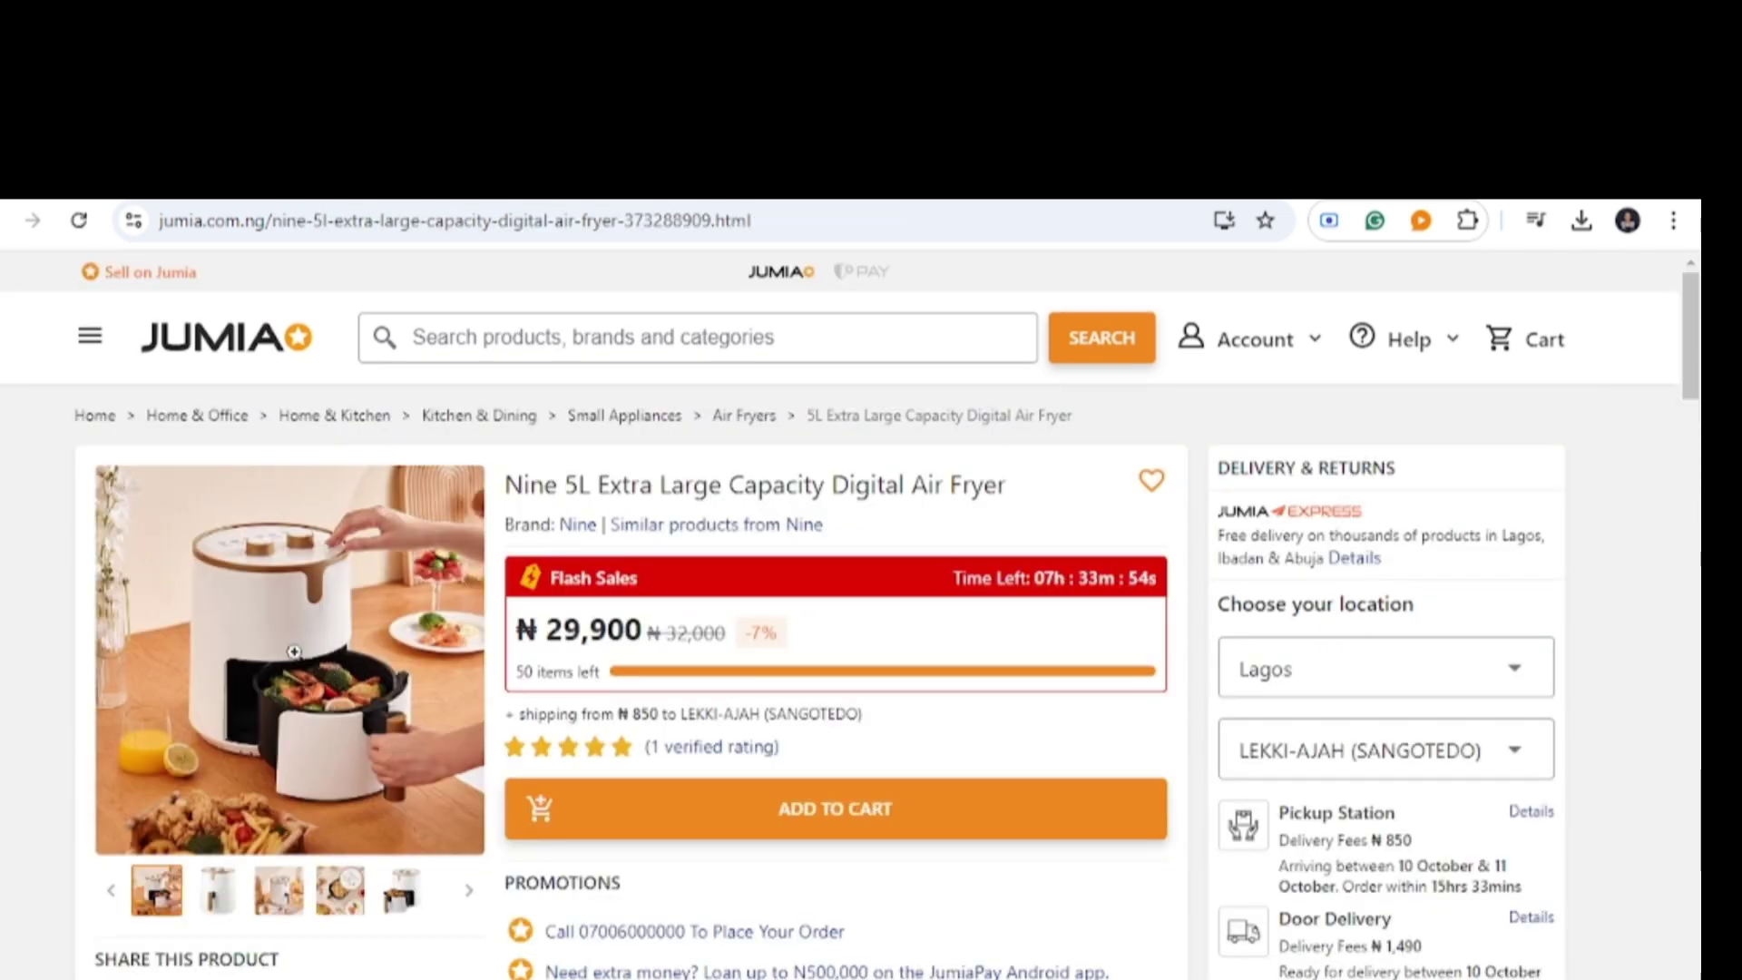
Open the air fryer's product image gallery and save the first picture as JPEG file 1 in the Anchor folder.
left_click(232, 608)
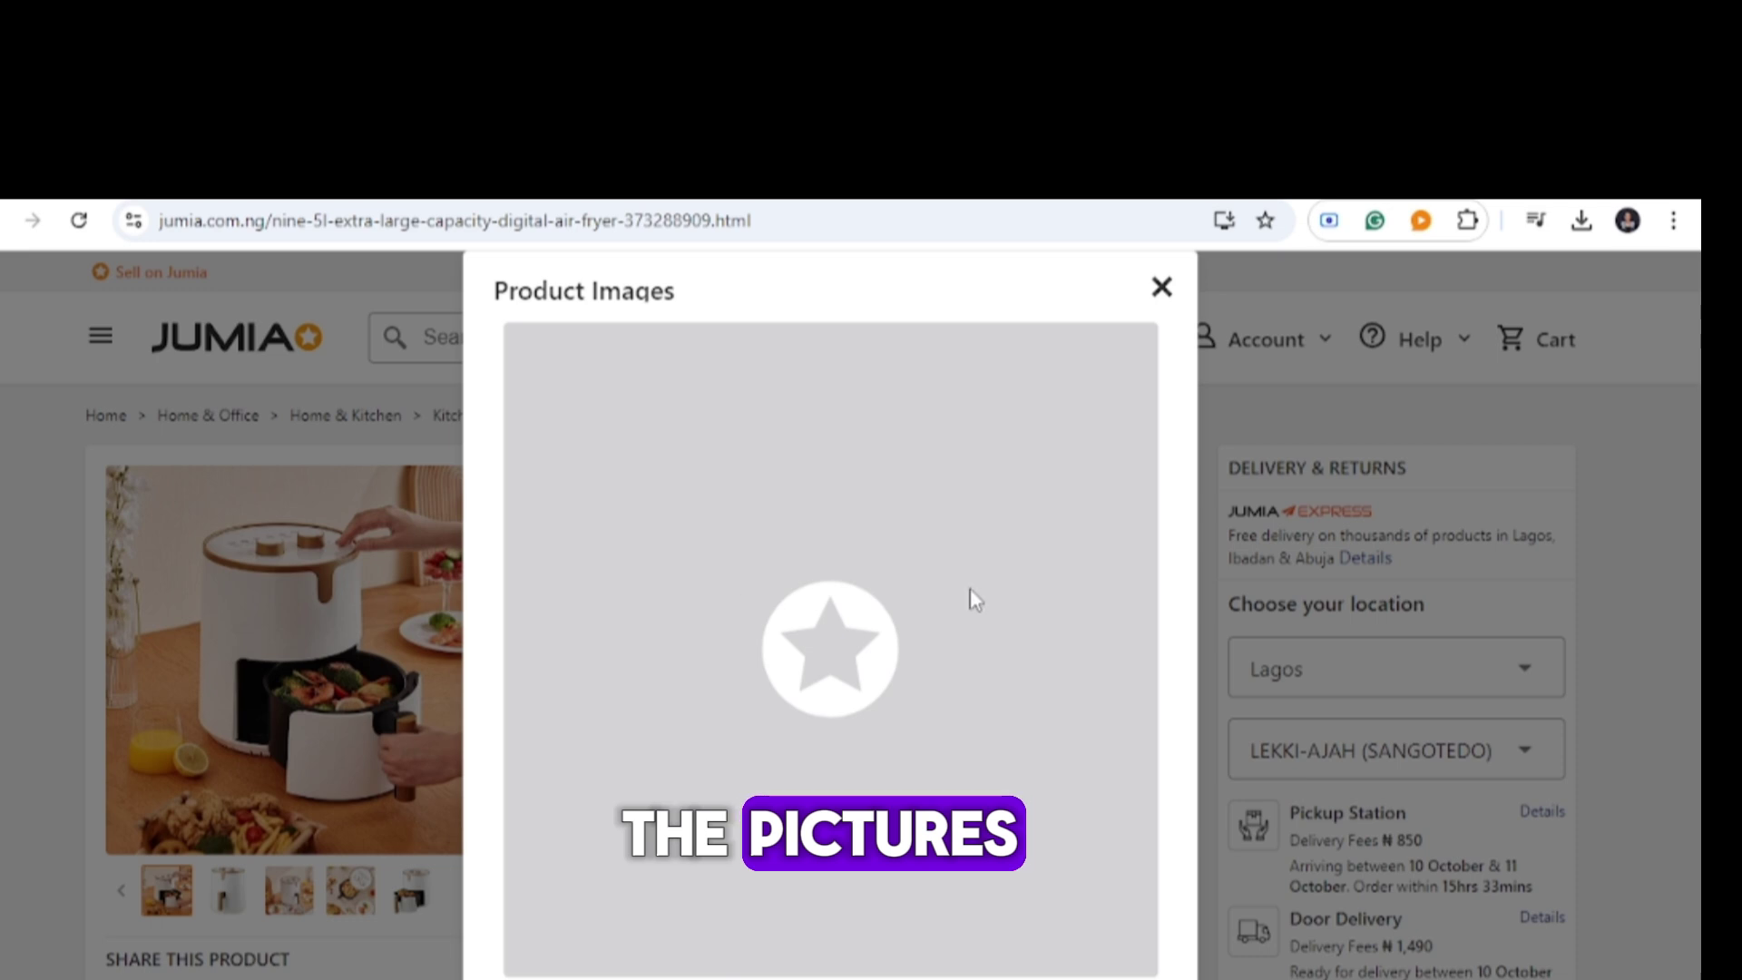
right_click(972, 596)
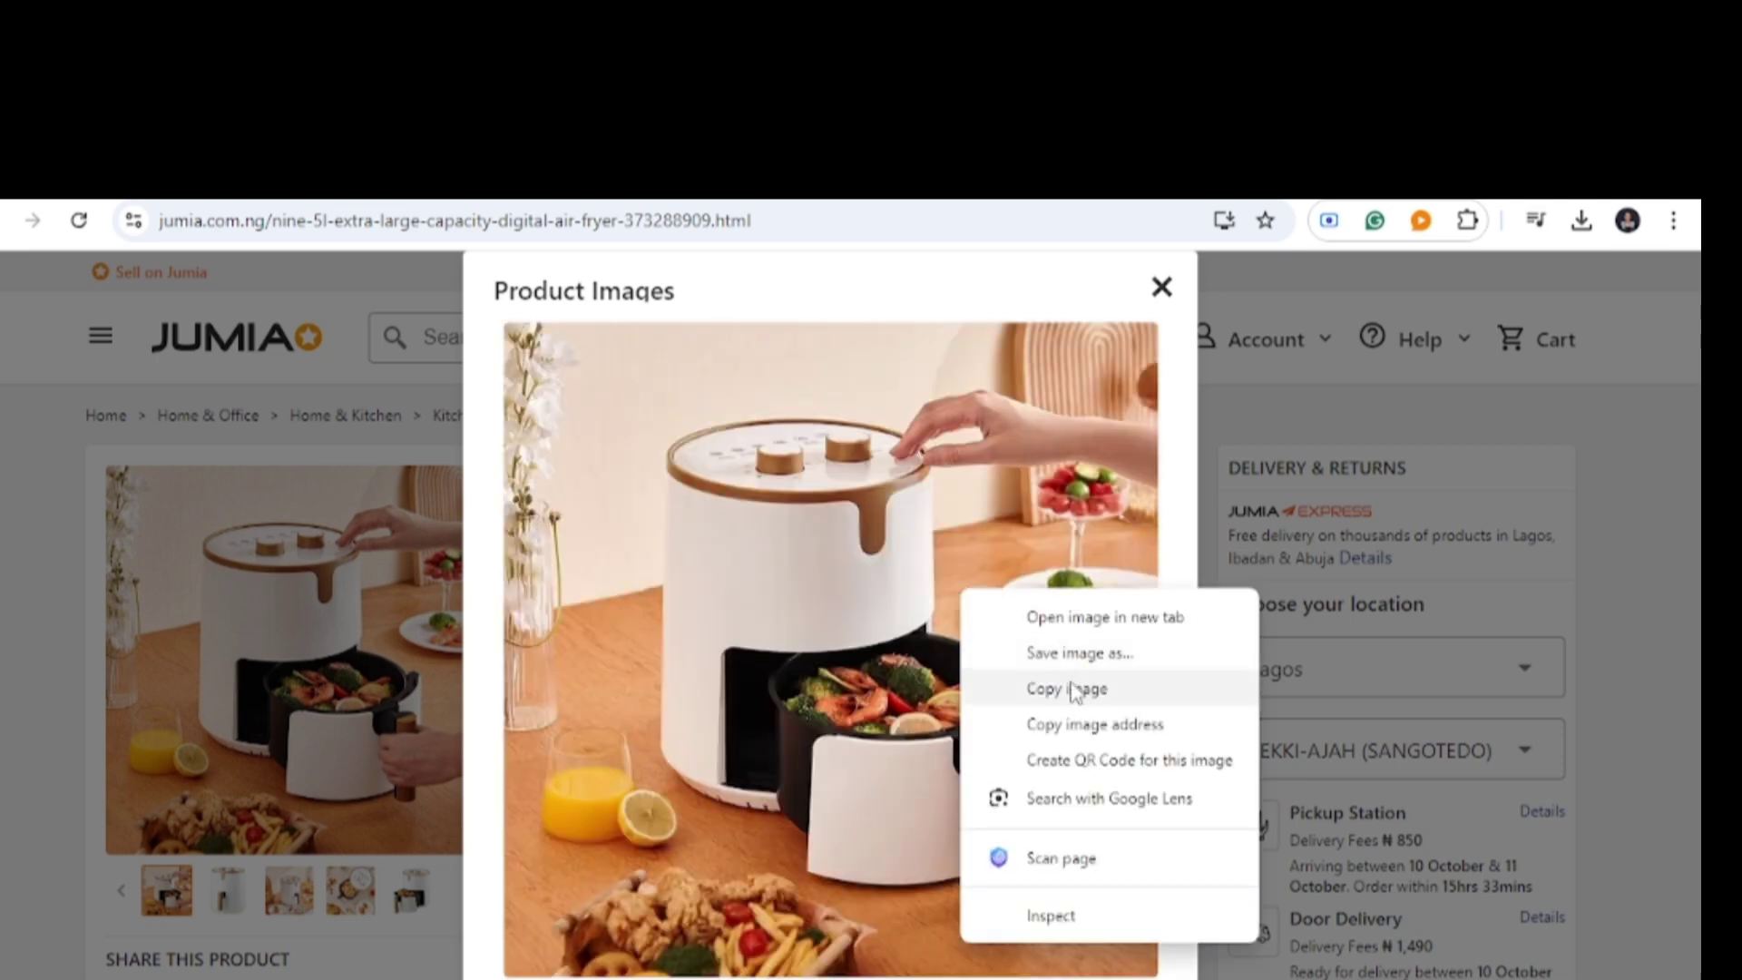
left_click(1063, 655)
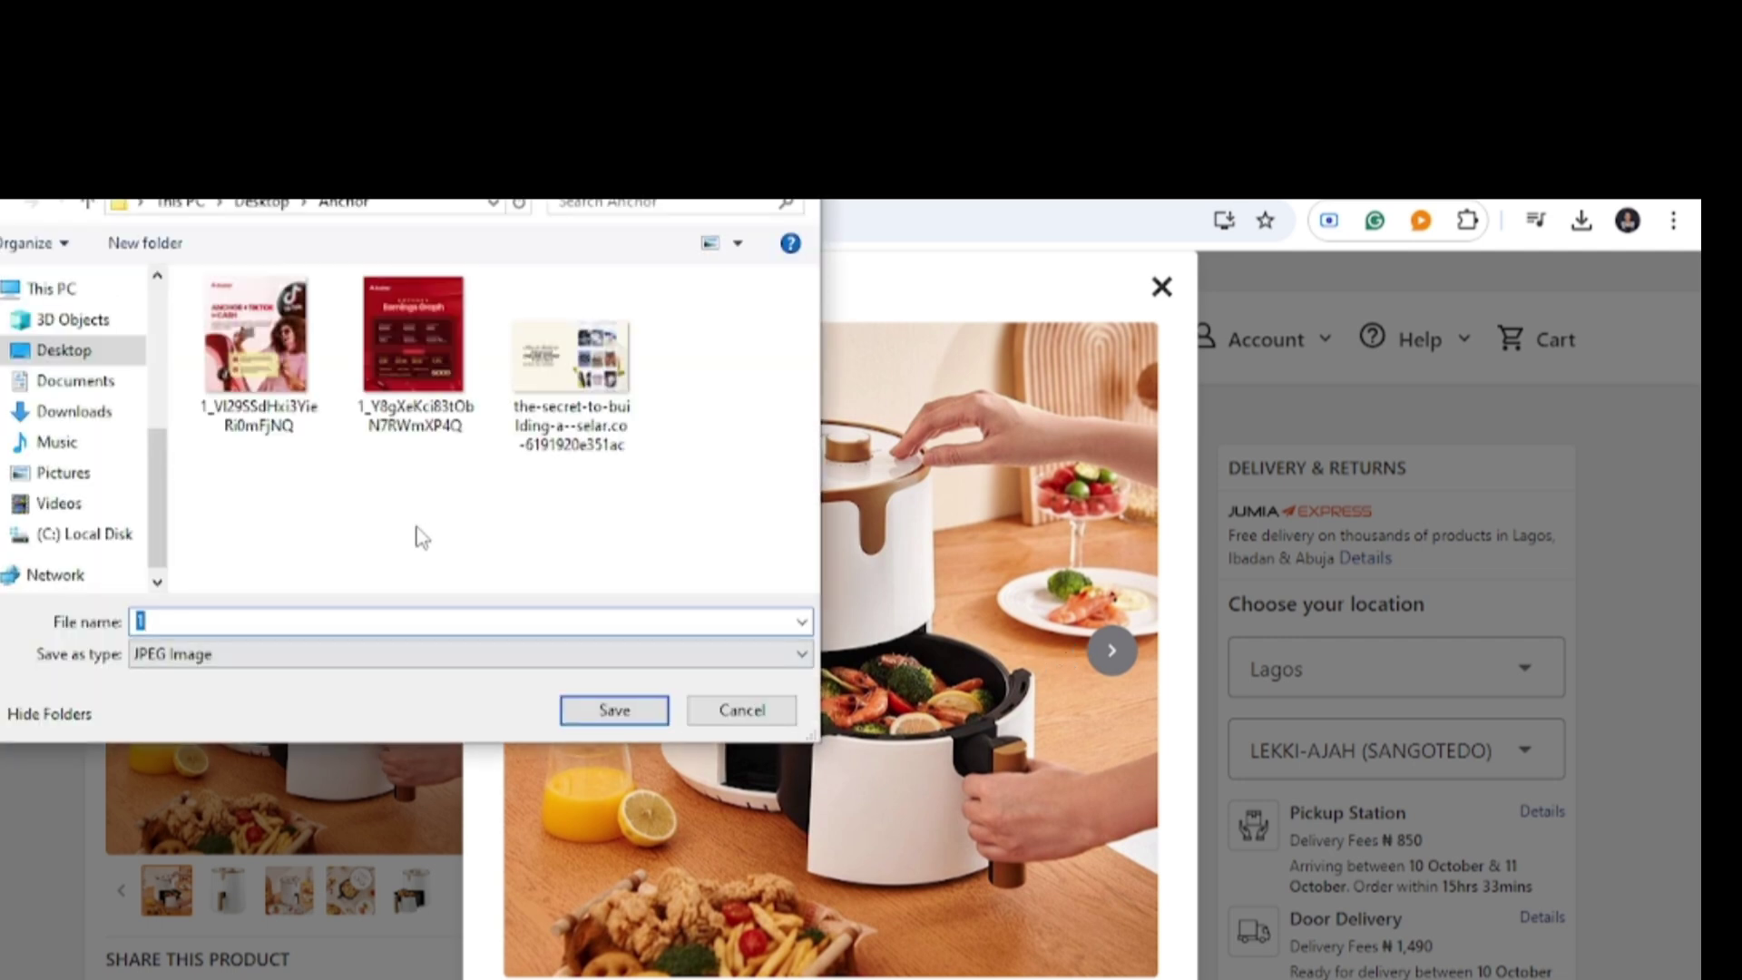
left_click(630, 721)
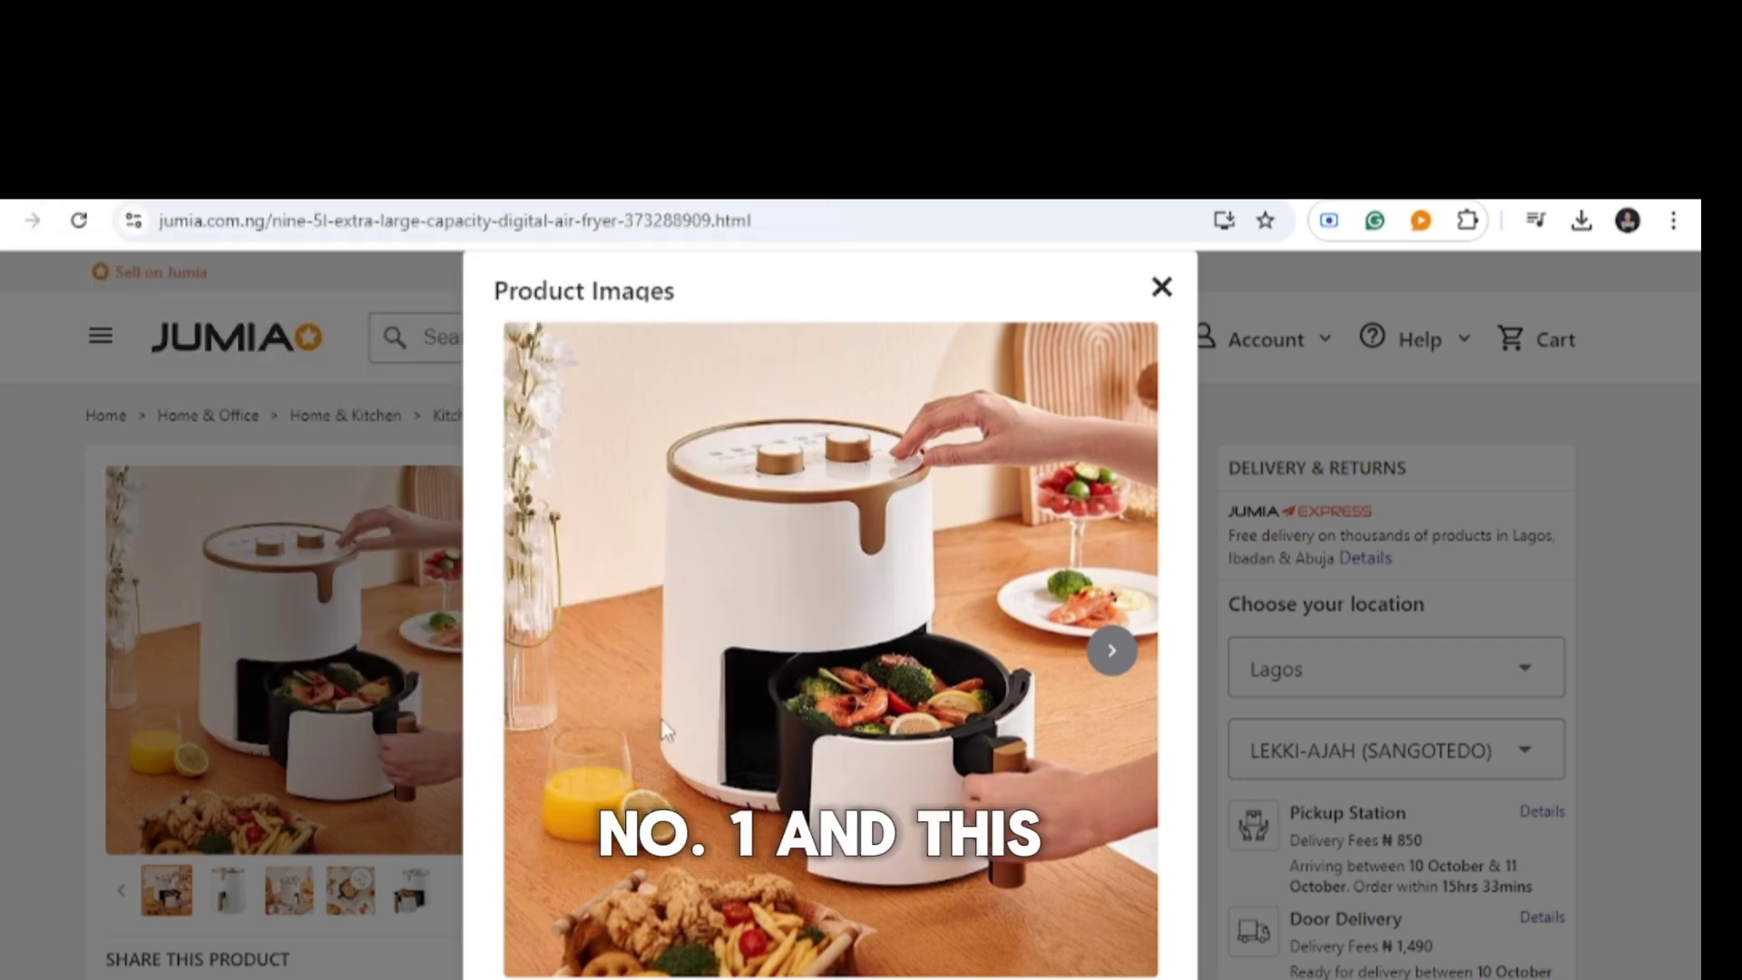
Save the second air fryer picture, the plain front view, as JPEG file 2 in the Anchor folder.
left_click(1113, 651)
right_click(930, 646)
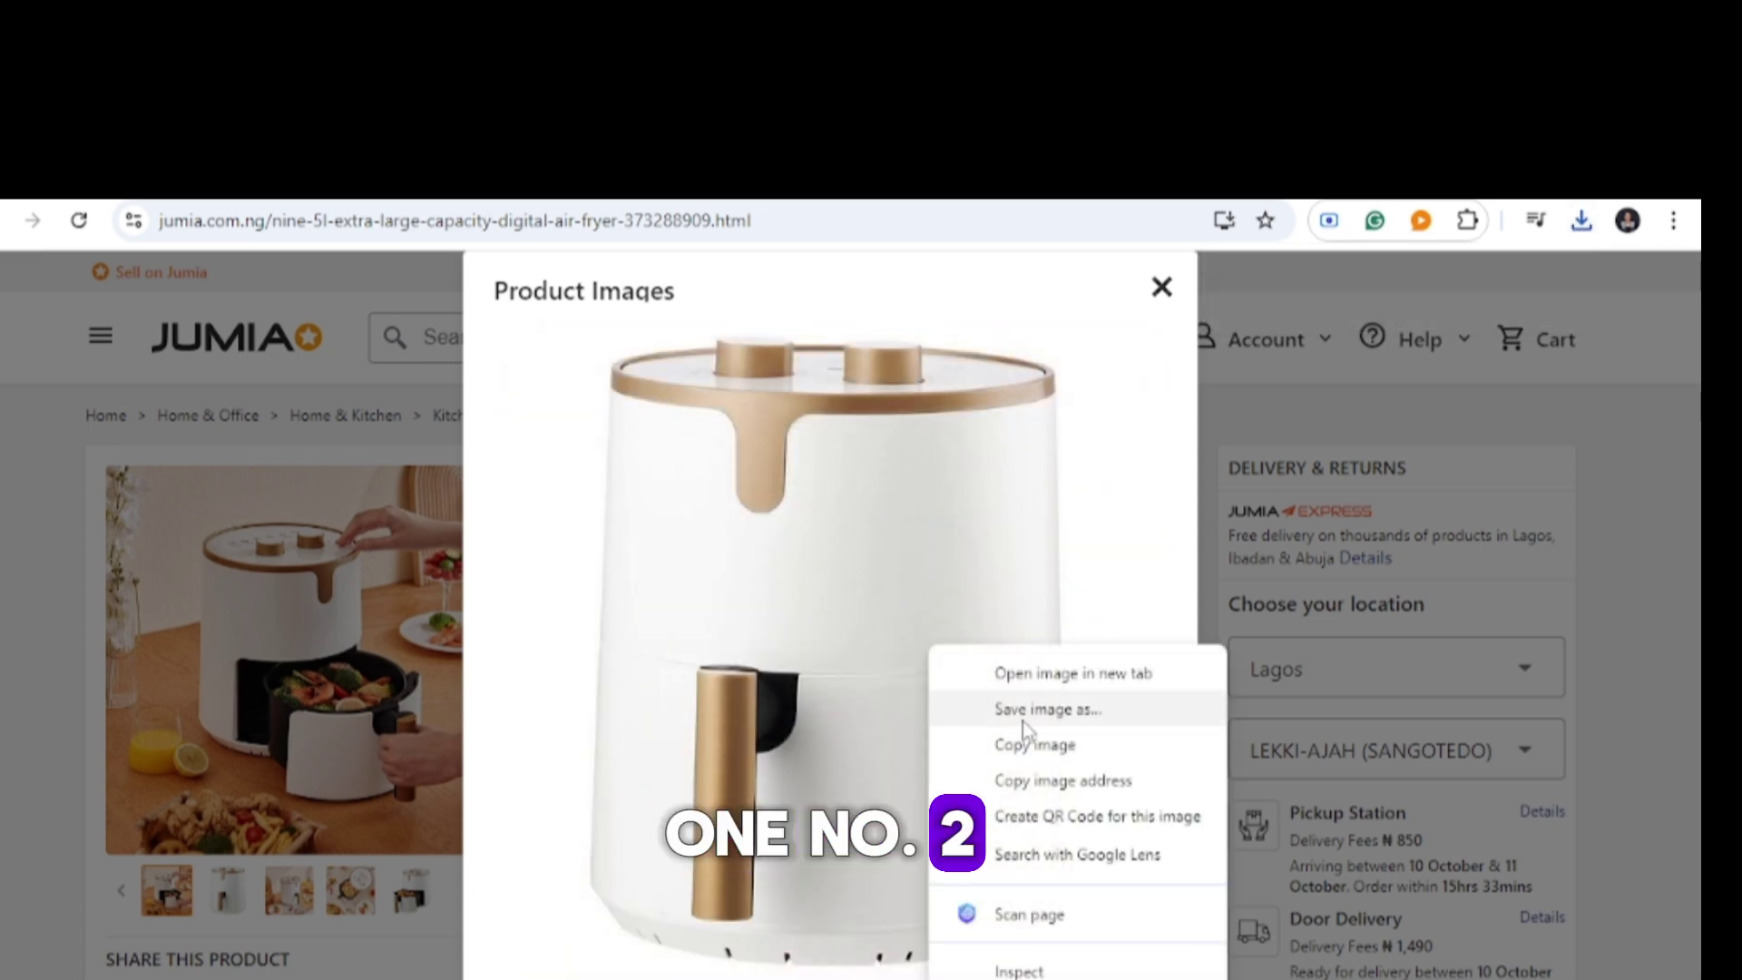
left_click(1007, 709)
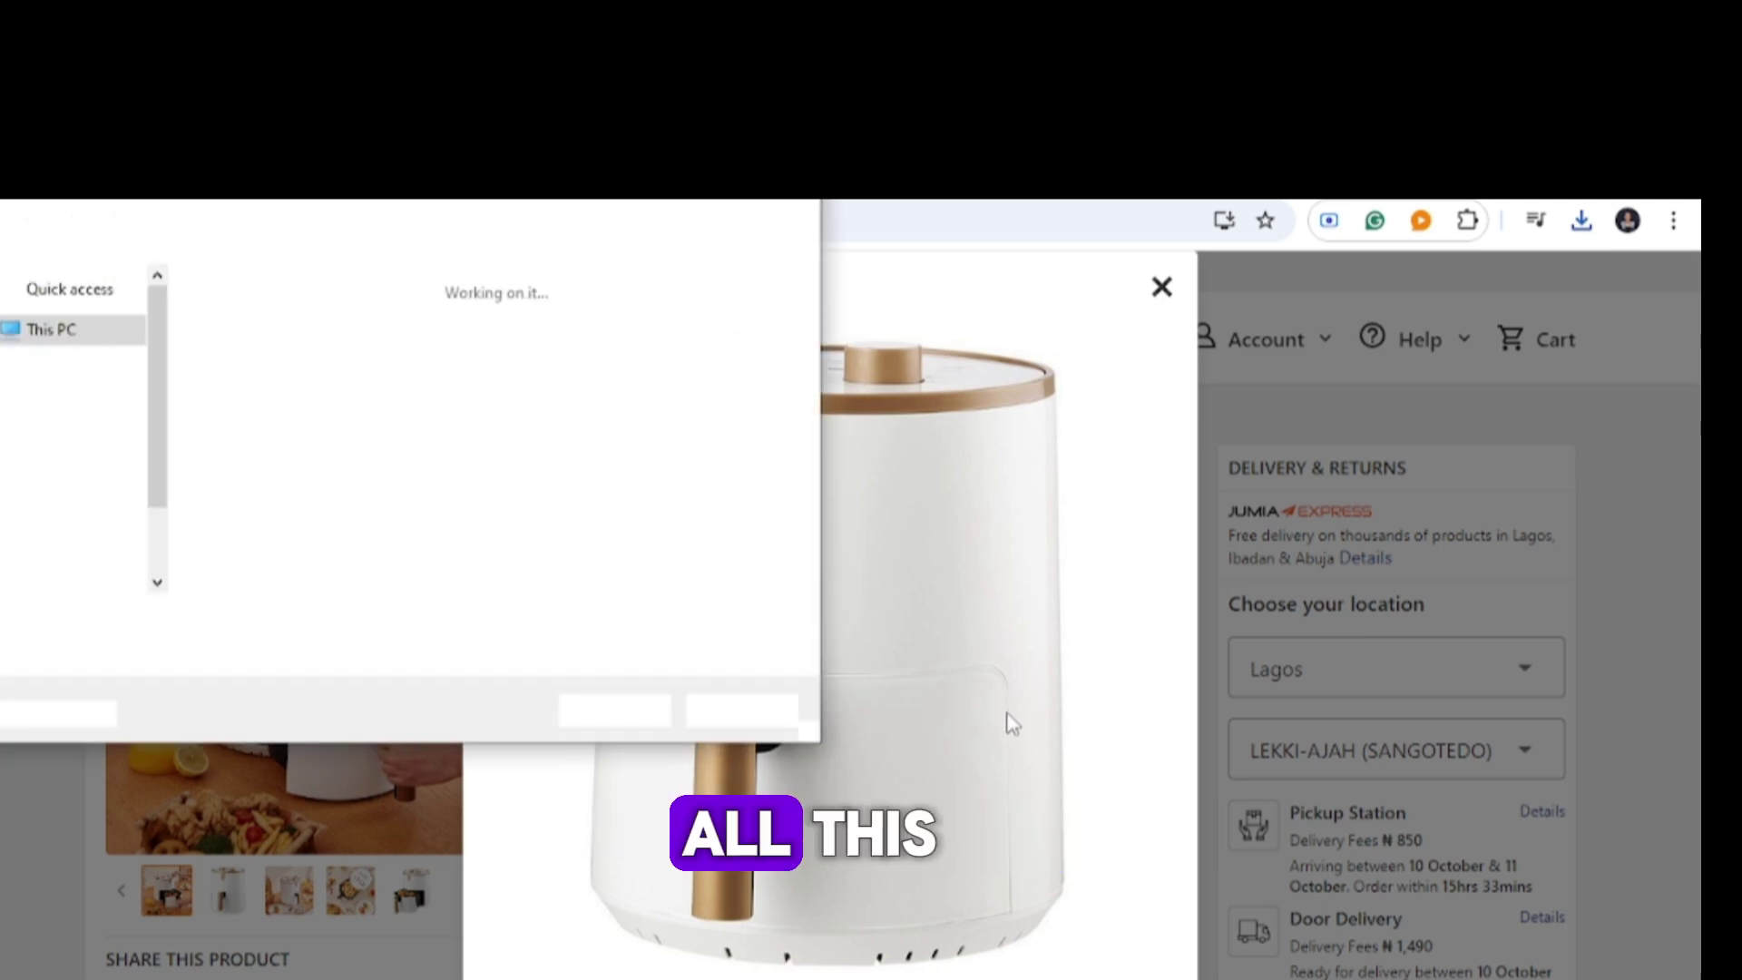
left_click(615, 709)
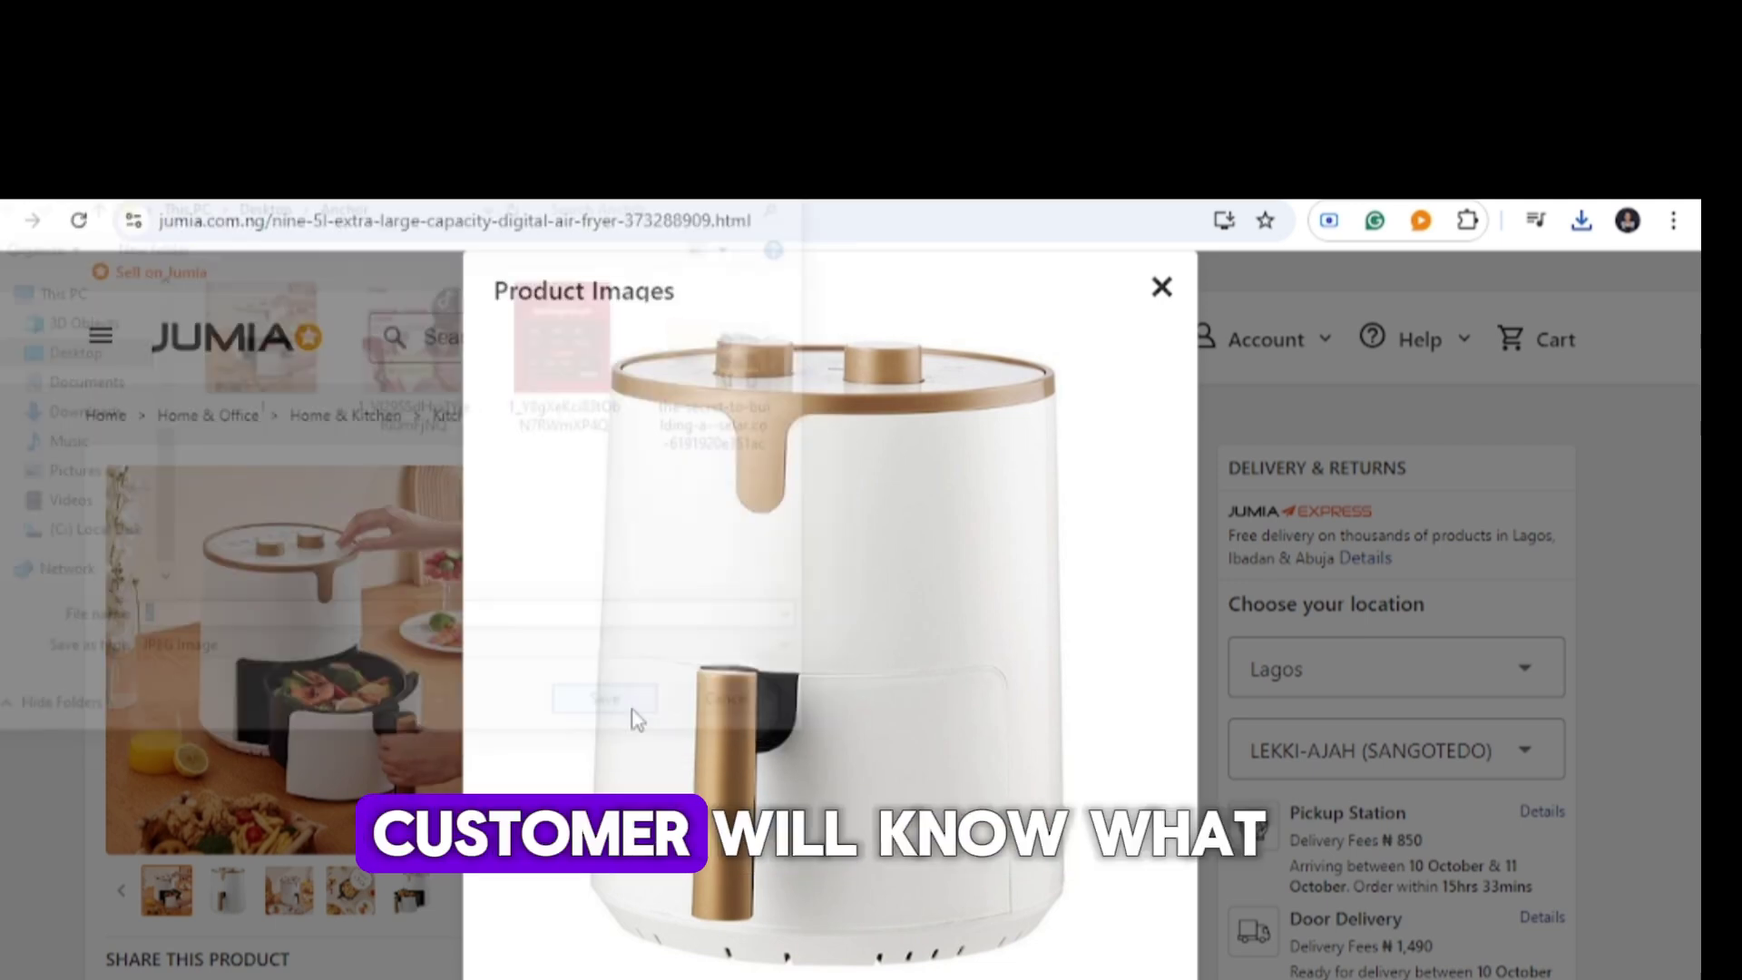
Save the third air fryer picture, showing the closed fryer on a dining table, as JPEG file 3.
right_click(824, 626)
left_click(941, 689)
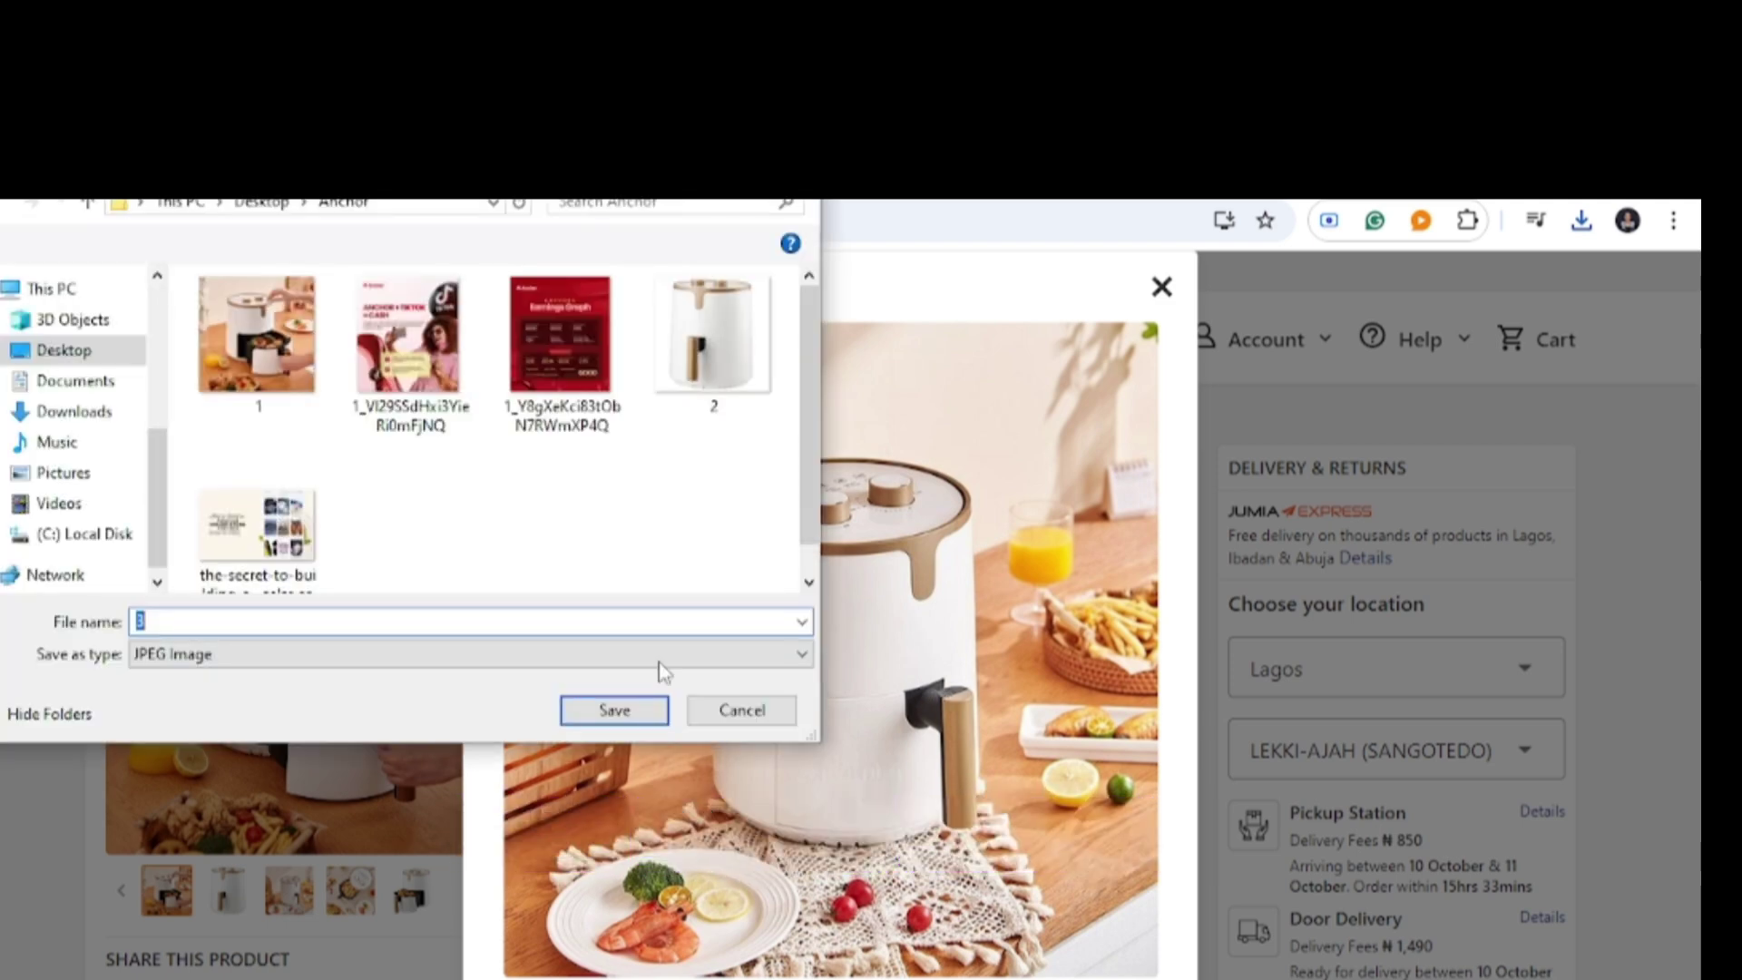
left_click(610, 712)
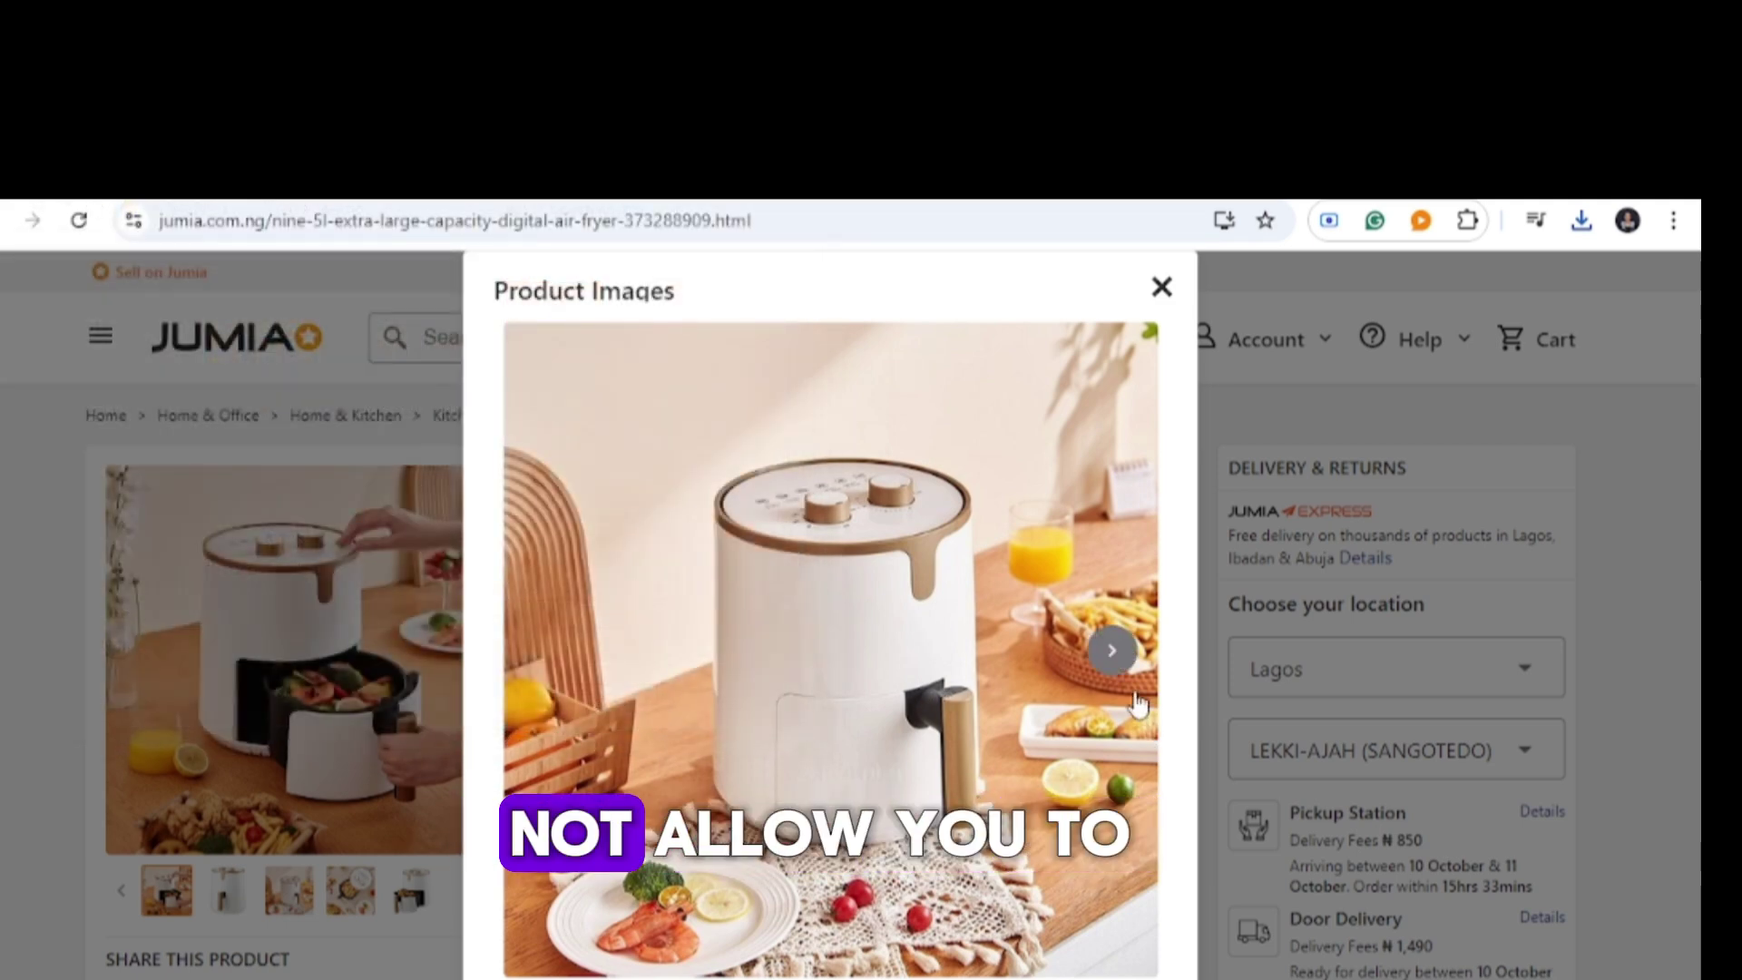
Save the fourth air fryer picture, the overhead view with food, as JPEG file 4 in the Anchor folder.
left_click(1113, 655)
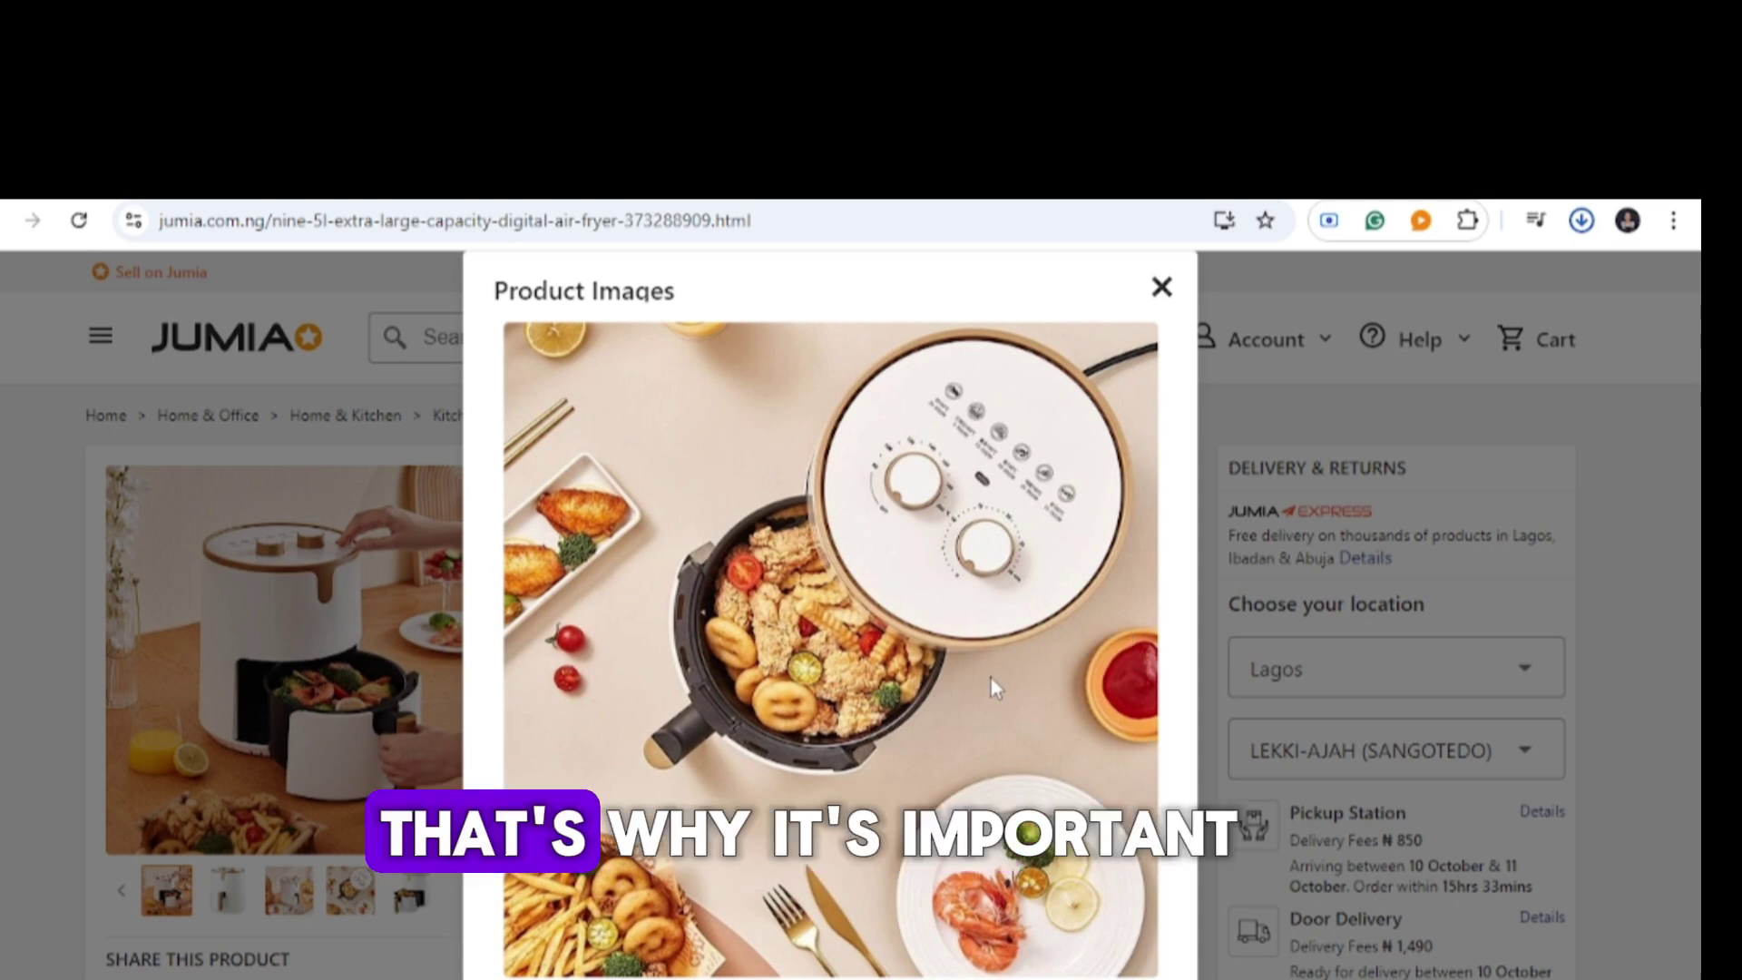
right_click(991, 677)
left_click(1079, 742)
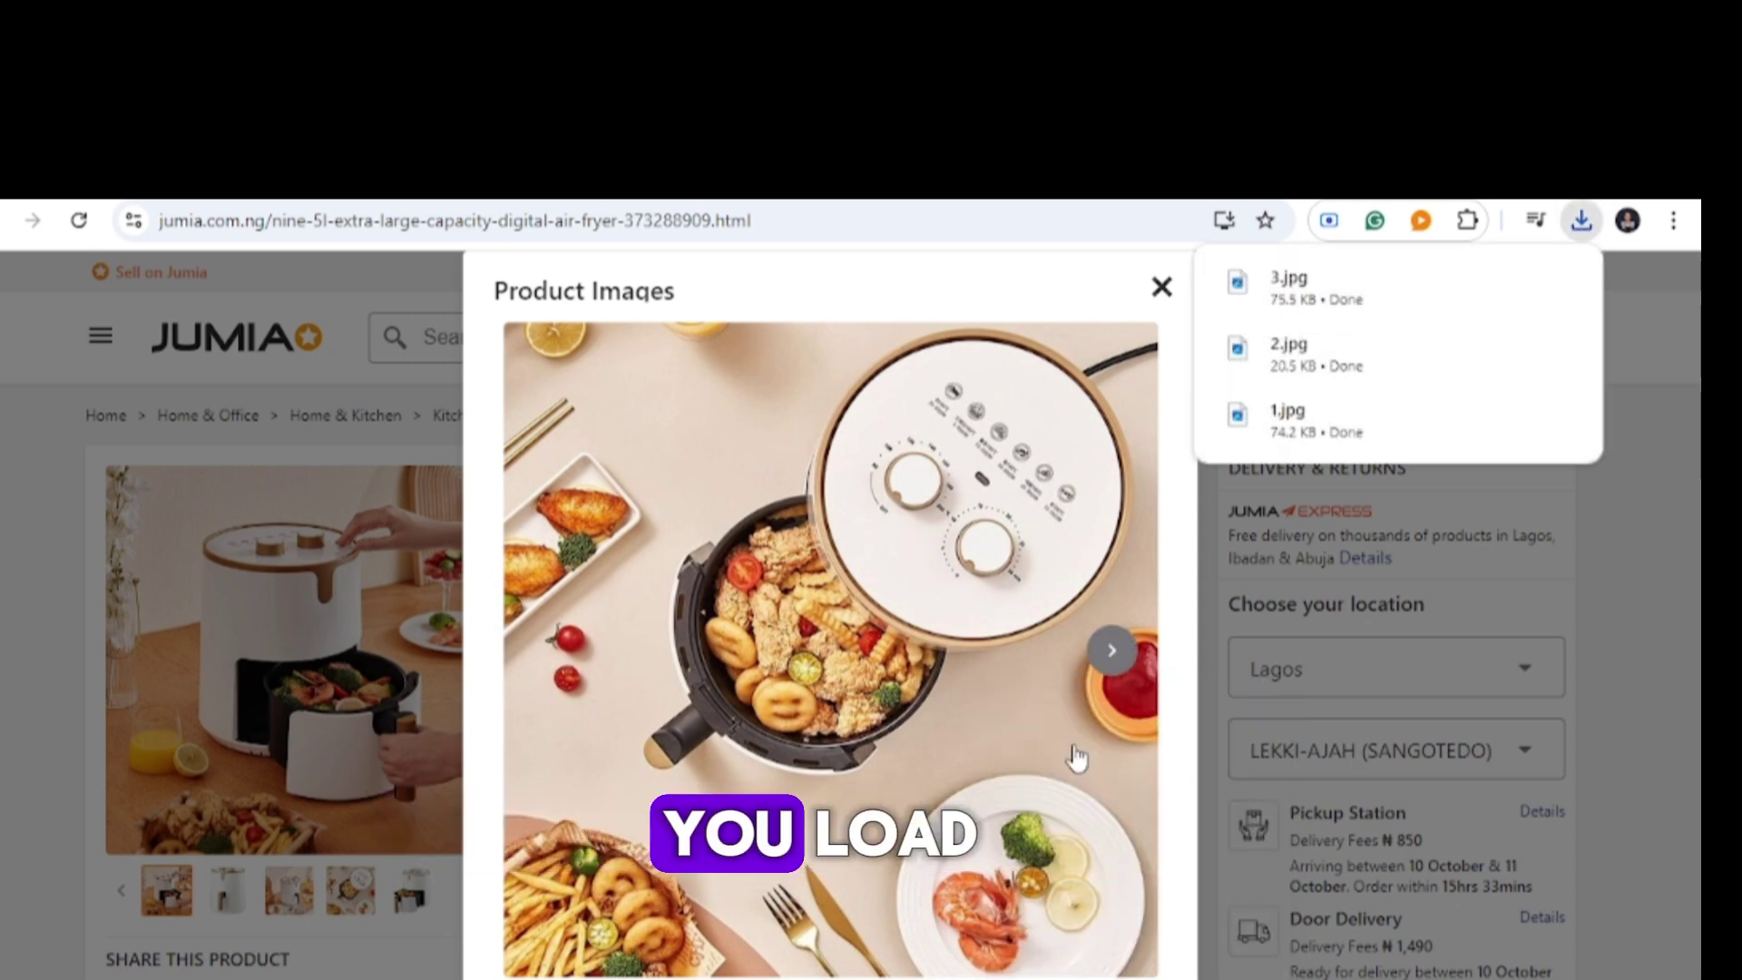
left_click(1109, 654)
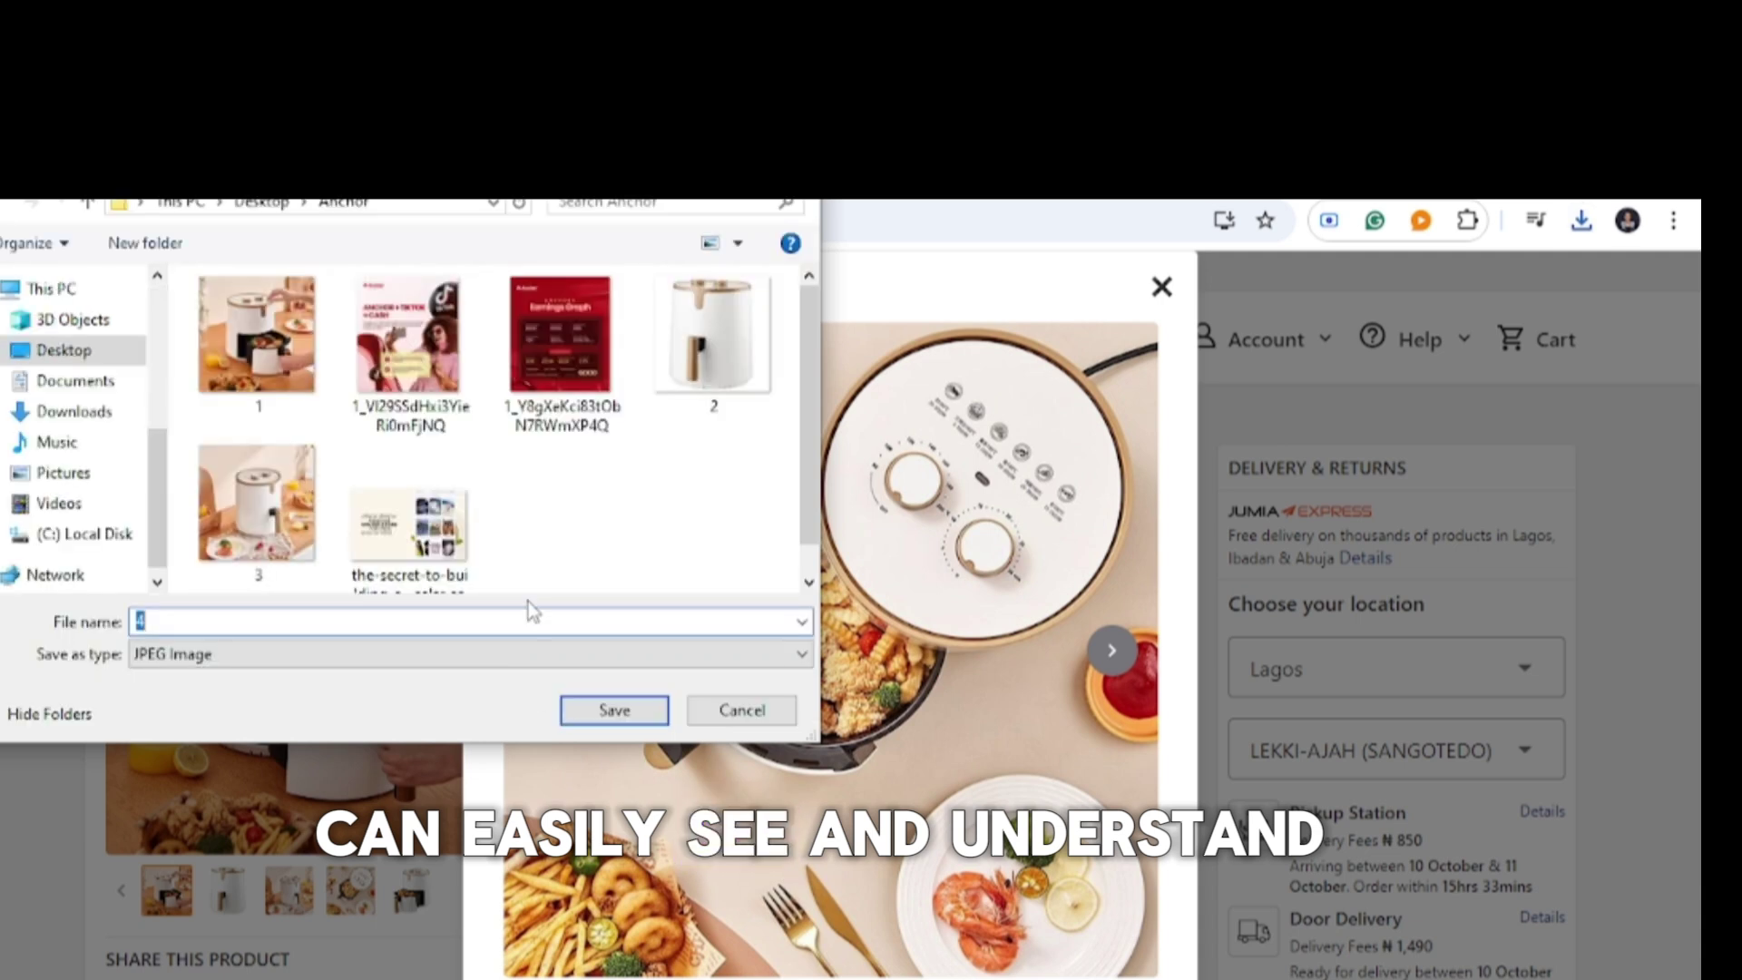
left_click(651, 716)
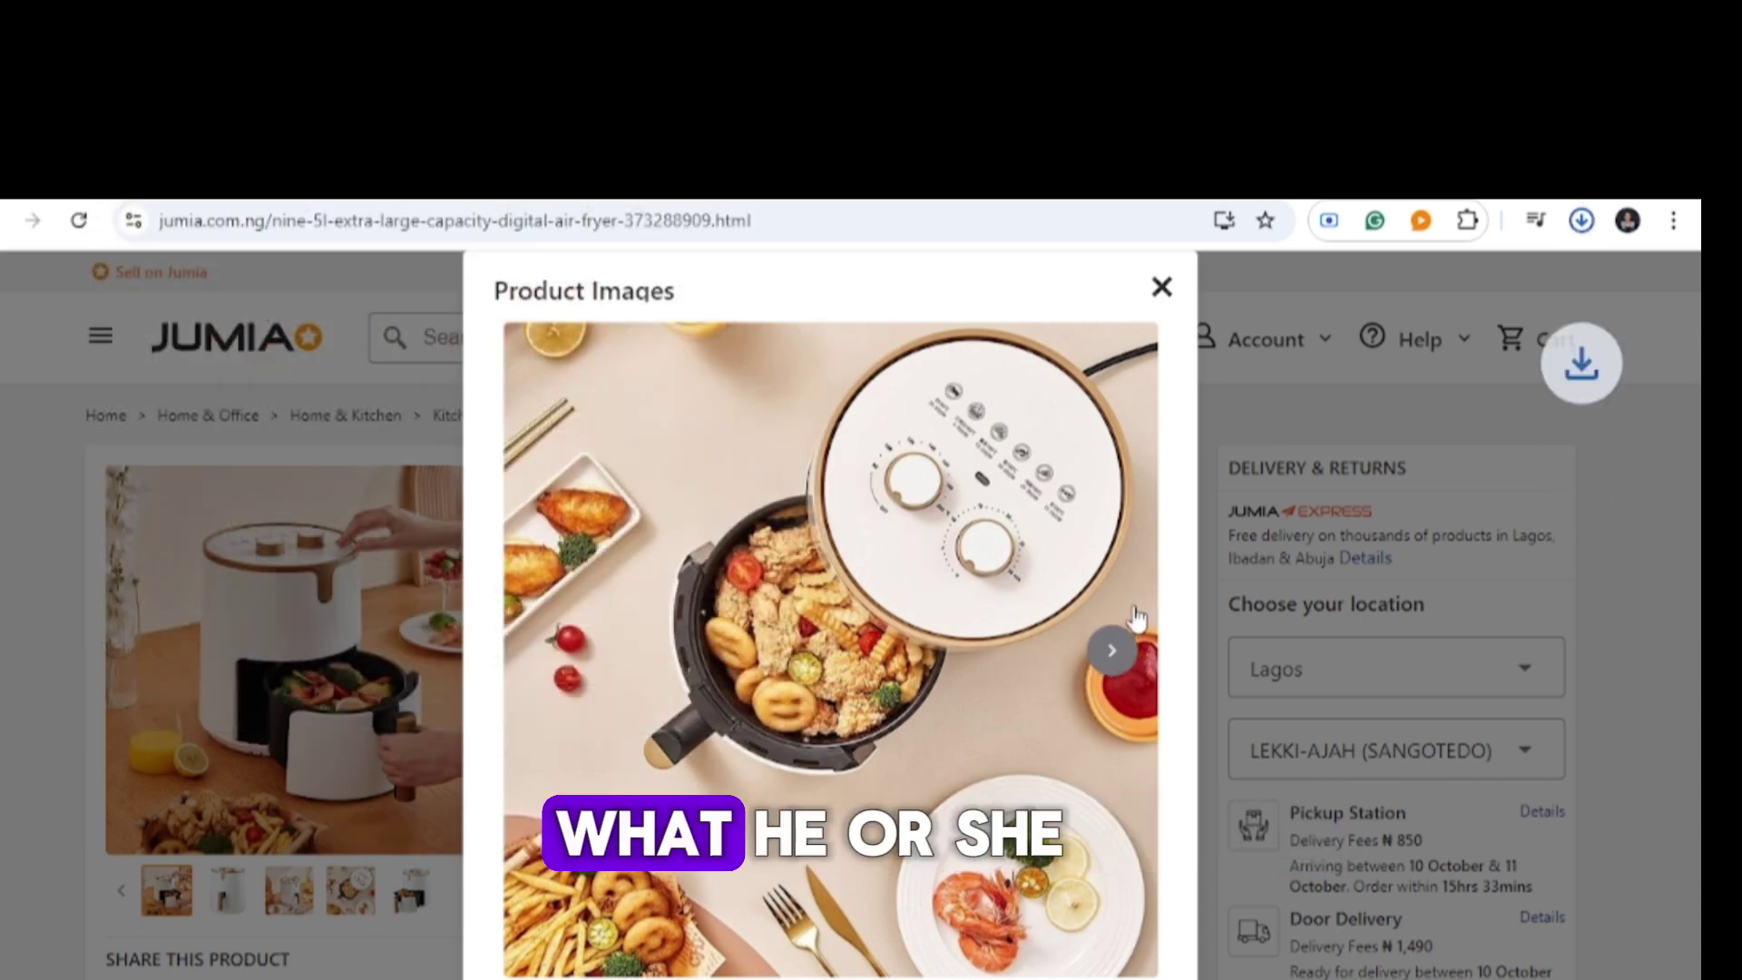
Save the fifth air fryer picture, with the open basket, as JPEG file 5 and close the image gallery.
left_click(1109, 653)
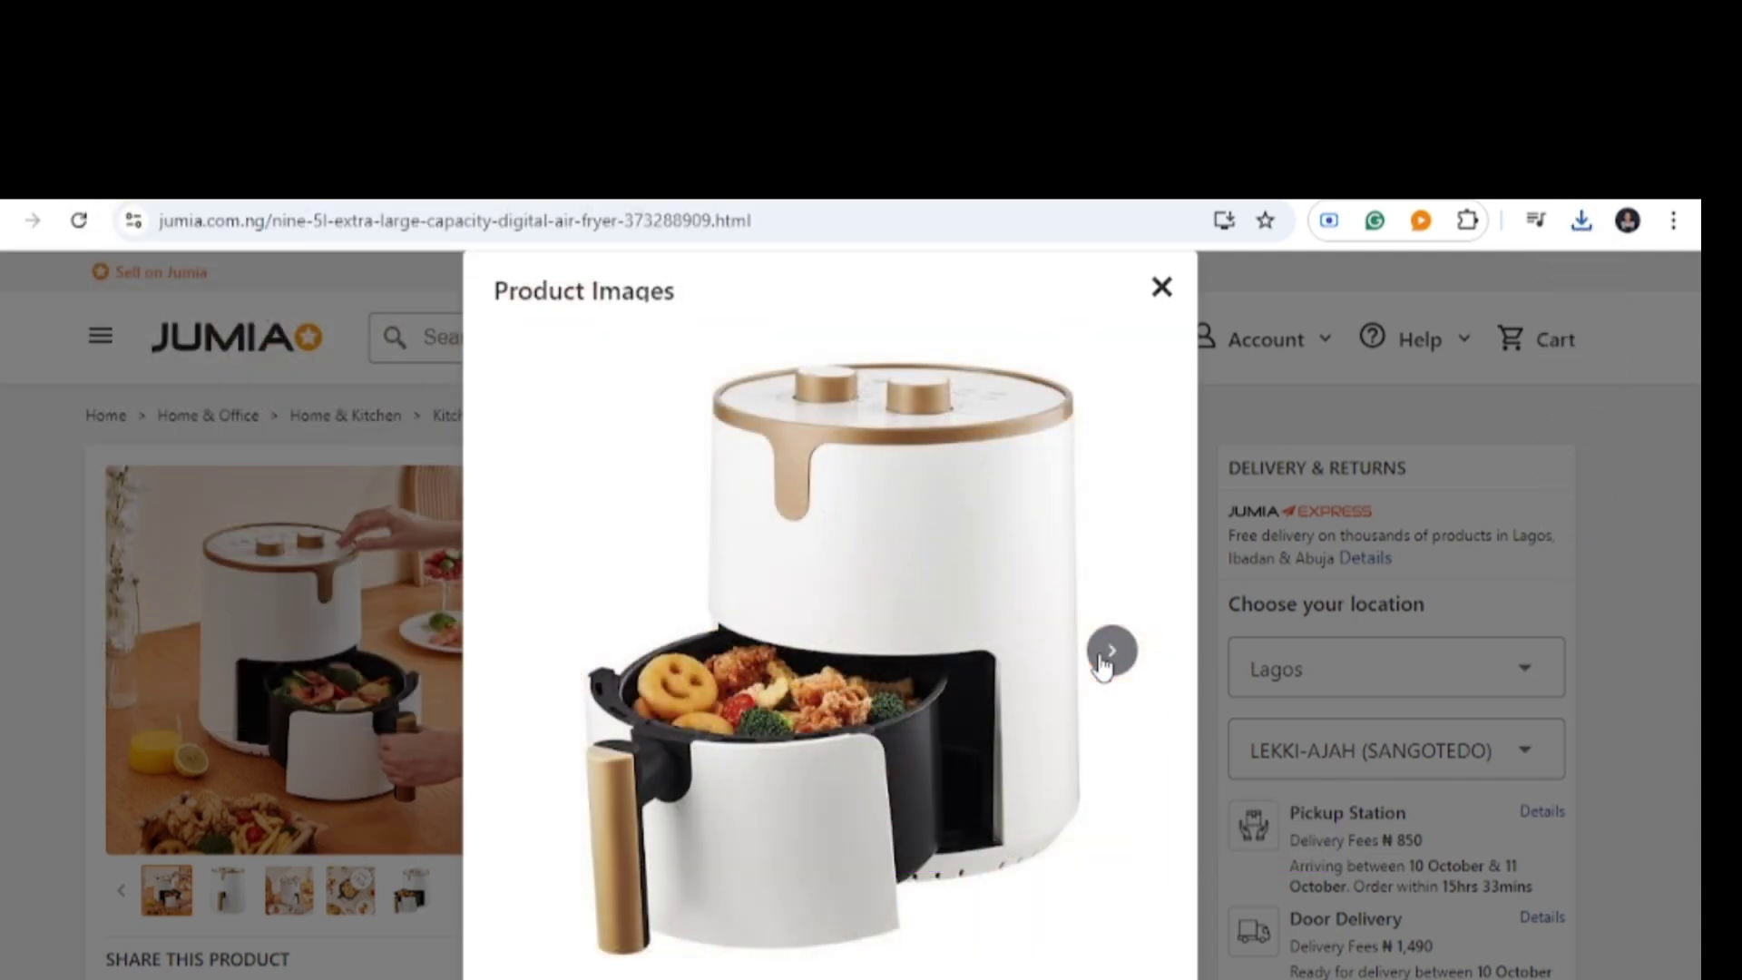
right_click(934, 646)
left_click(990, 713)
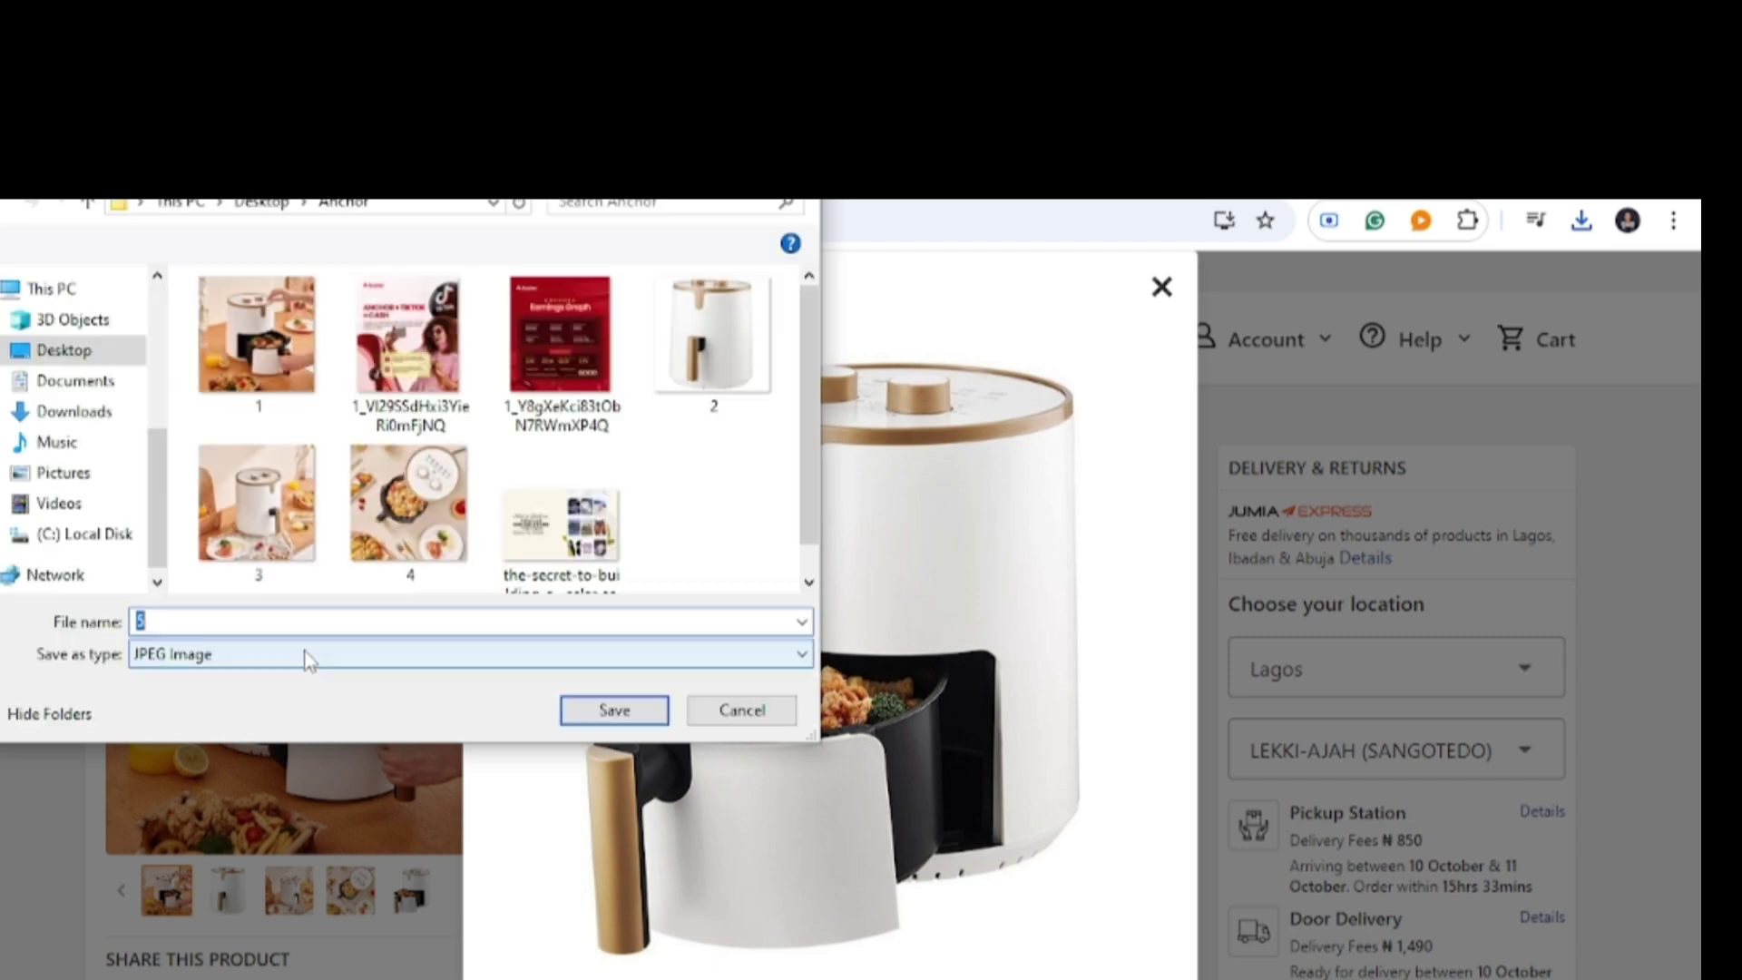
left_click(614, 709)
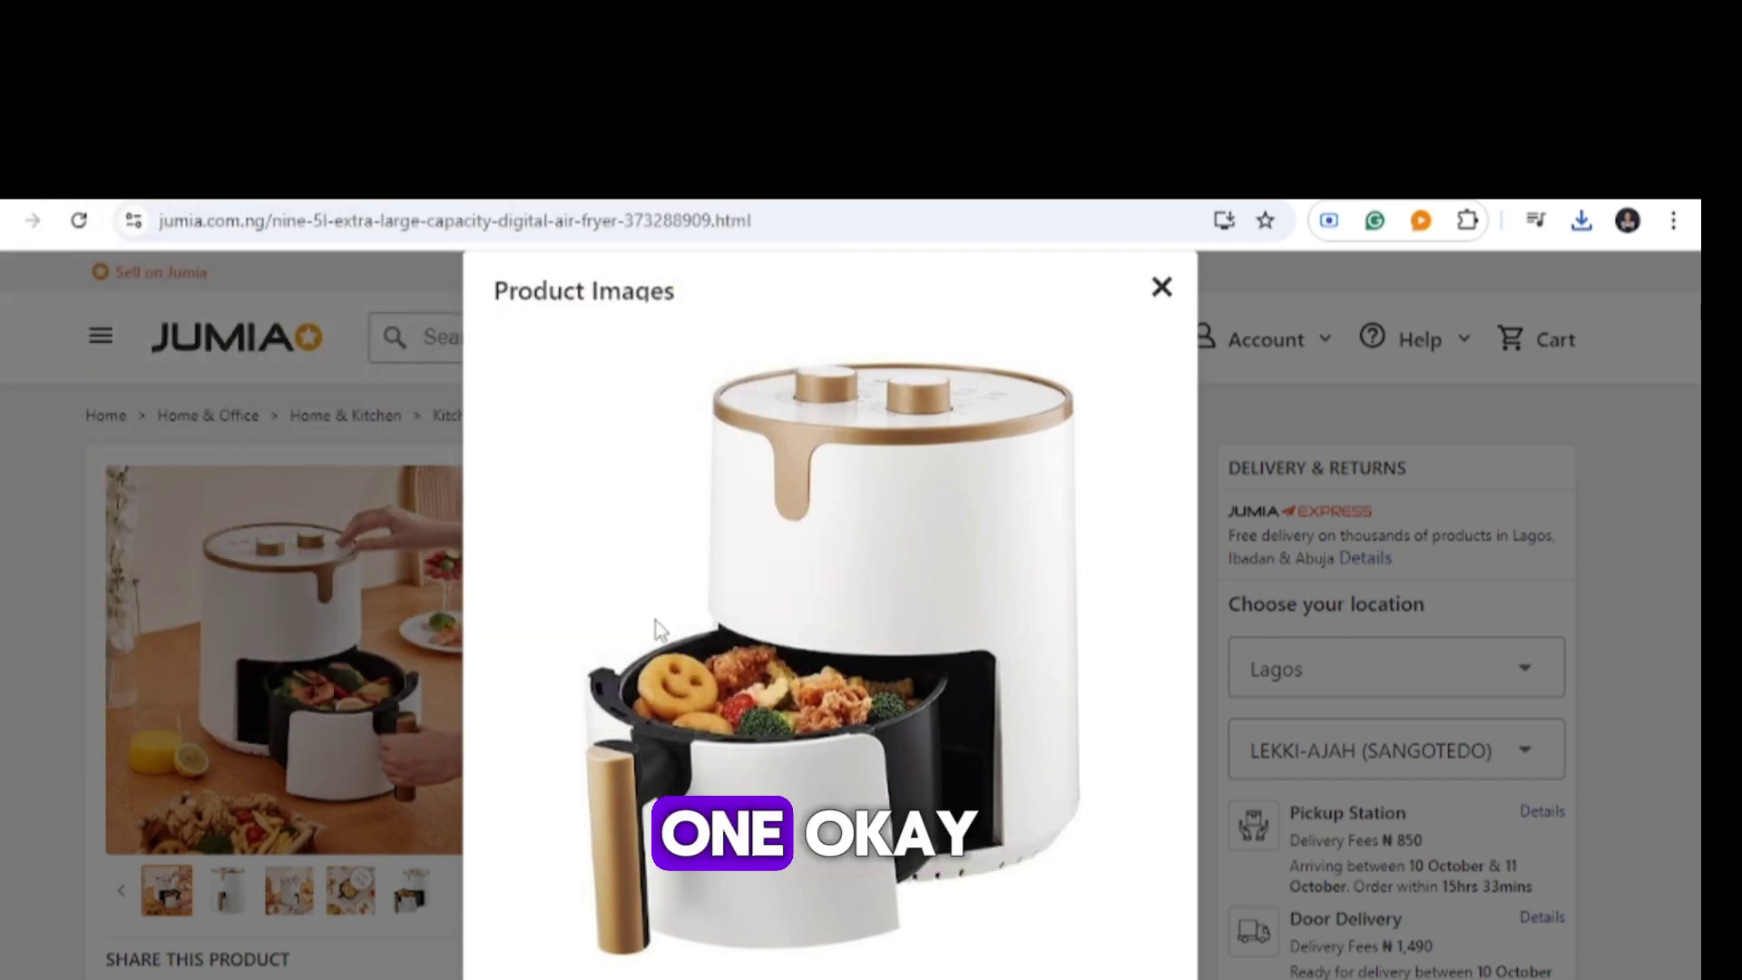
left_click(1161, 290)
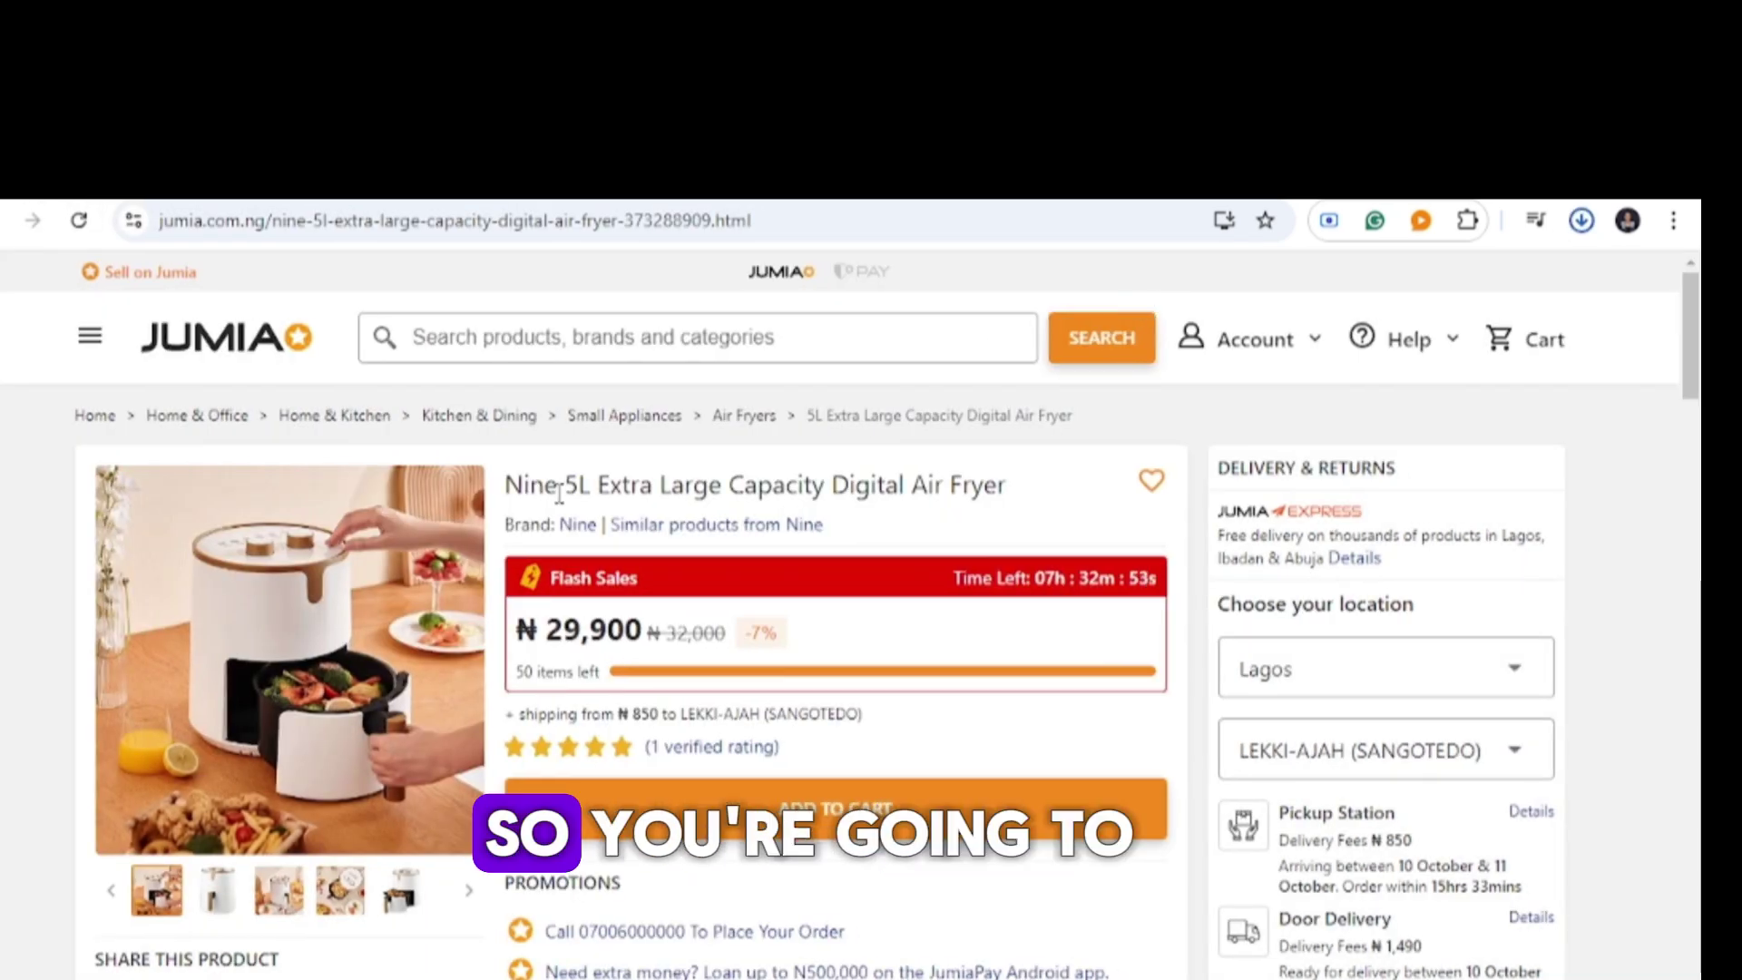
Copy the product title "Nine 5L Extra Large Capacity Digital Air Fryer" and return to Selar's product form.
left_click_drag(506, 490, 973, 476)
right_click(998, 481)
left_click(1035, 502)
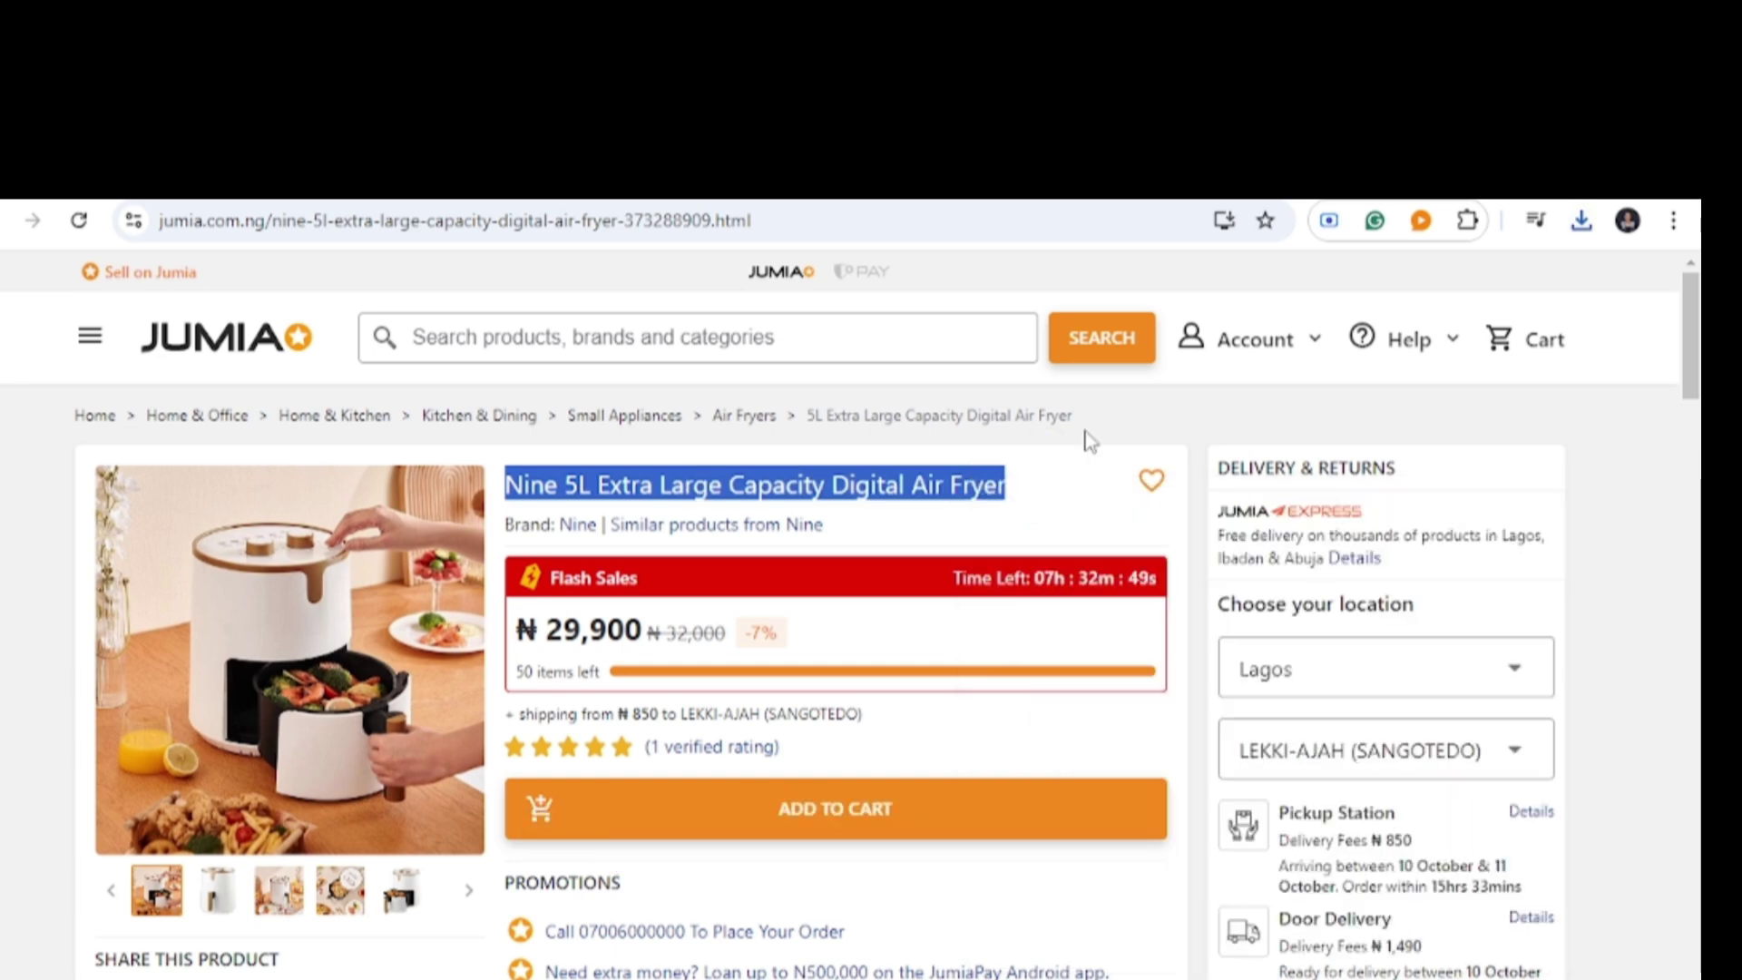
left_click(1304, 201)
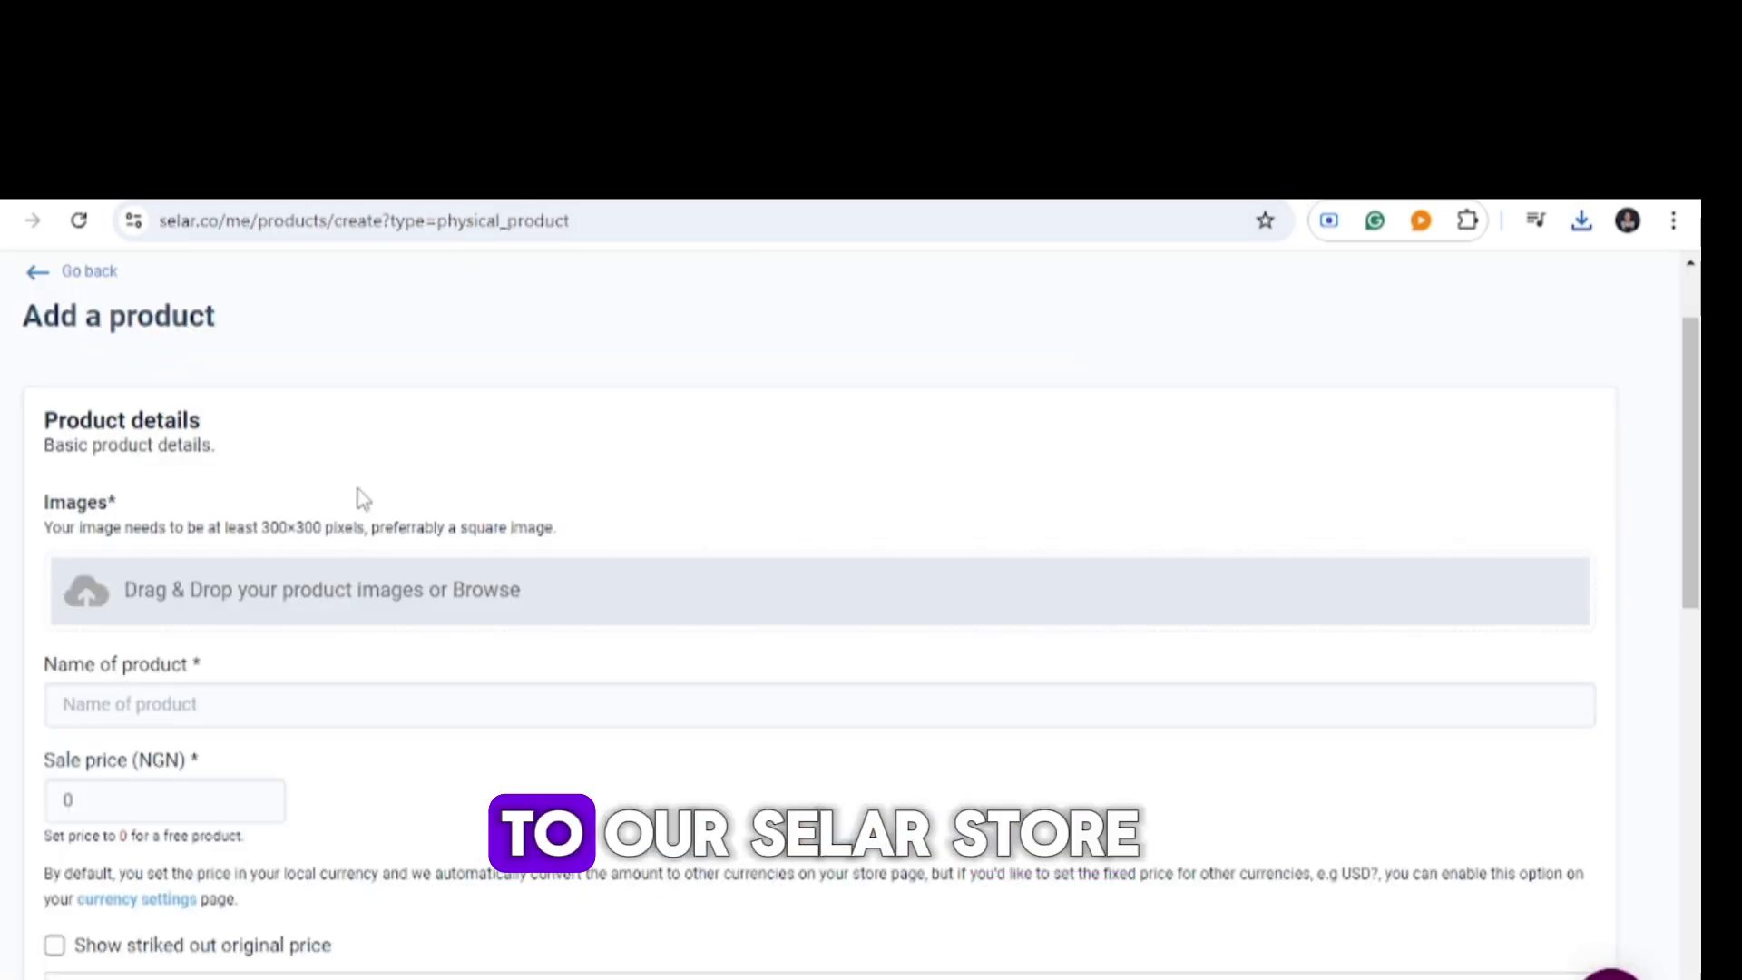
Upload picture 1 from the Anchor folder on the Desktop as the product's first image.
left_click(96, 599)
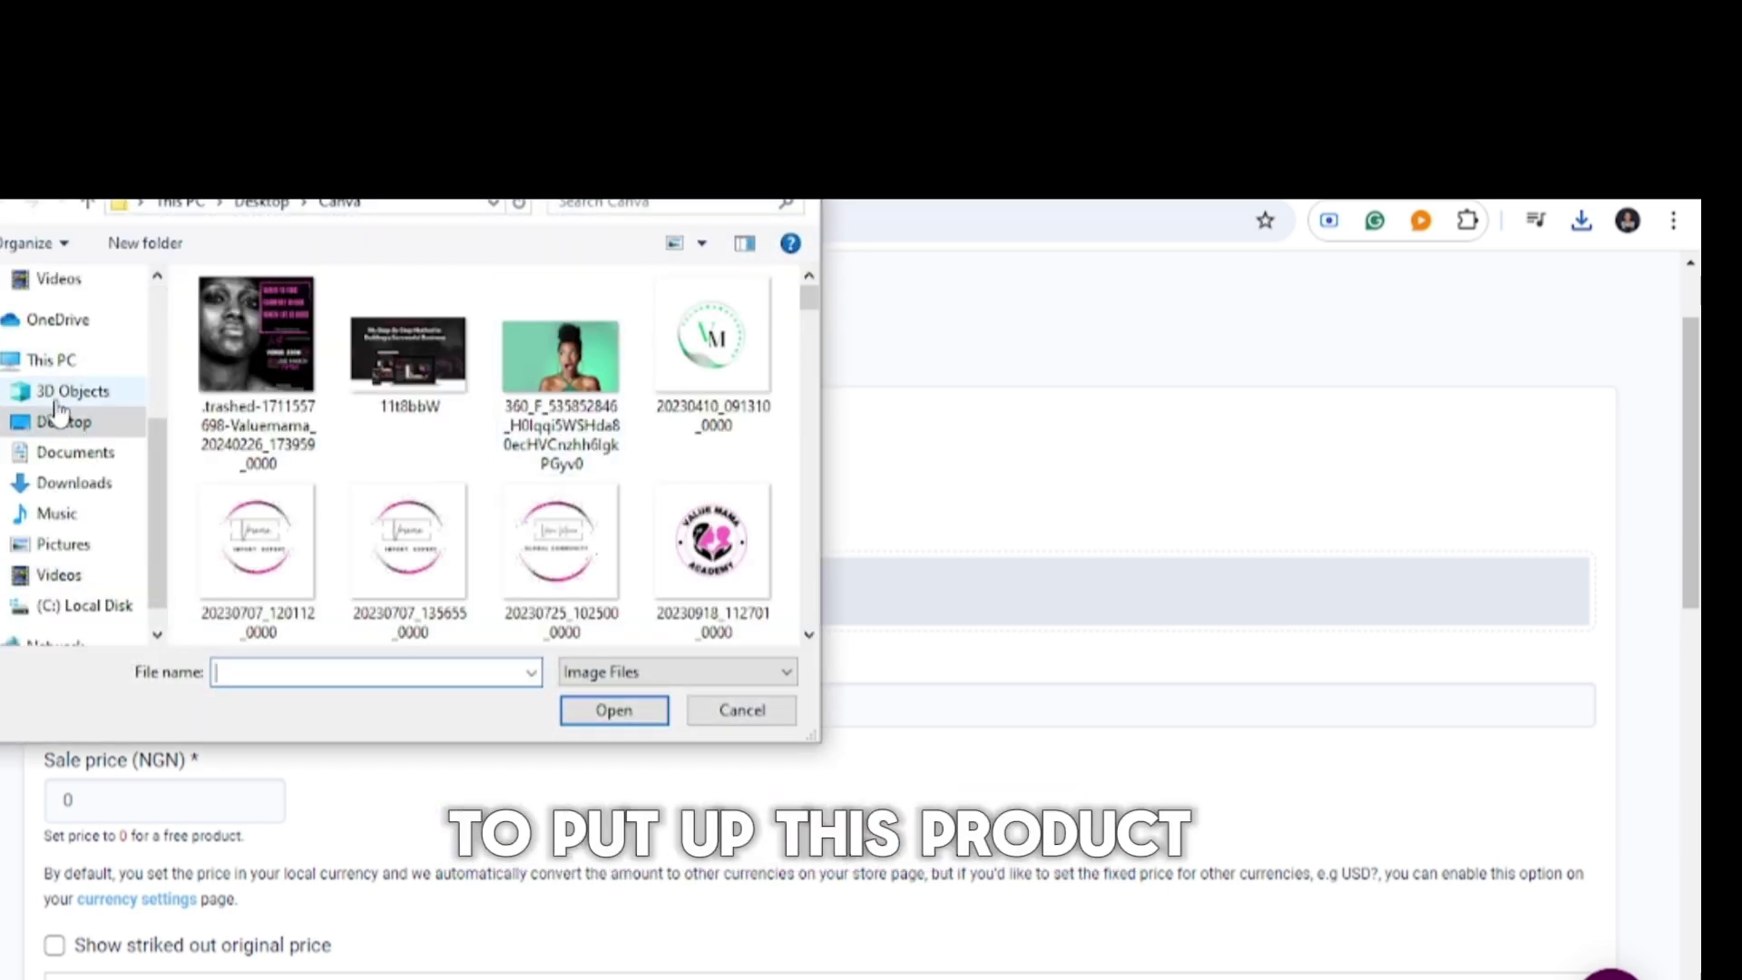
left_click(82, 421)
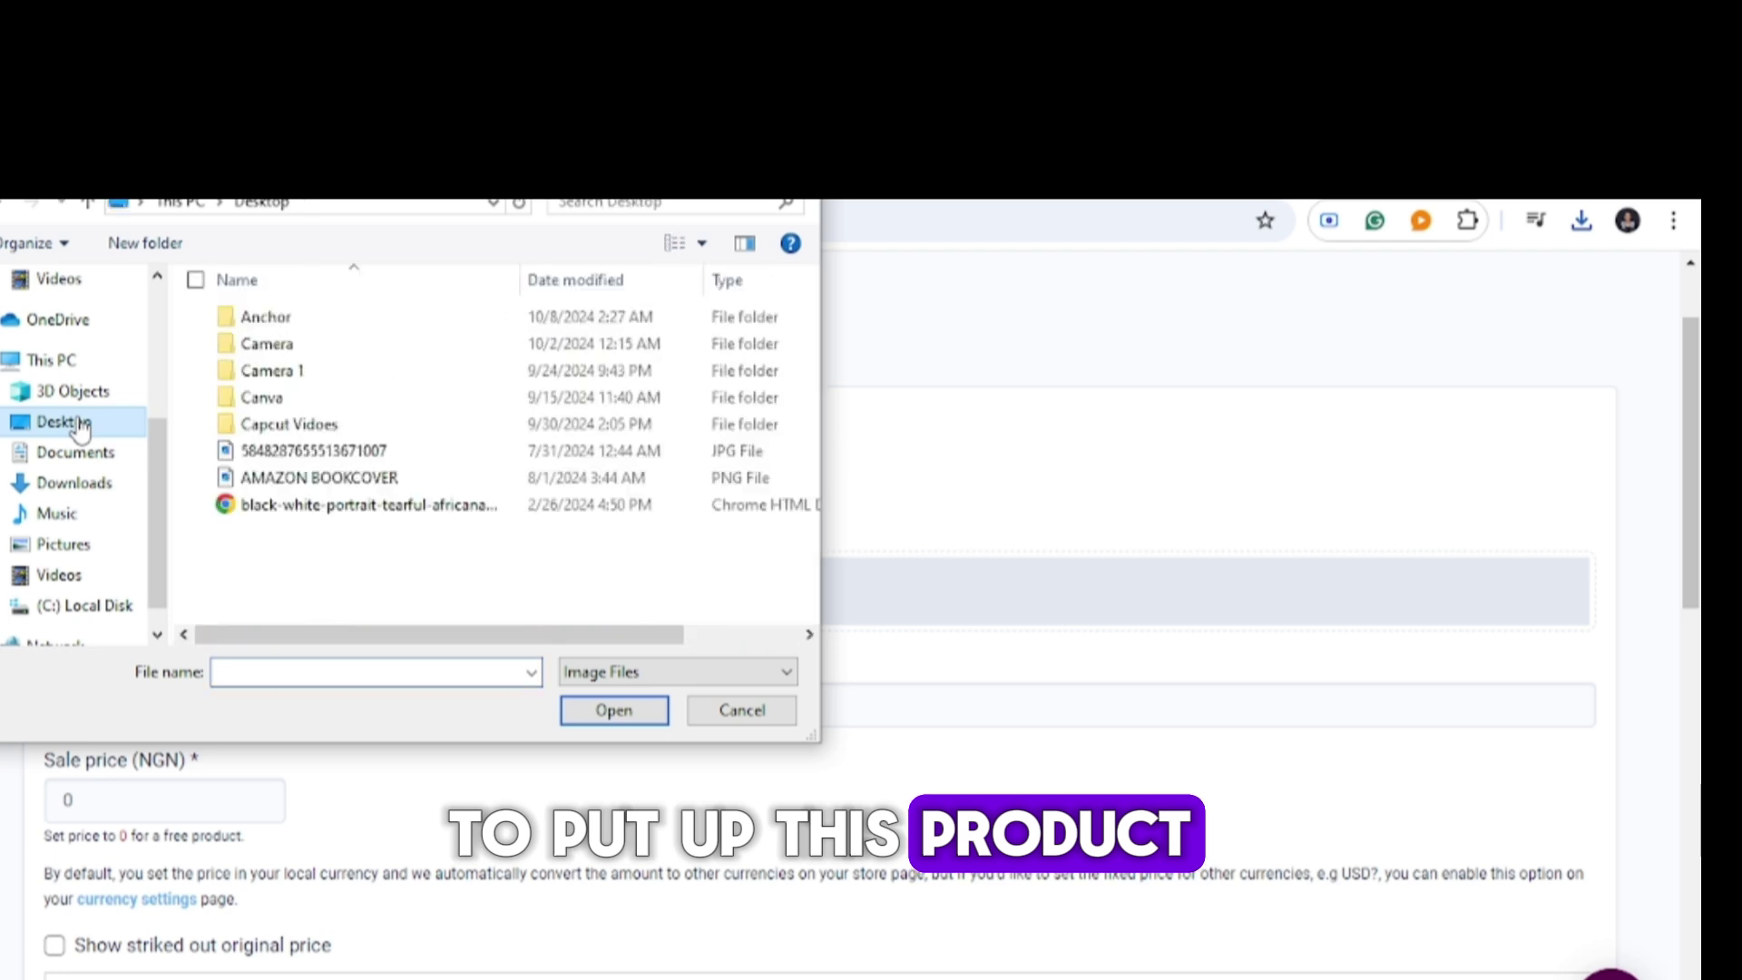
left_click(284, 319)
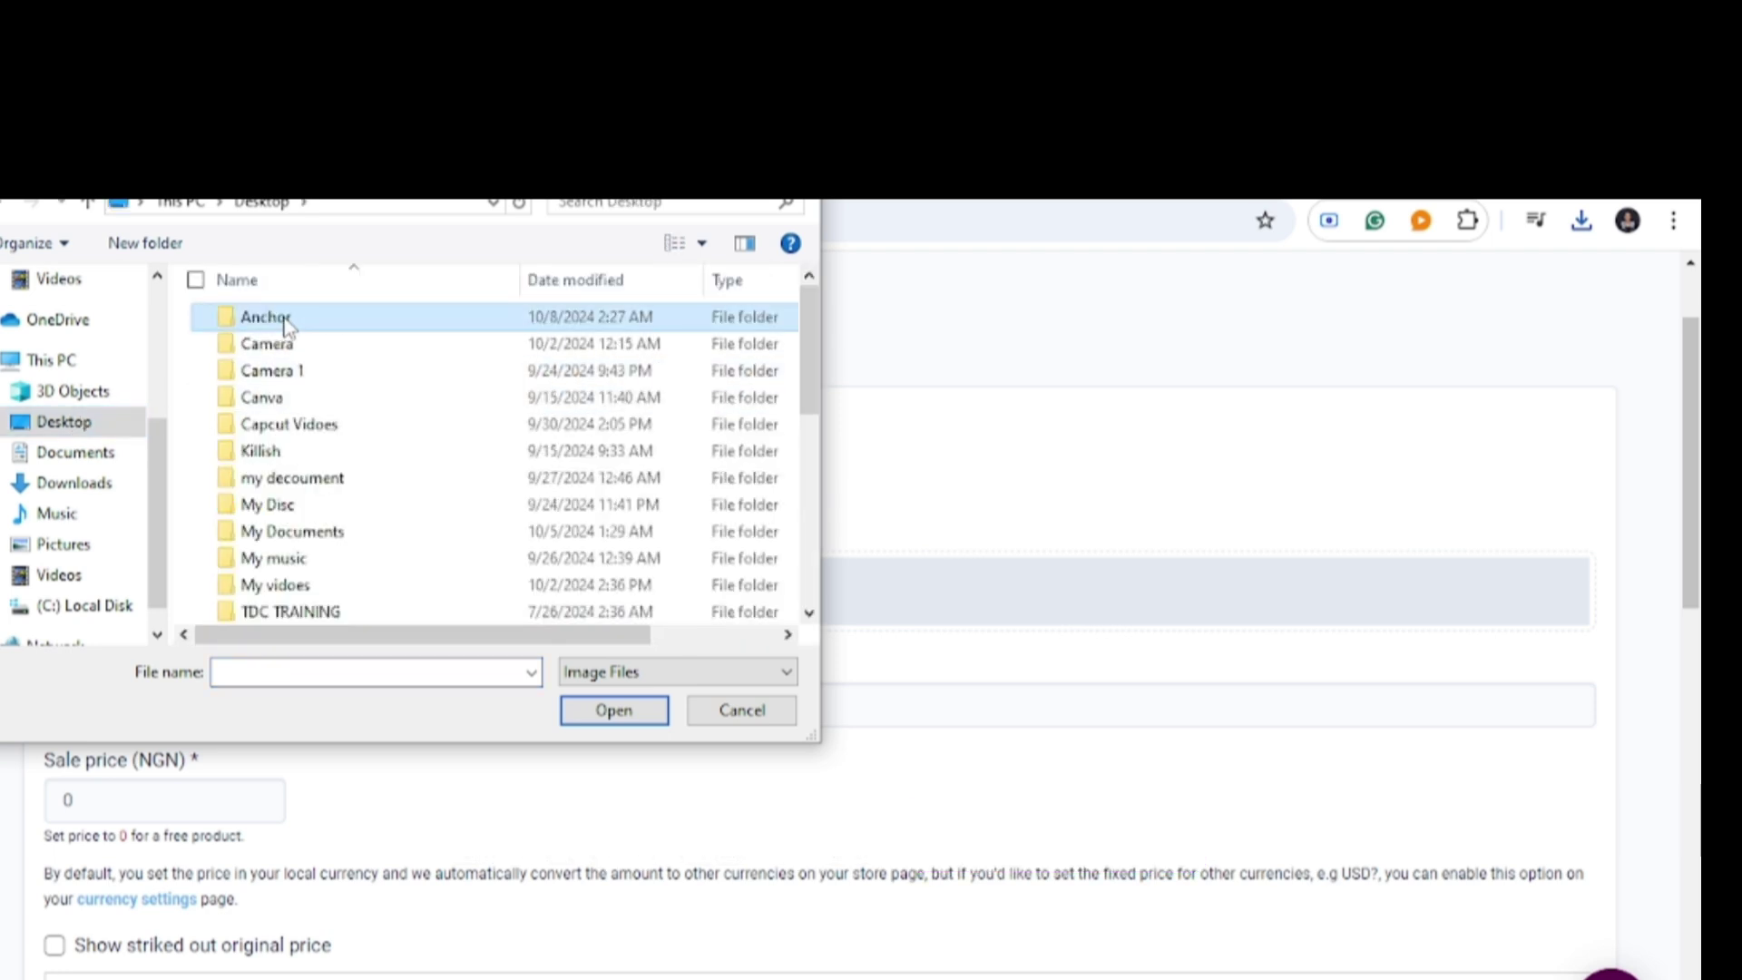
left_click(622, 712)
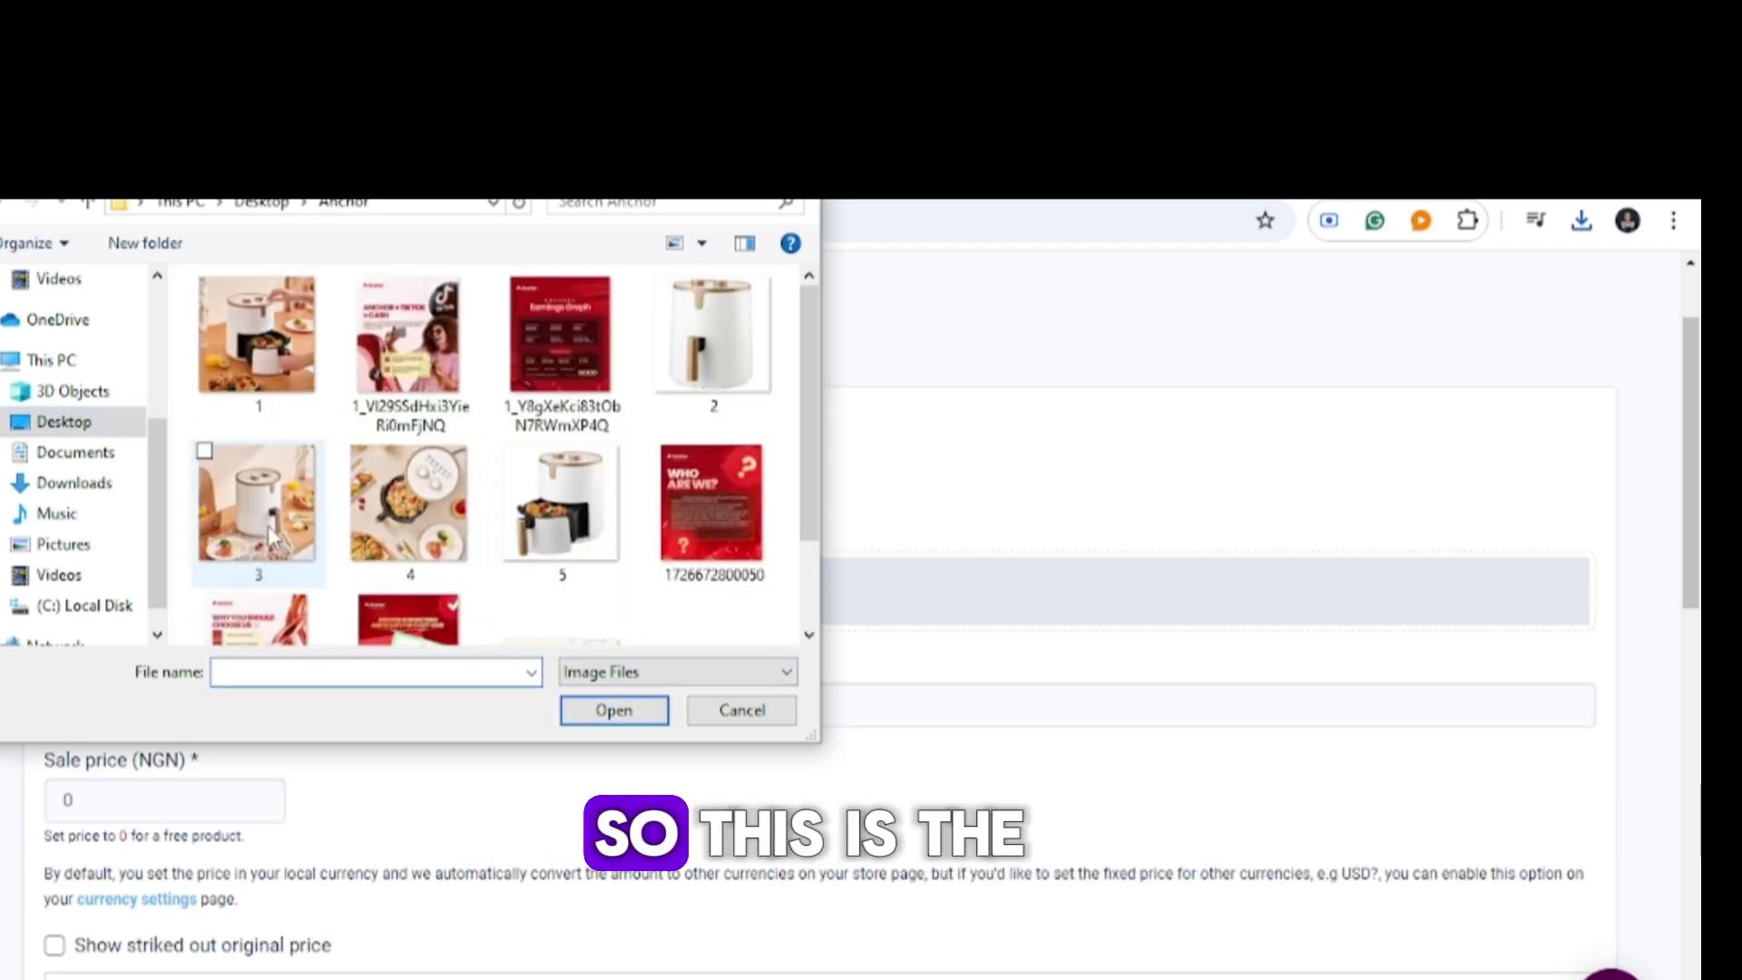
left_click(257, 507)
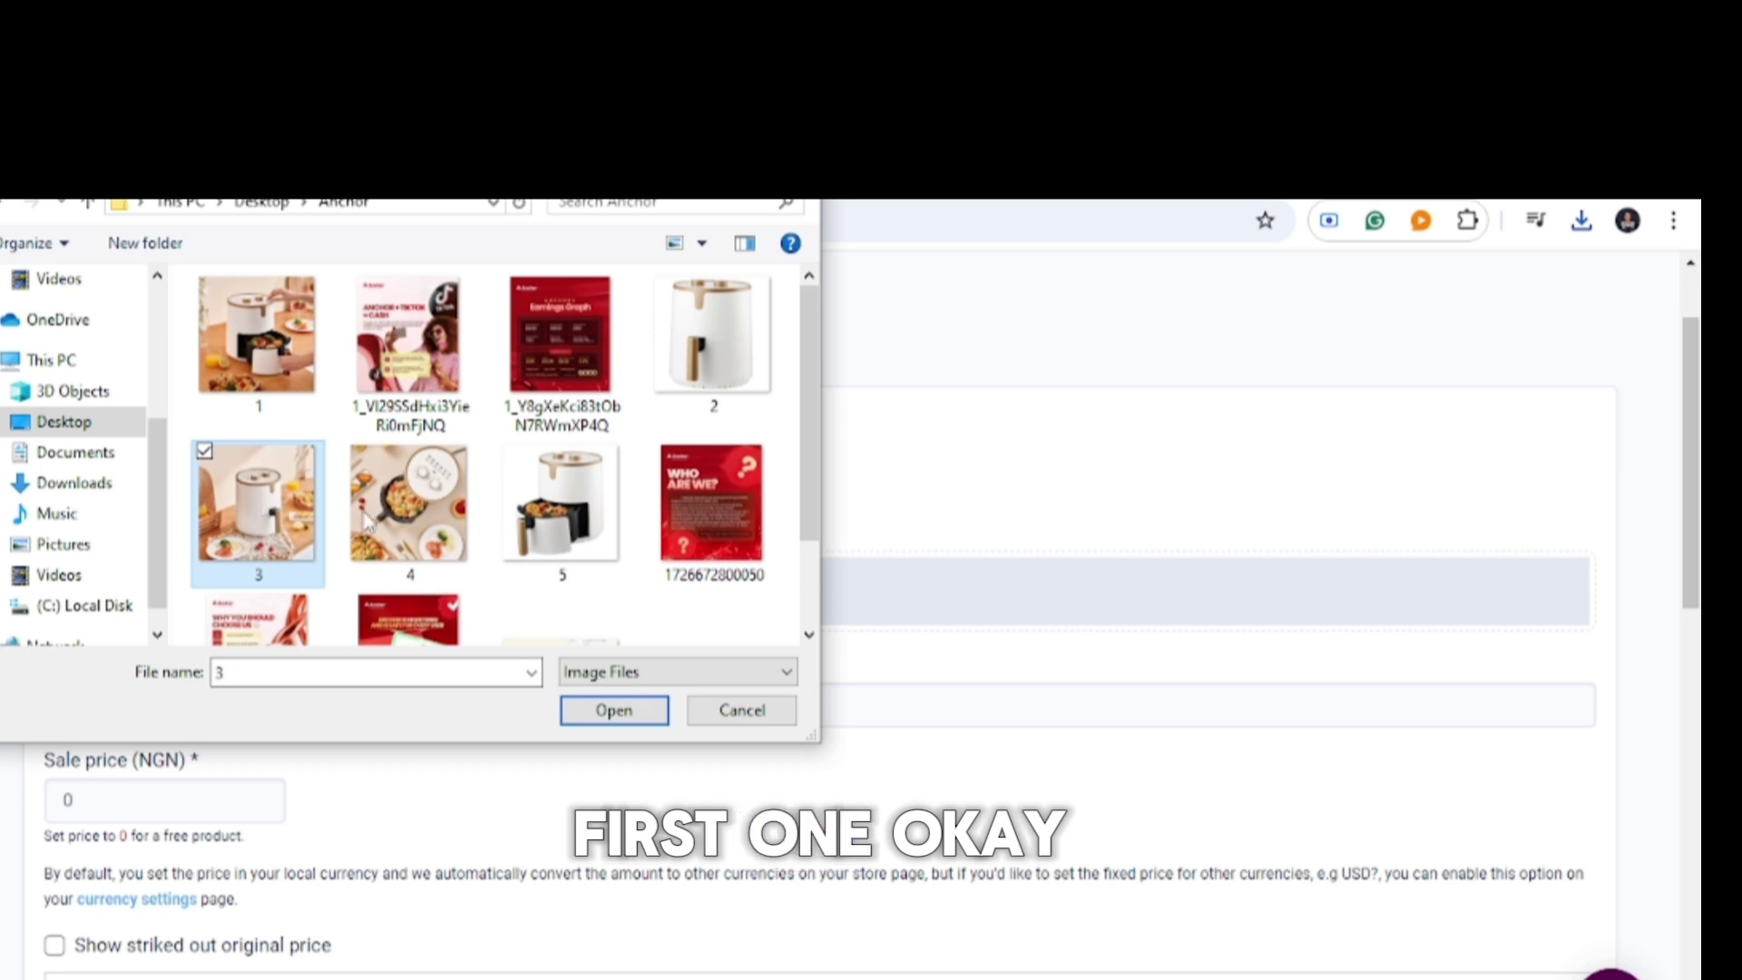
scroll(326, 560, "up", 2)
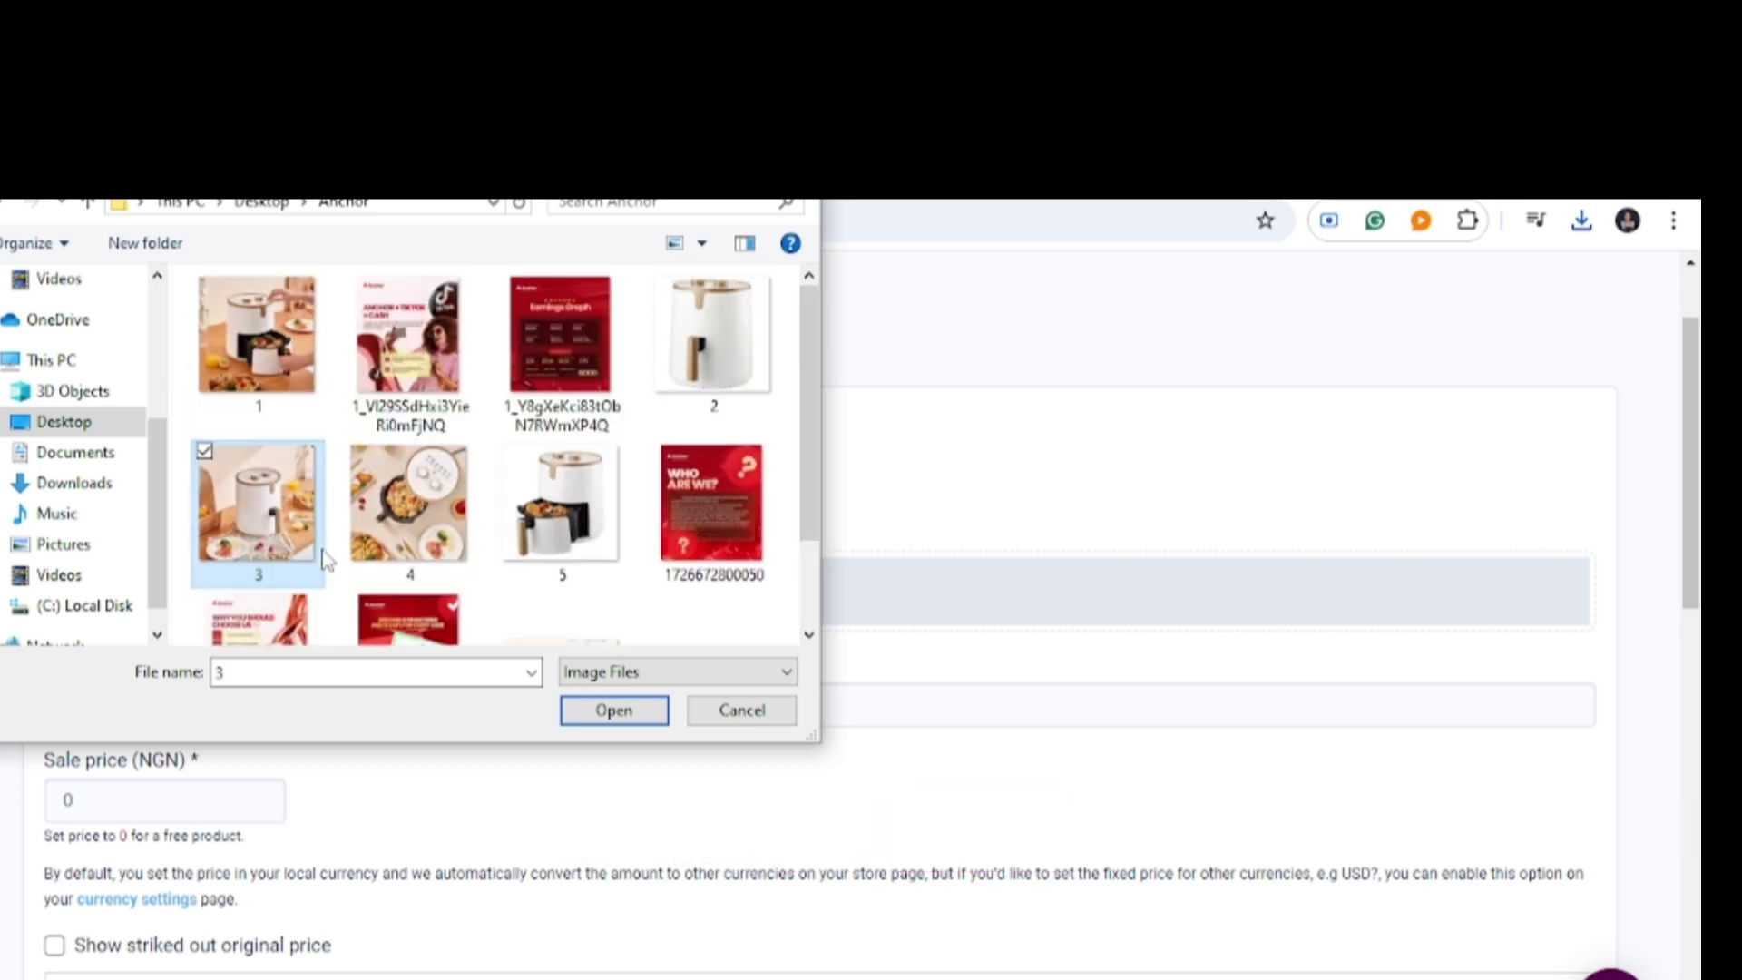
left_click(273, 363)
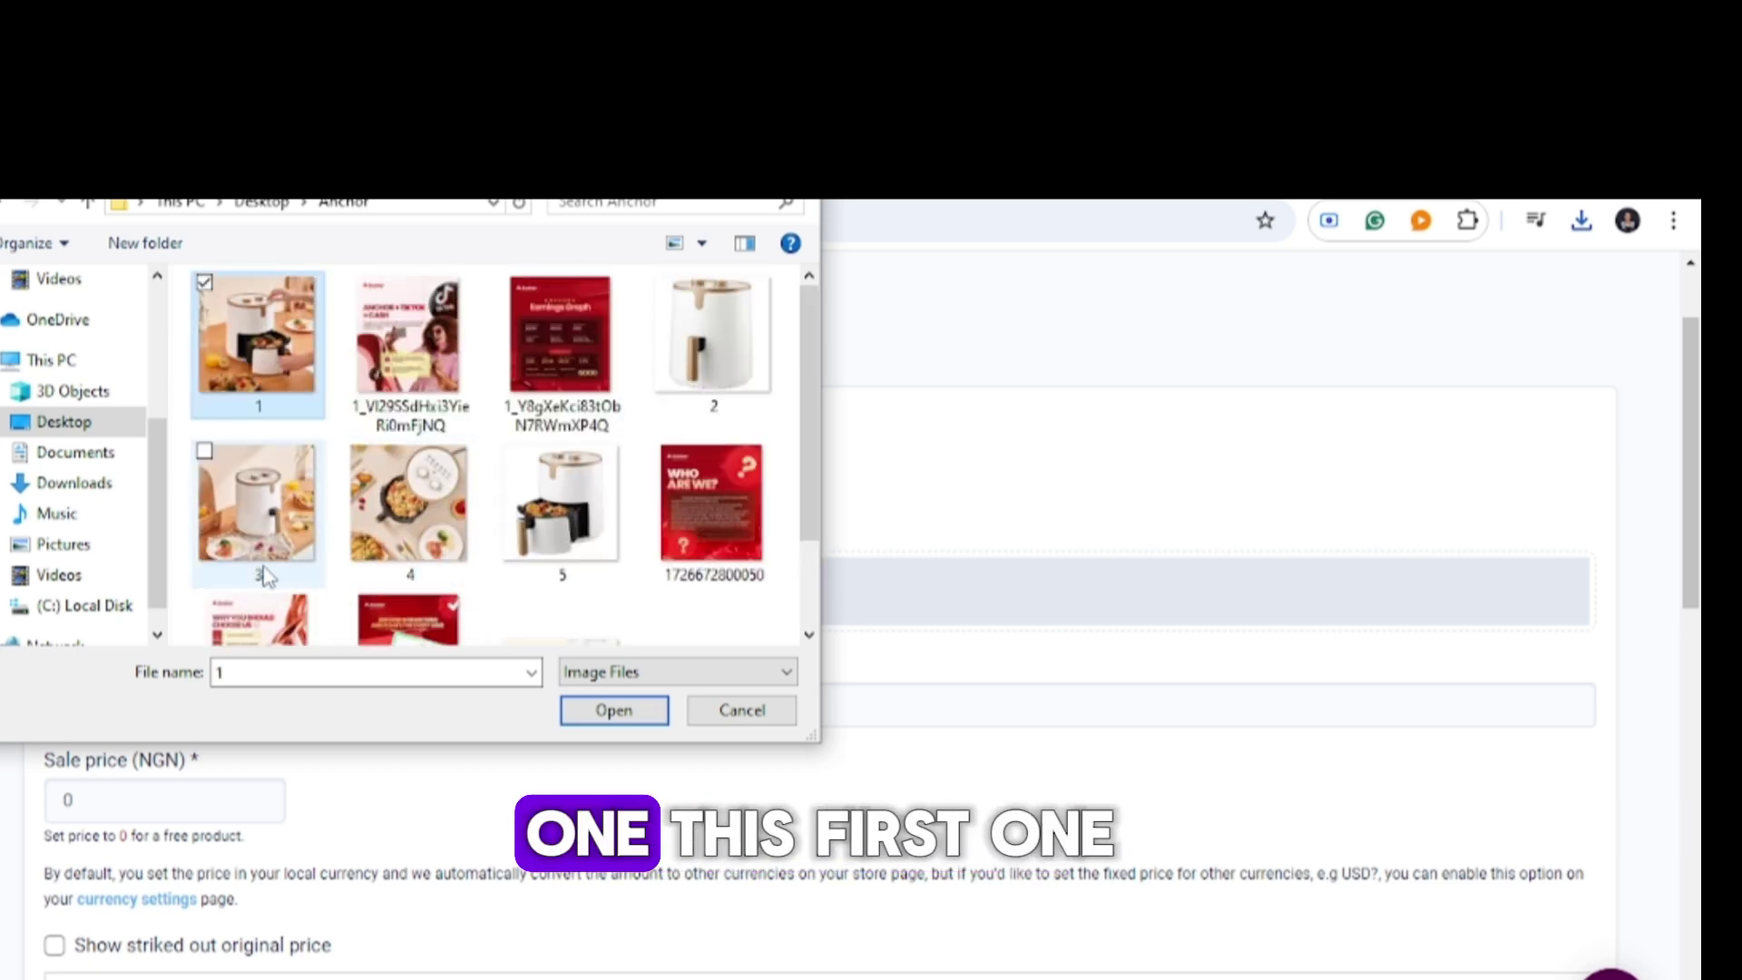
left_click(254, 499)
left_click(227, 302)
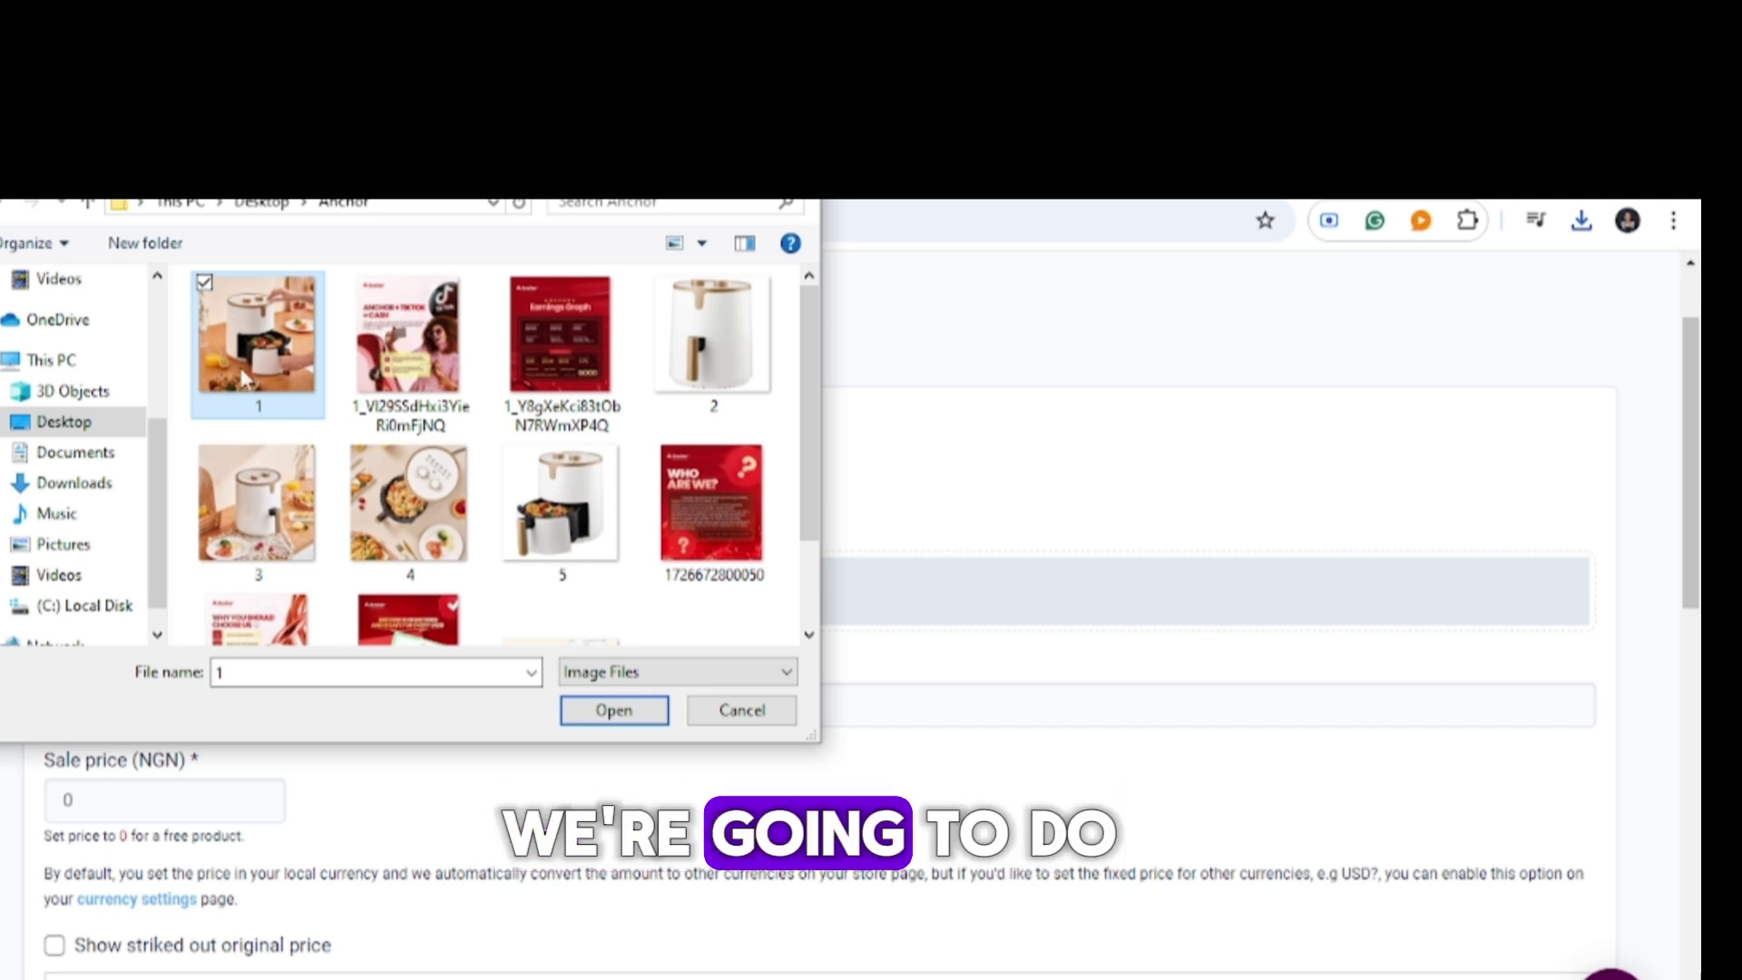
left_click(614, 709)
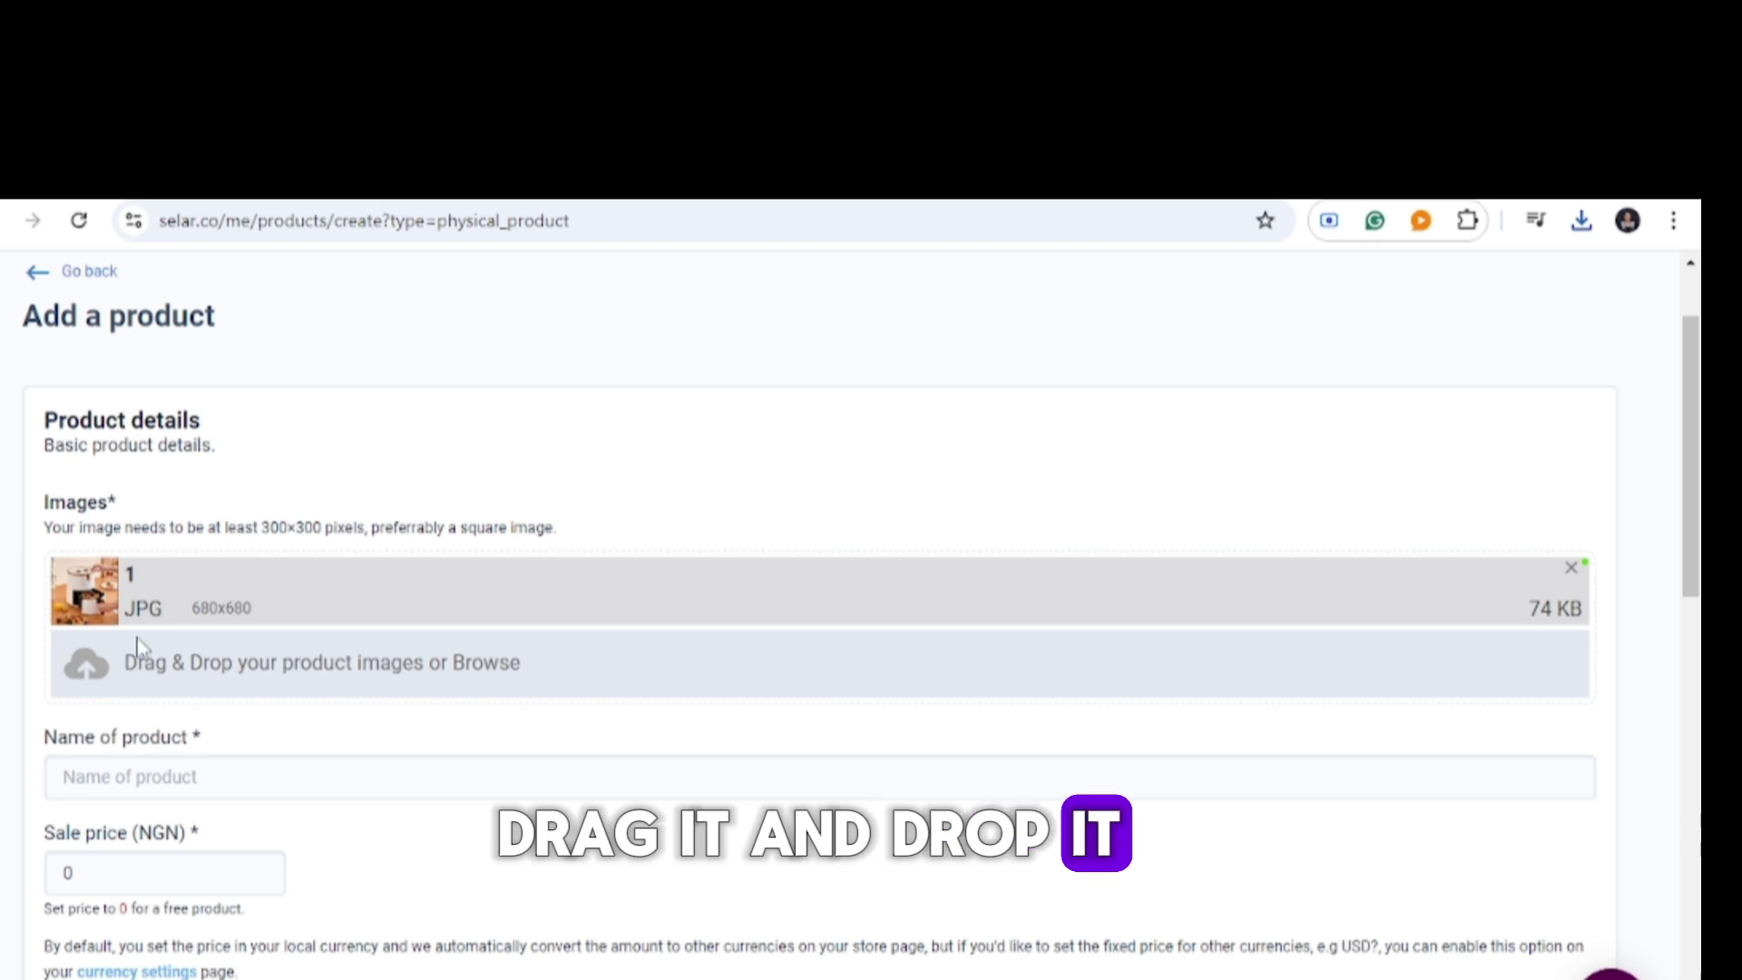
Add pictures 2 and 3 from the Anchor folder to the product images.
left_click(137, 639)
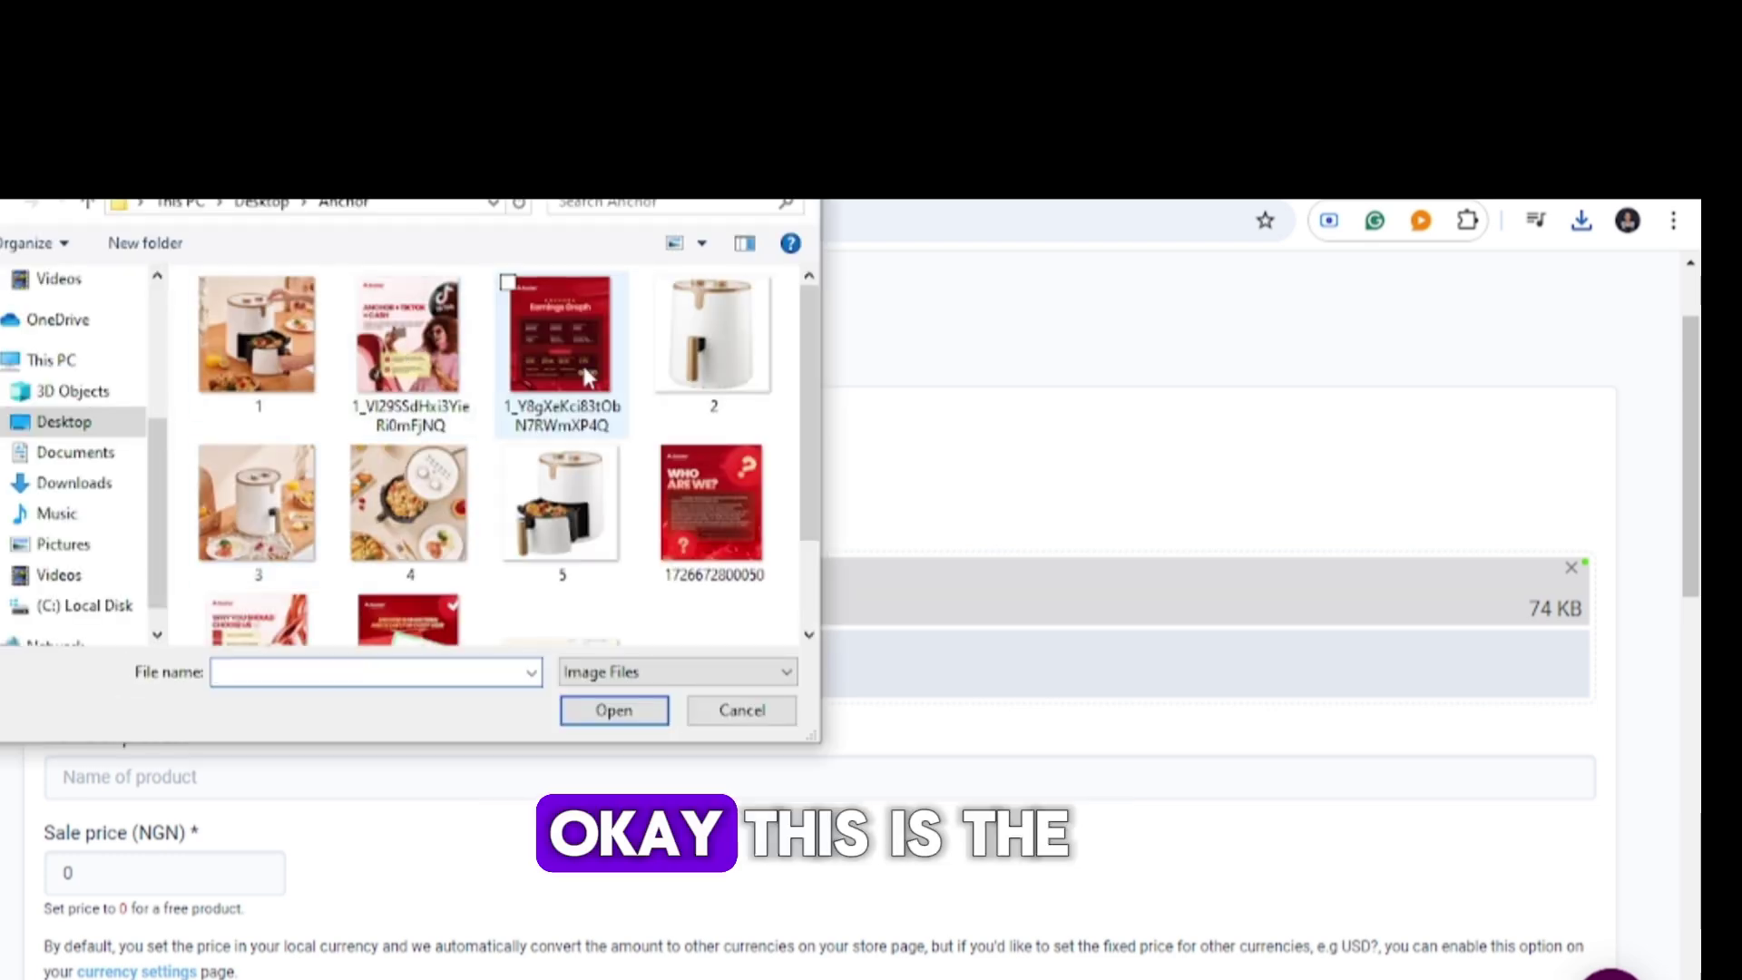
left_click(713, 336)
left_click(614, 710)
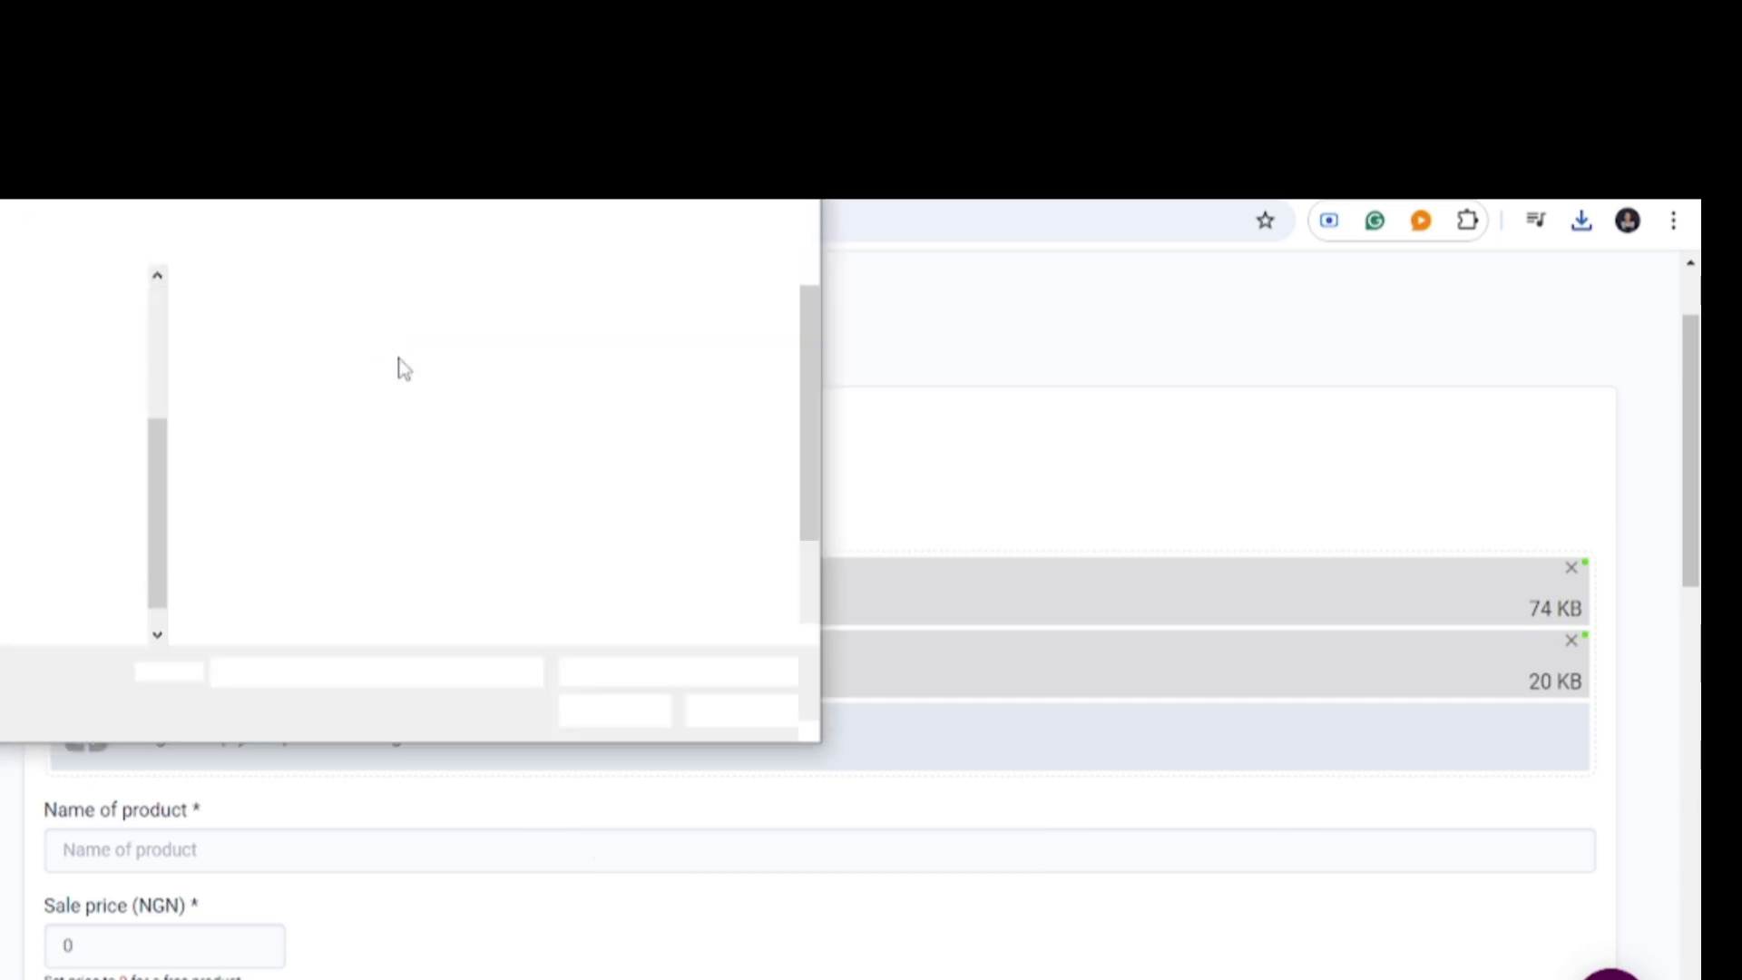
left_click(252, 526)
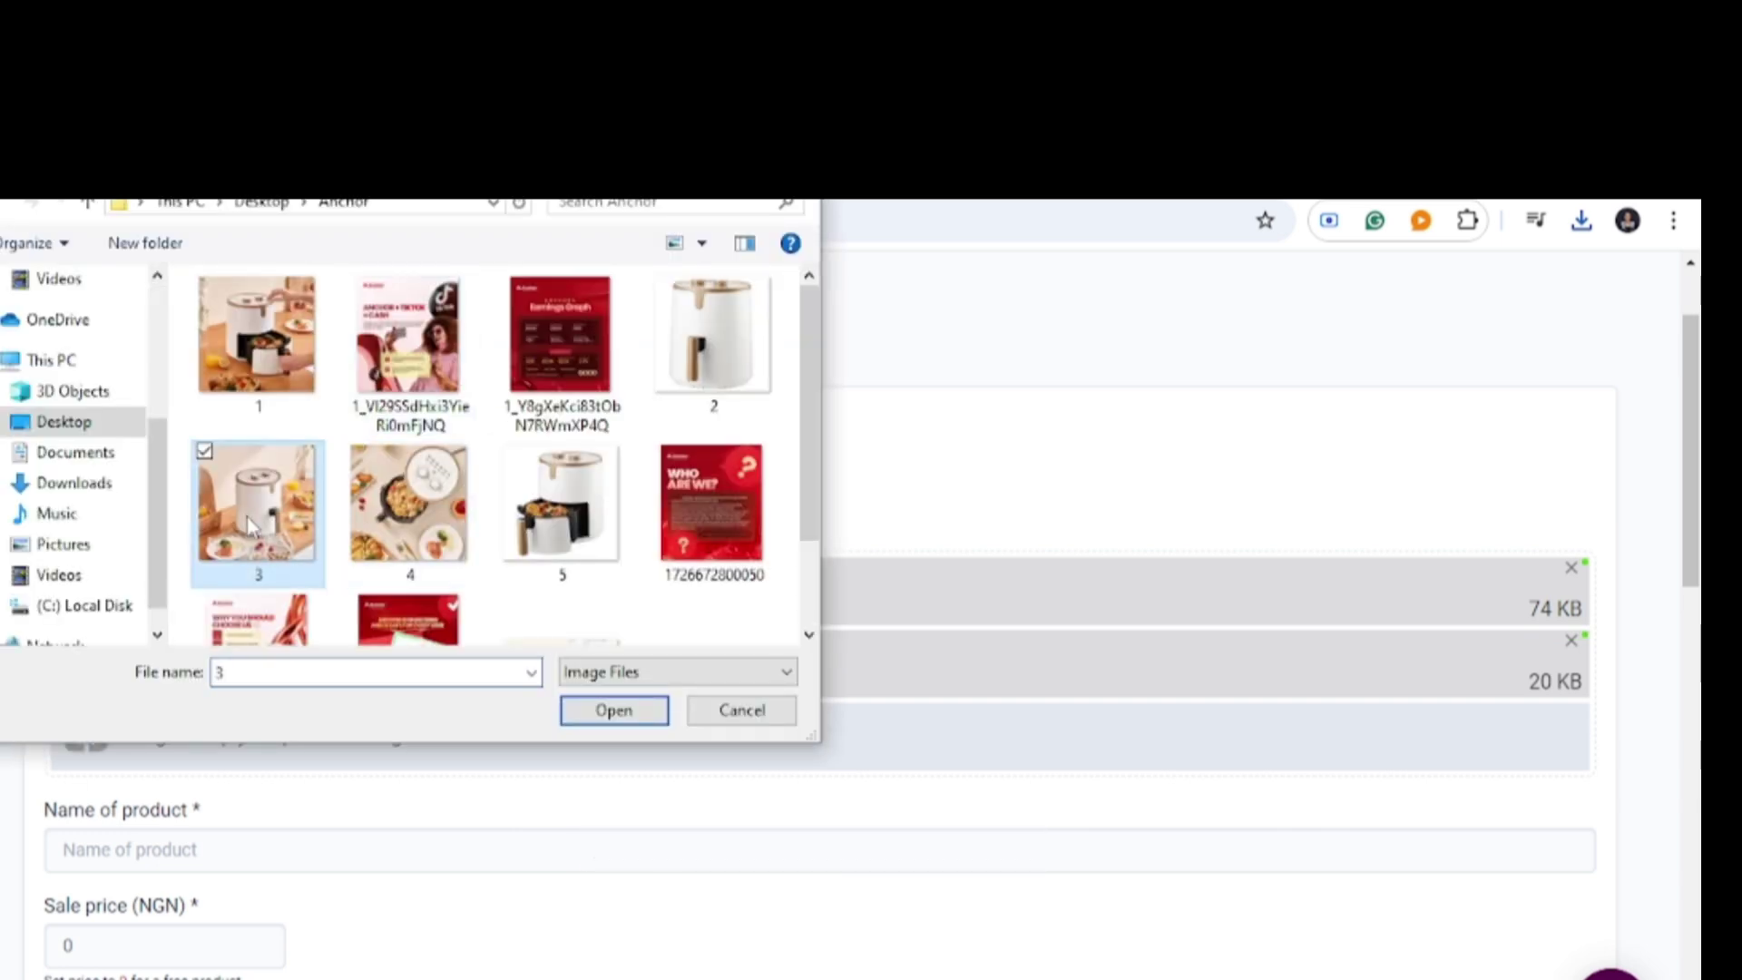
left_click(579, 712)
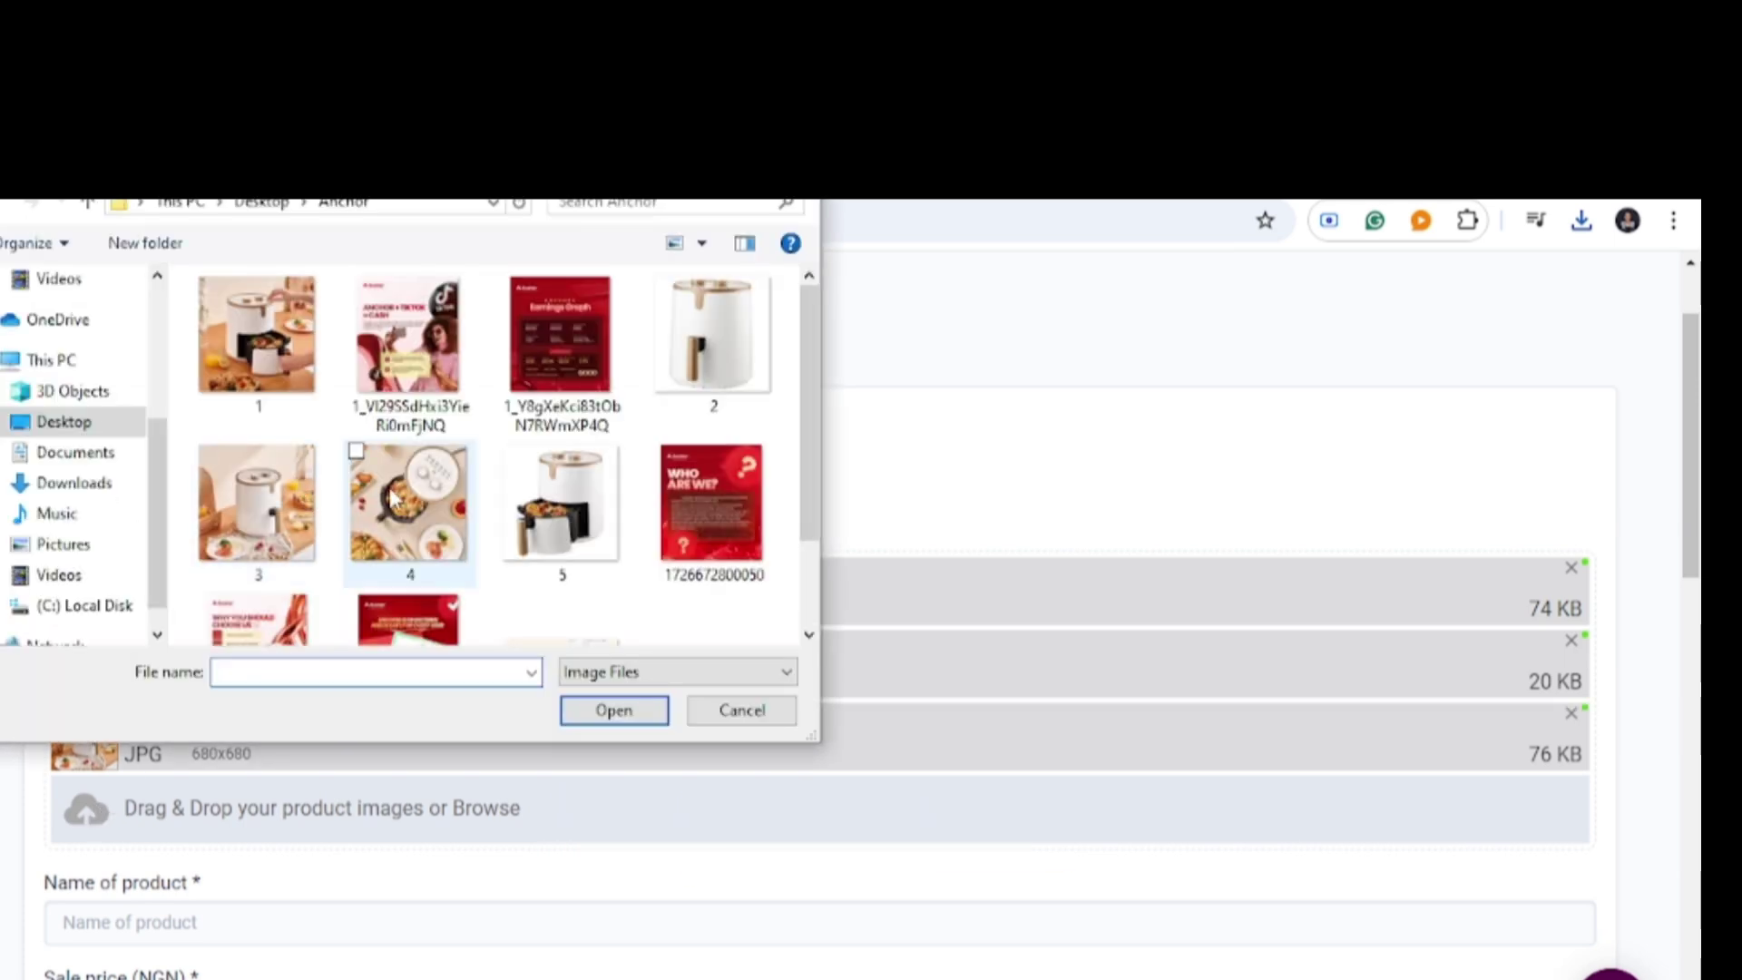
Add pictures 4 and 5 from the Anchor folder to the product images.
left_click(406, 512)
left_click(614, 711)
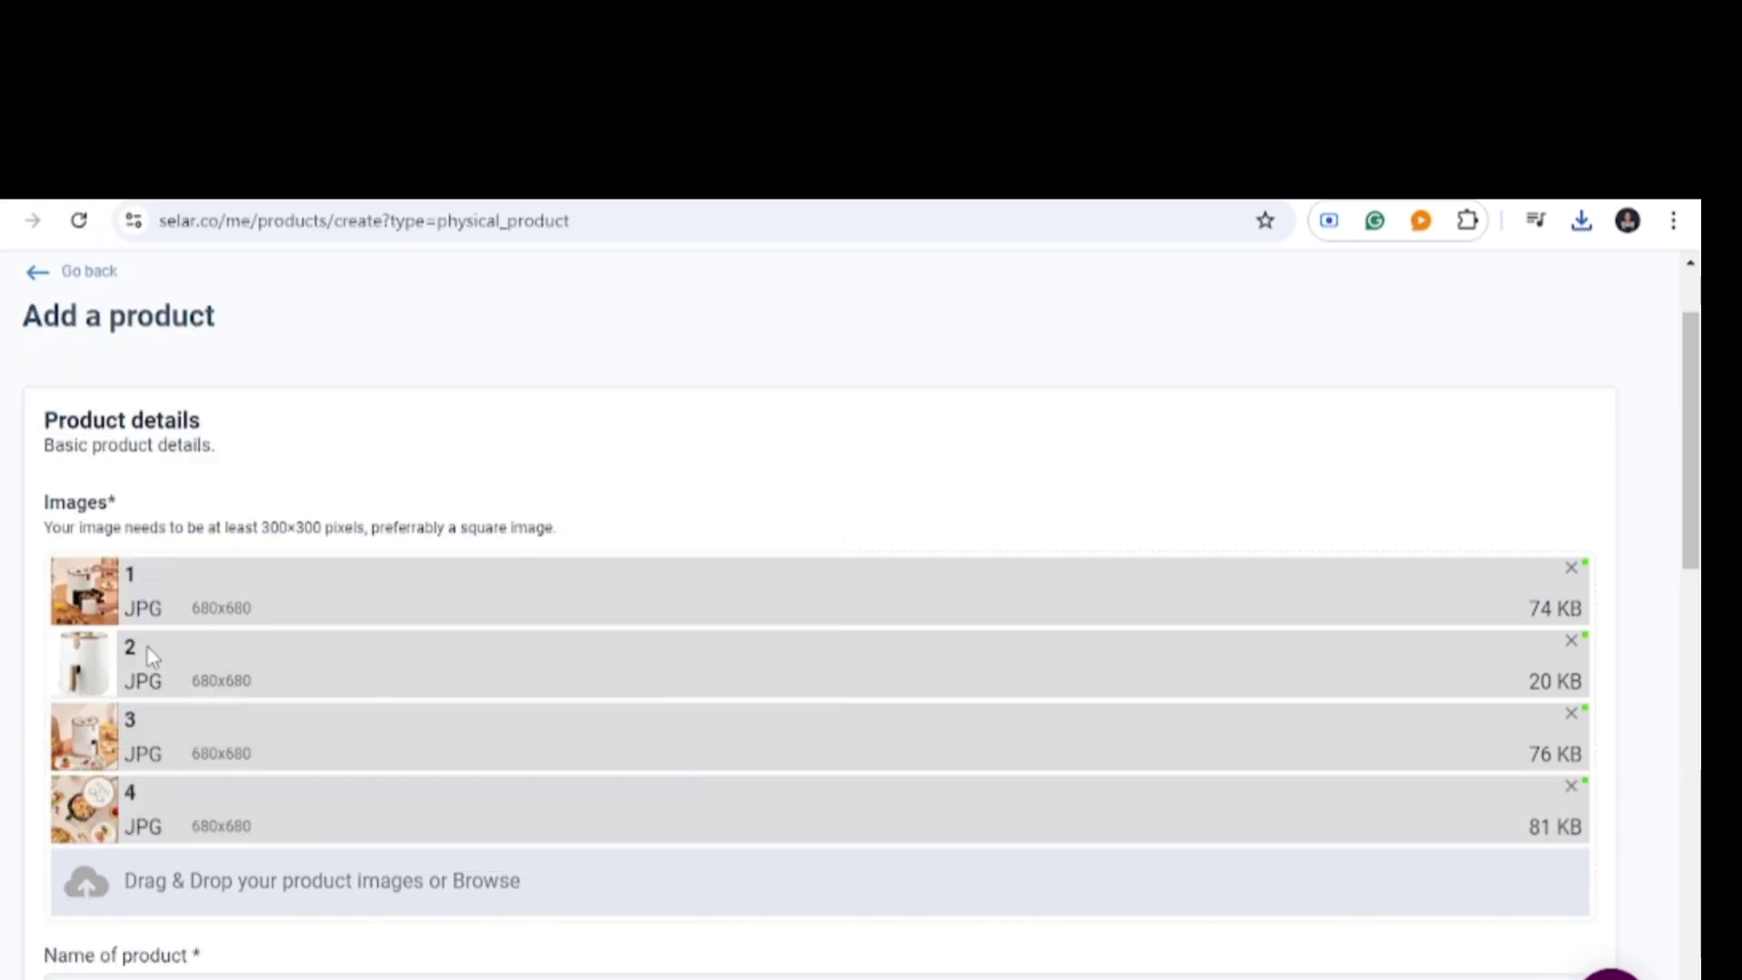
left_click(172, 879)
left_click(541, 510)
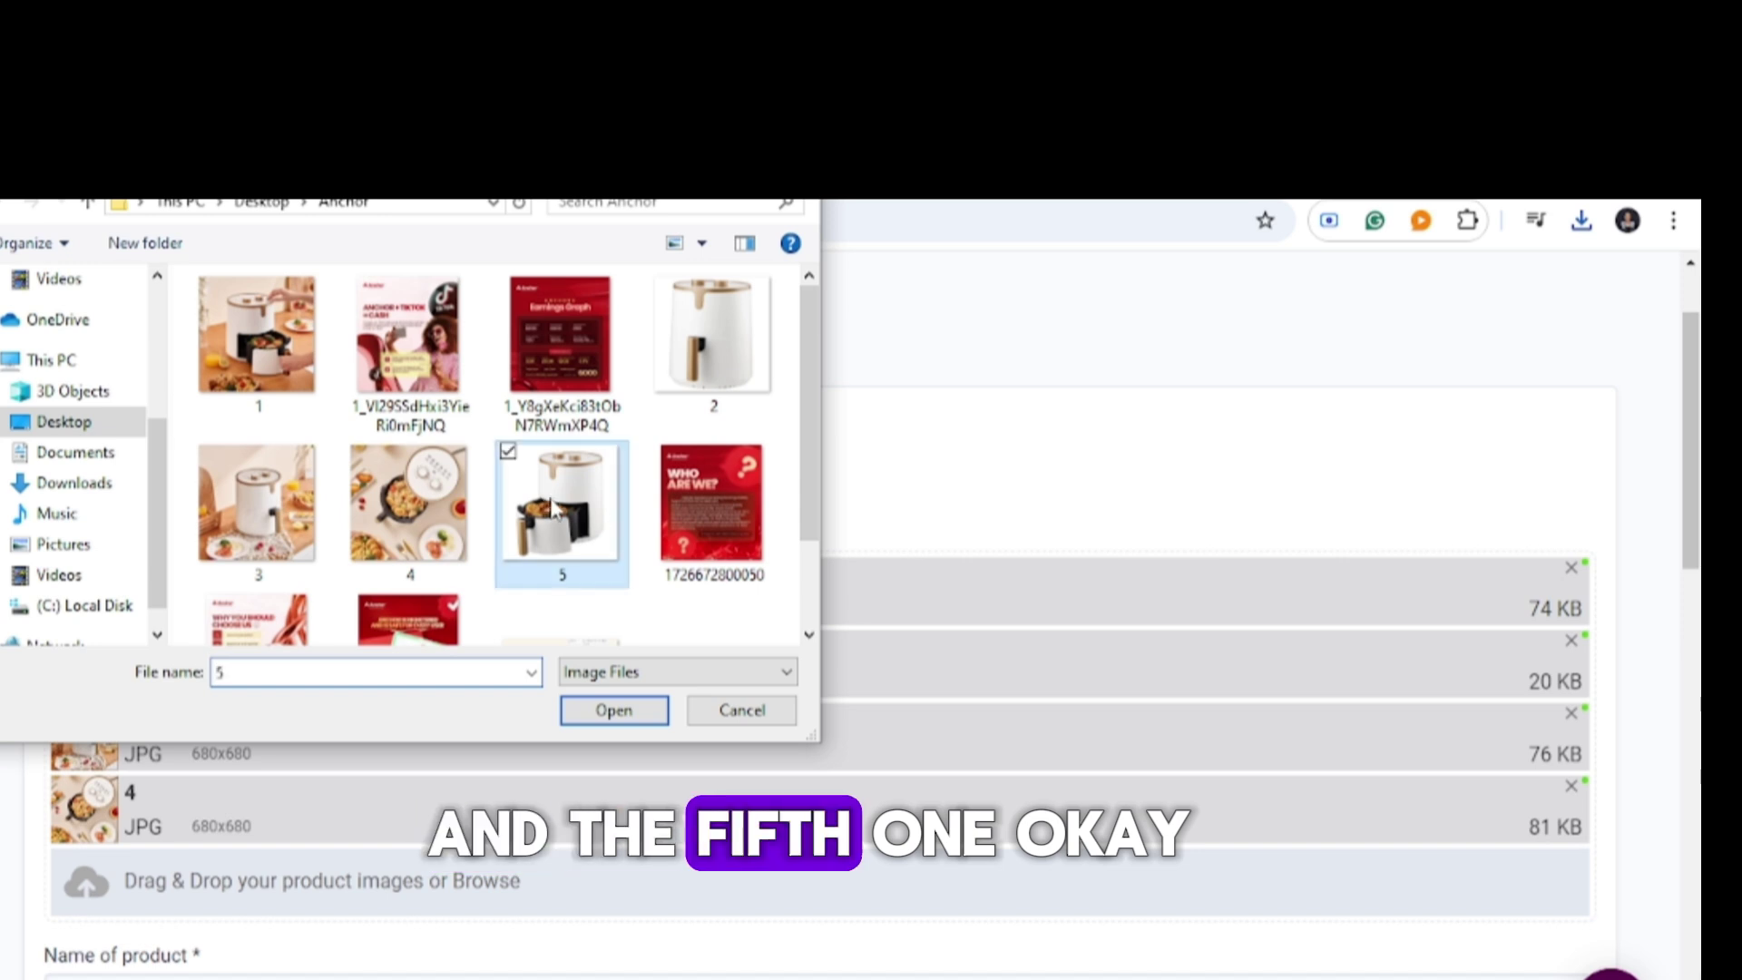
left_click(614, 711)
Paste the copied title "Nine 5L Extra Large Capacity Digital Air Fryer" as the name of the product.
scroll(786, 553, "down", 3)
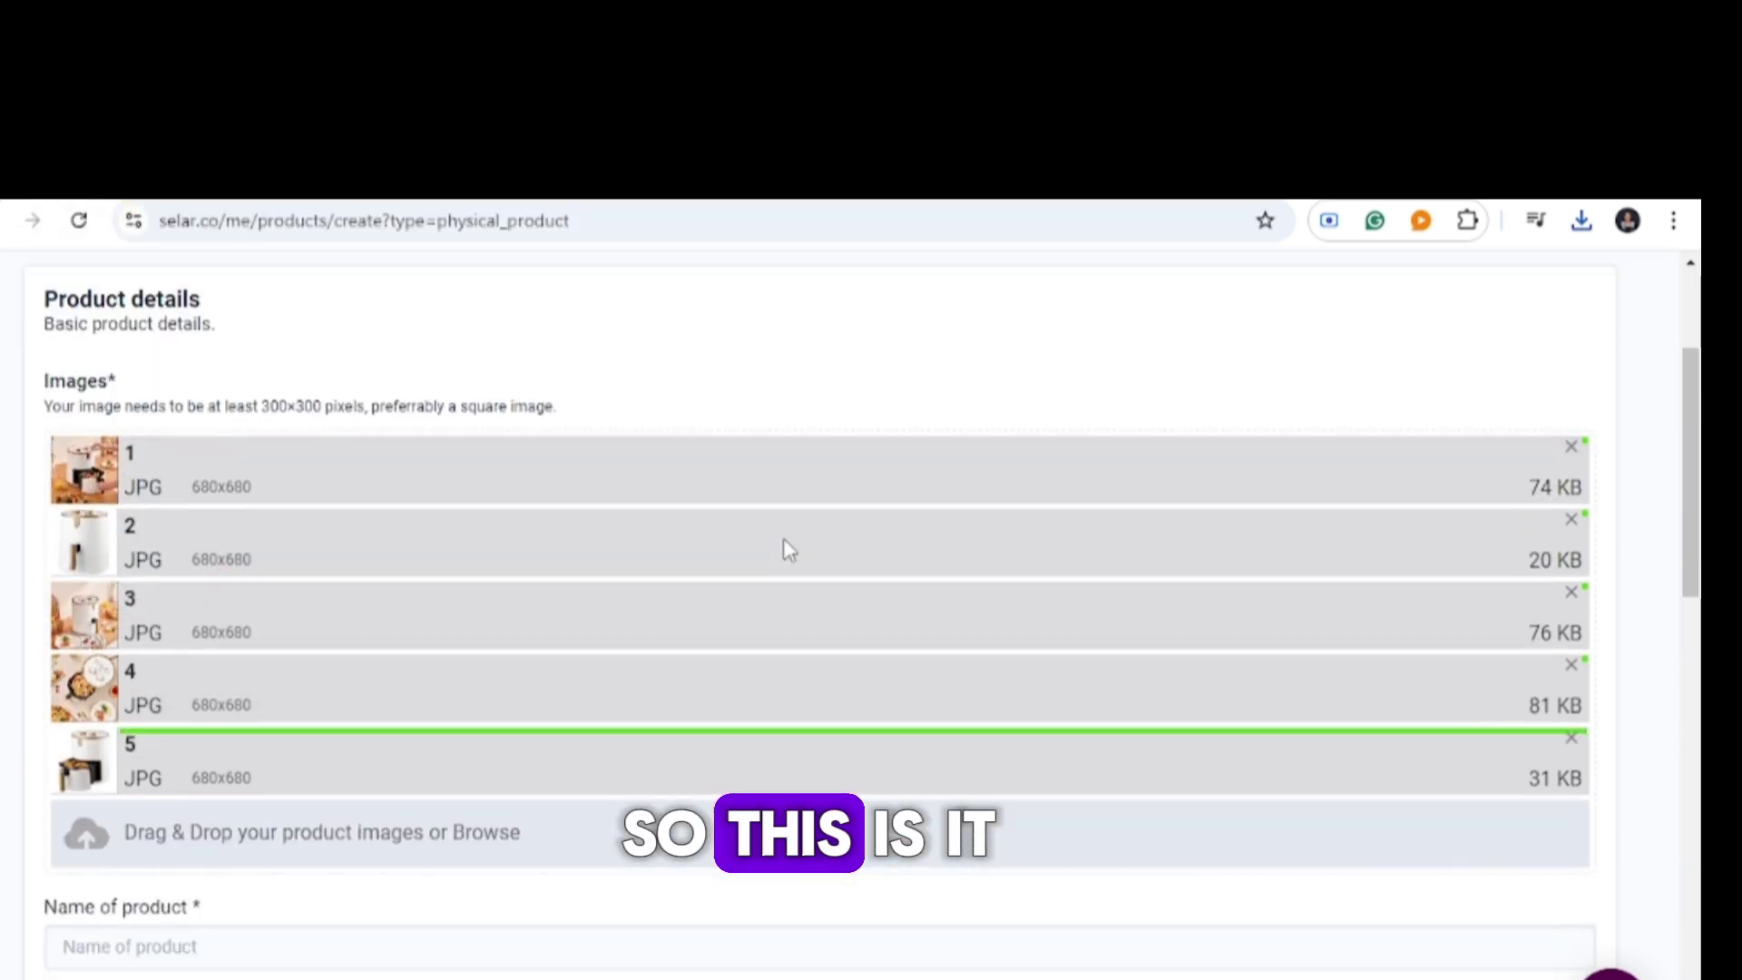
scroll(428, 441, "down", 3)
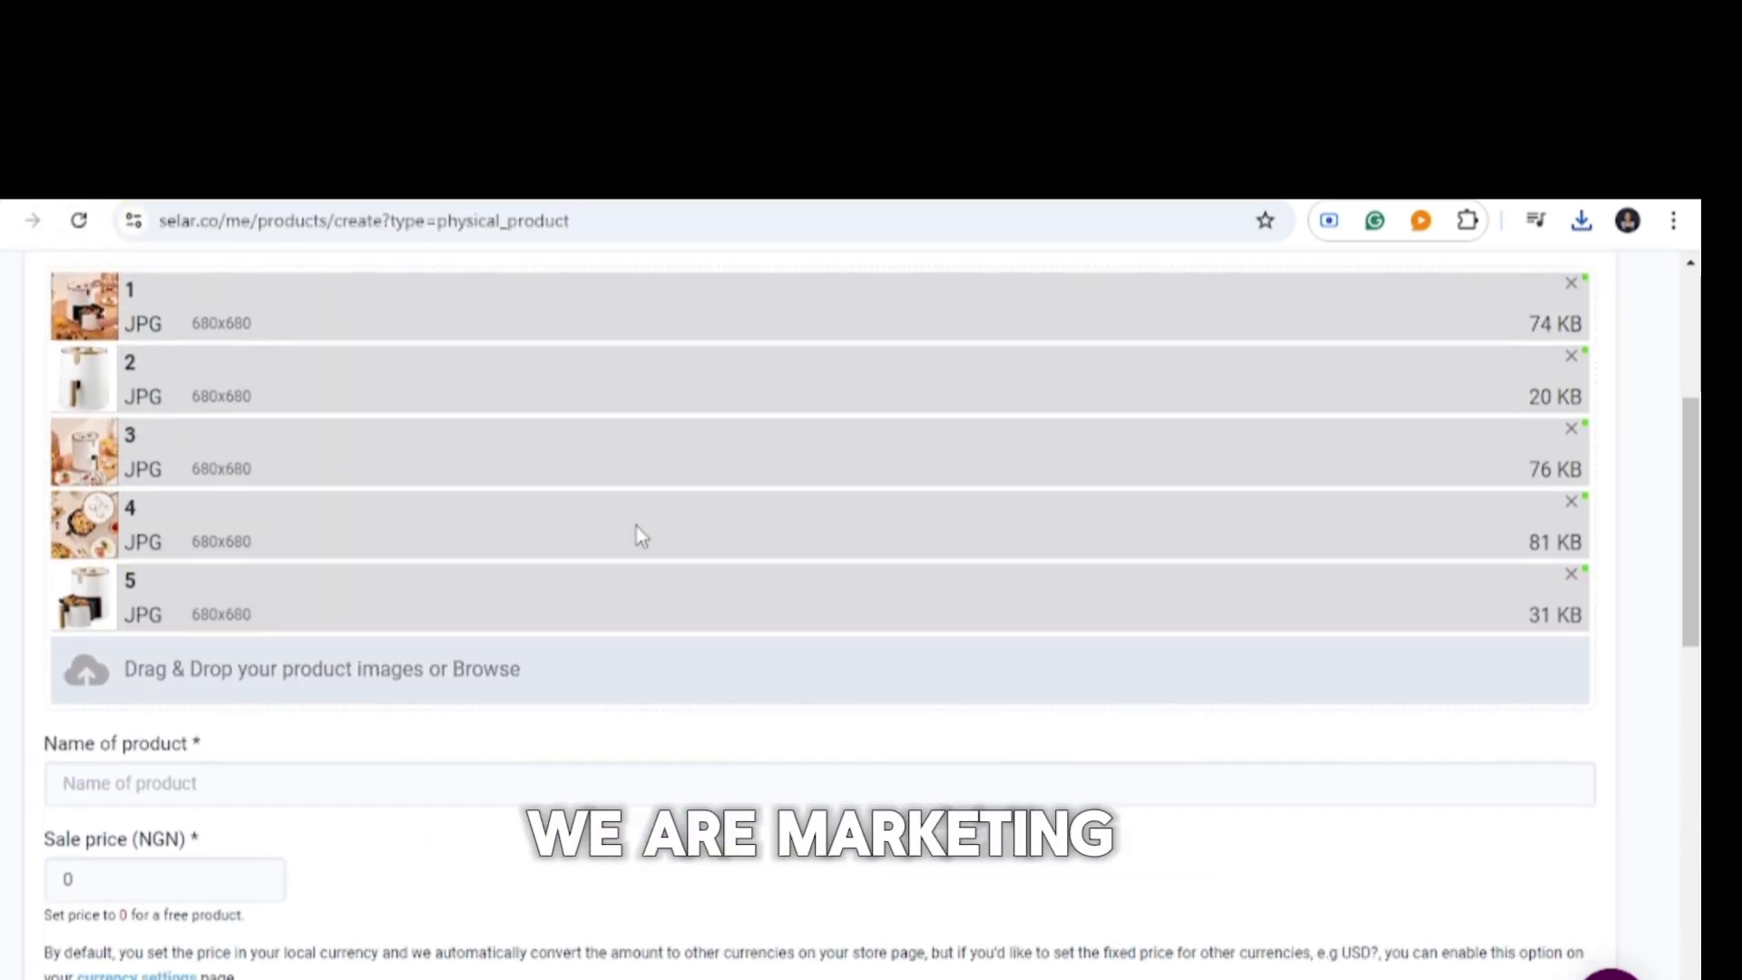
left_click(118, 558)
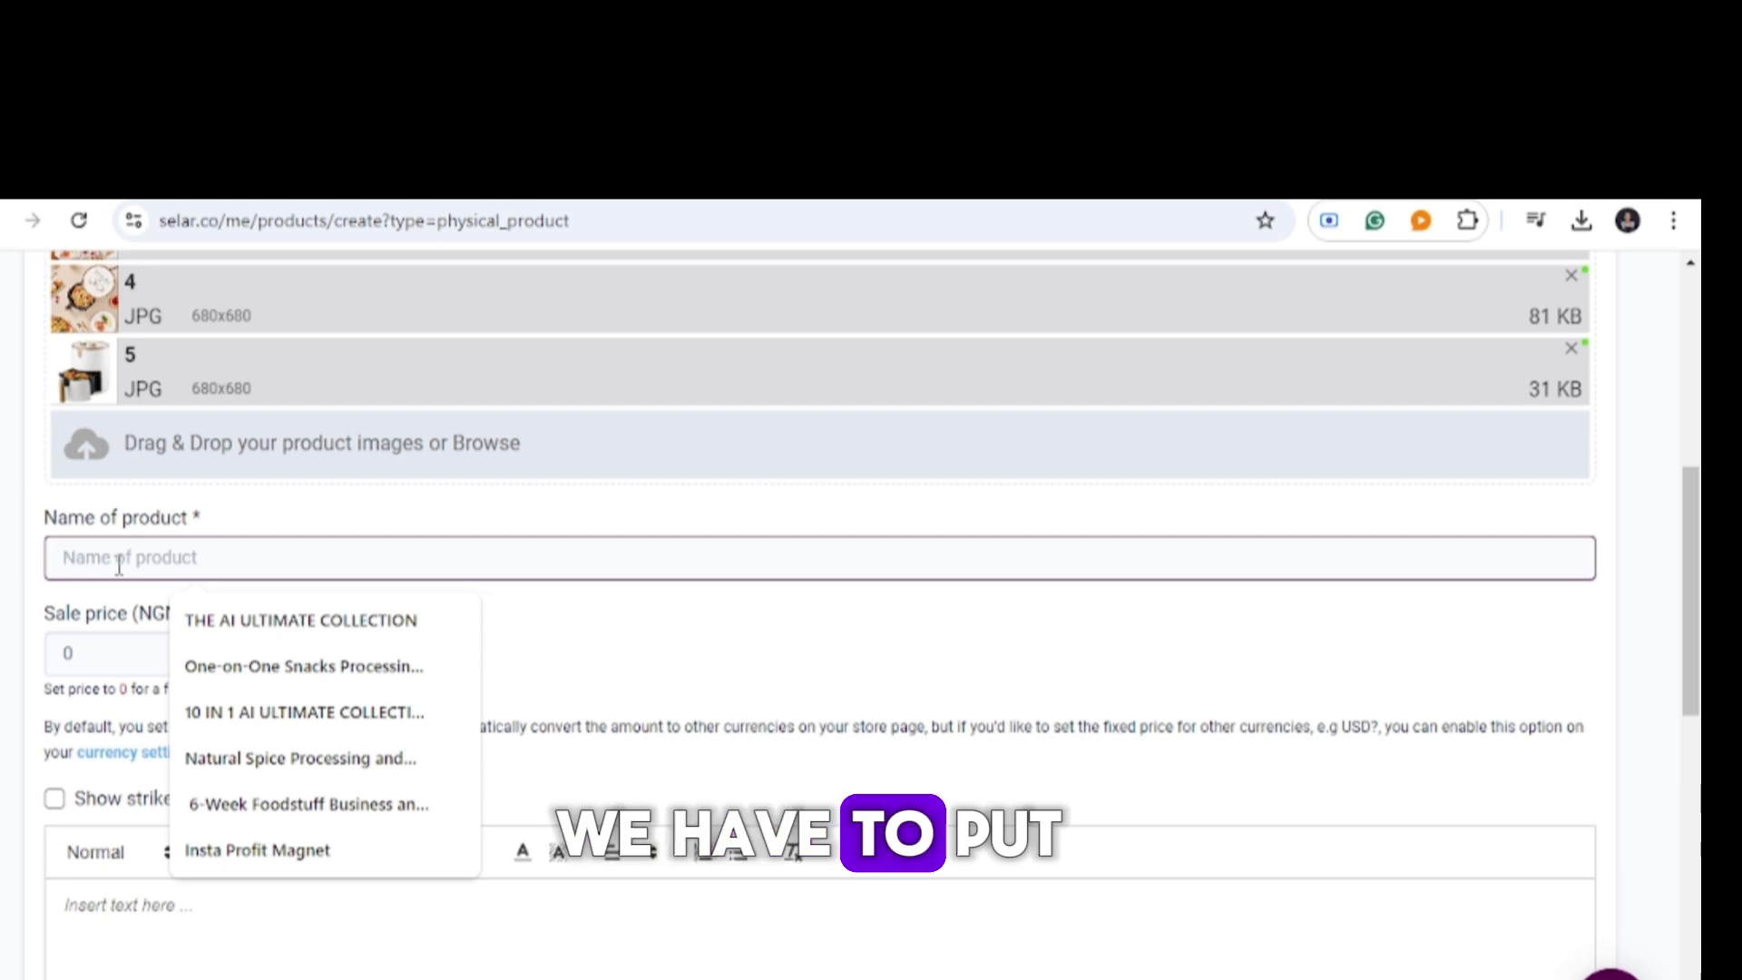
right_click(134, 562)
left_click(234, 810)
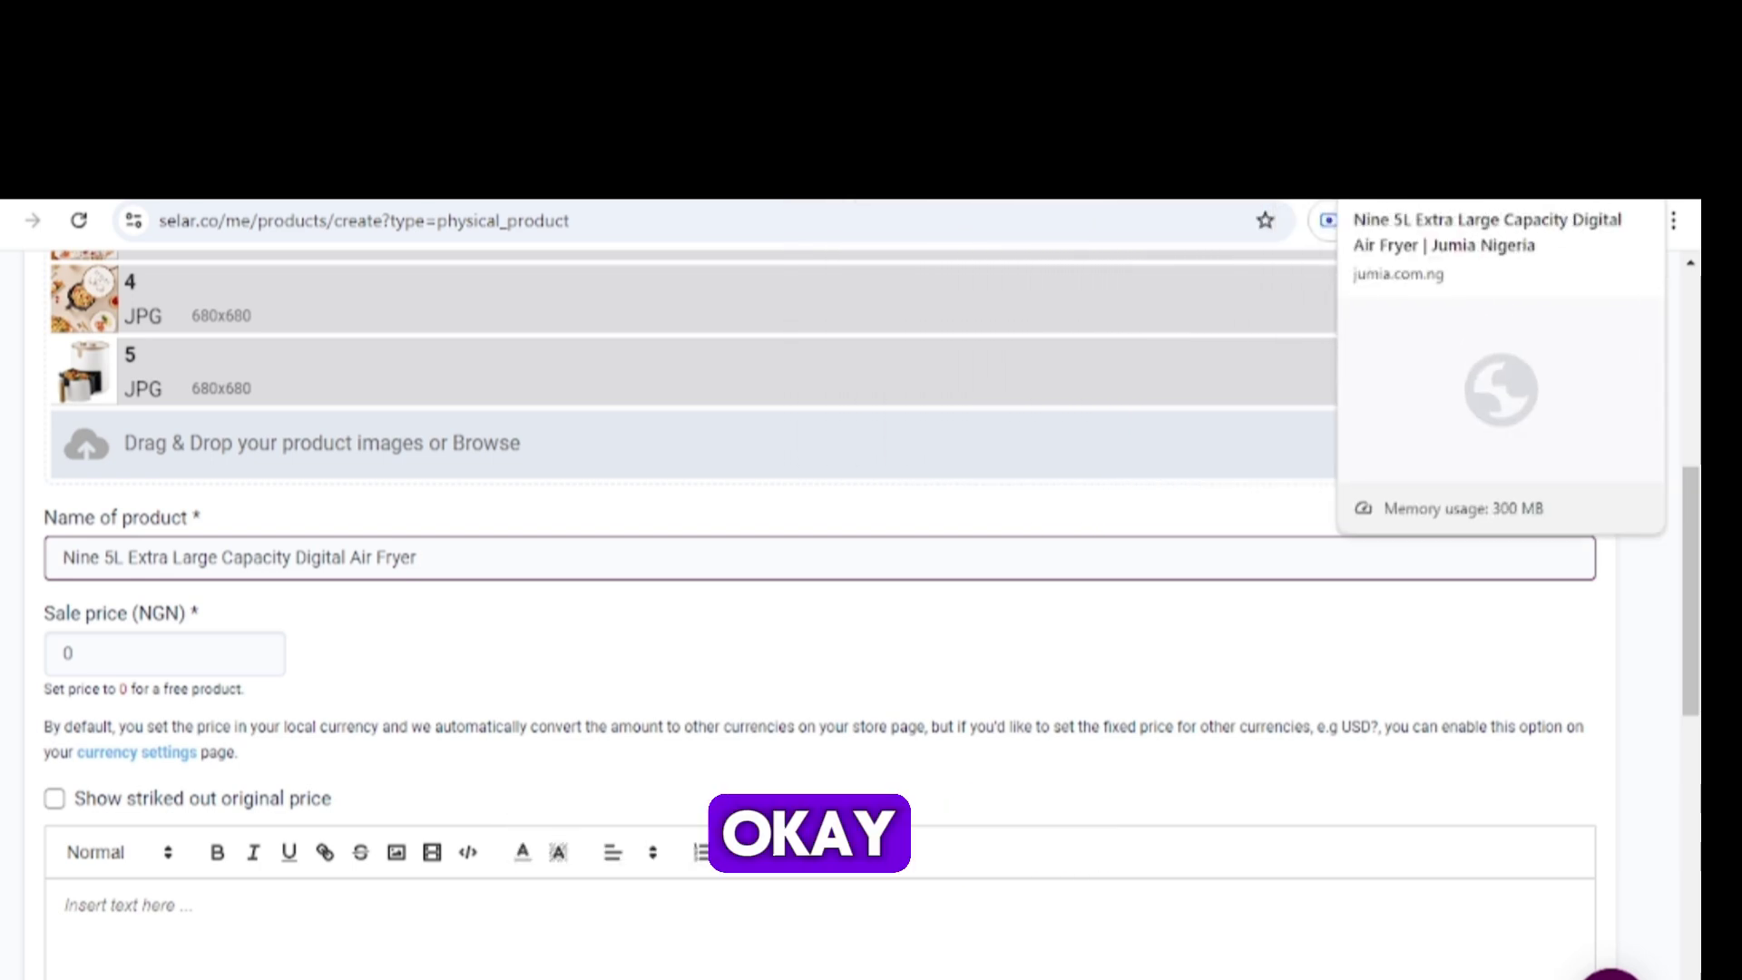
Check the air fryer's price on its Jumia page and set the Selar sale price to 35000 NGN.
left_click(1343, 182)
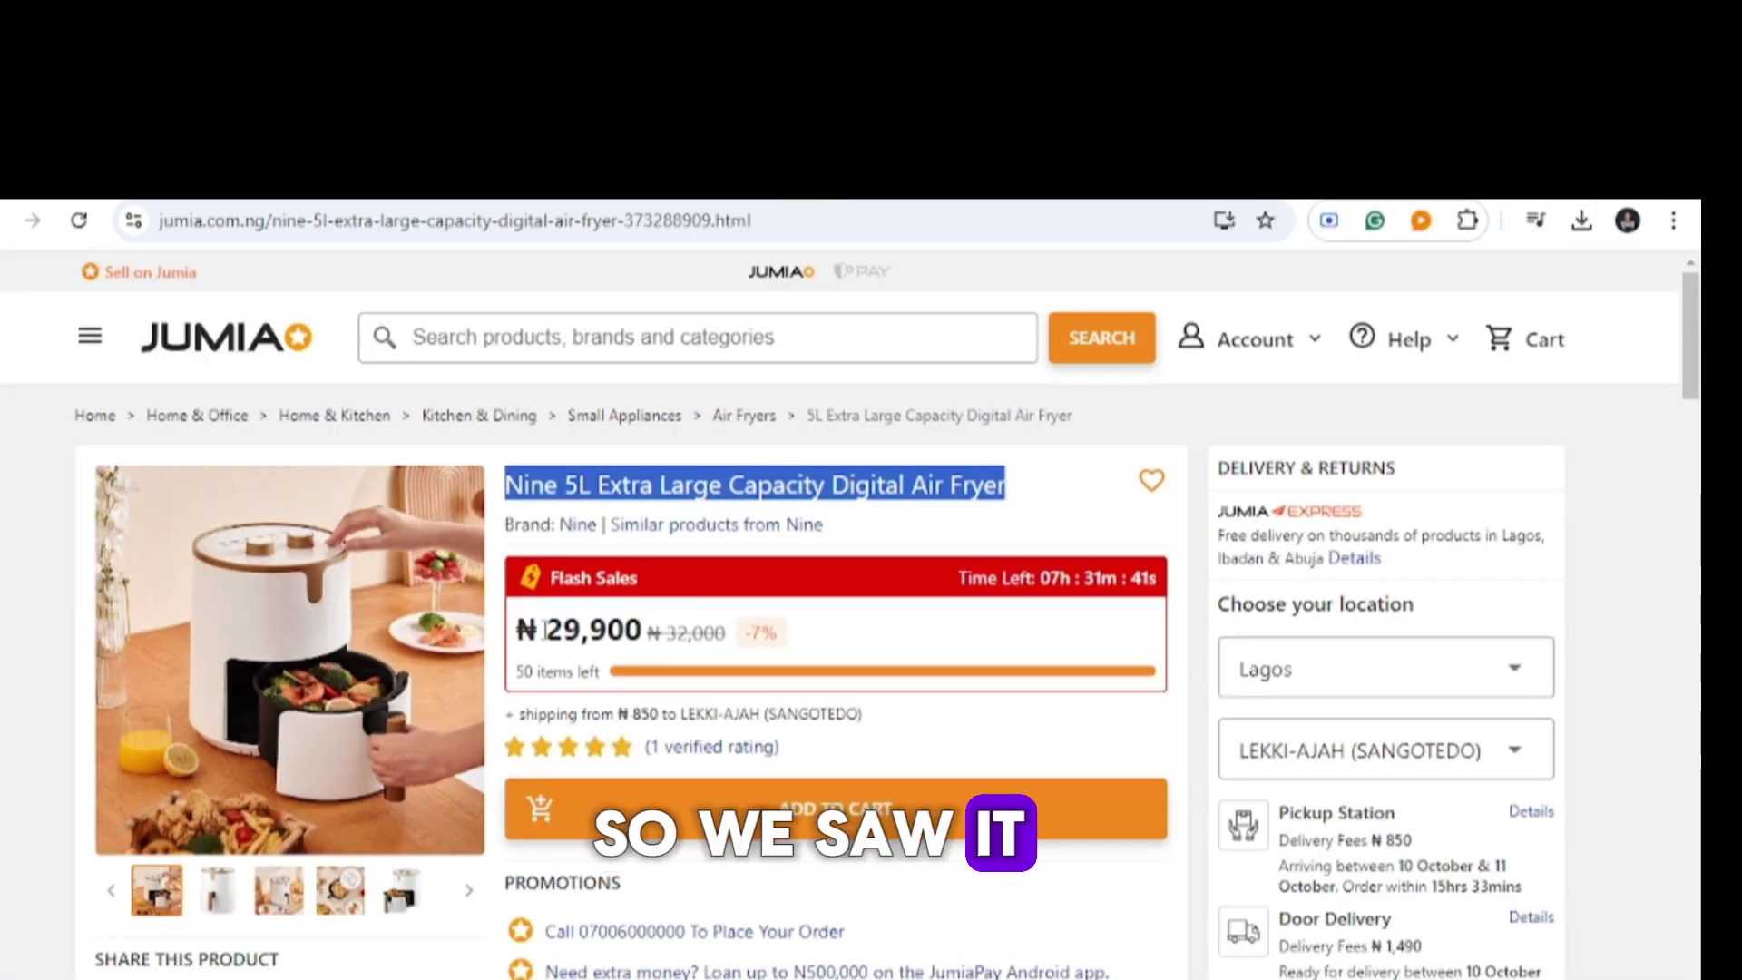
left_click_drag(545, 630, 667, 624)
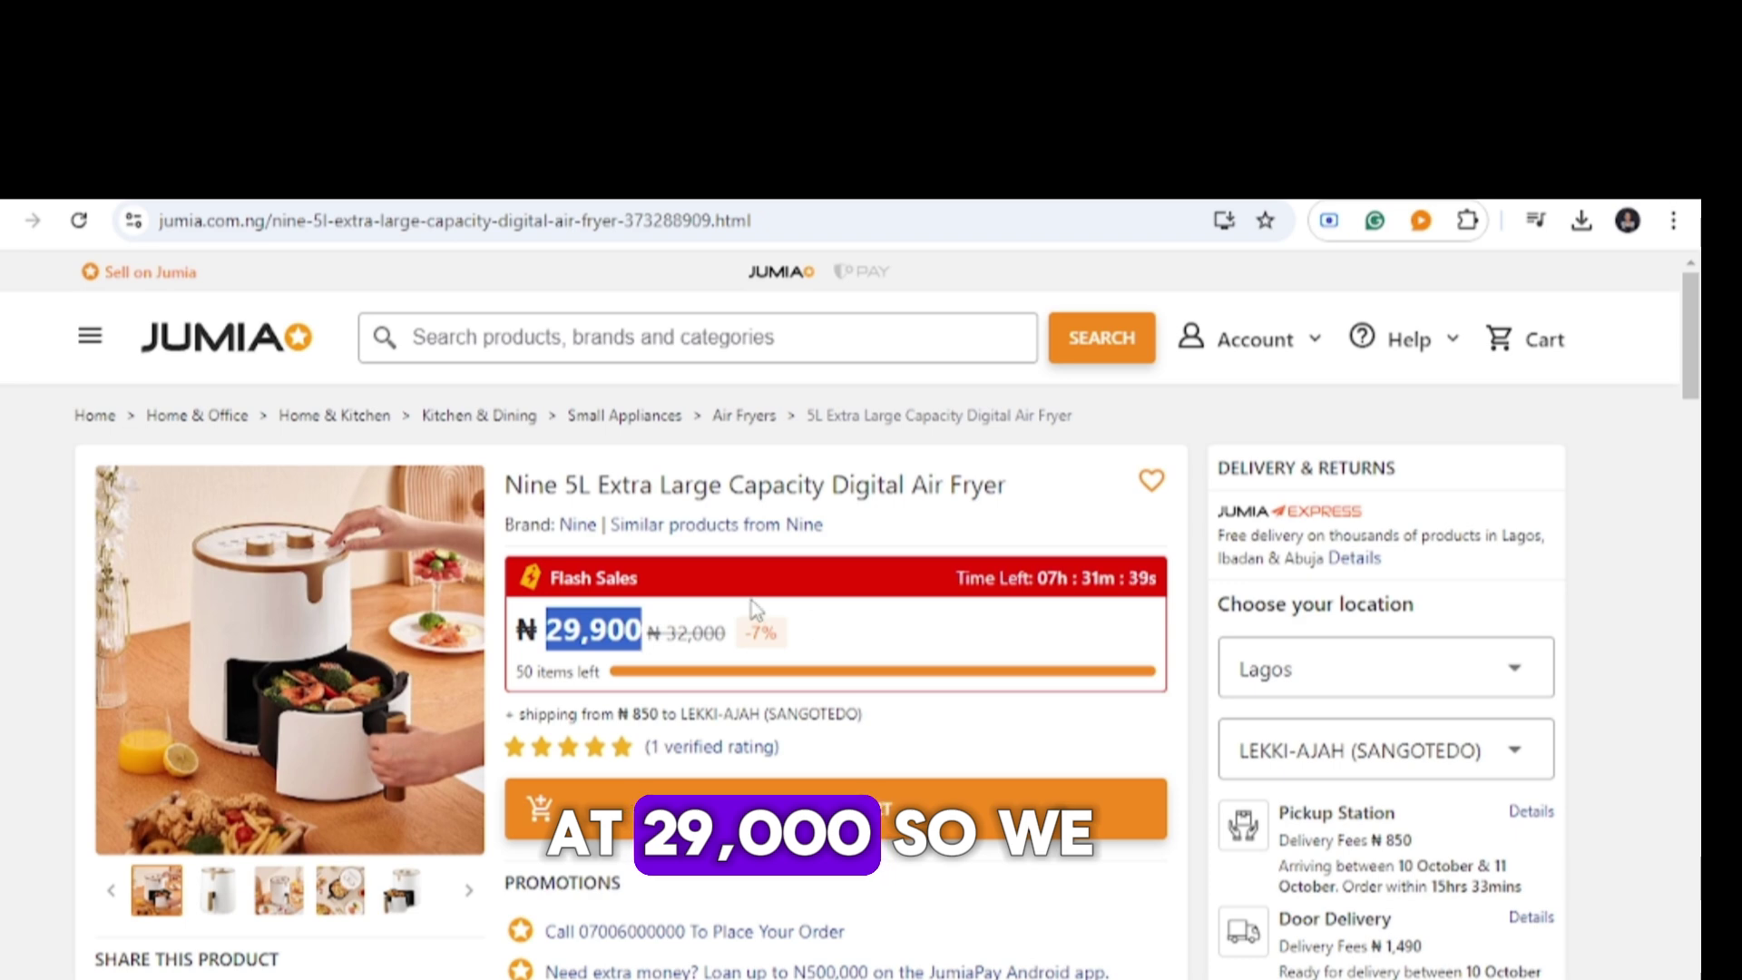
scroll(756, 610, "down", 2)
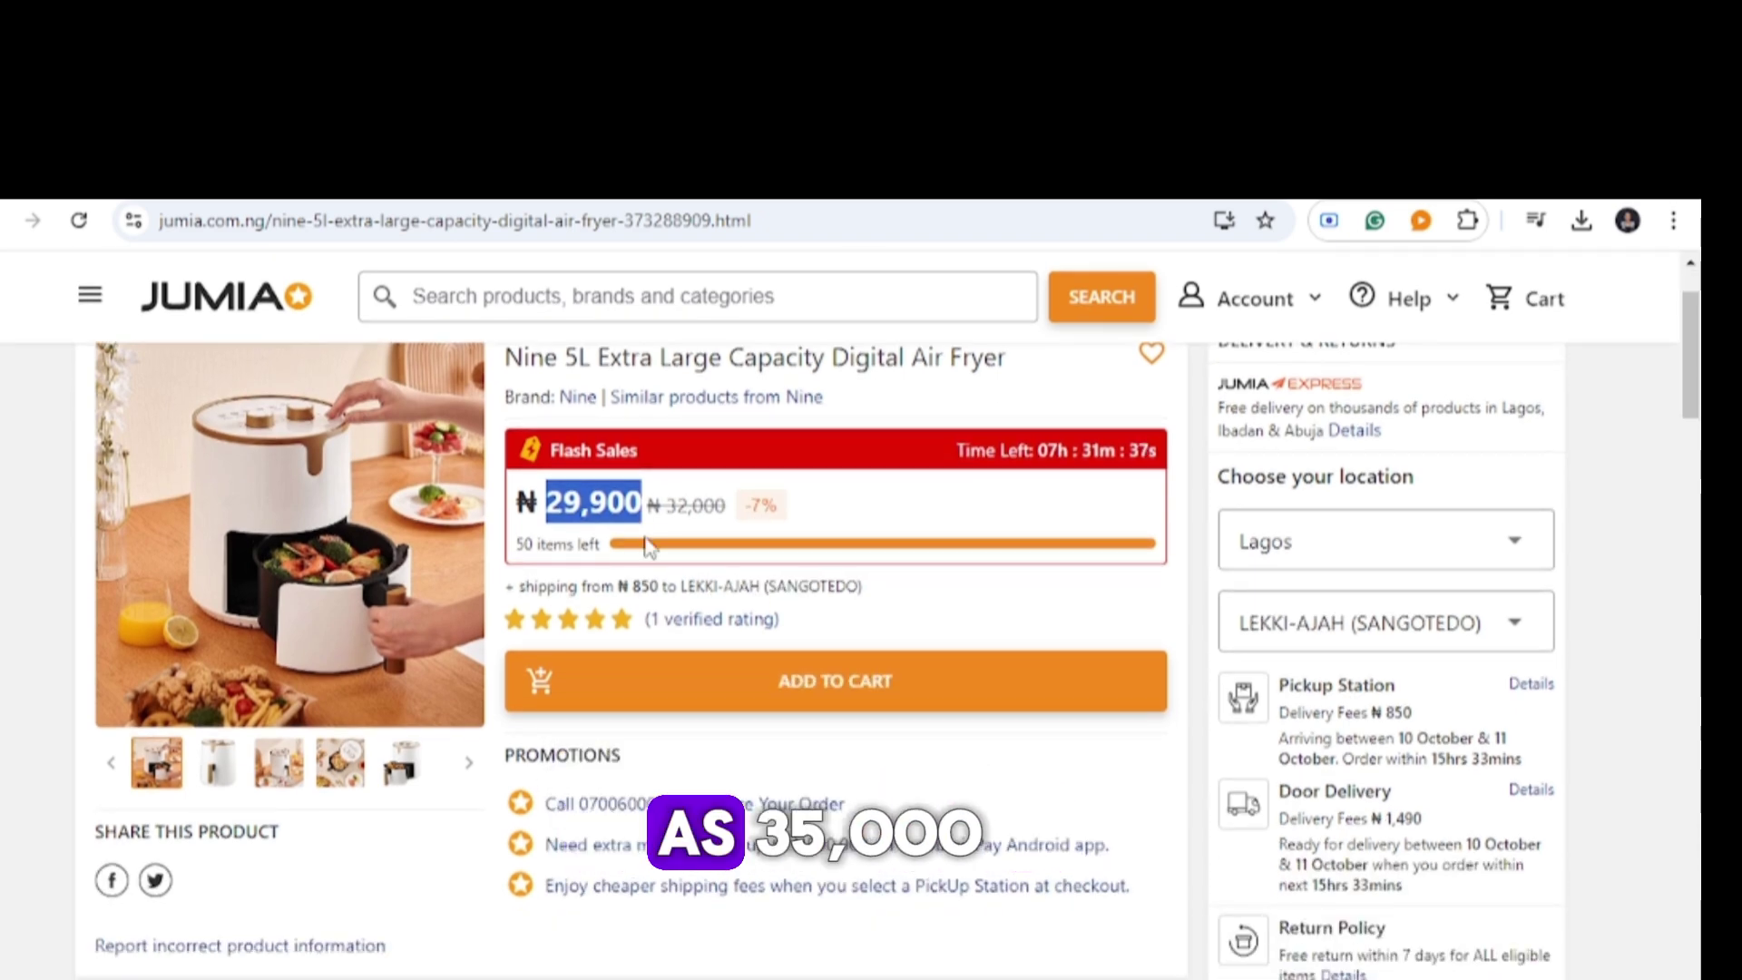
key("ctrl+shift+Tab")
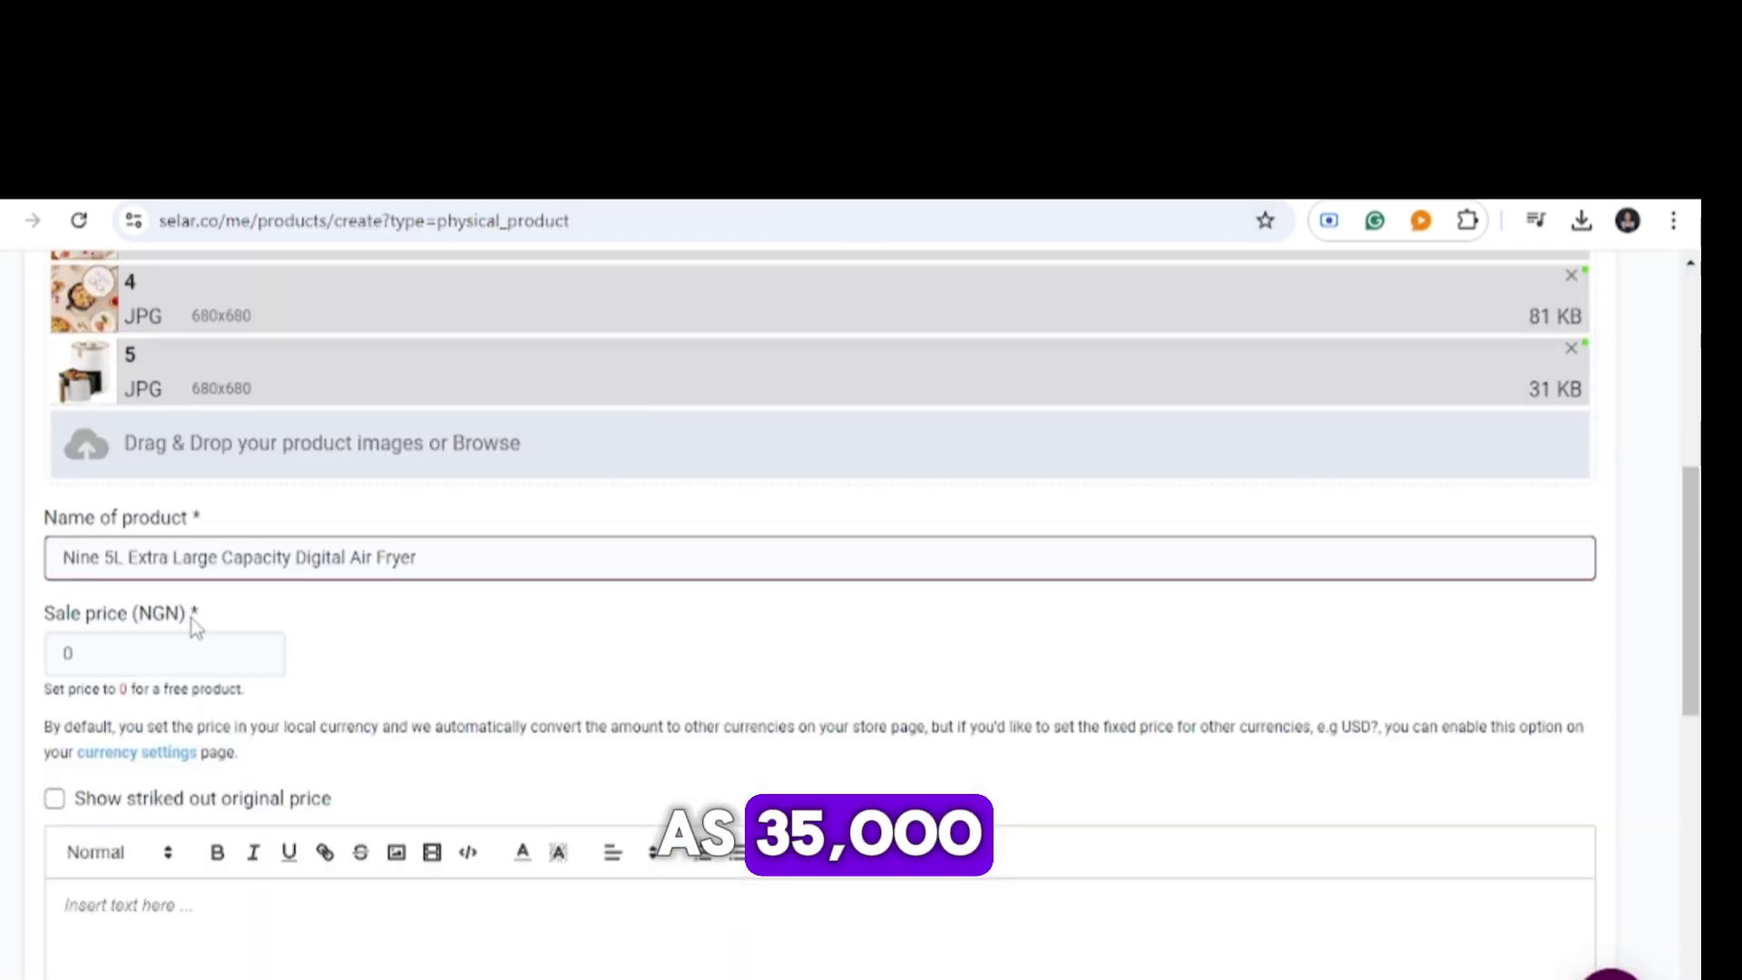
left_click(173, 660)
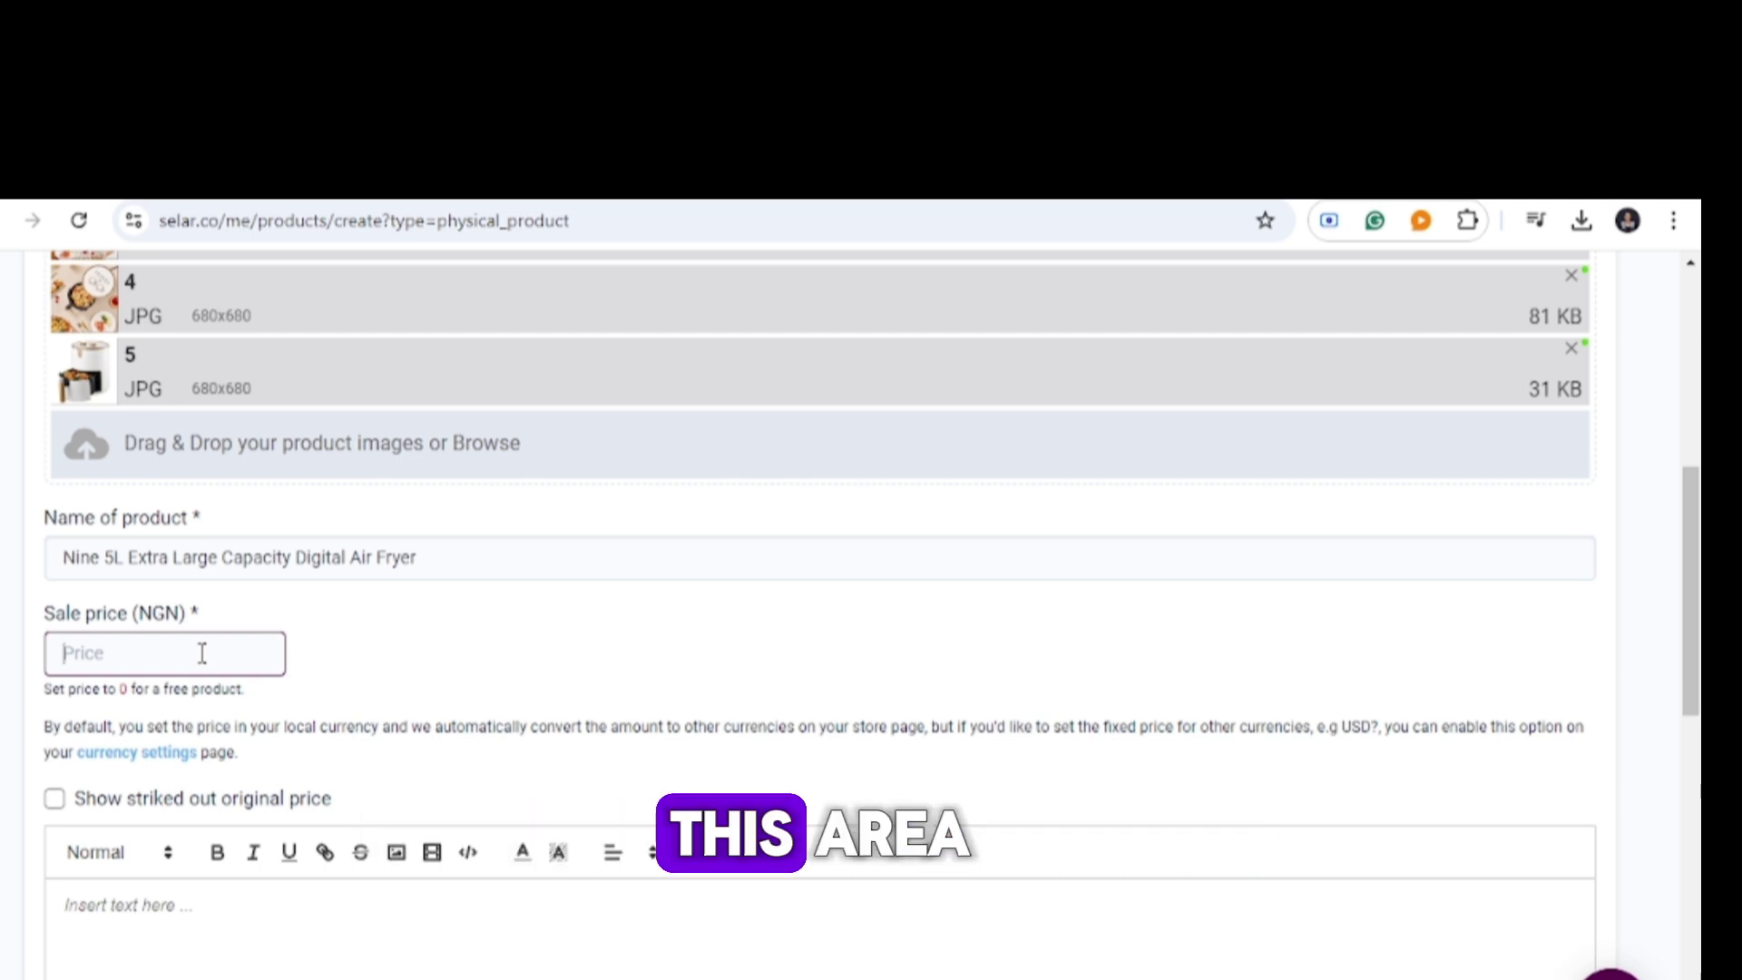
type("35000")
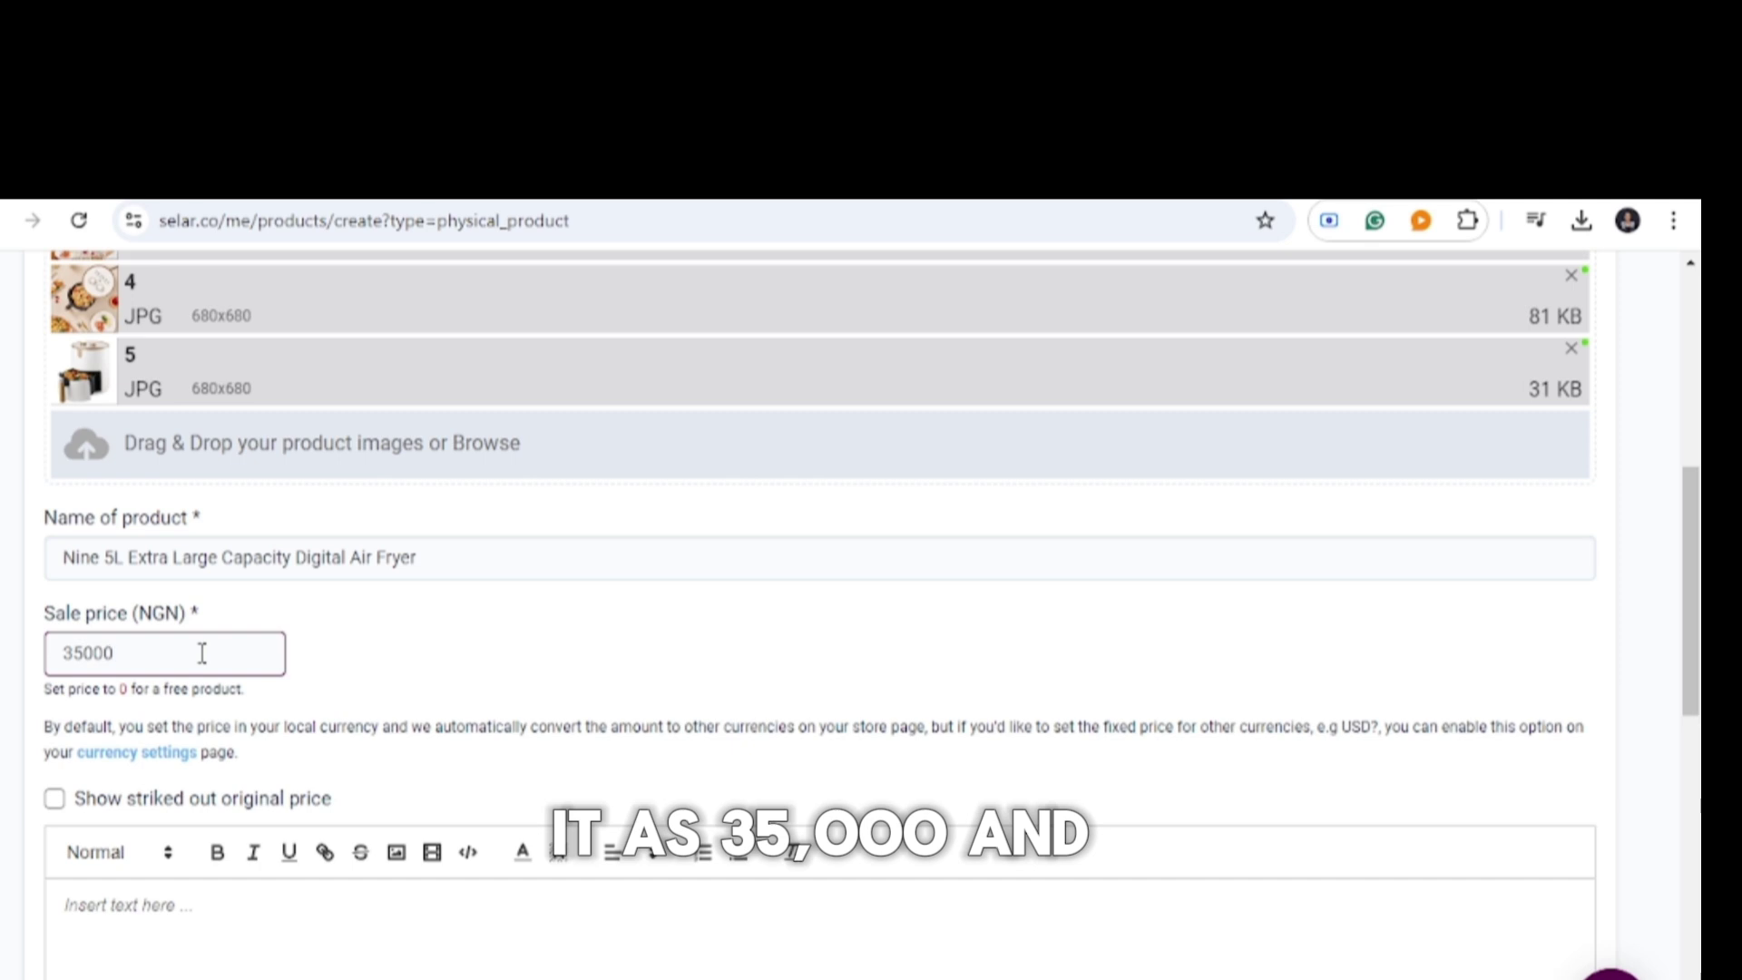
Enable the struck-out original price and set it to 40000 NGN.
left_click(54, 800)
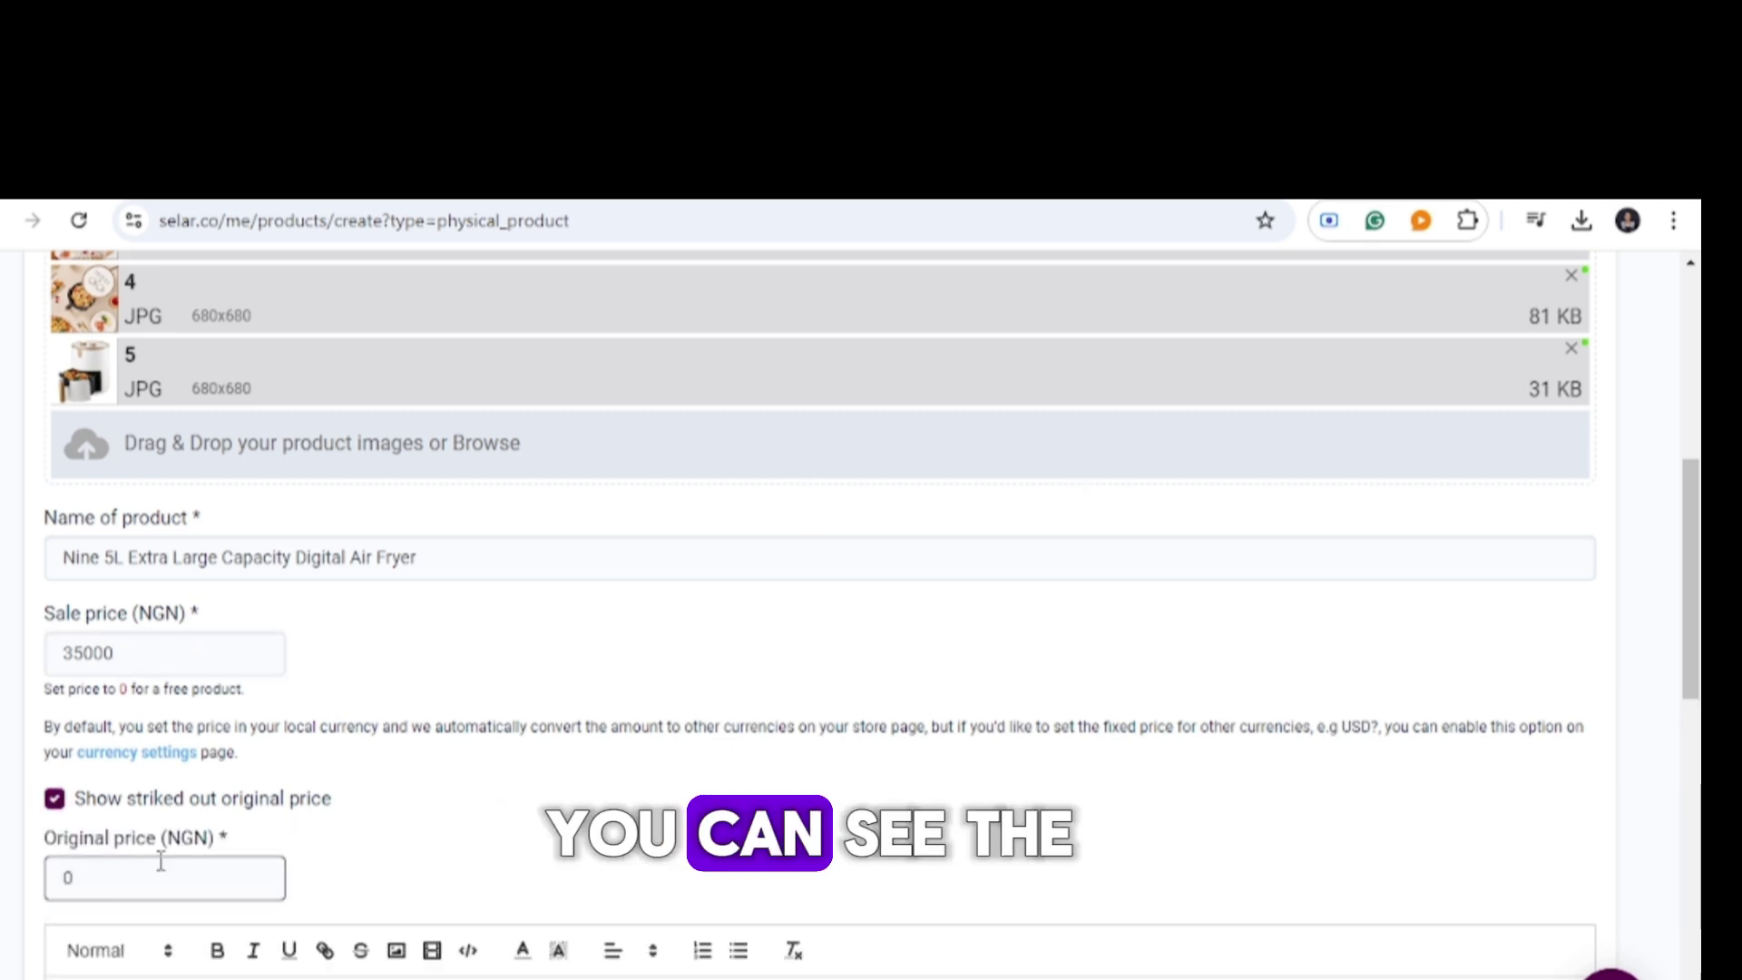
key("BackSpace")
type("40000")
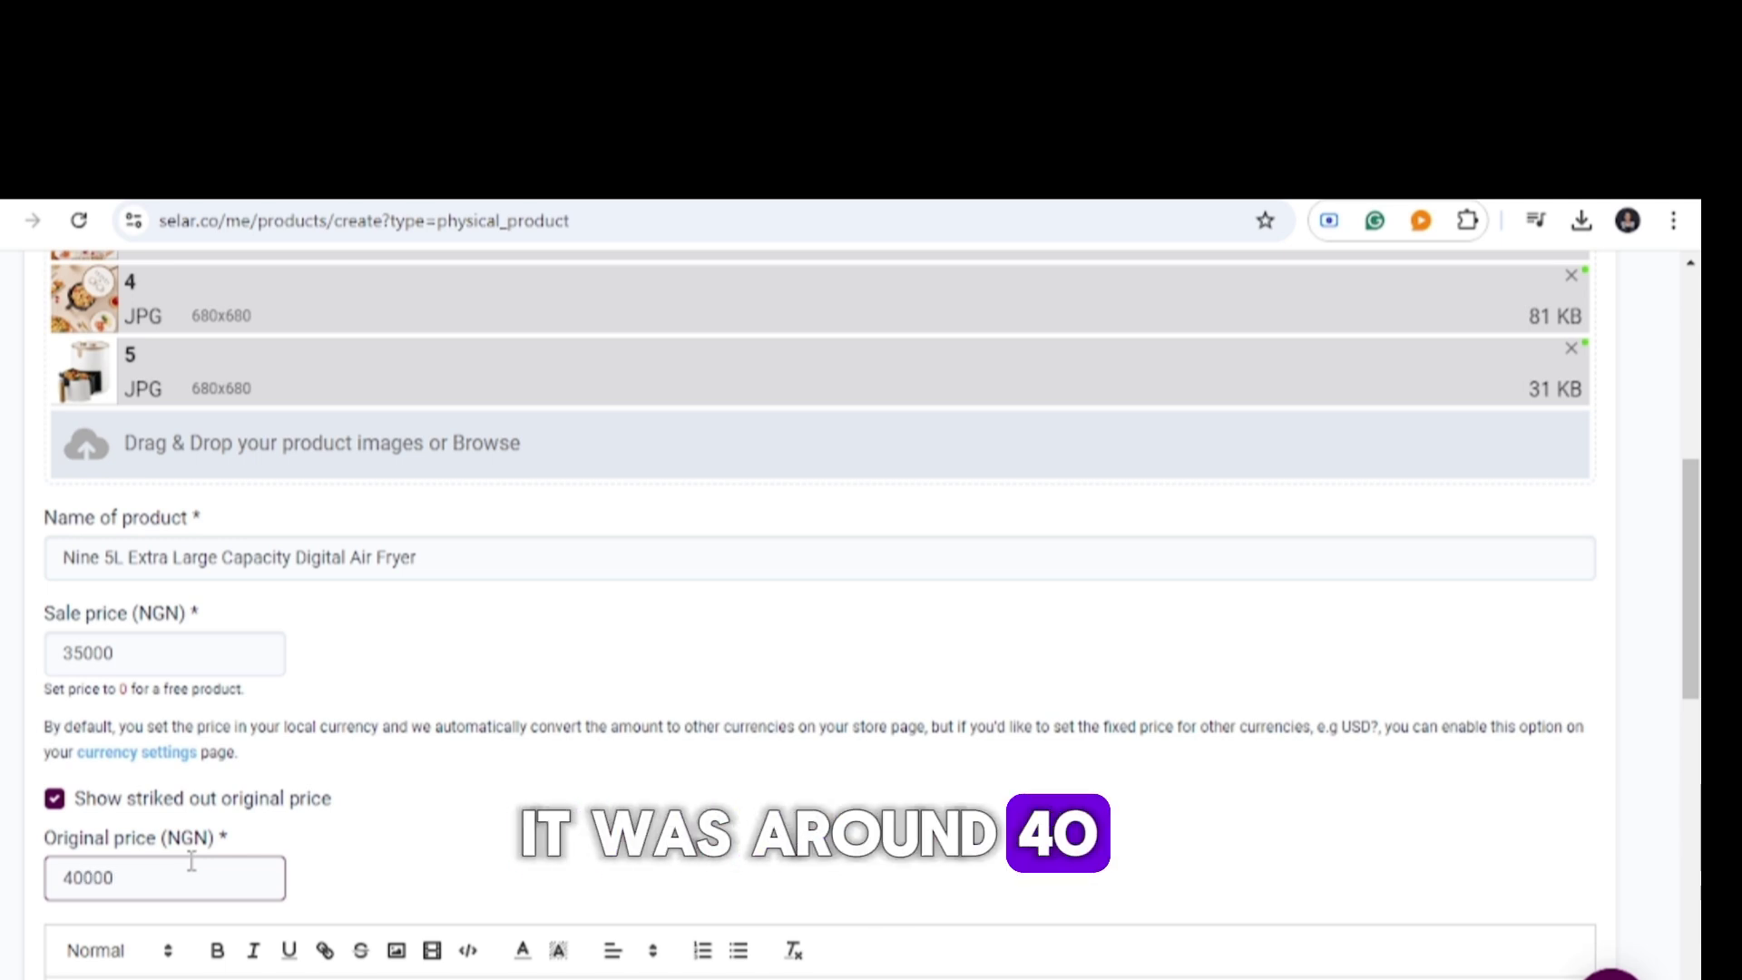
Copy all the product details paragraphs from the air fryer's Jumia page.
scroll(242, 816, "down", 3)
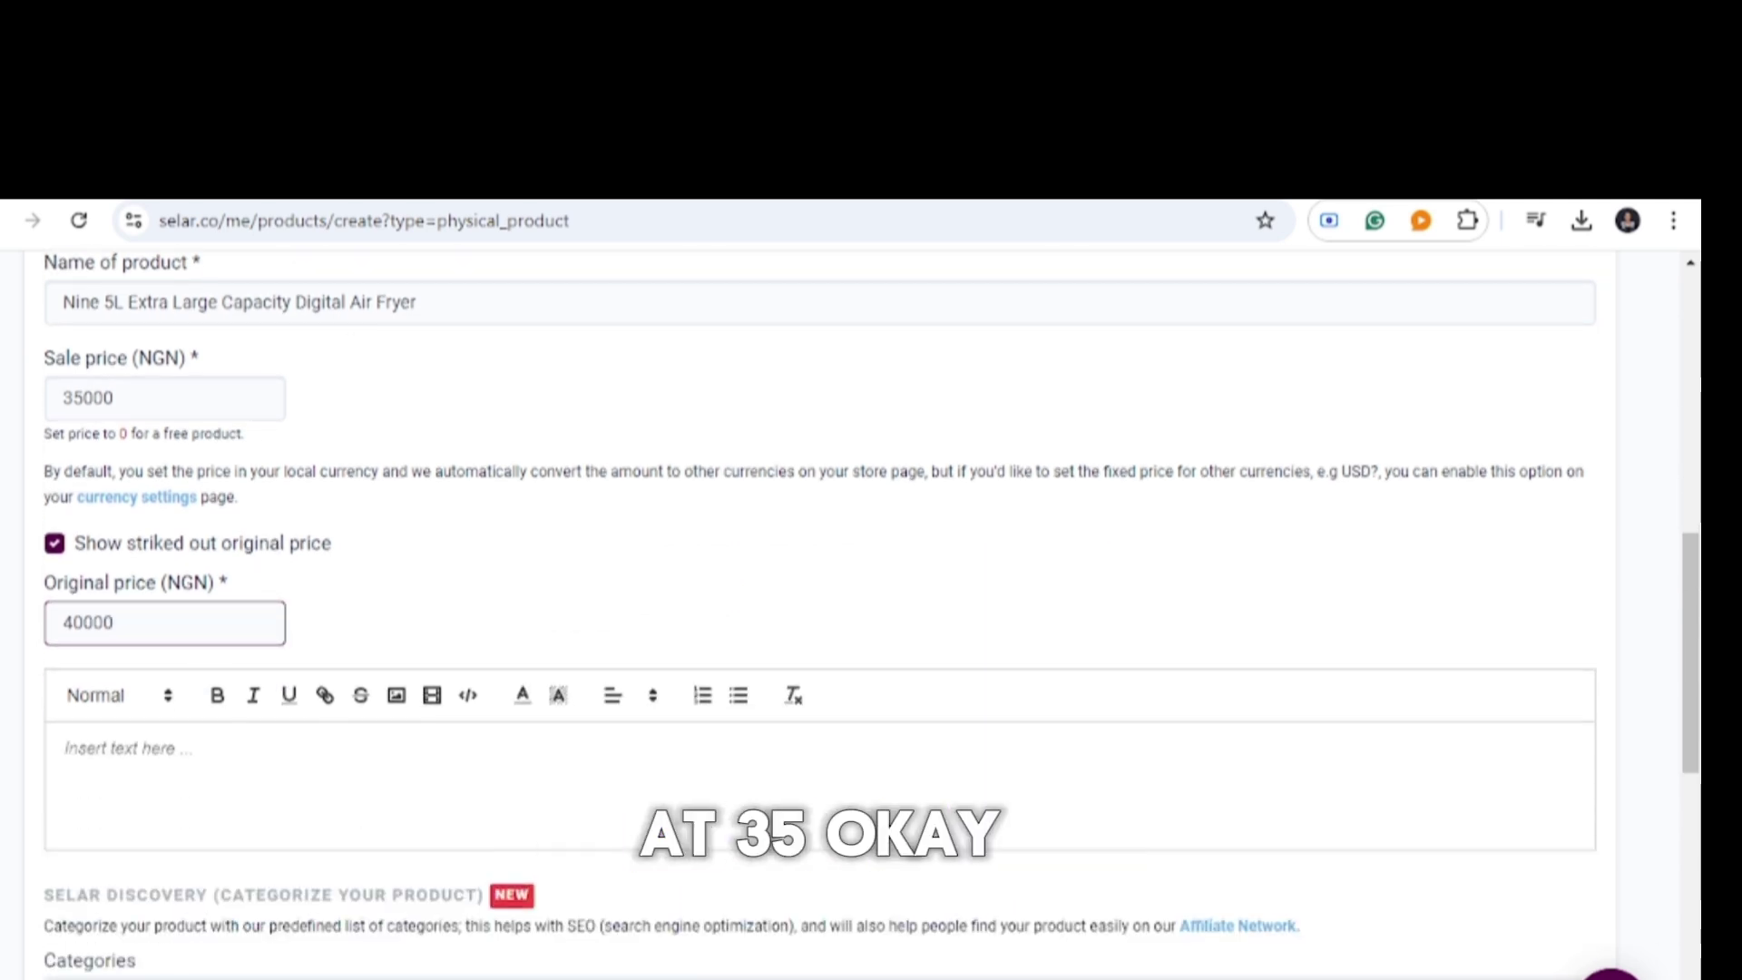
key("ctrl+Tab")
scroll(807, 508, "down", 3)
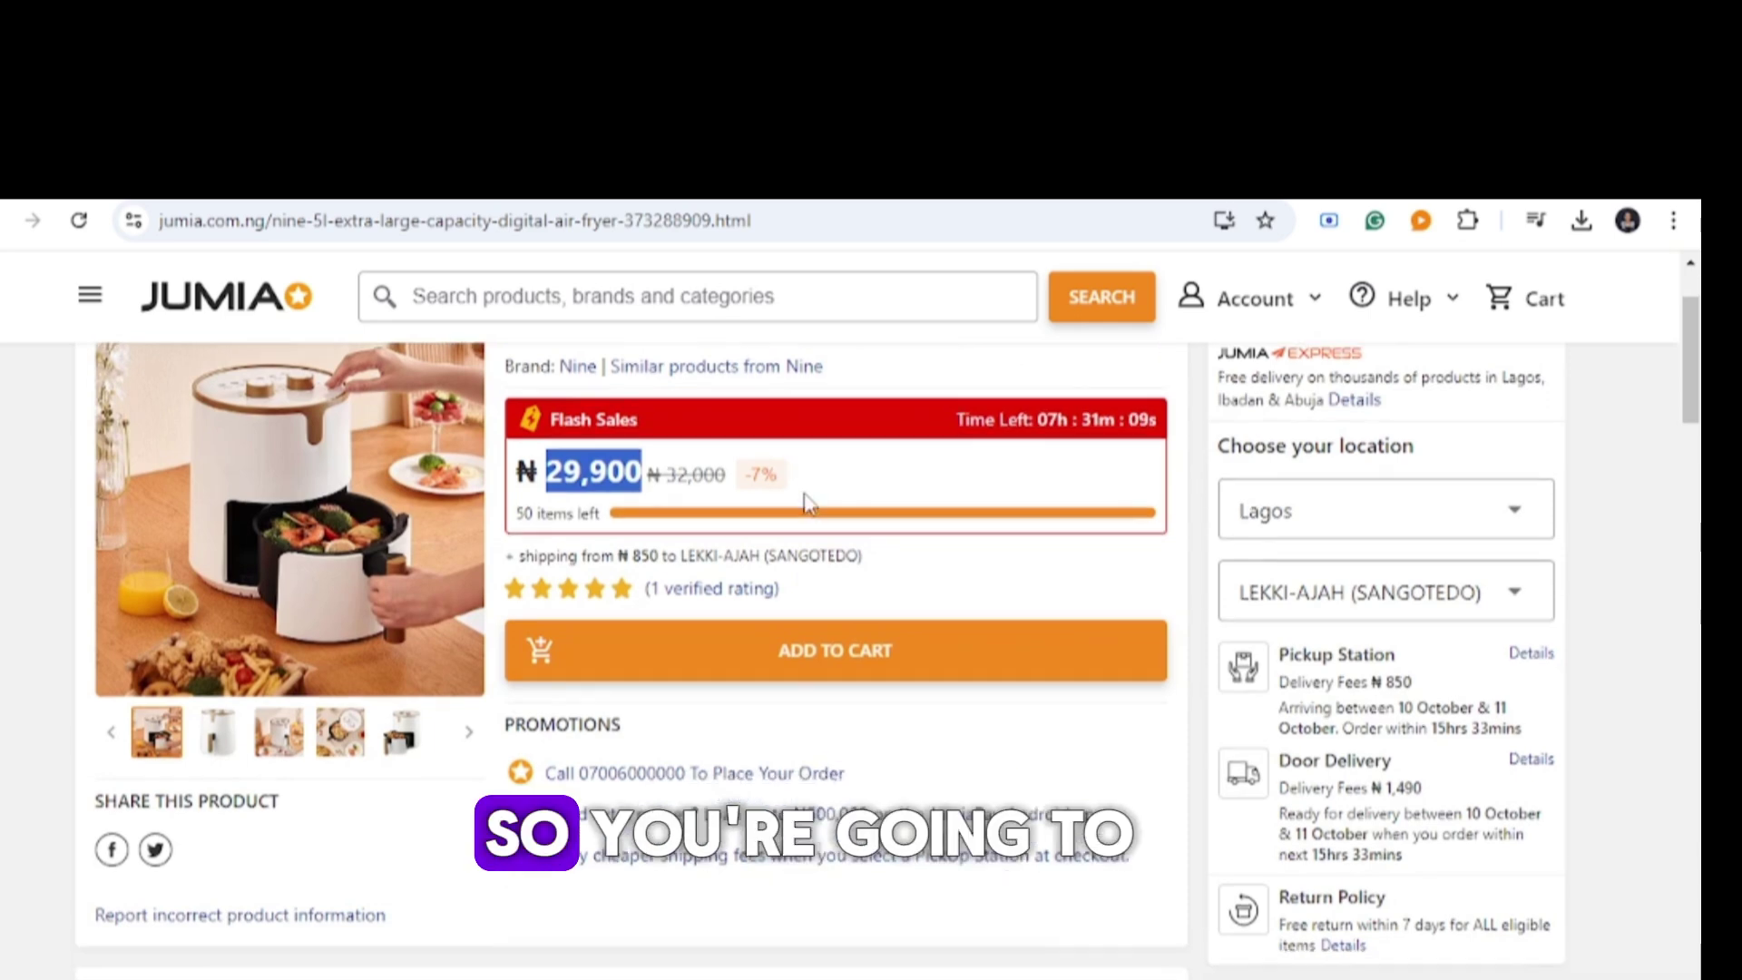
scroll(806, 508, "up", 3)
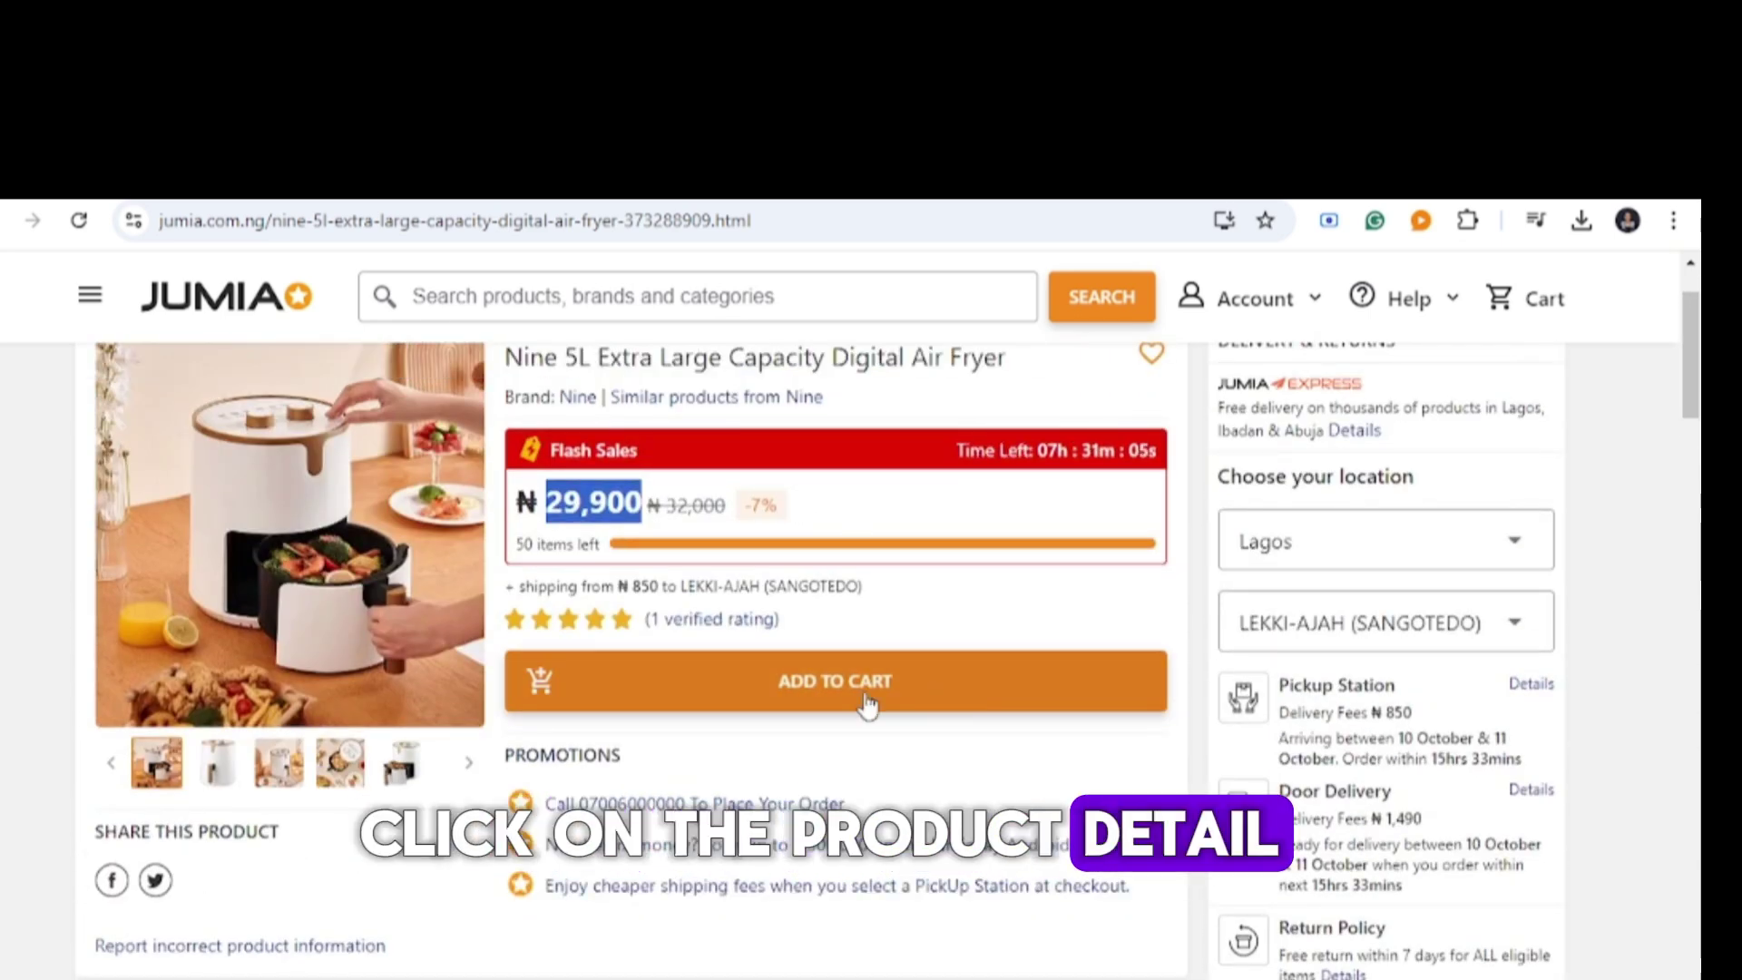
scroll(902, 505, "up", 2)
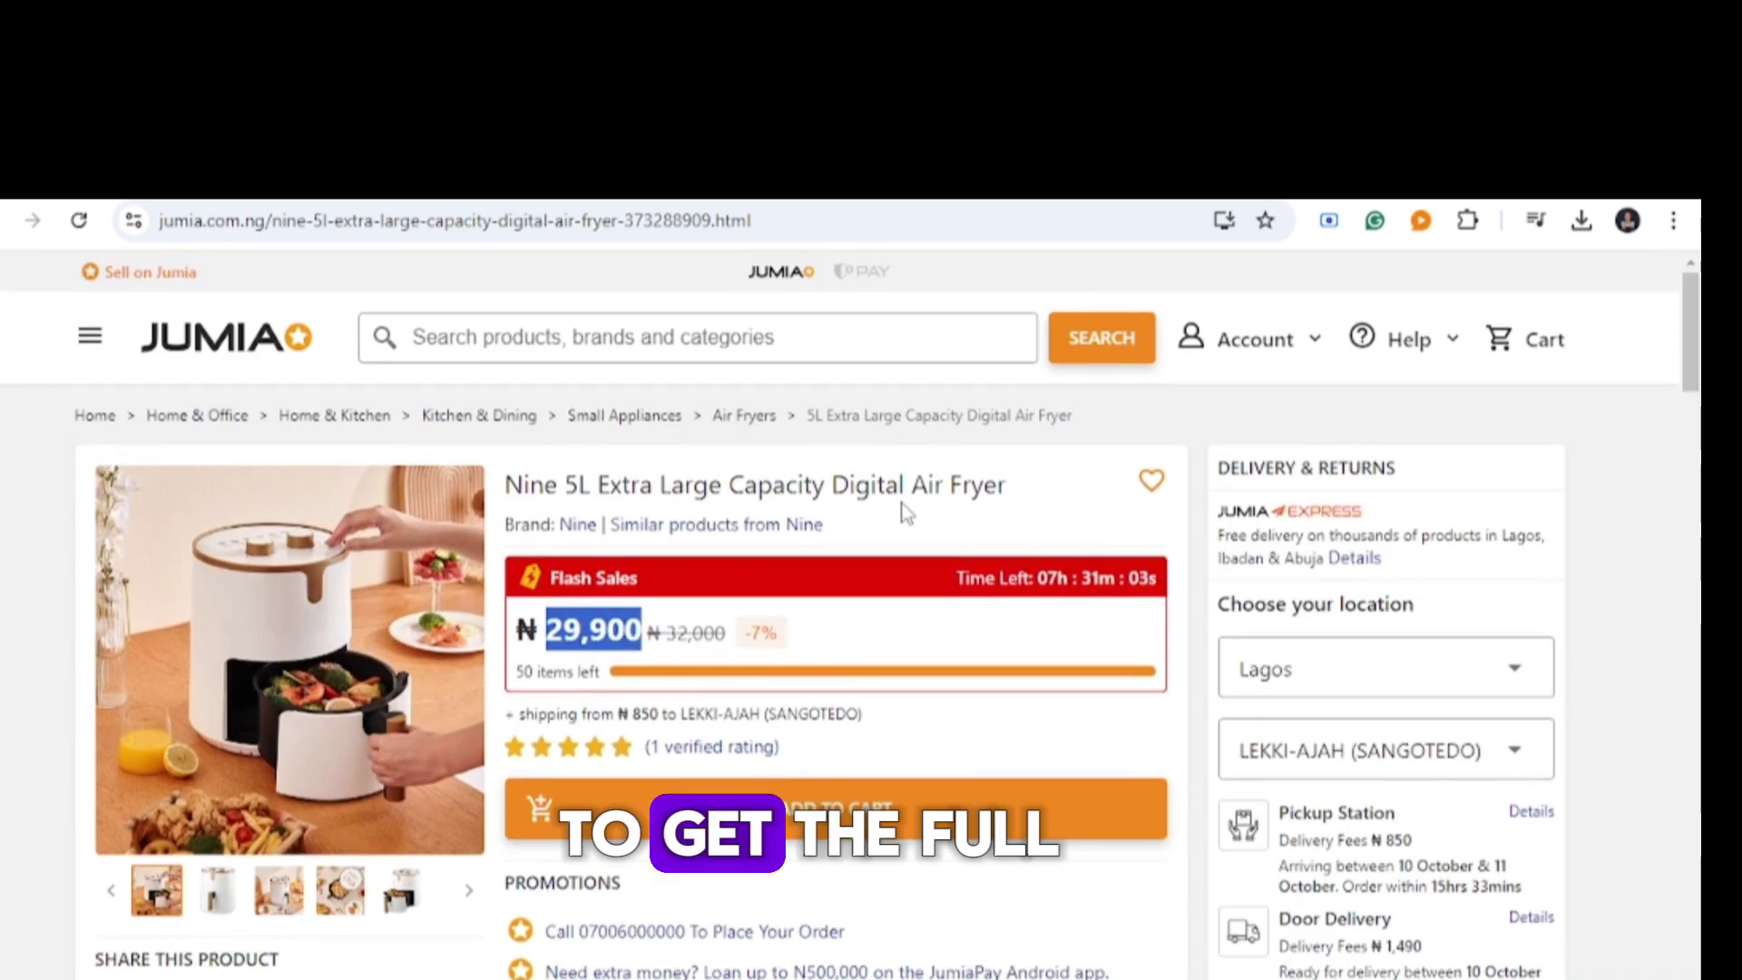
scroll(352, 739, "down", 2)
scroll(352, 740, "down", 1)
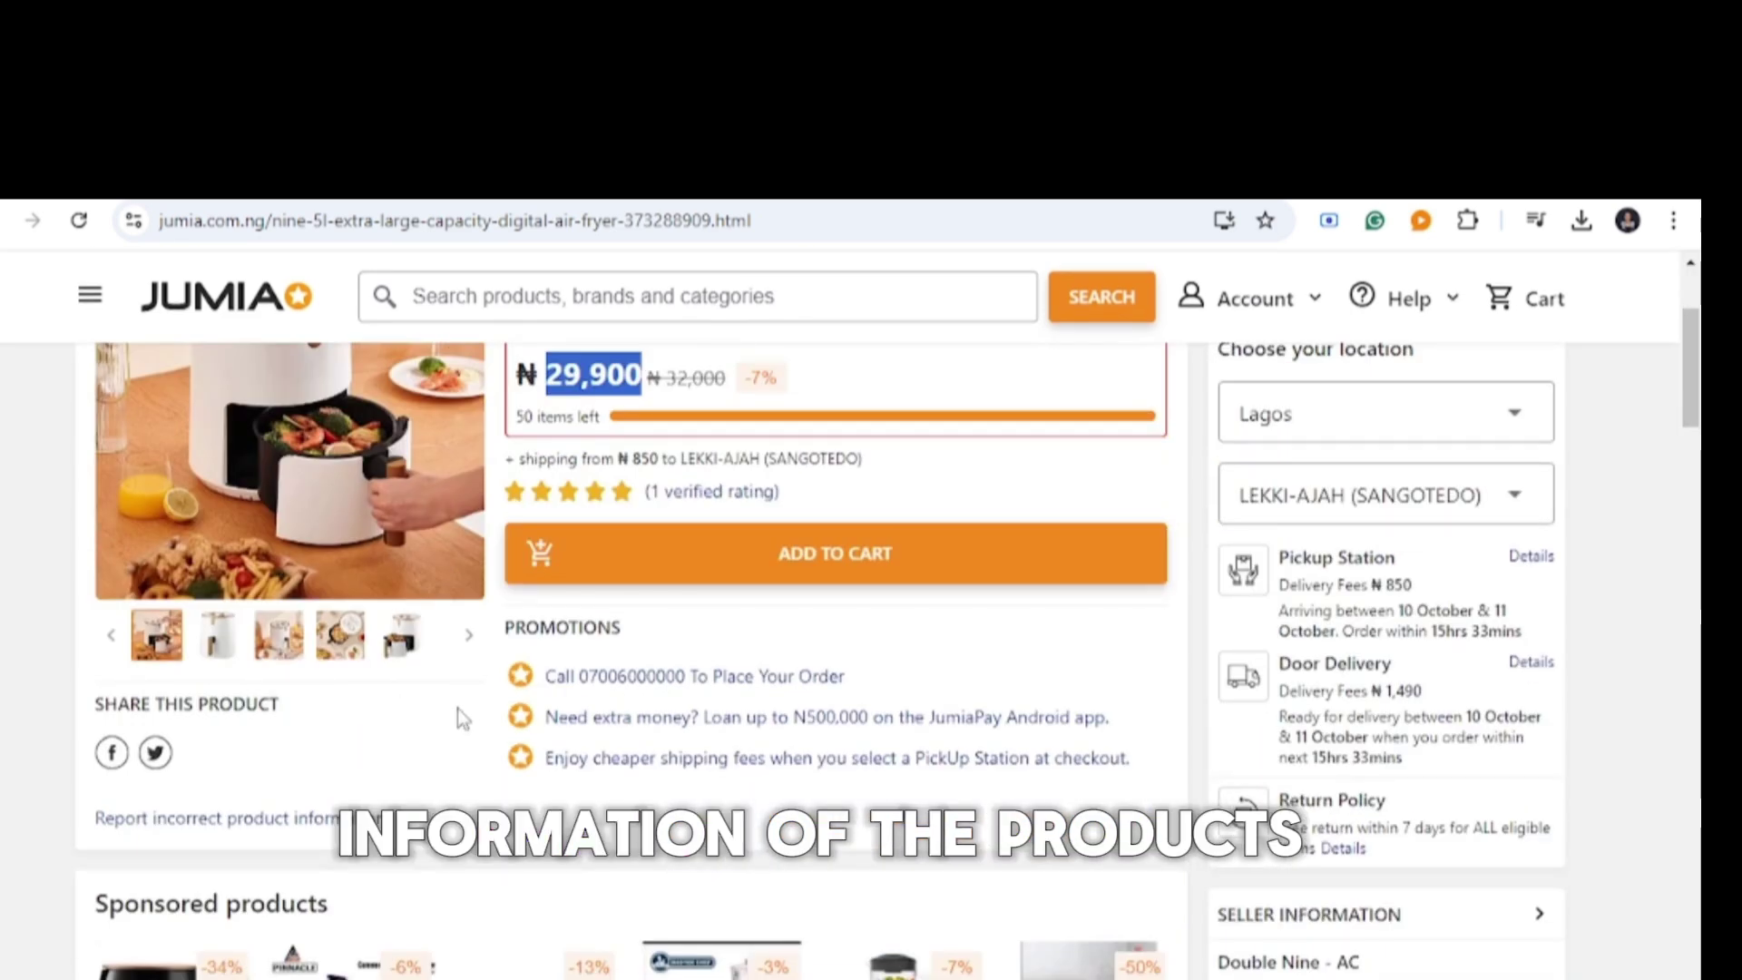
scroll(457, 712, "down", 1)
scroll(458, 717, "down", 10)
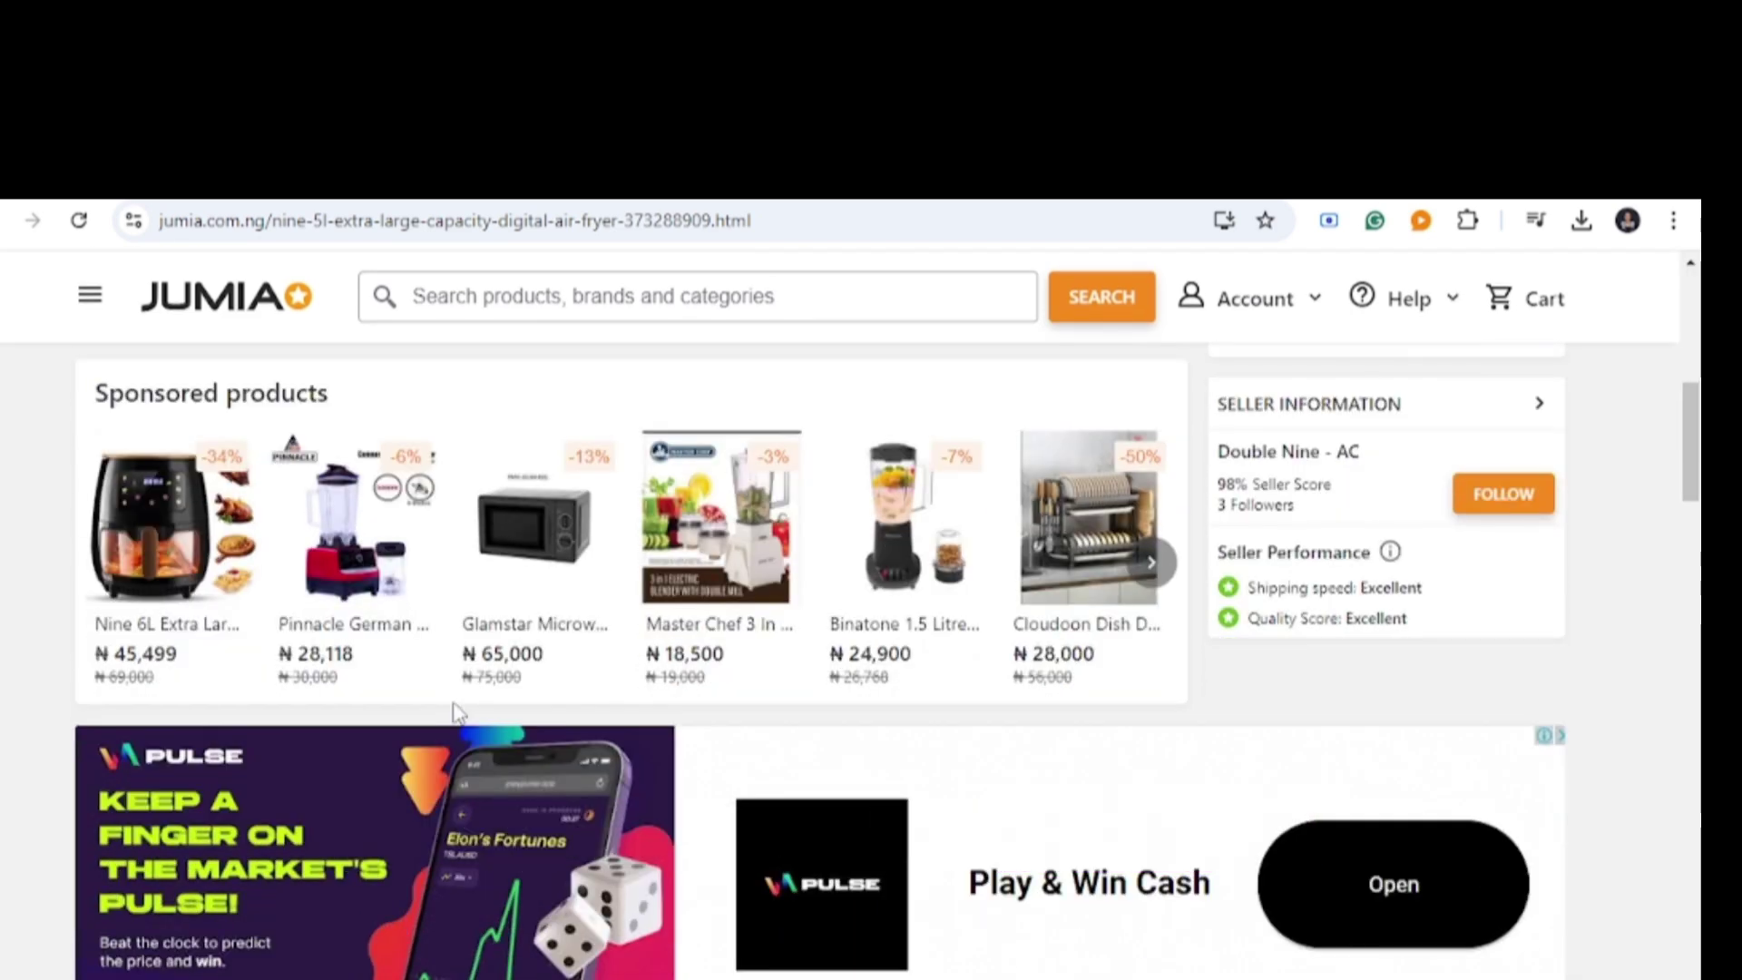
scroll(457, 704, "down", 2)
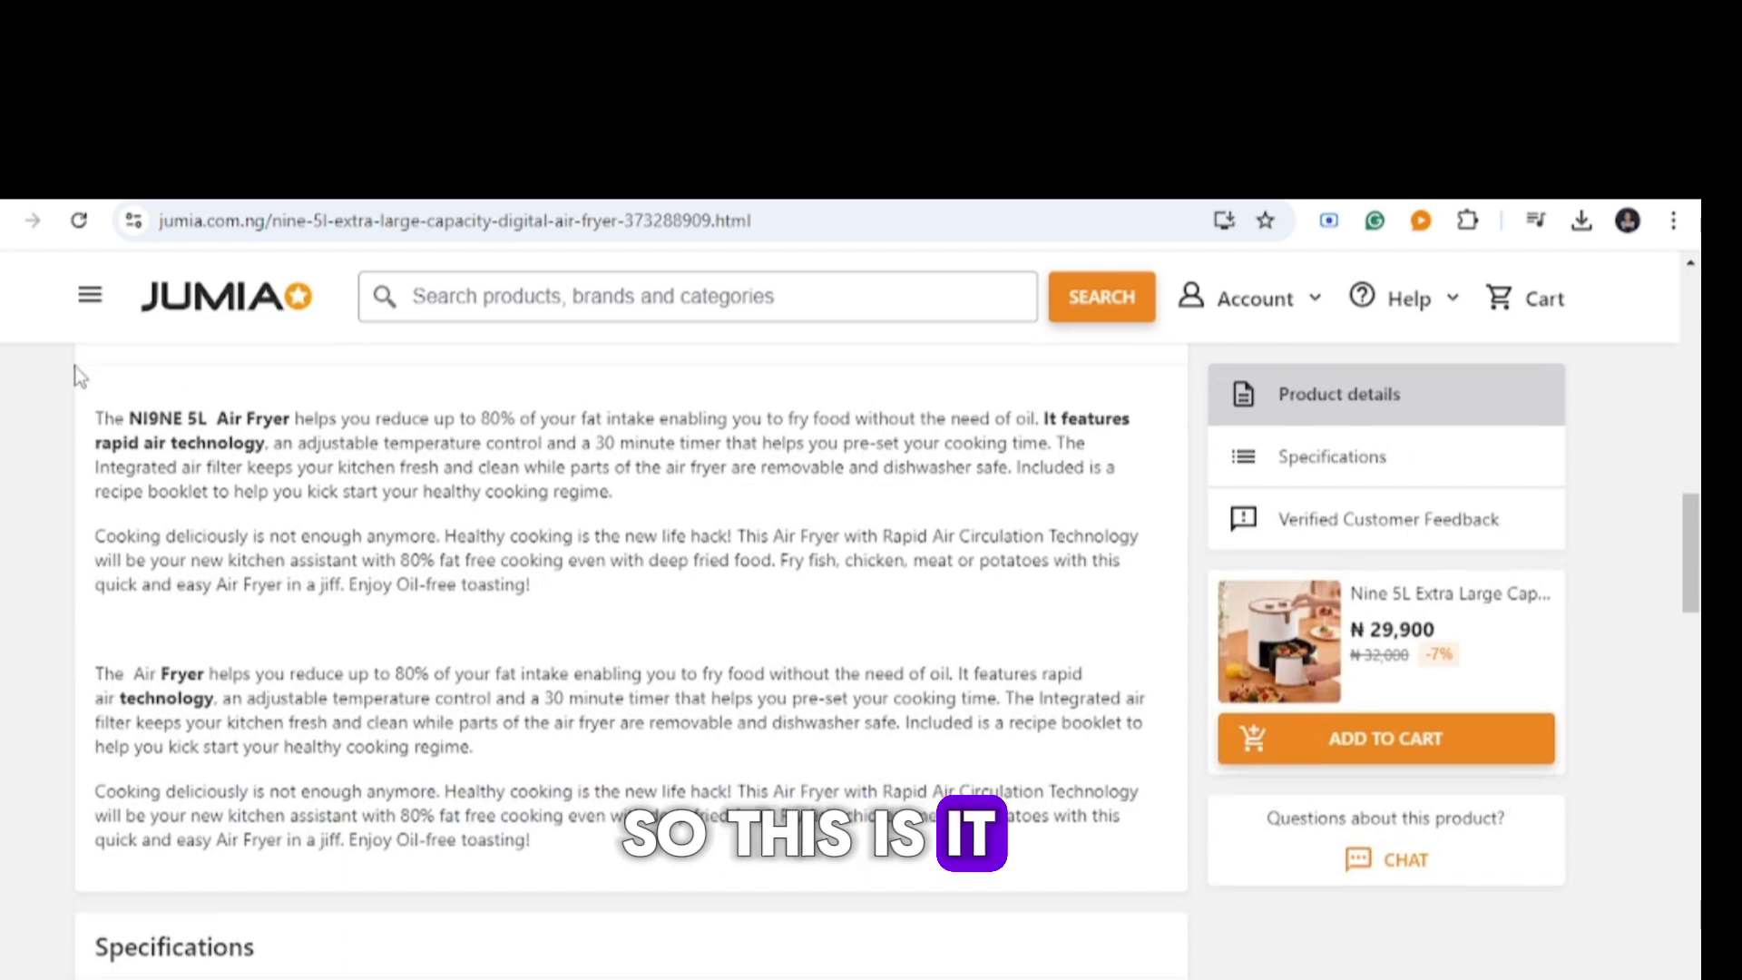
left_click_drag(95, 418, 545, 848)
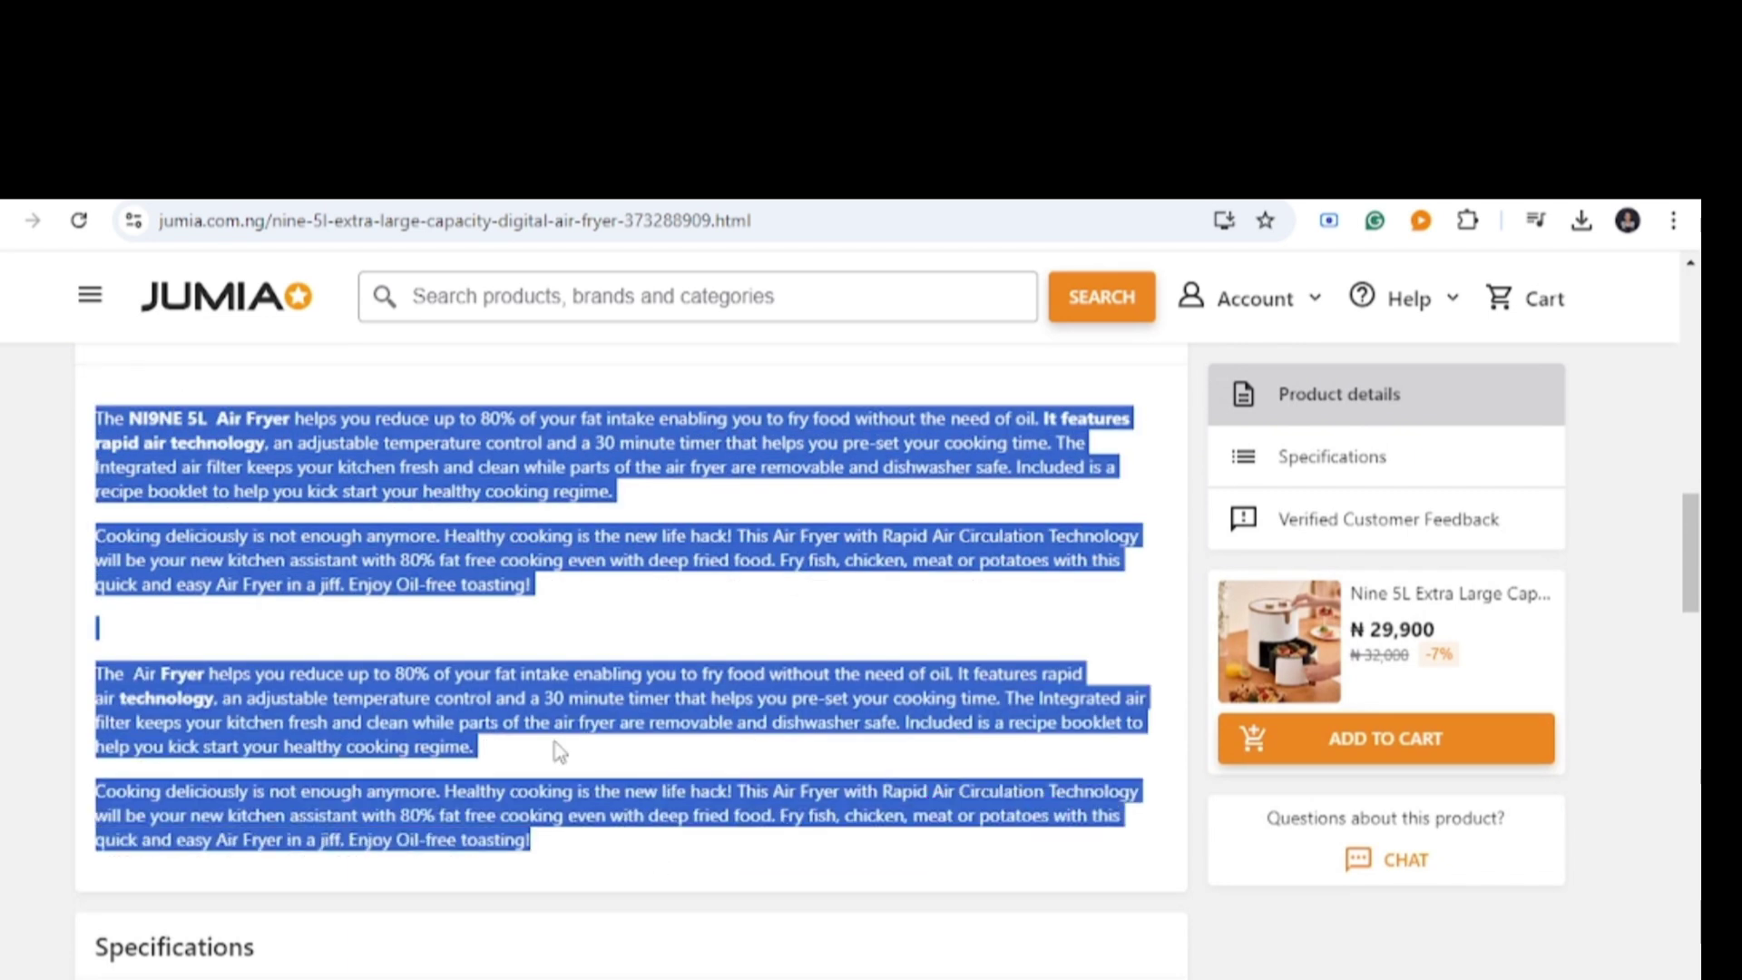
right_click(410, 583)
left_click(486, 610)
Return to the Selar product form and paste the copied Jumia details into the product description.
key("ctrl+Tab")
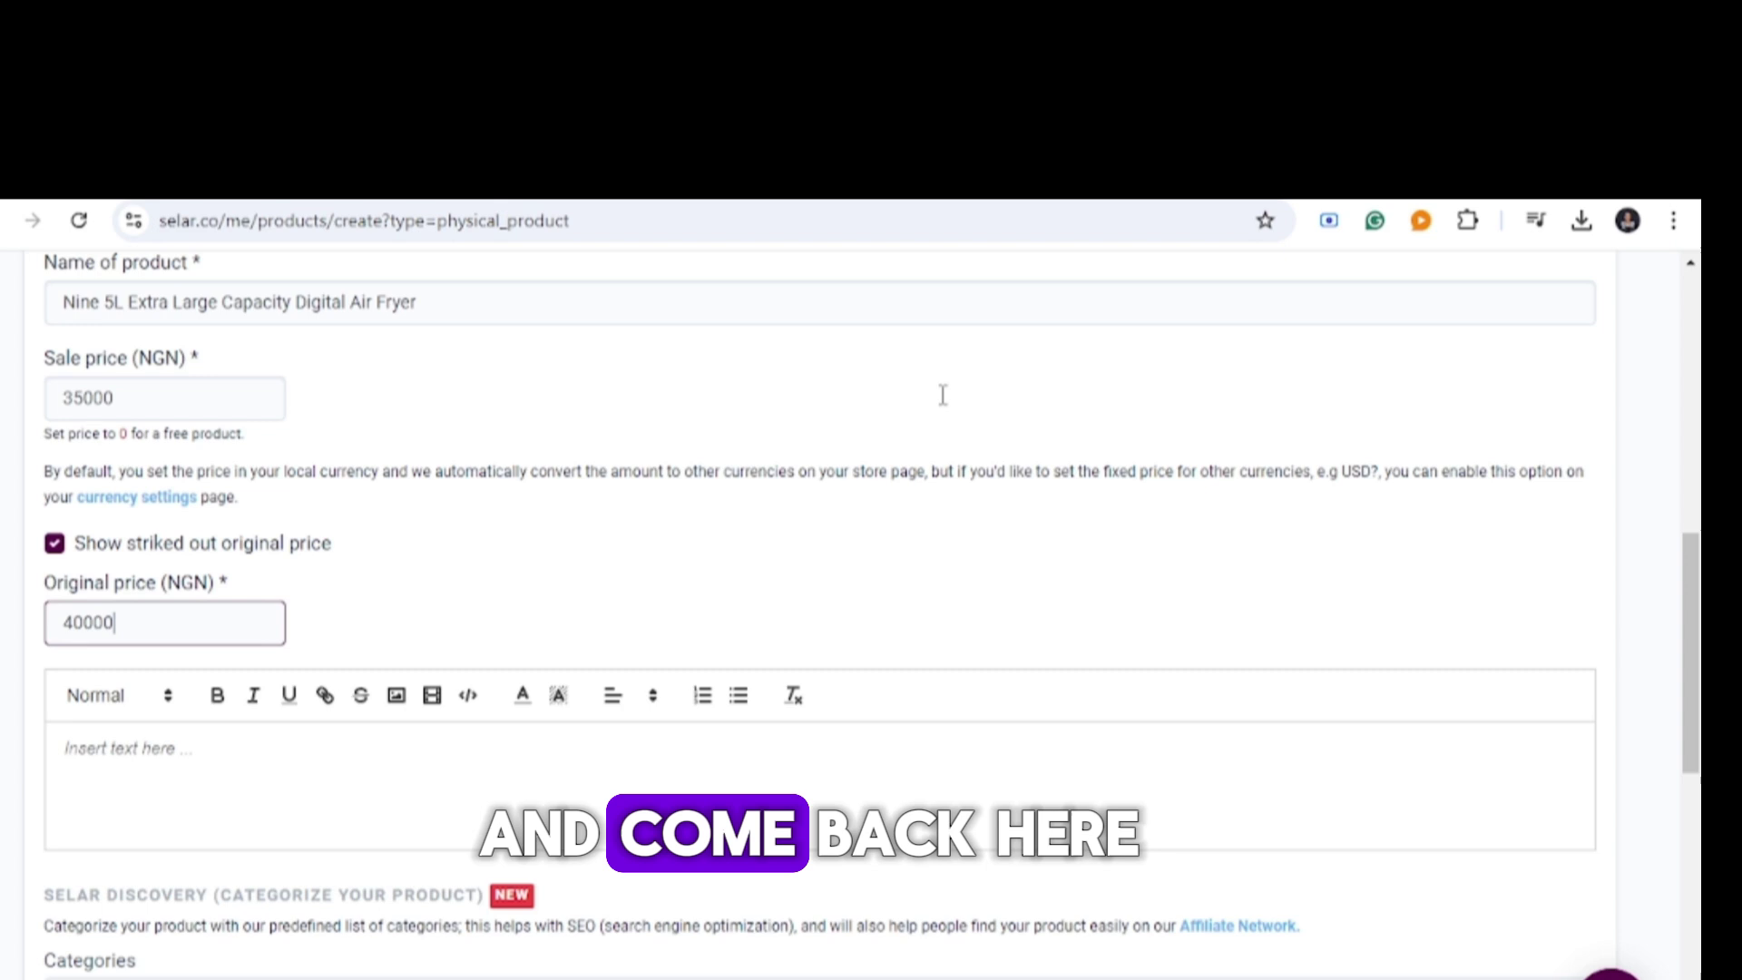
right_click(434, 748)
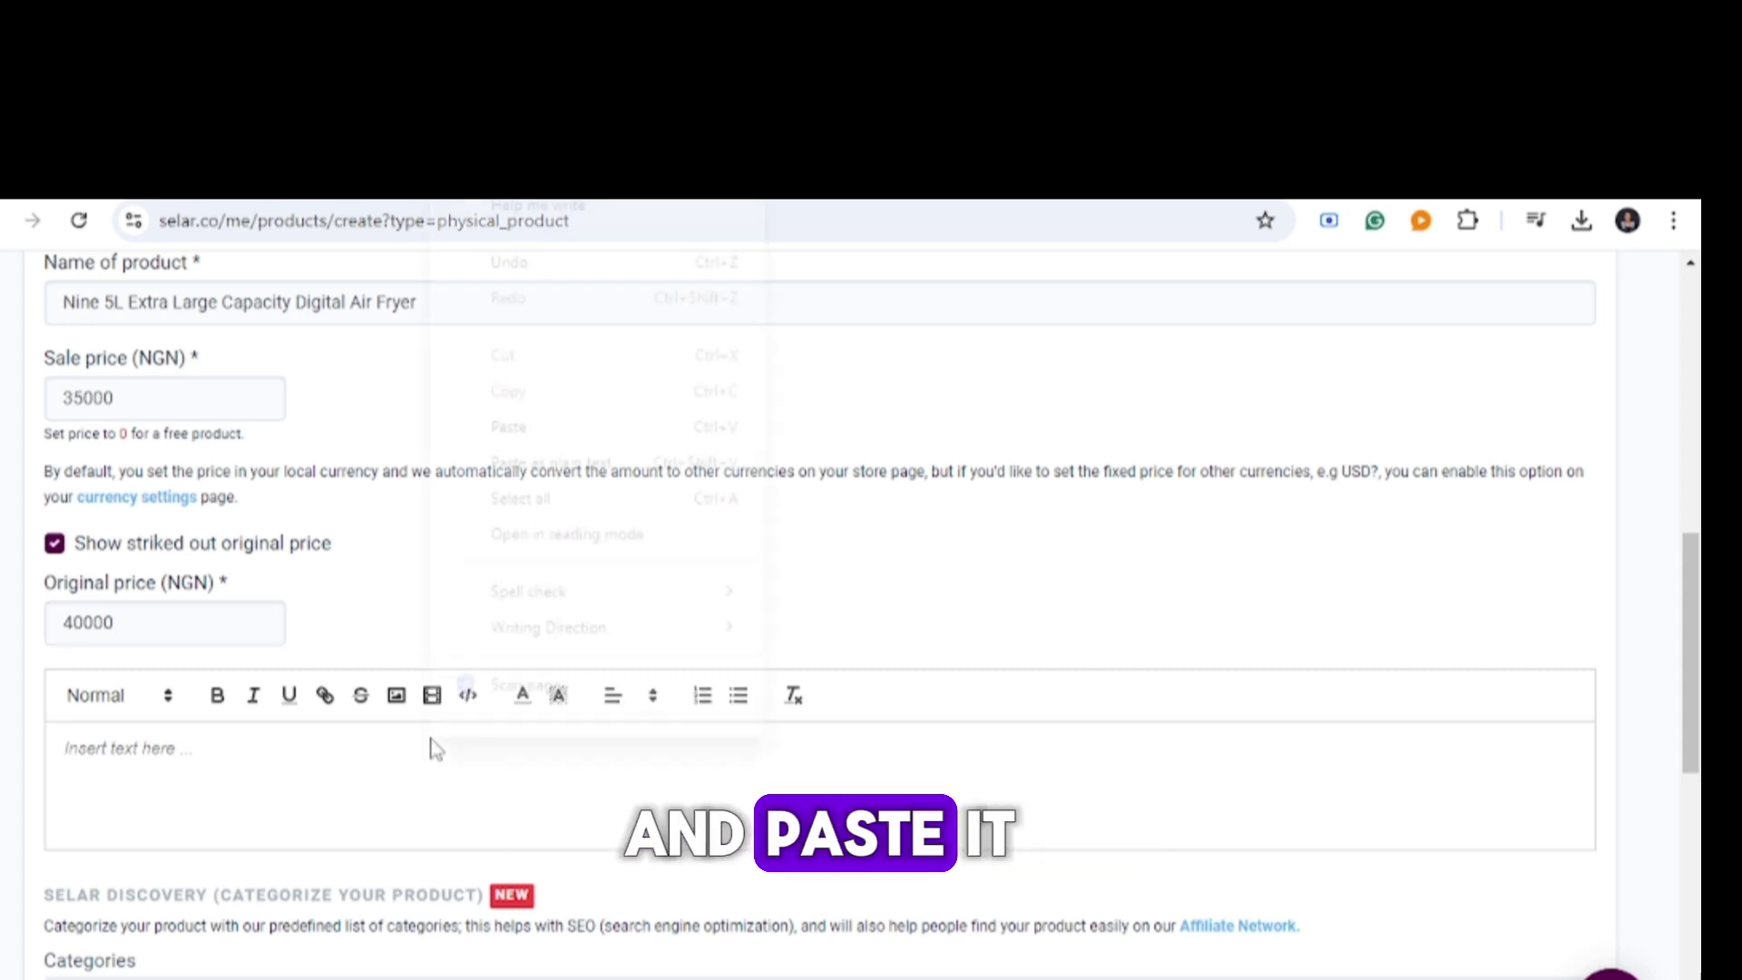
left_click(525, 427)
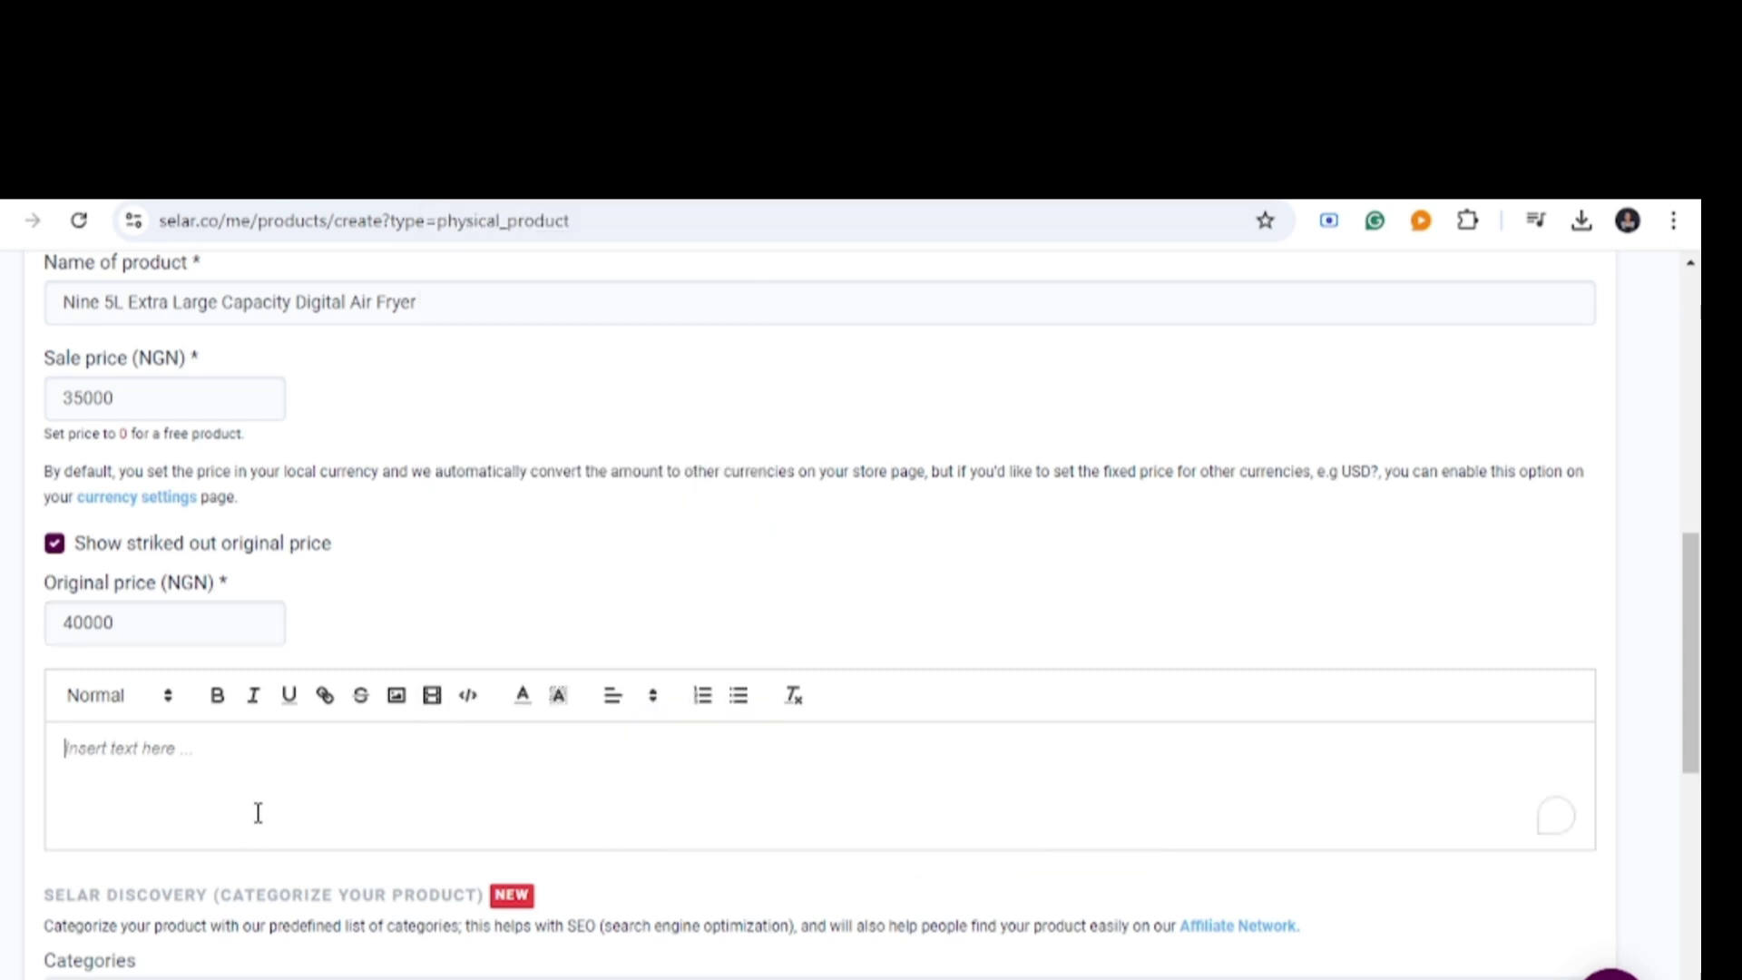
scroll(221, 758, "down", 1)
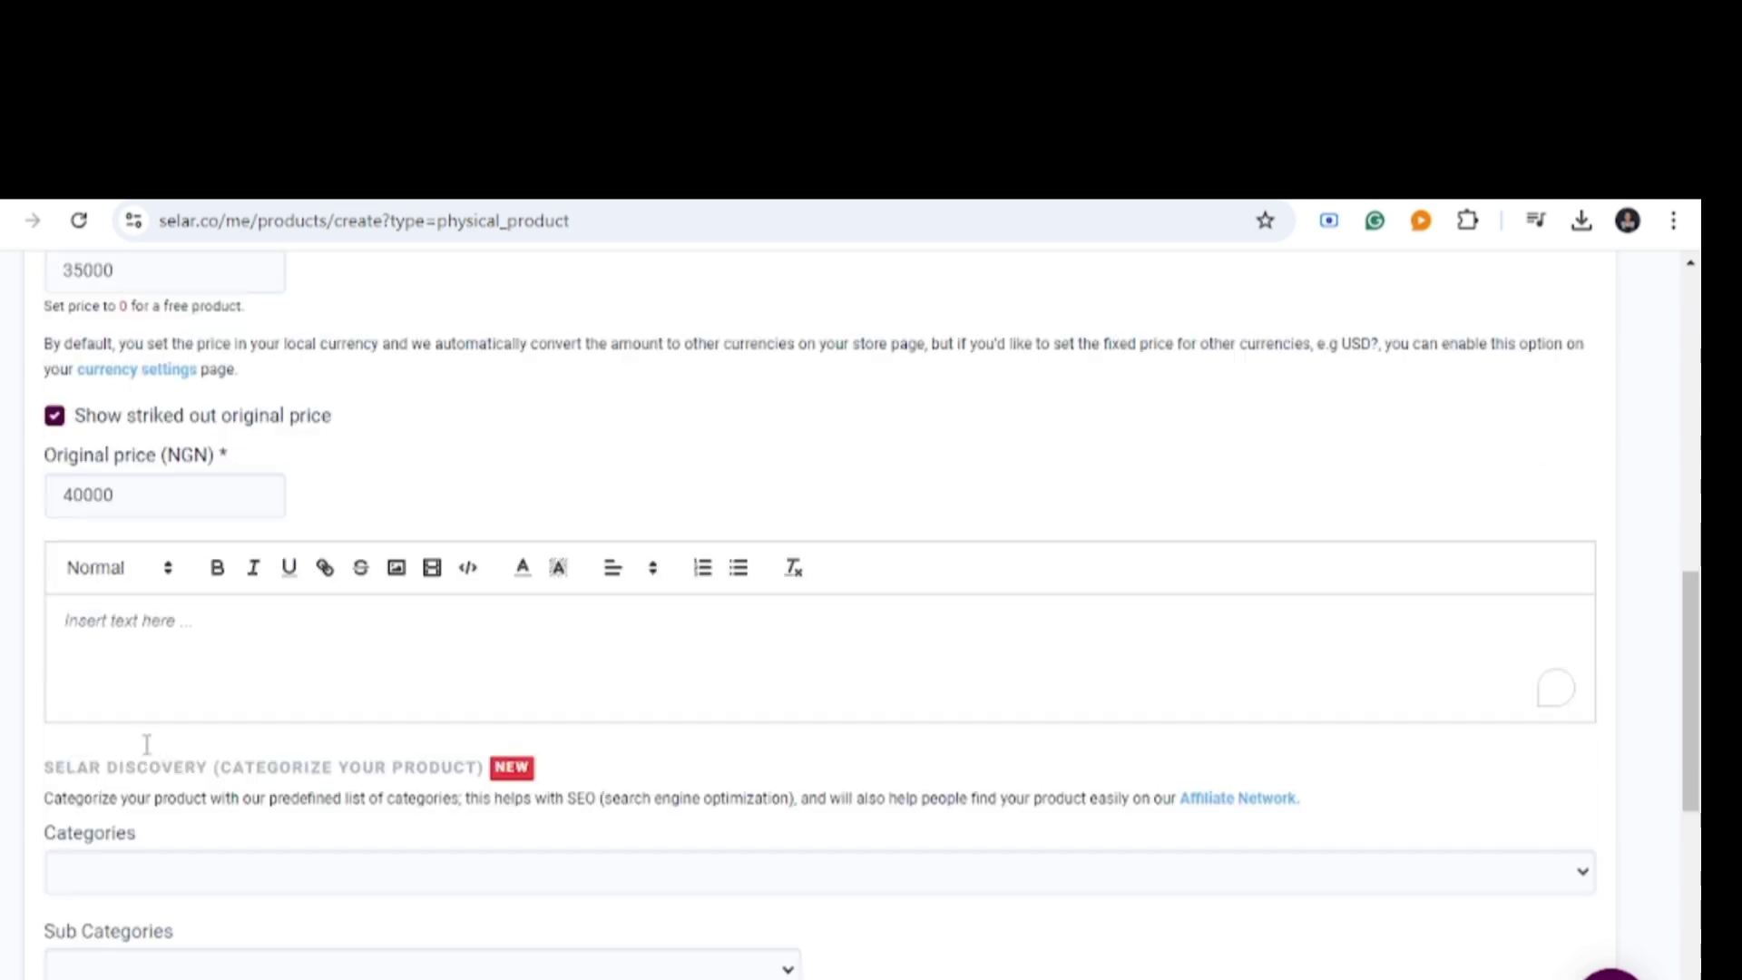
key("ctrl+v")
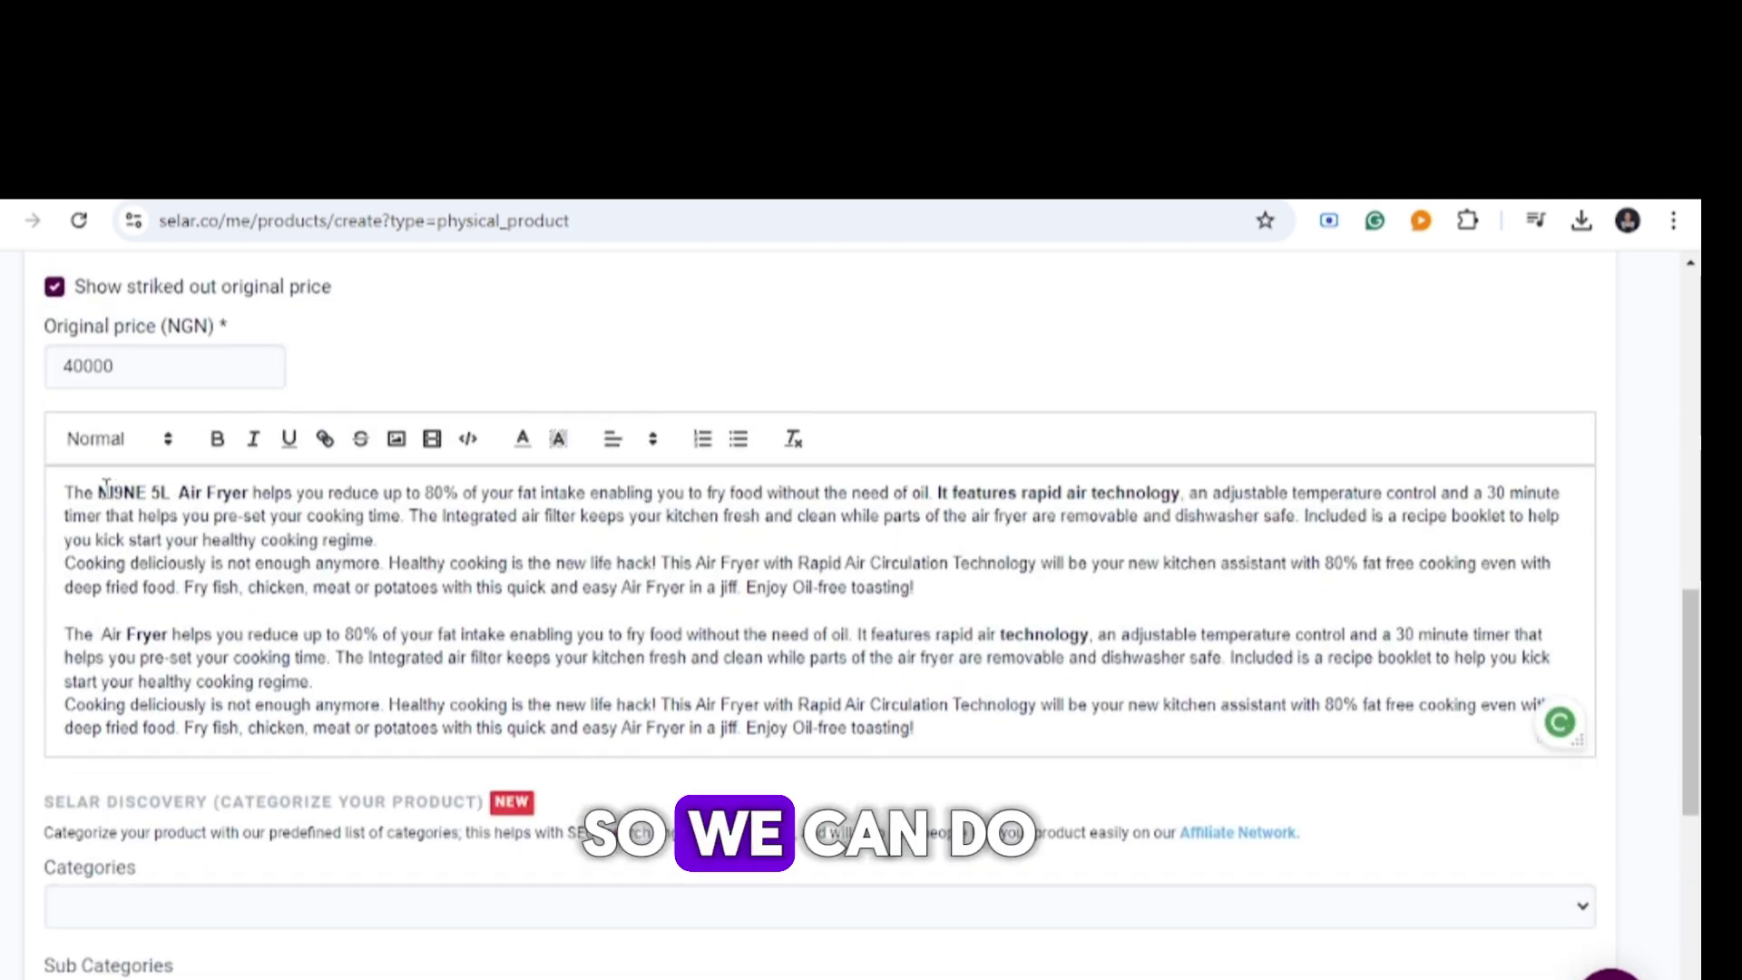
Colour "NI9NE 5L Air Fryer" in the description's first paragraph and the later "Air Fryer" after the blank line red.
left_click_drag(94, 491, 253, 476)
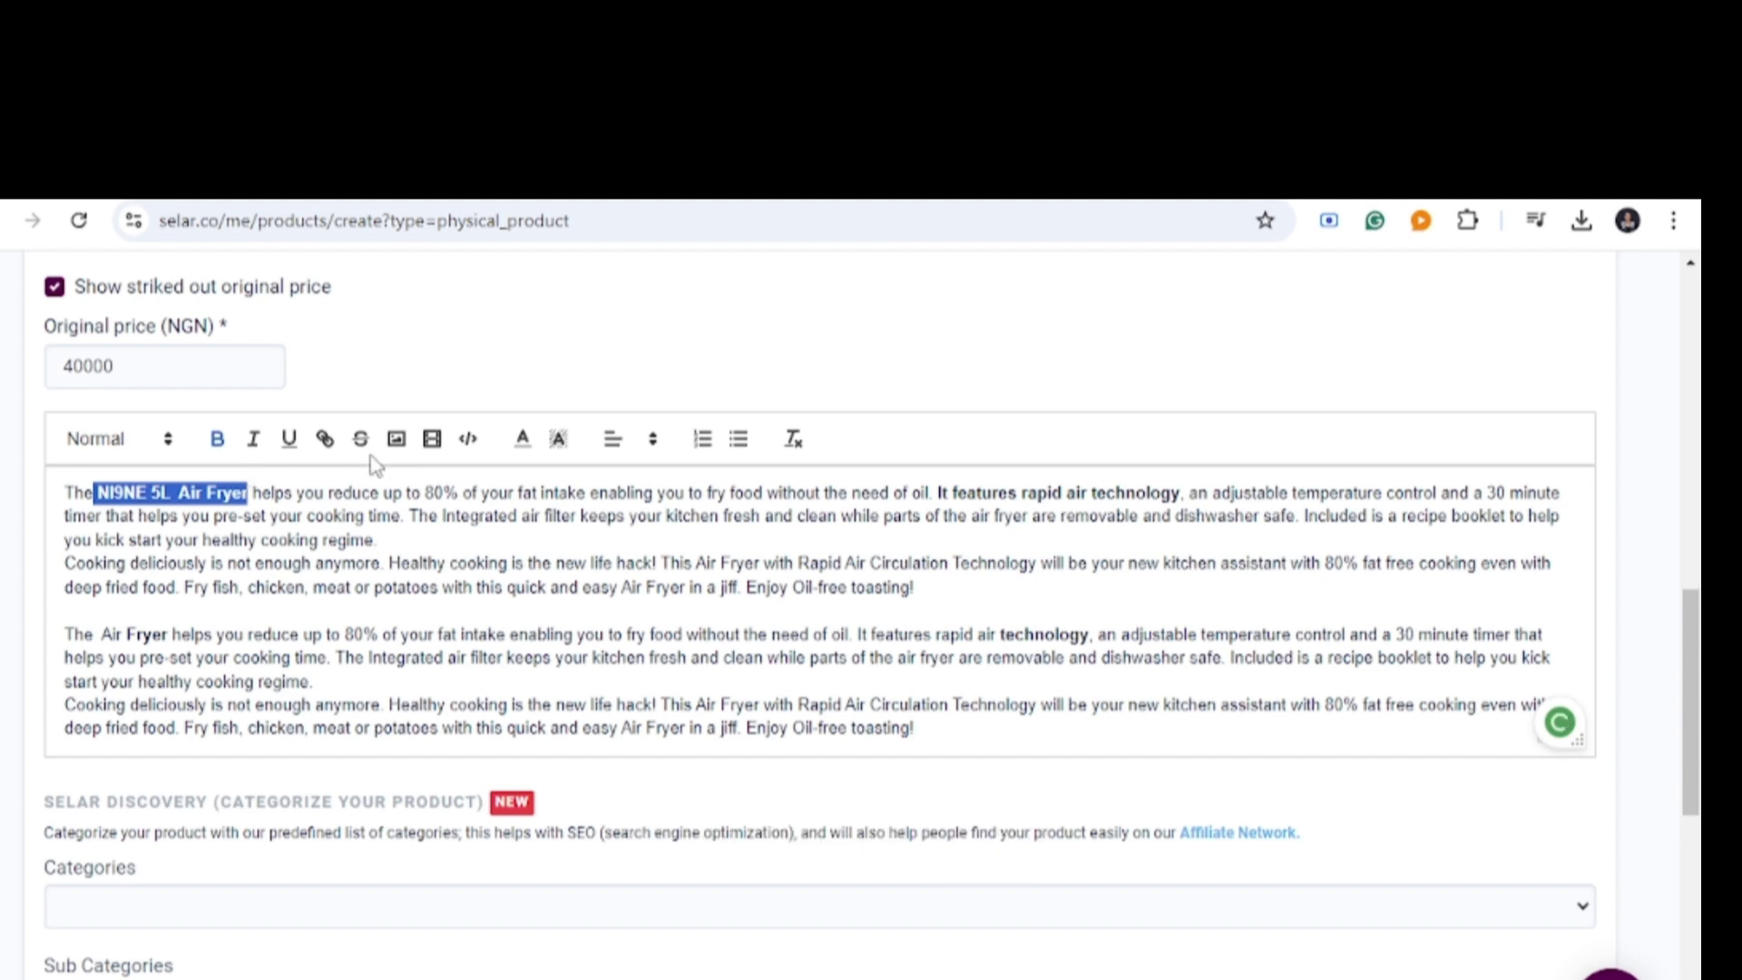
left_click(522, 439)
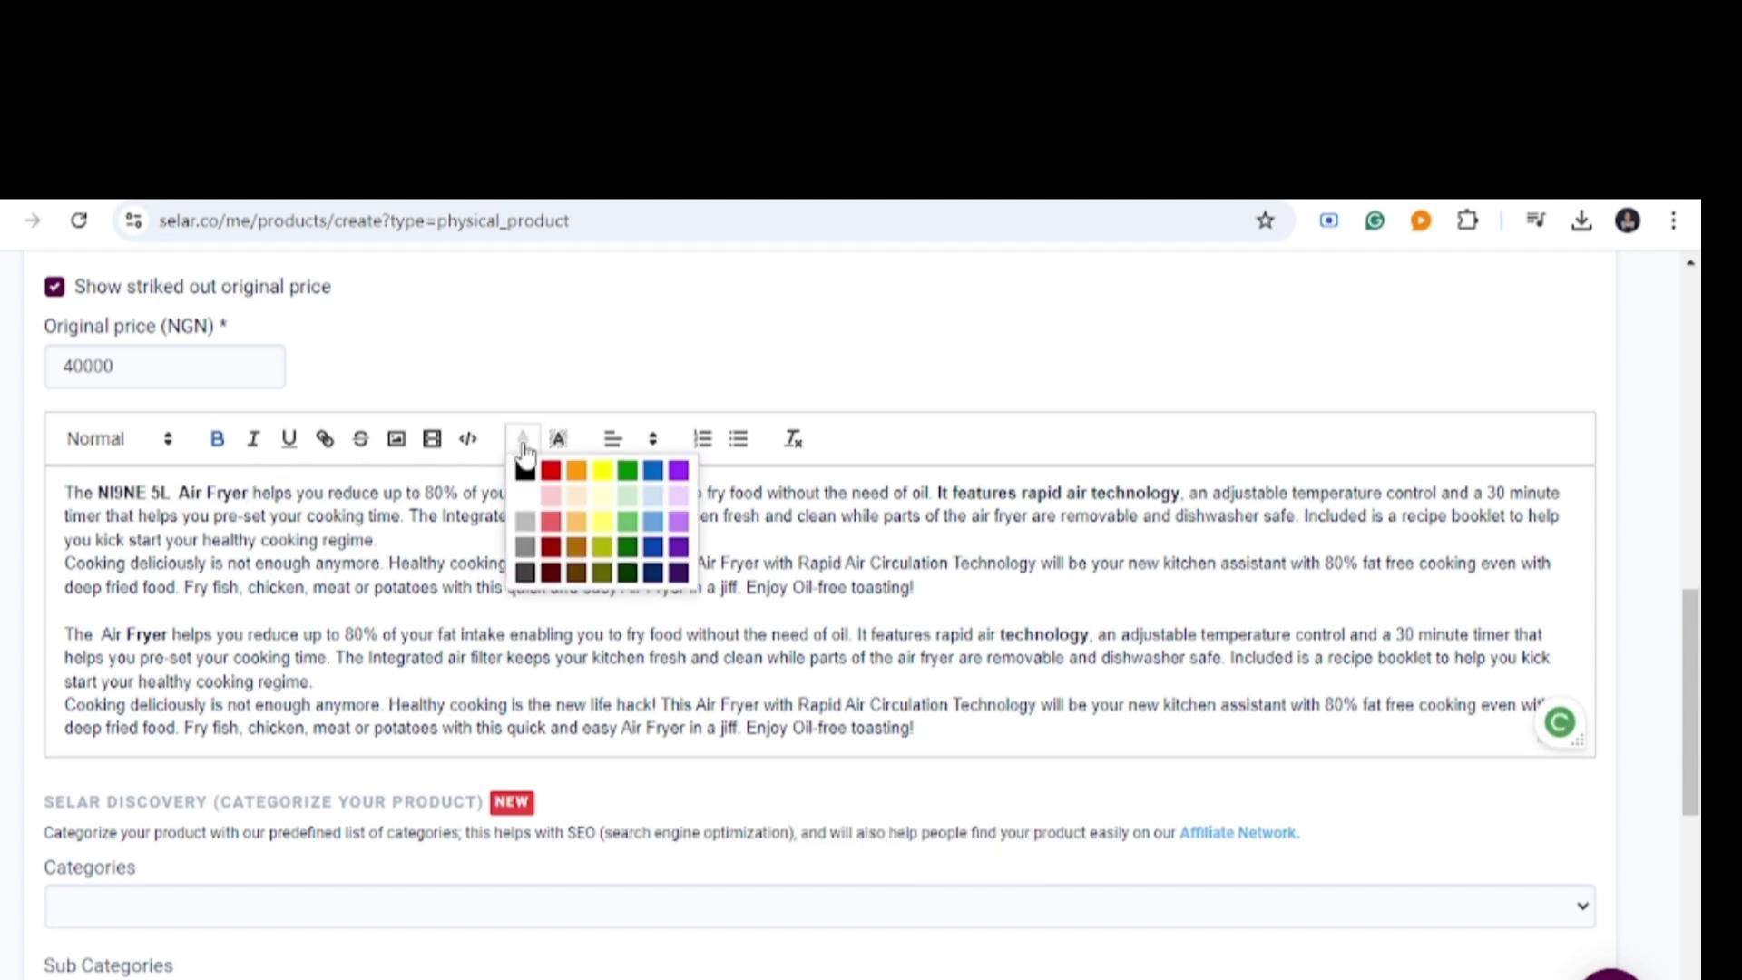
left_click(551, 474)
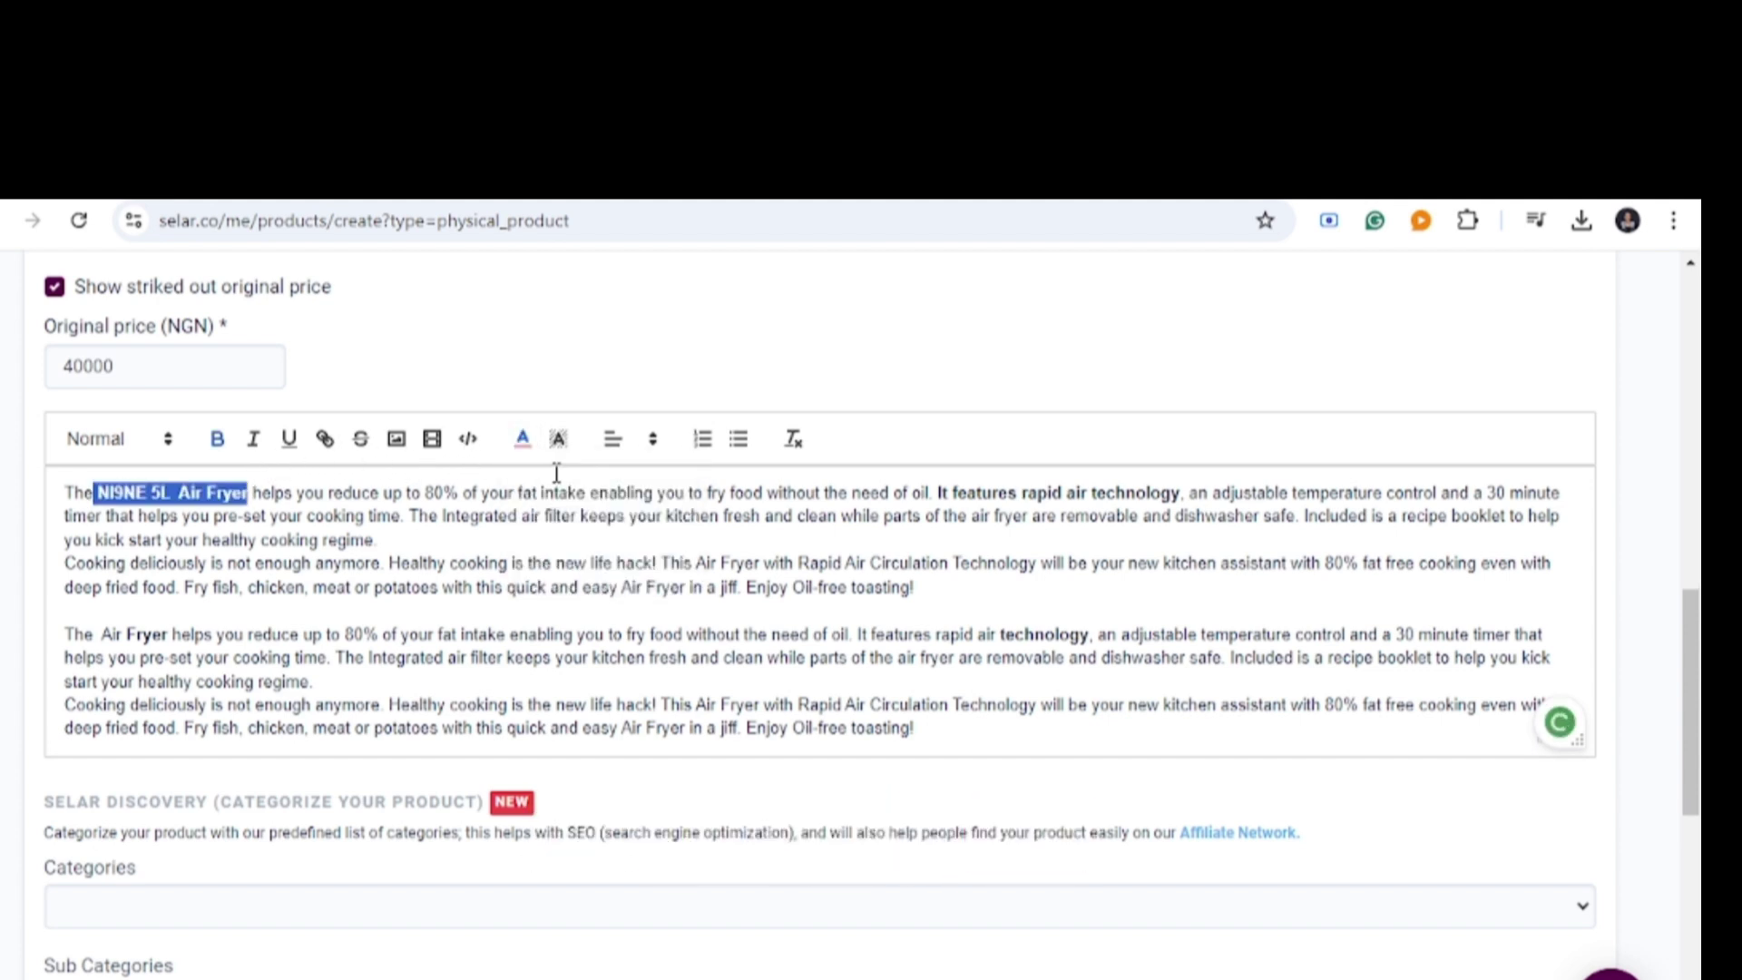
left_click_drag(100, 634, 161, 631)
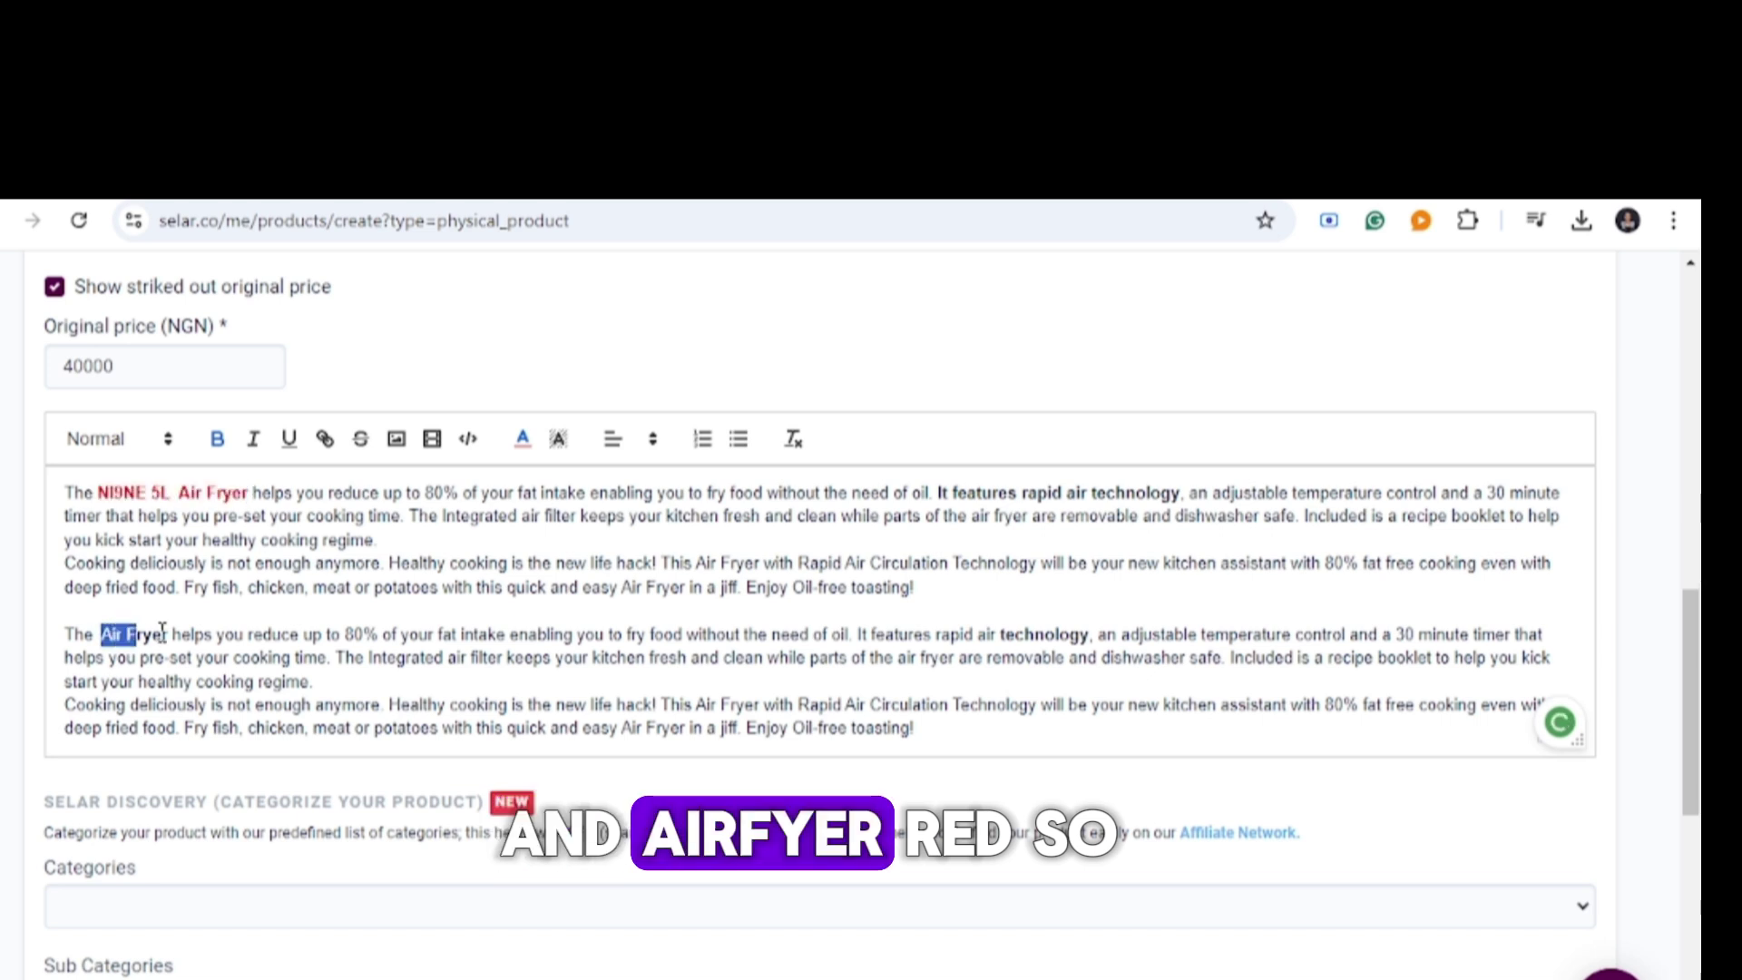
left_click(525, 441)
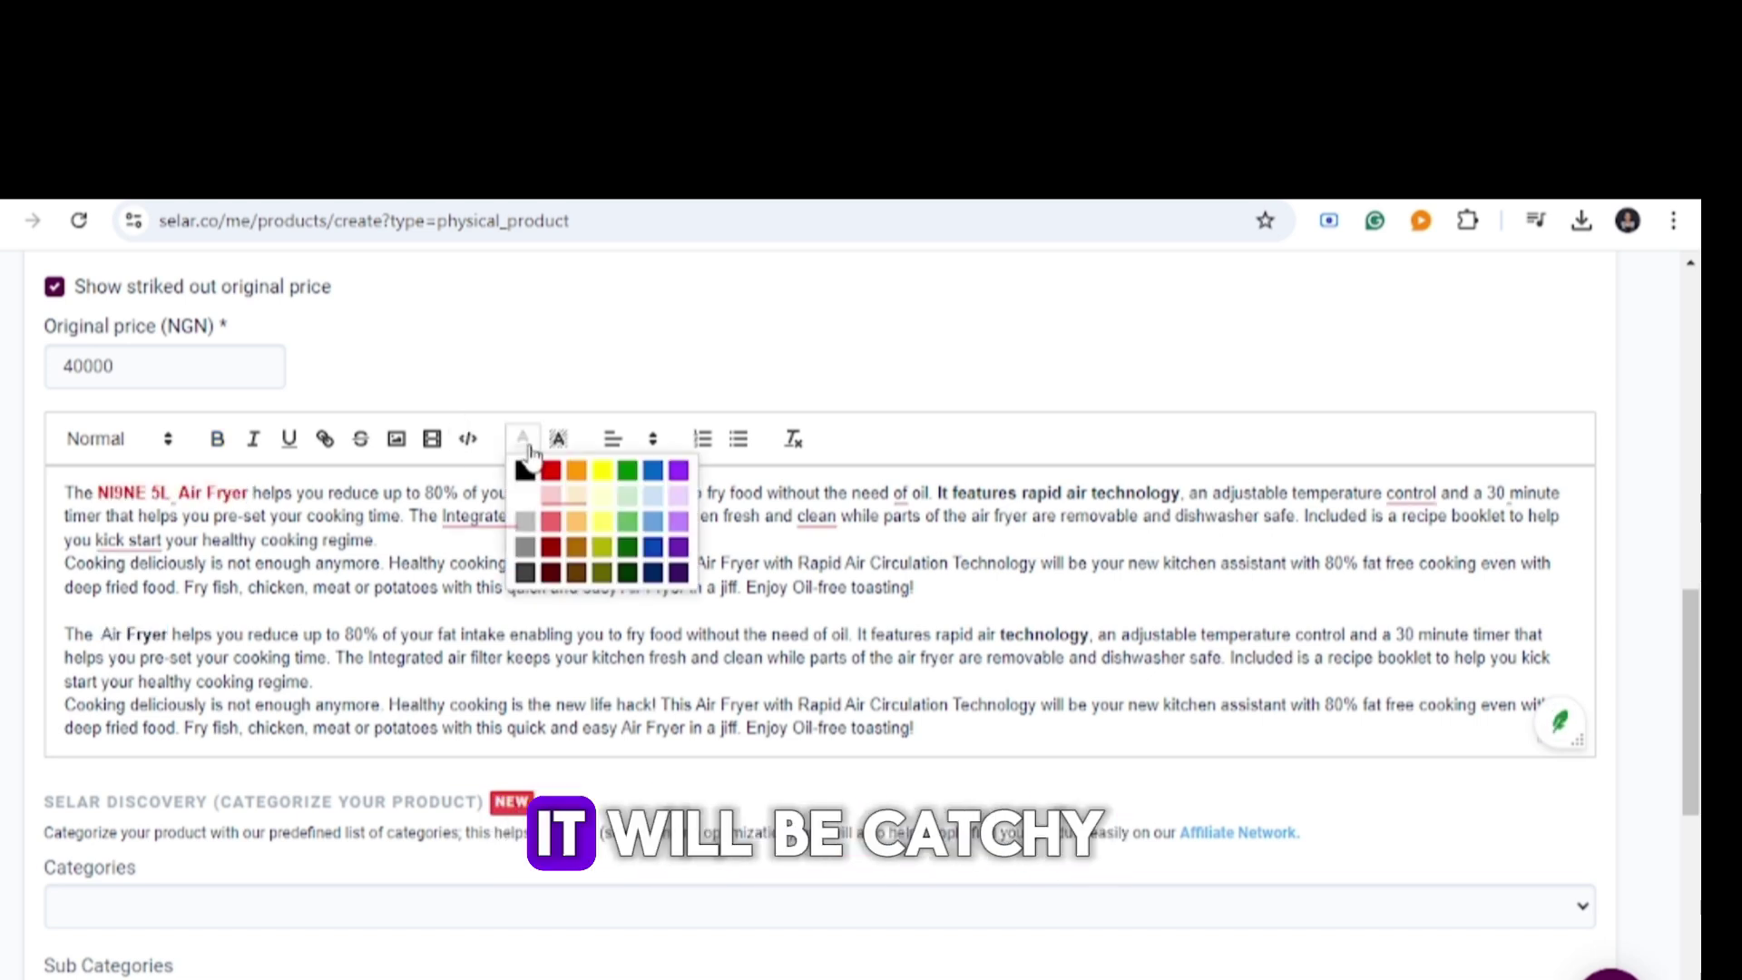
left_click(552, 472)
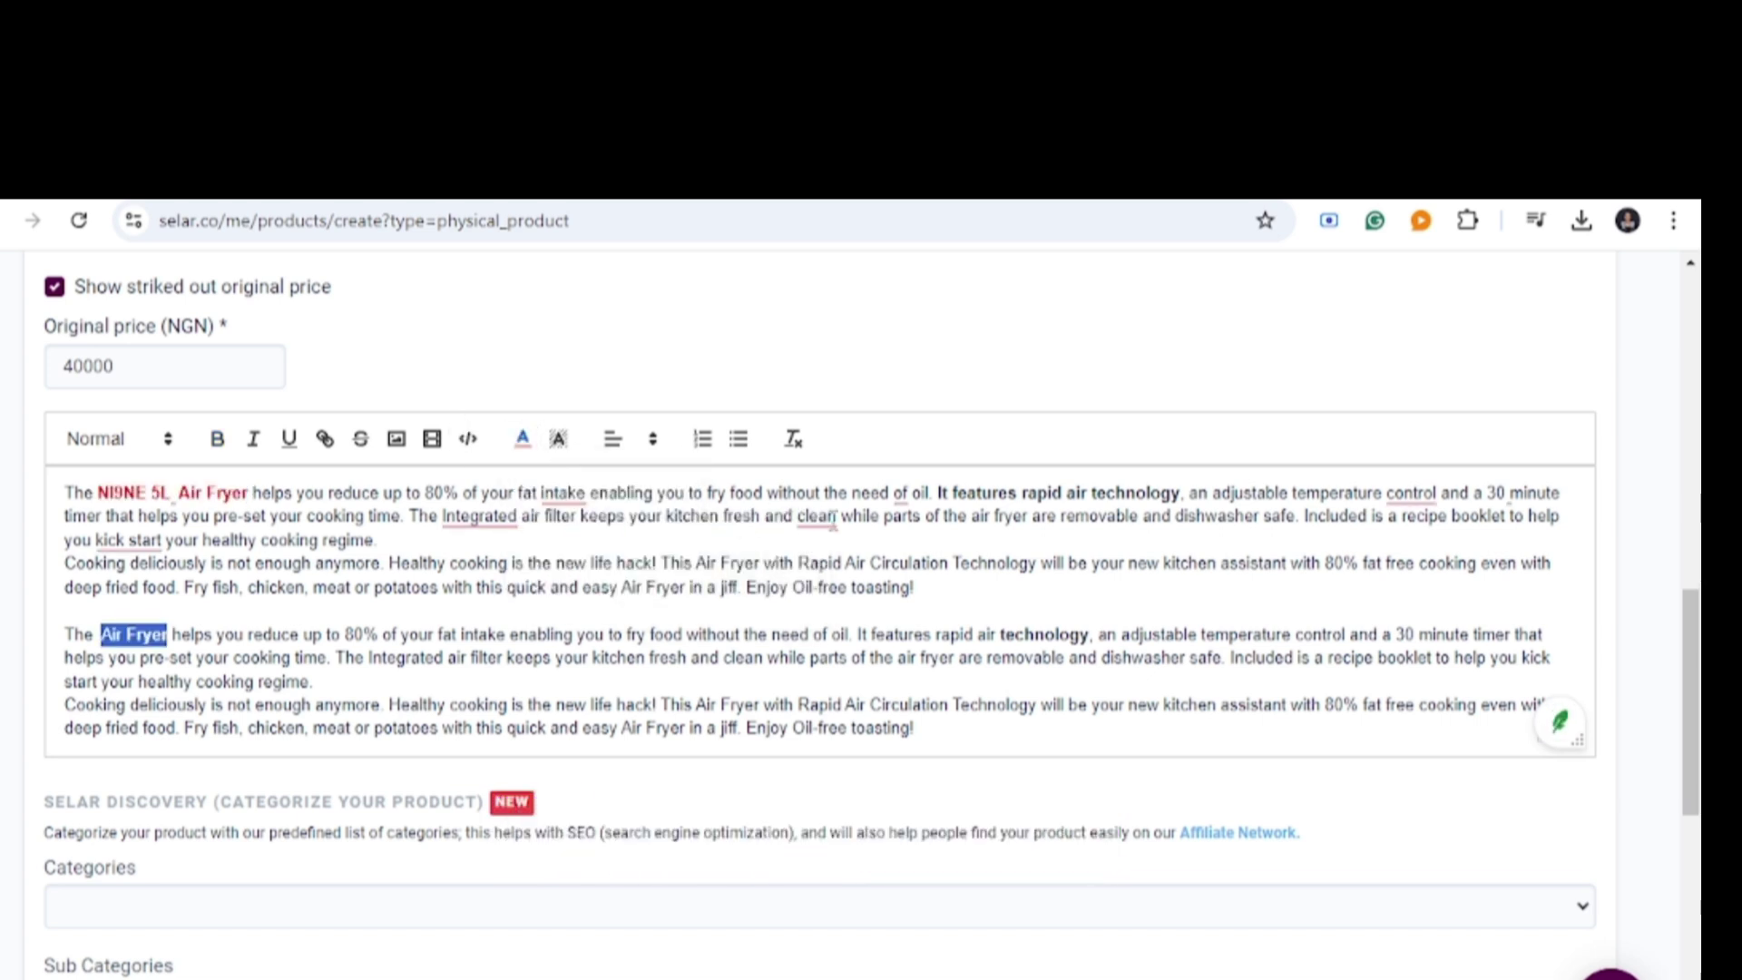
Accept the grammar suggestions in the first description paragraph: commas after "clean" and "intake", and "need for oil".
left_click(836, 517)
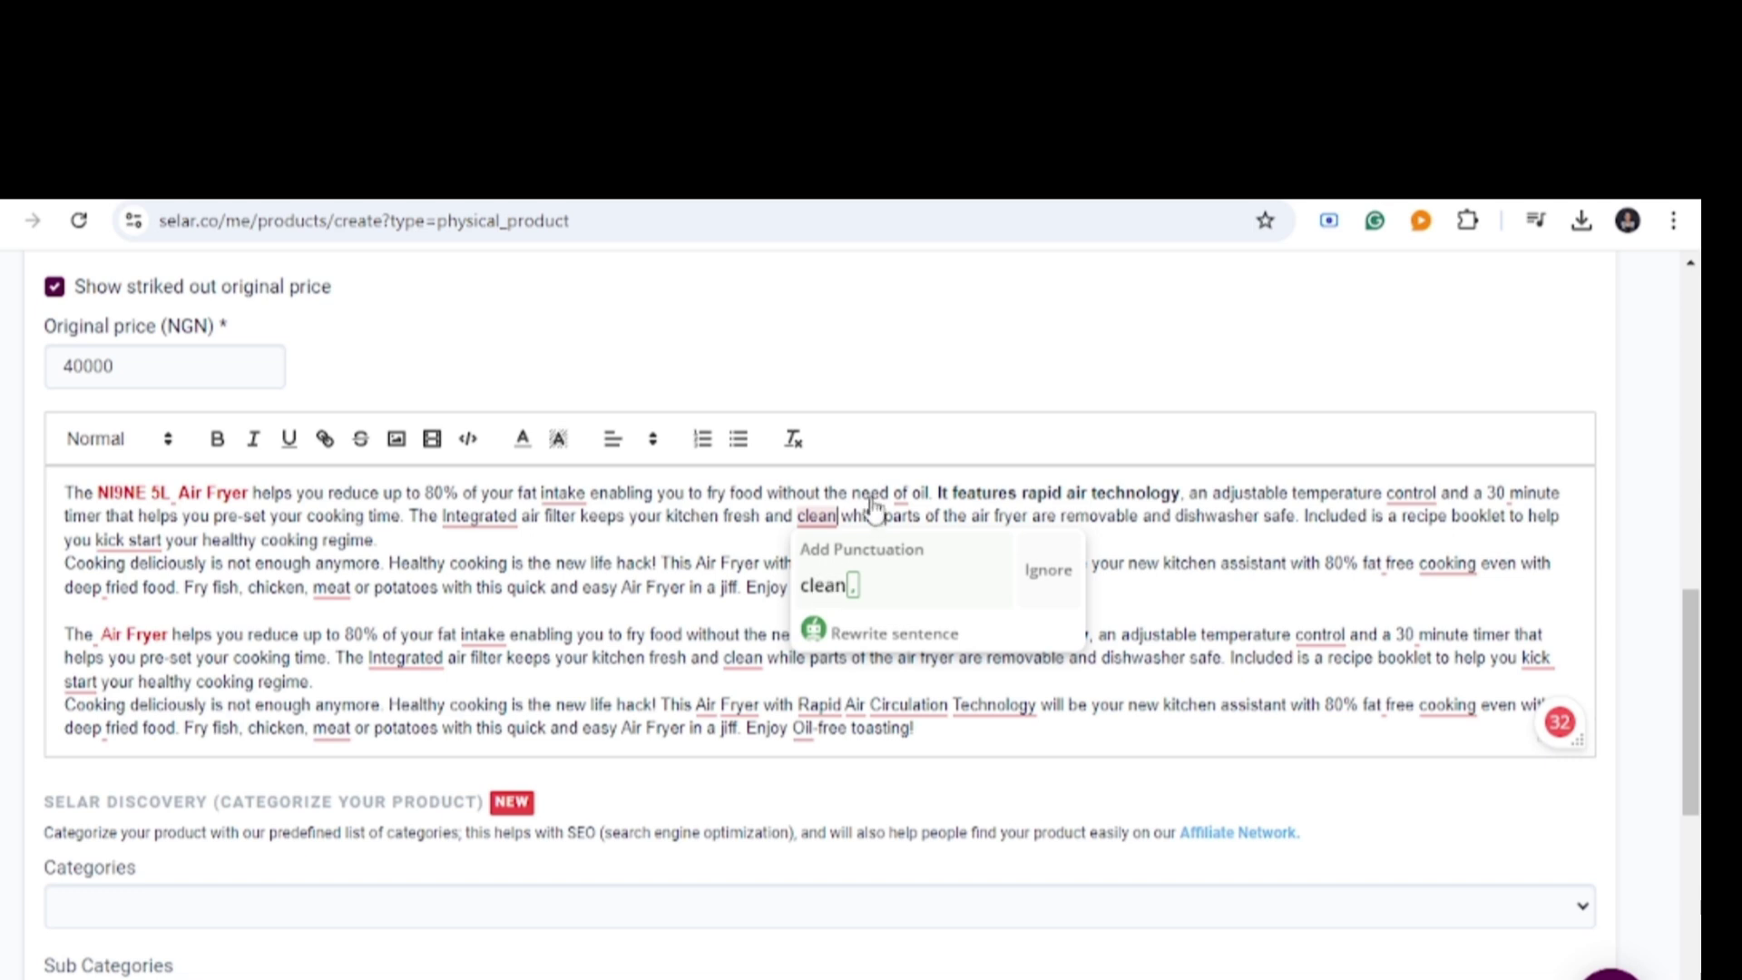
left_click(828, 585)
mouse_move(901, 491)
left_click(934, 575)
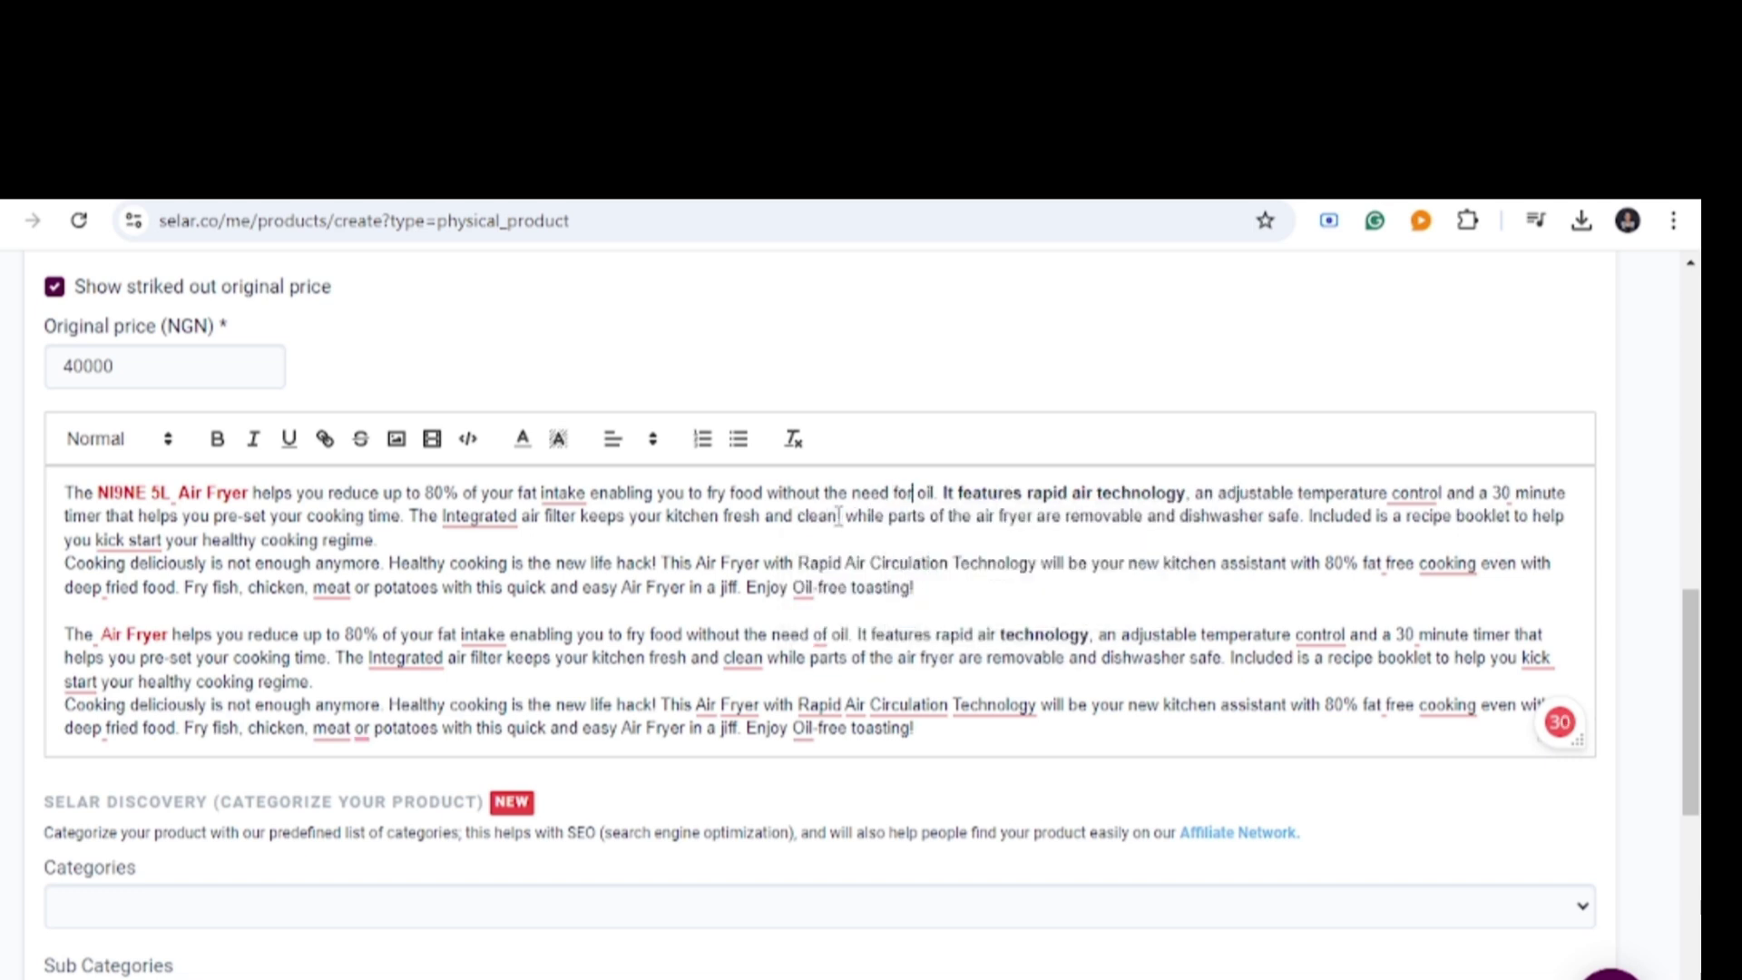
mouse_move(579, 487)
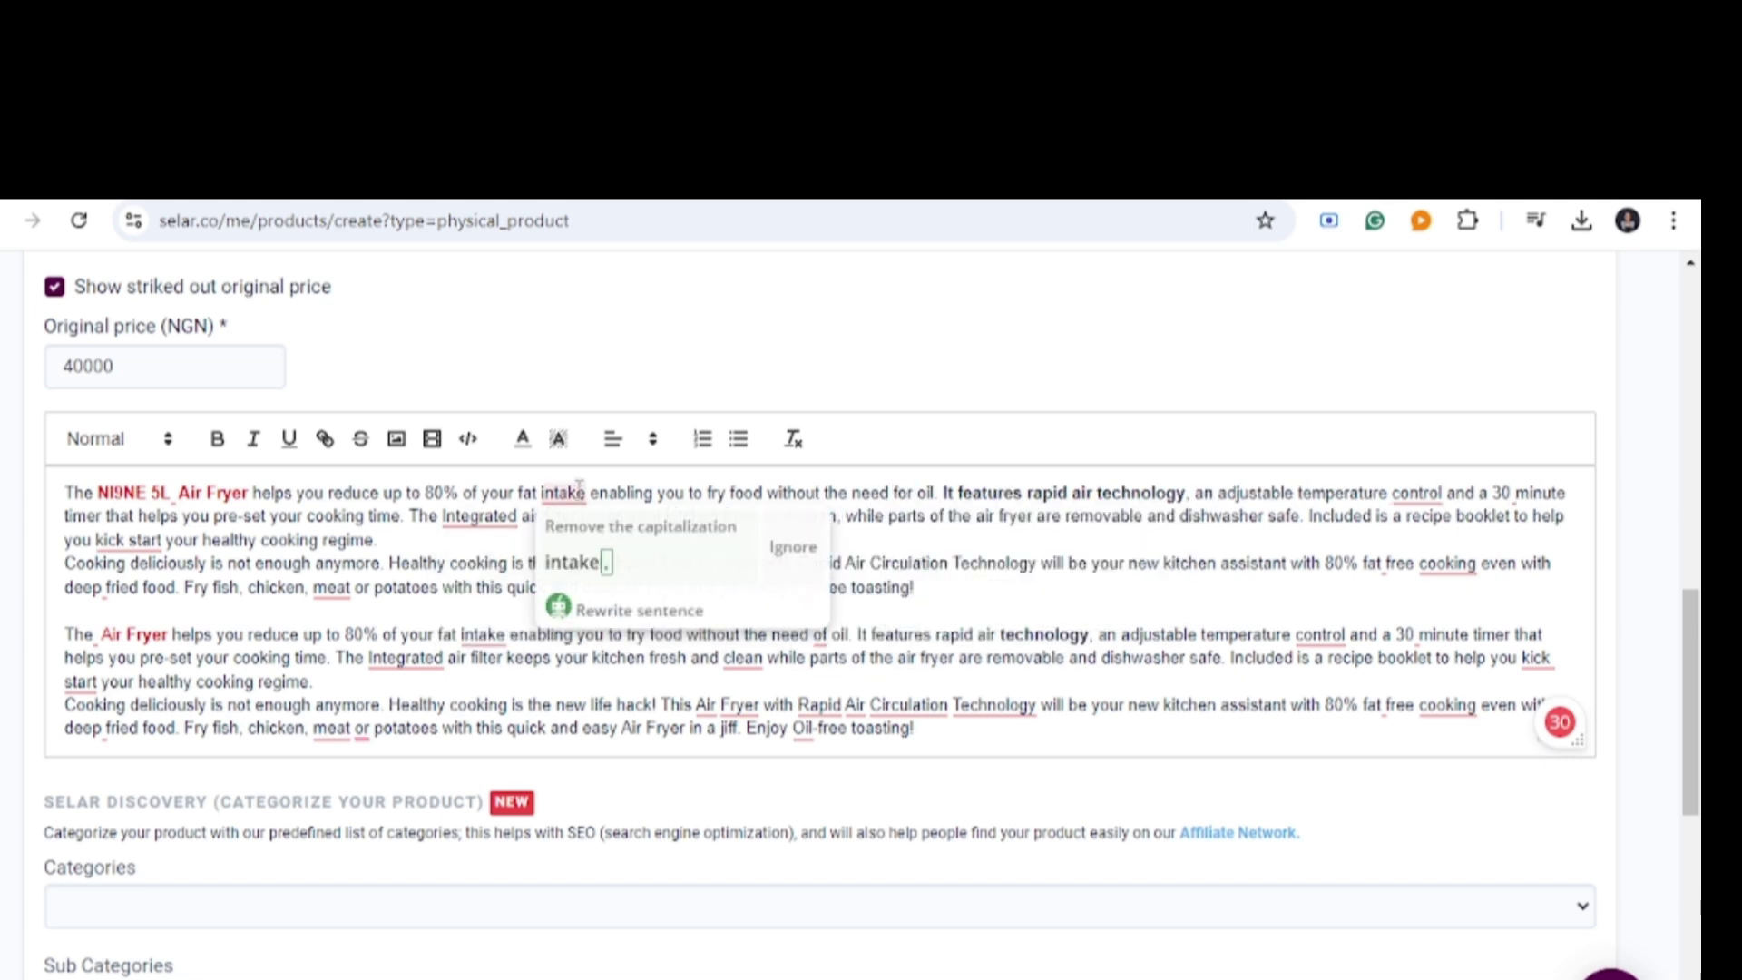
left_click(547, 557)
Accept the suggestions for lowercase "integrated", a comma after "meat" and the single word "kickstart" in the description's first half.
mouse_move(491, 520)
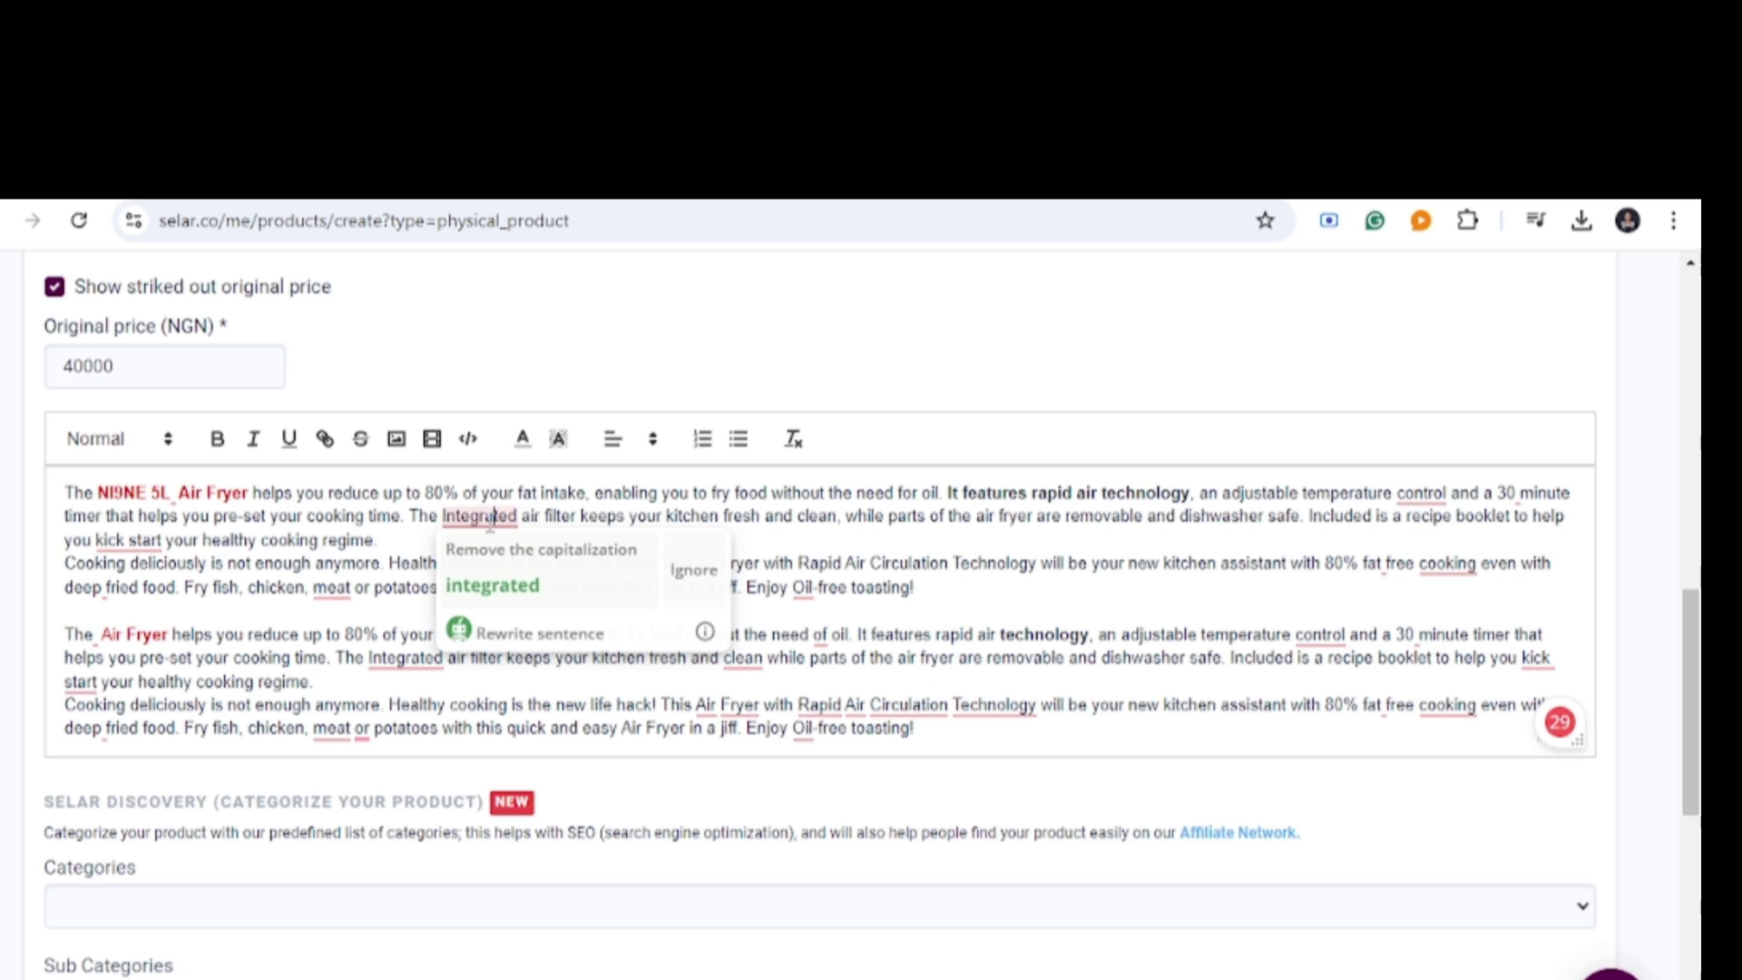
left_click(501, 586)
mouse_move(331, 588)
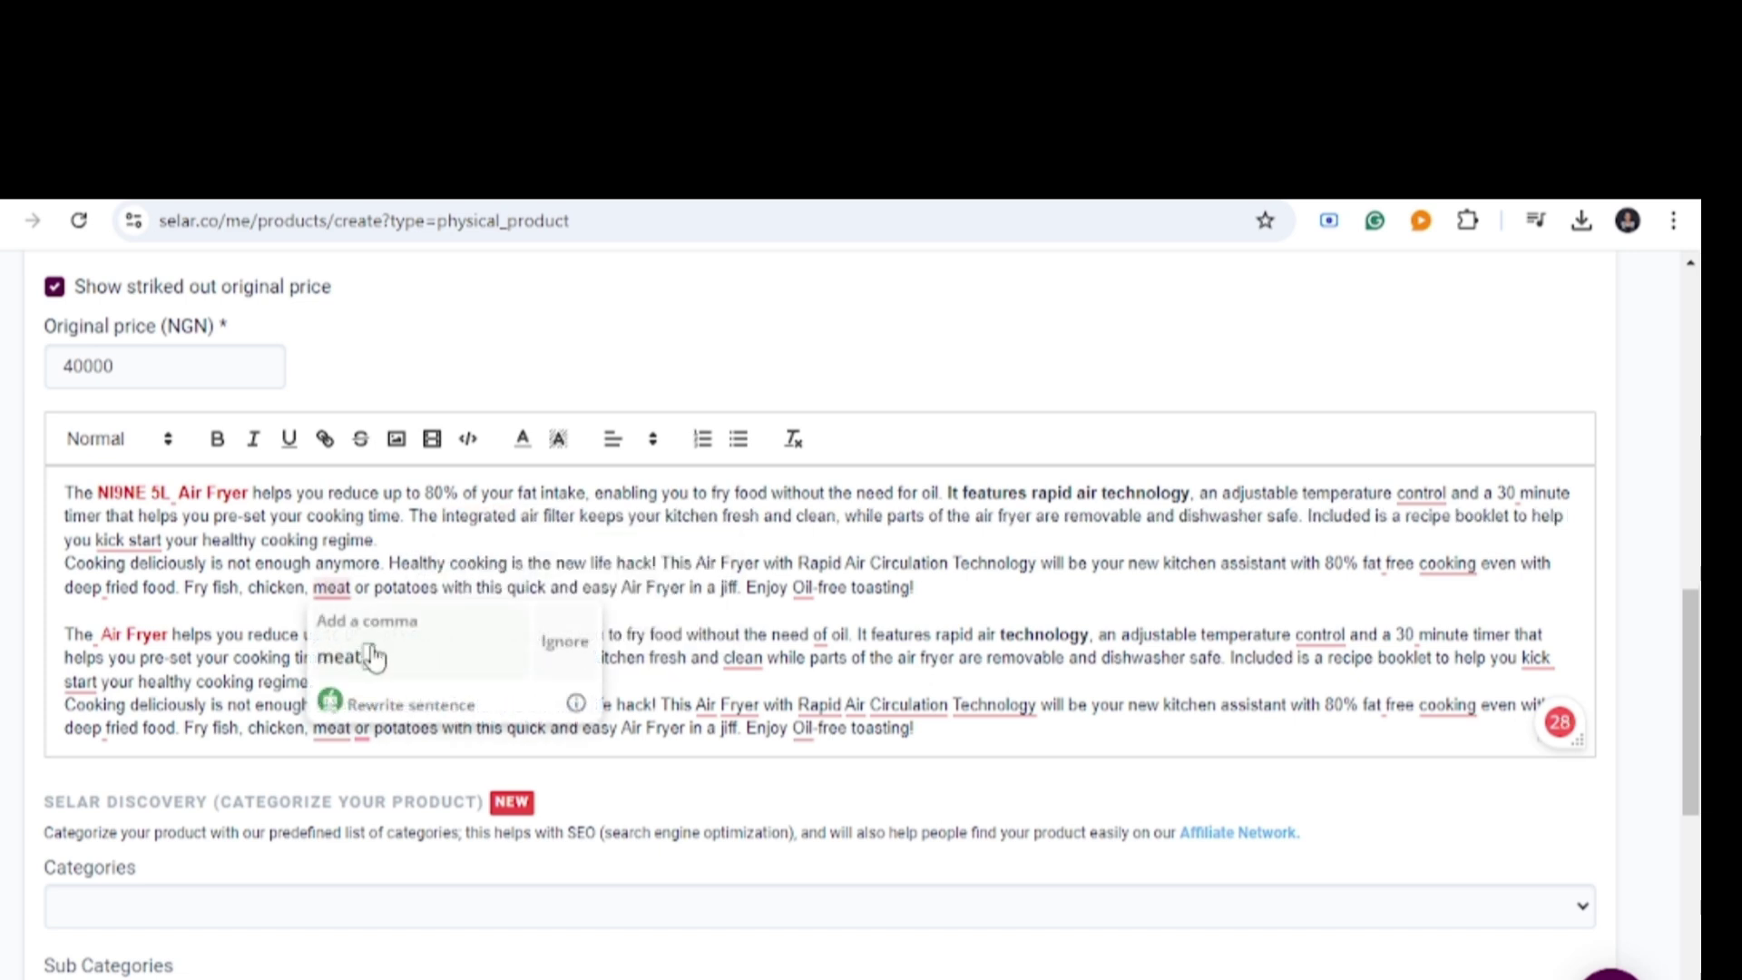
left_click(372, 655)
mouse_move(127, 535)
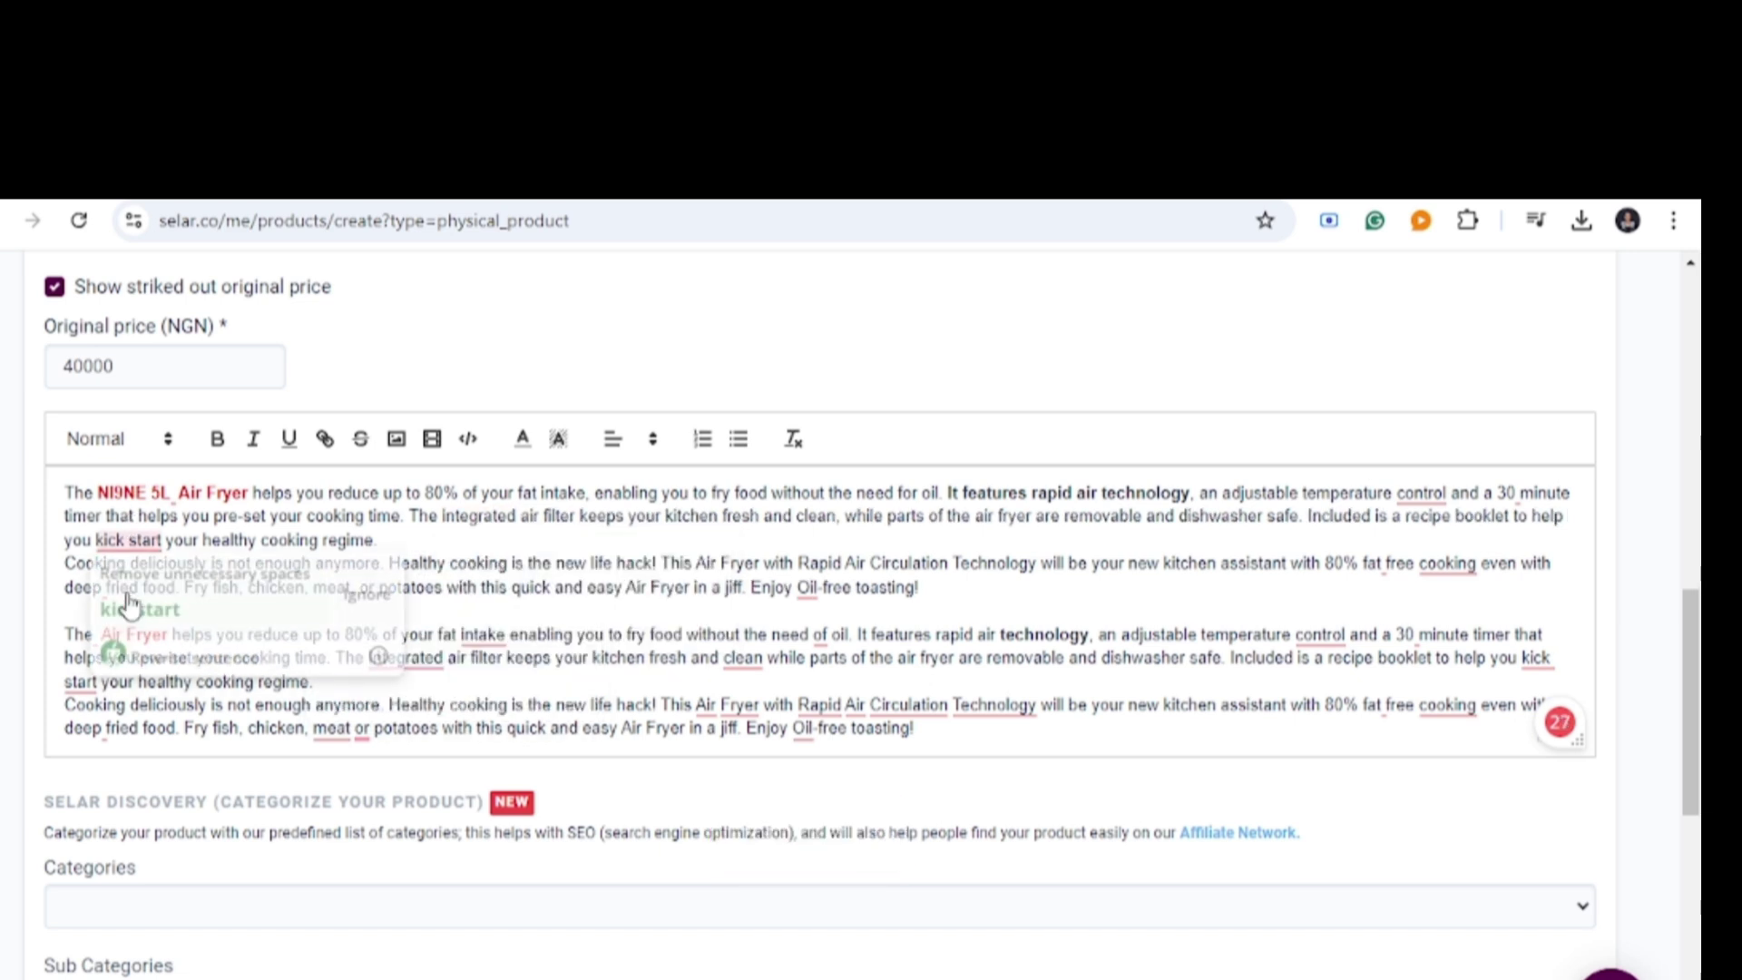
left_click(136, 605)
Set the product's category to Electronics and Gadgets and its sub category to Accessories.
scroll(503, 578, "down", 4)
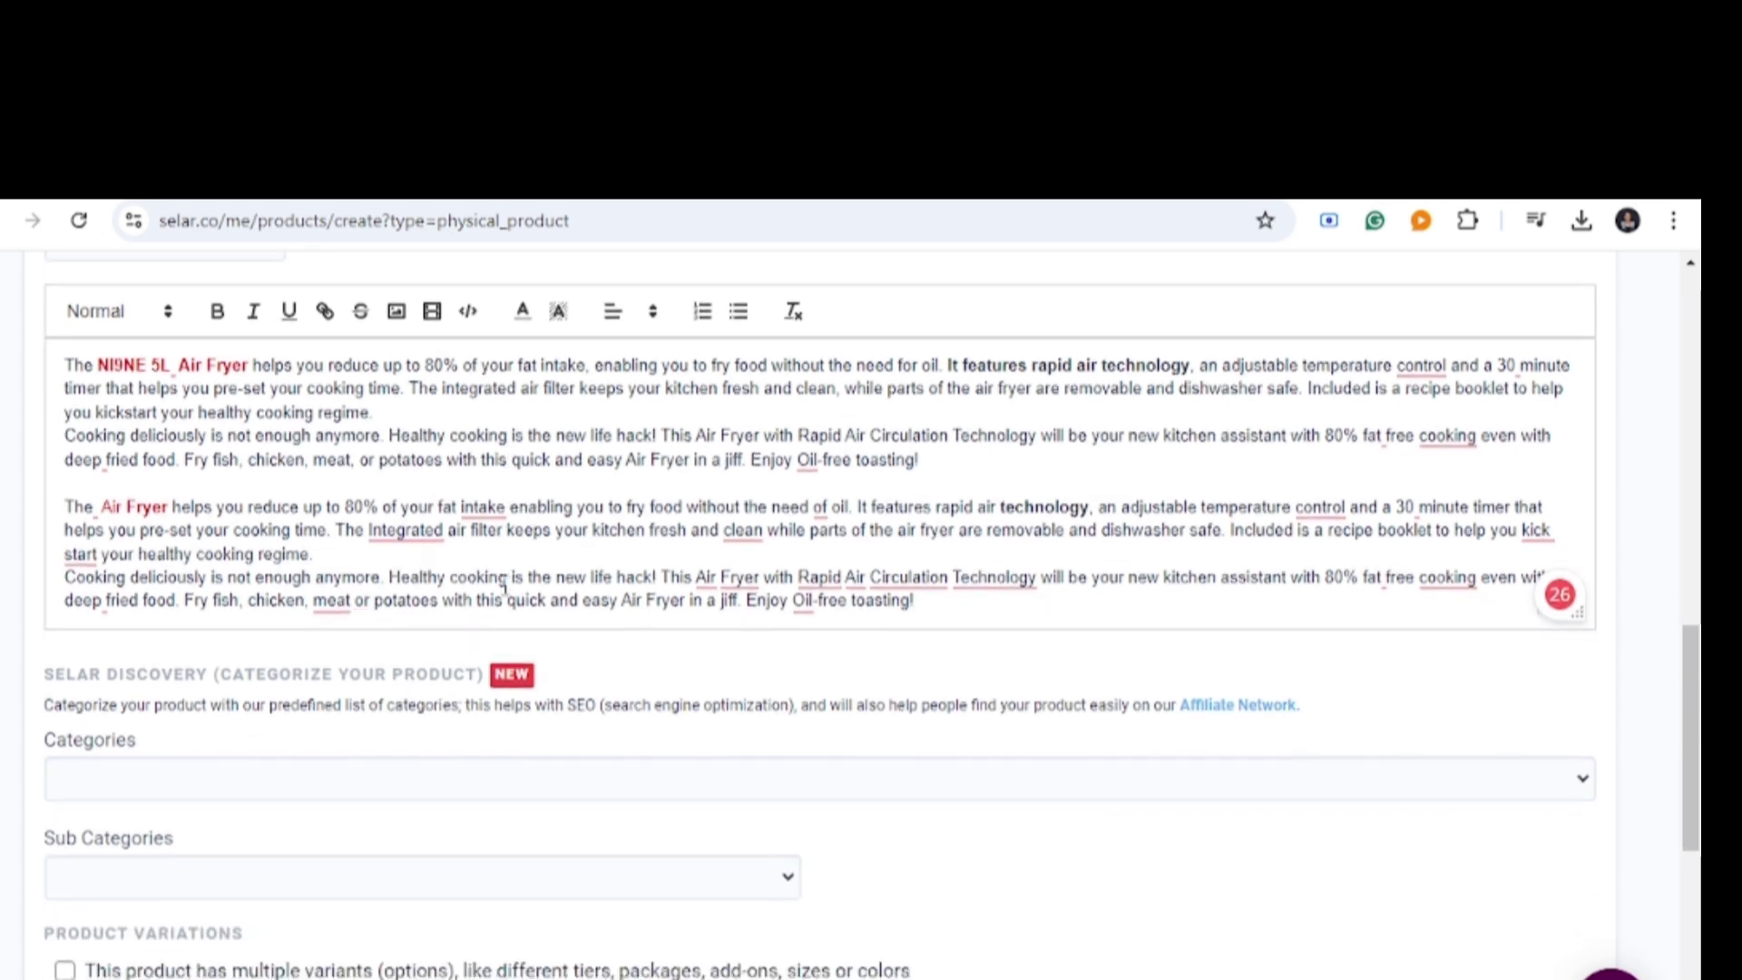
left_click(130, 532)
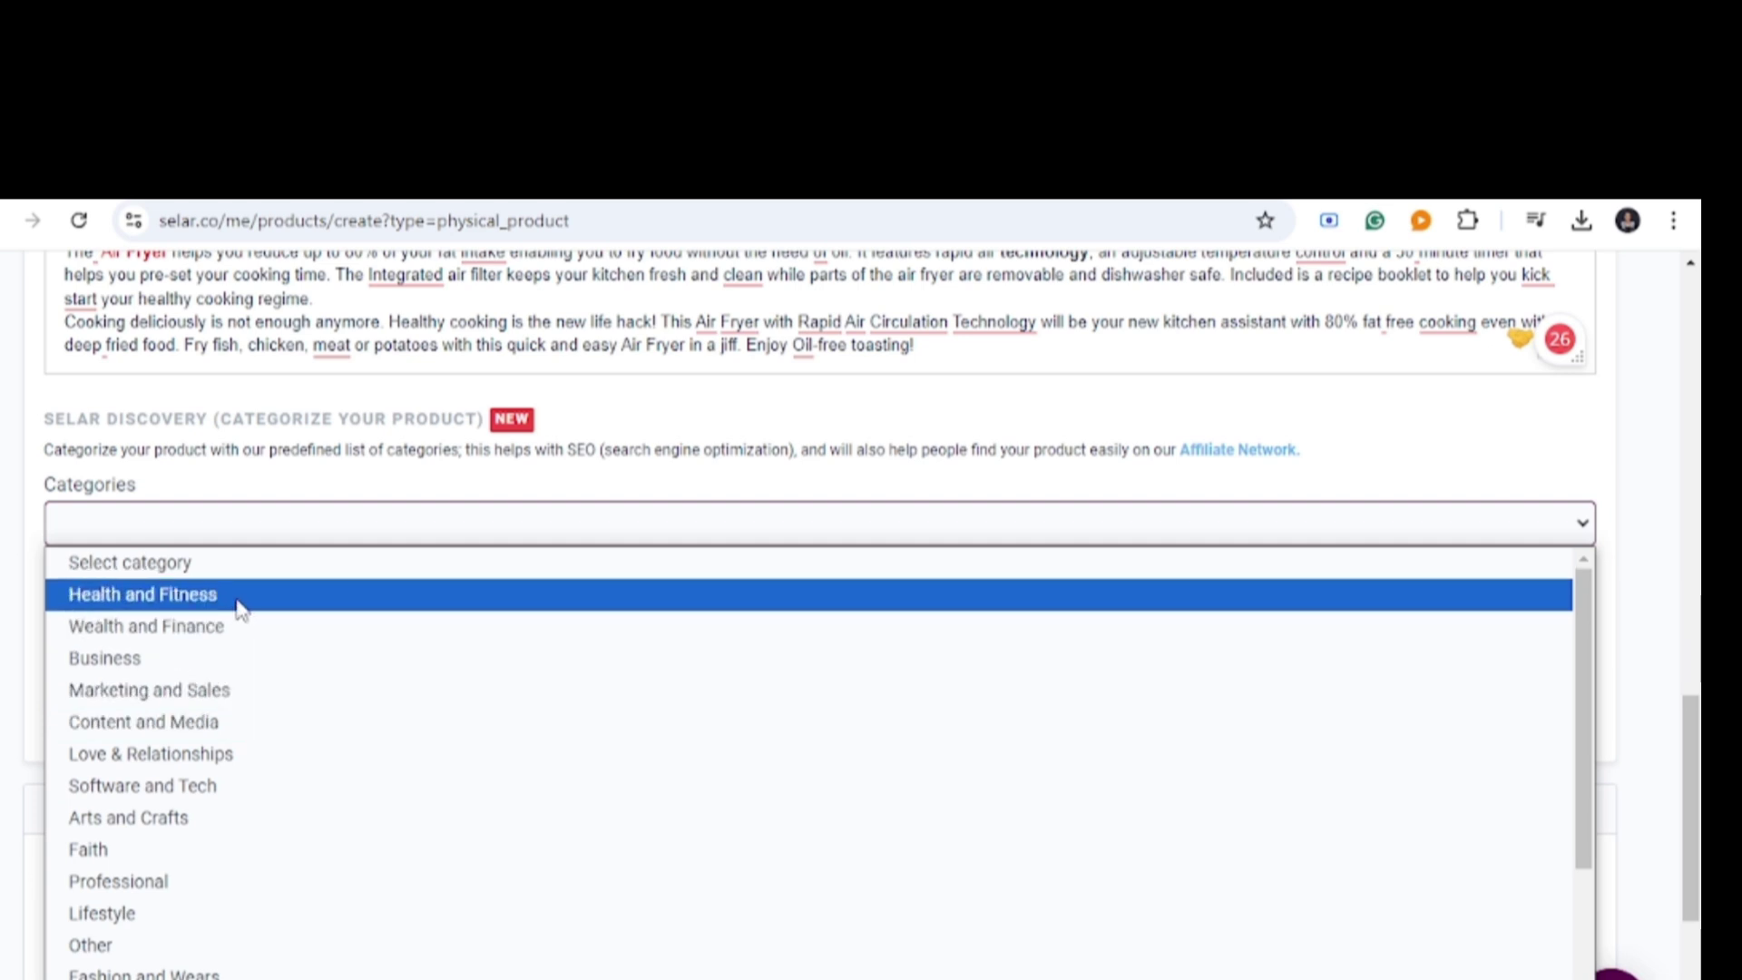
scroll(226, 662, "down", 3)
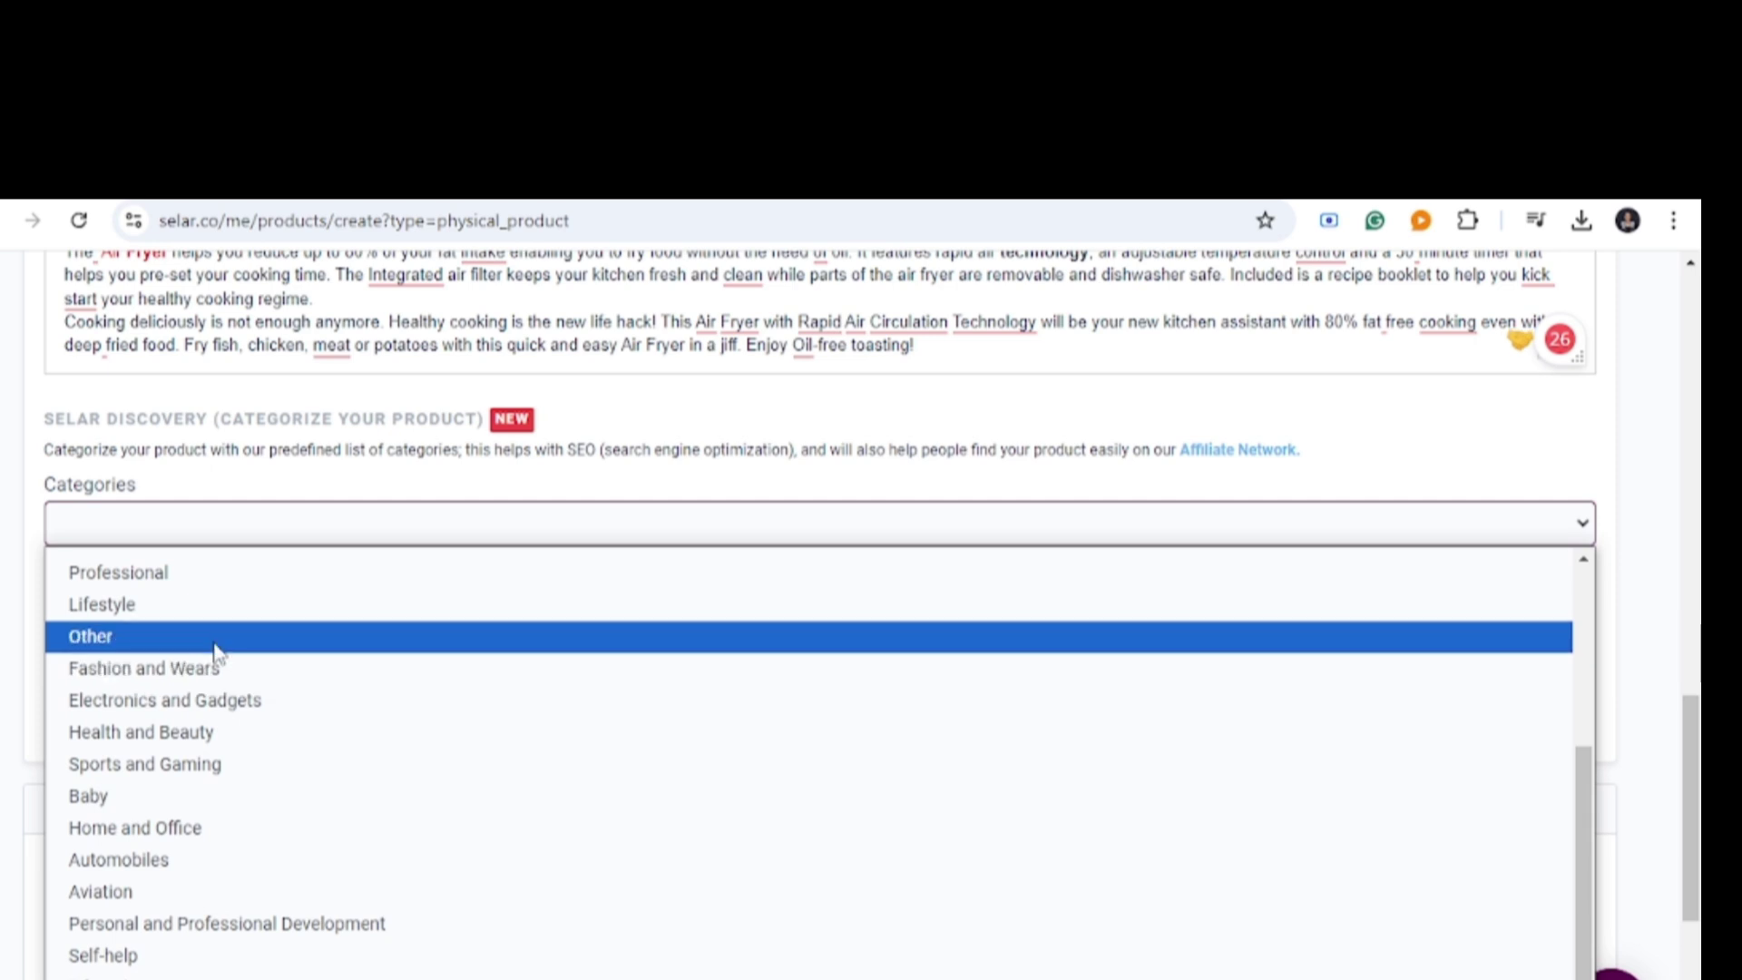
scroll(216, 651, "up", 3)
key("e")
key("Return")
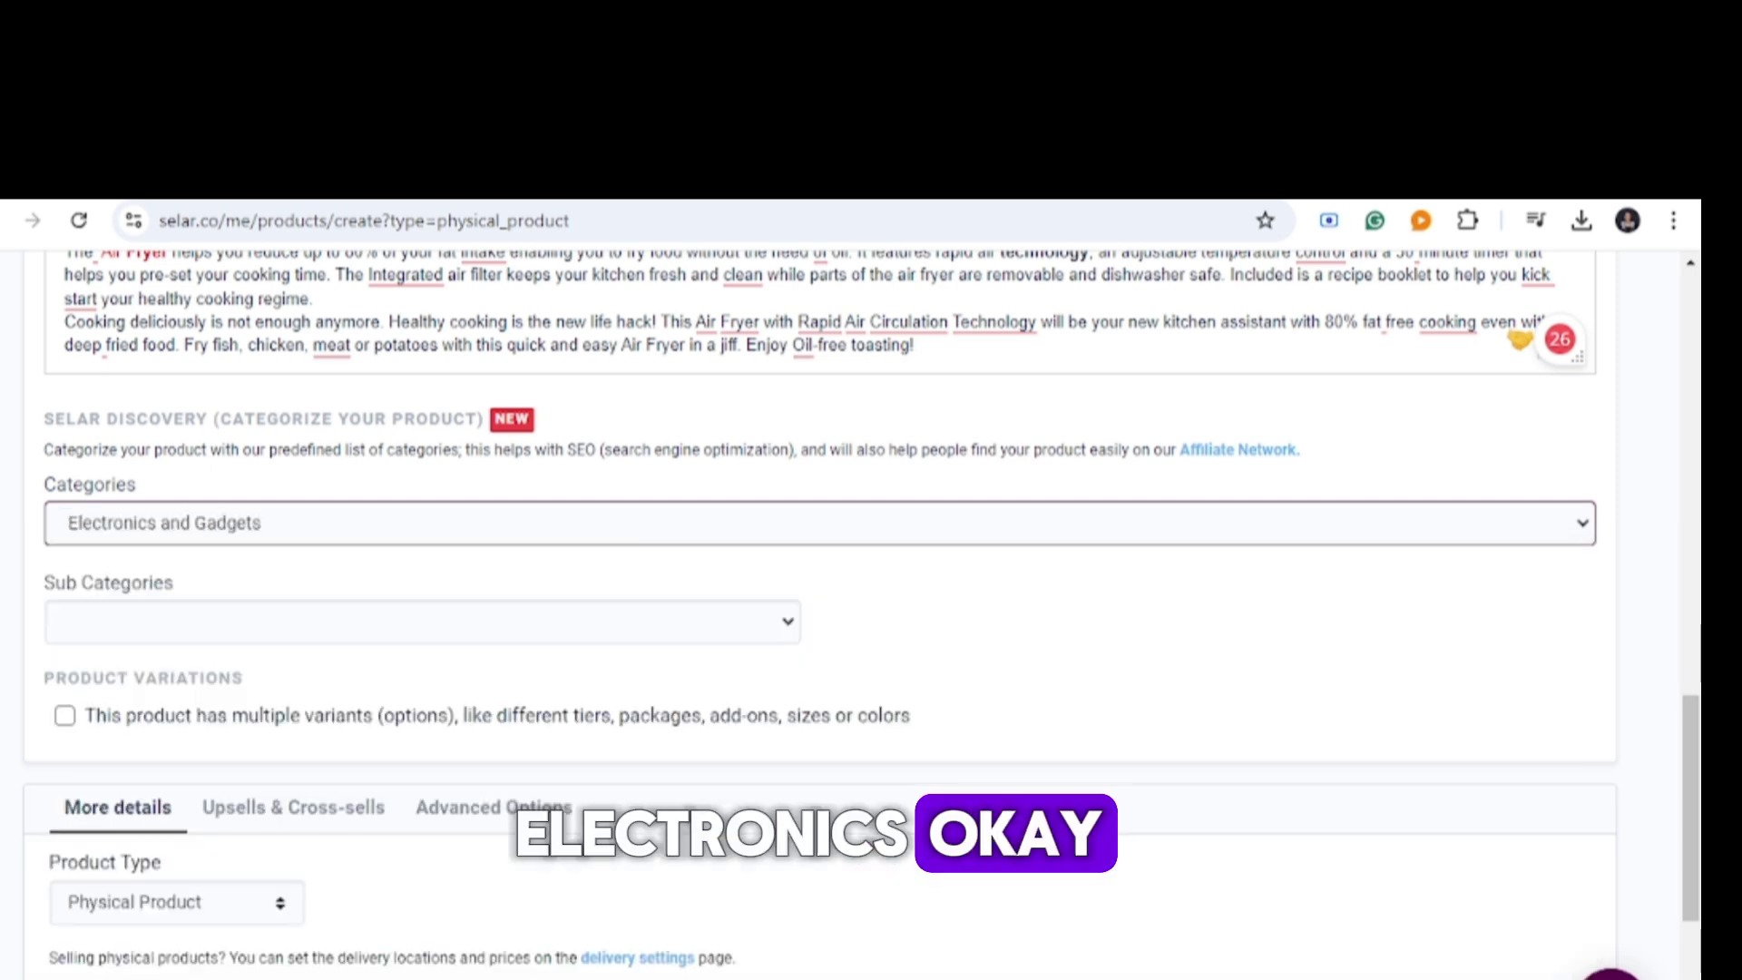
left_click(231, 626)
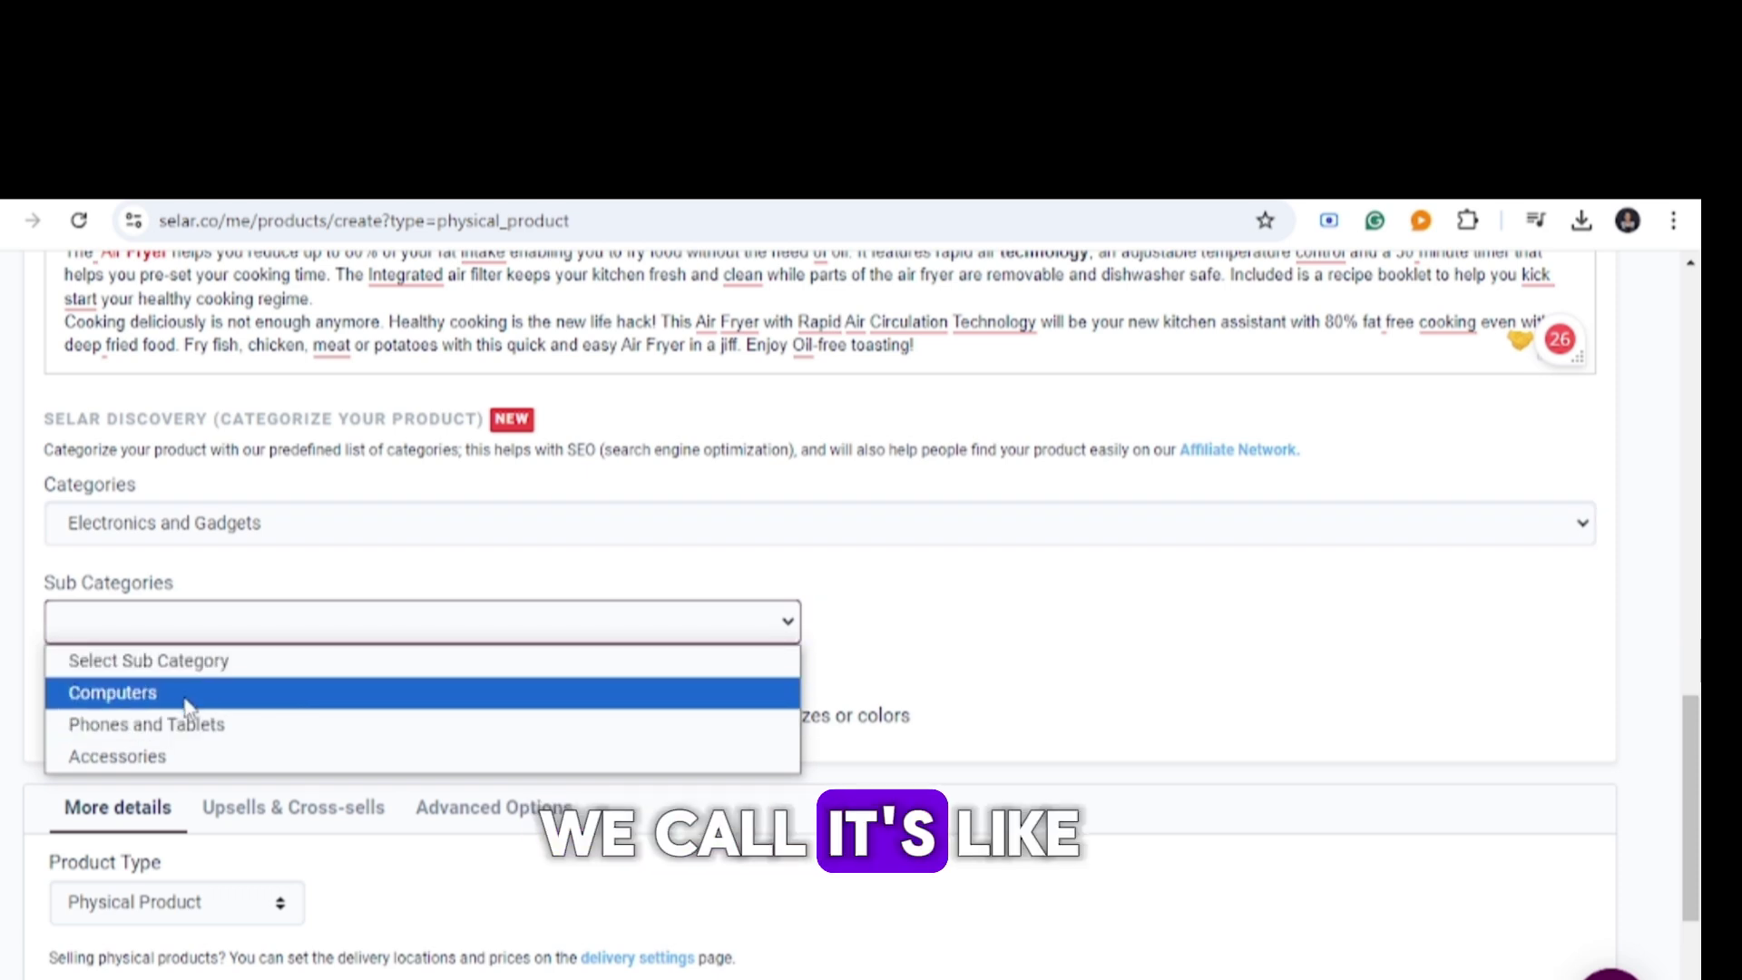
left_click(189, 753)
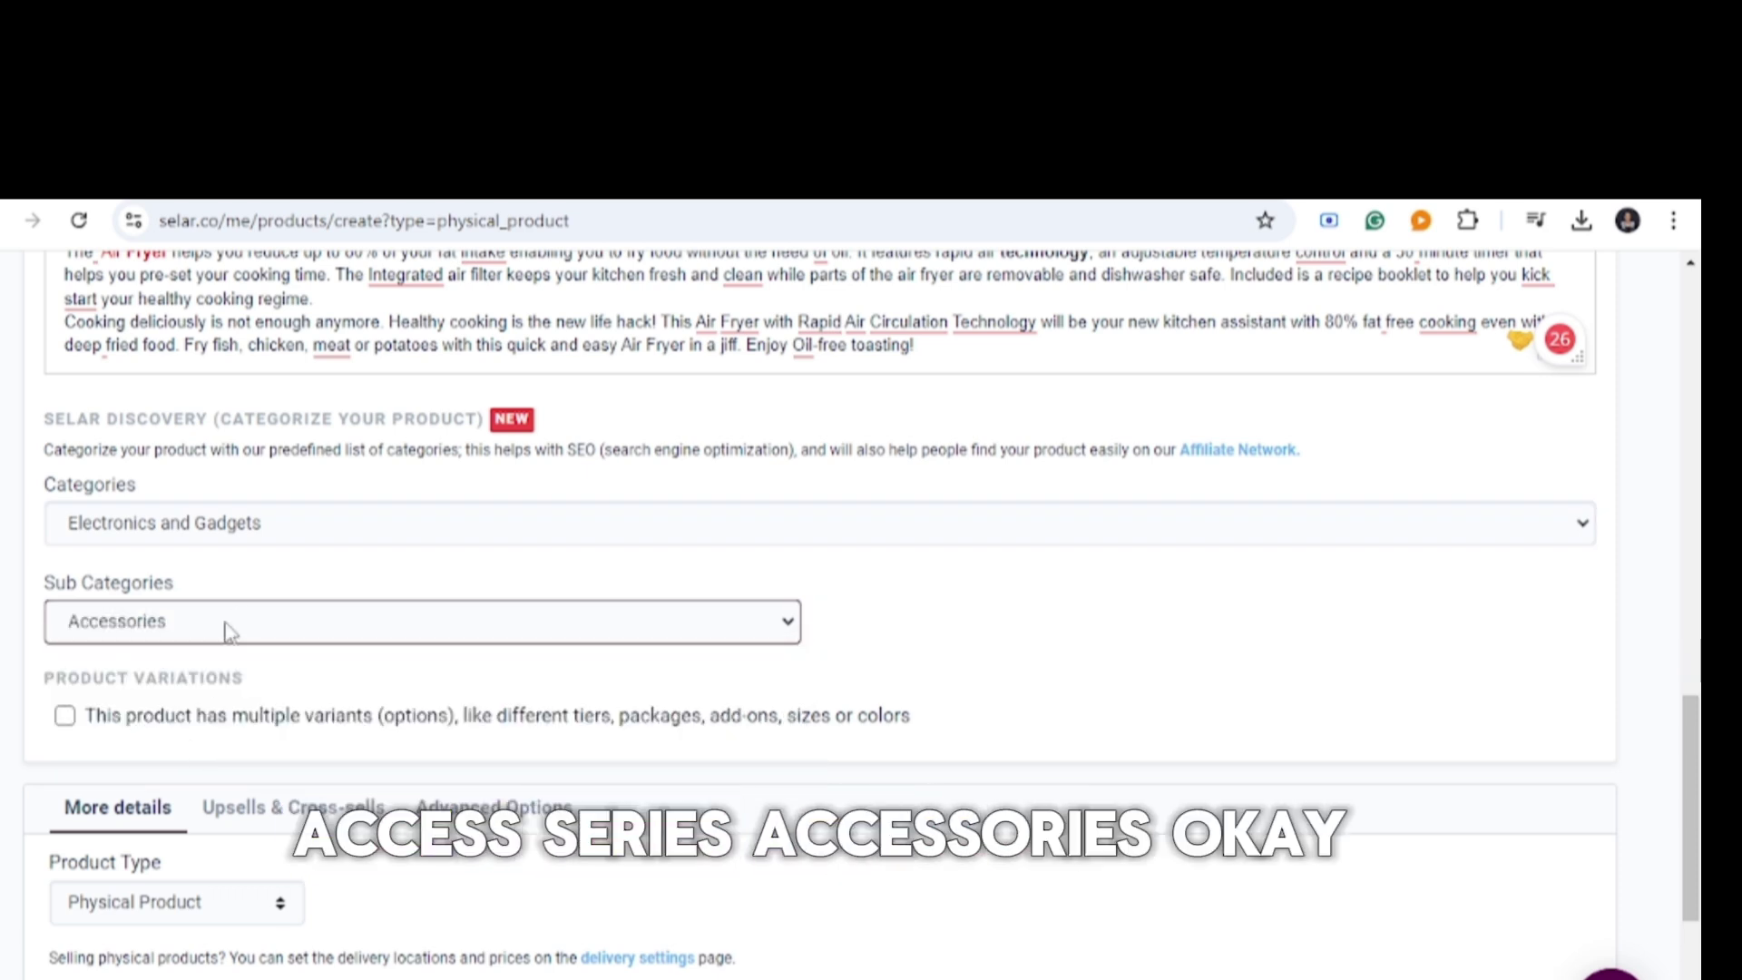
Mark the product as having multiple variants and add a first variant, keeping its default name.
scroll(313, 615, "down", 3)
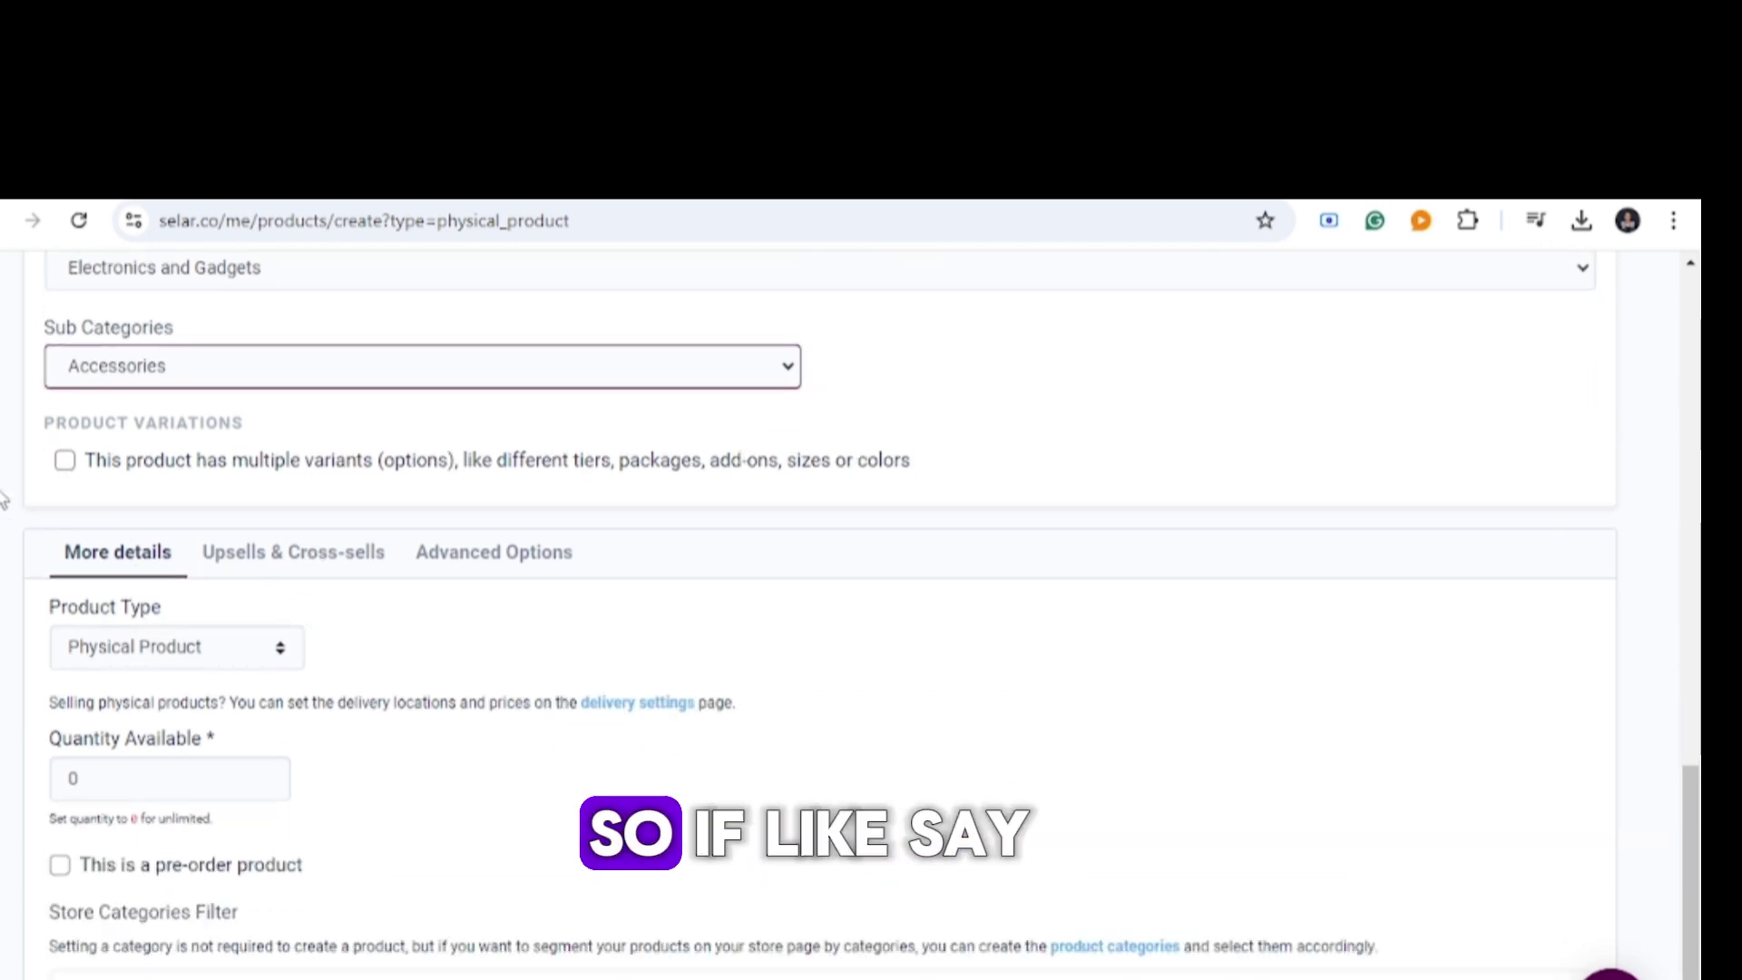
left_click(65, 460)
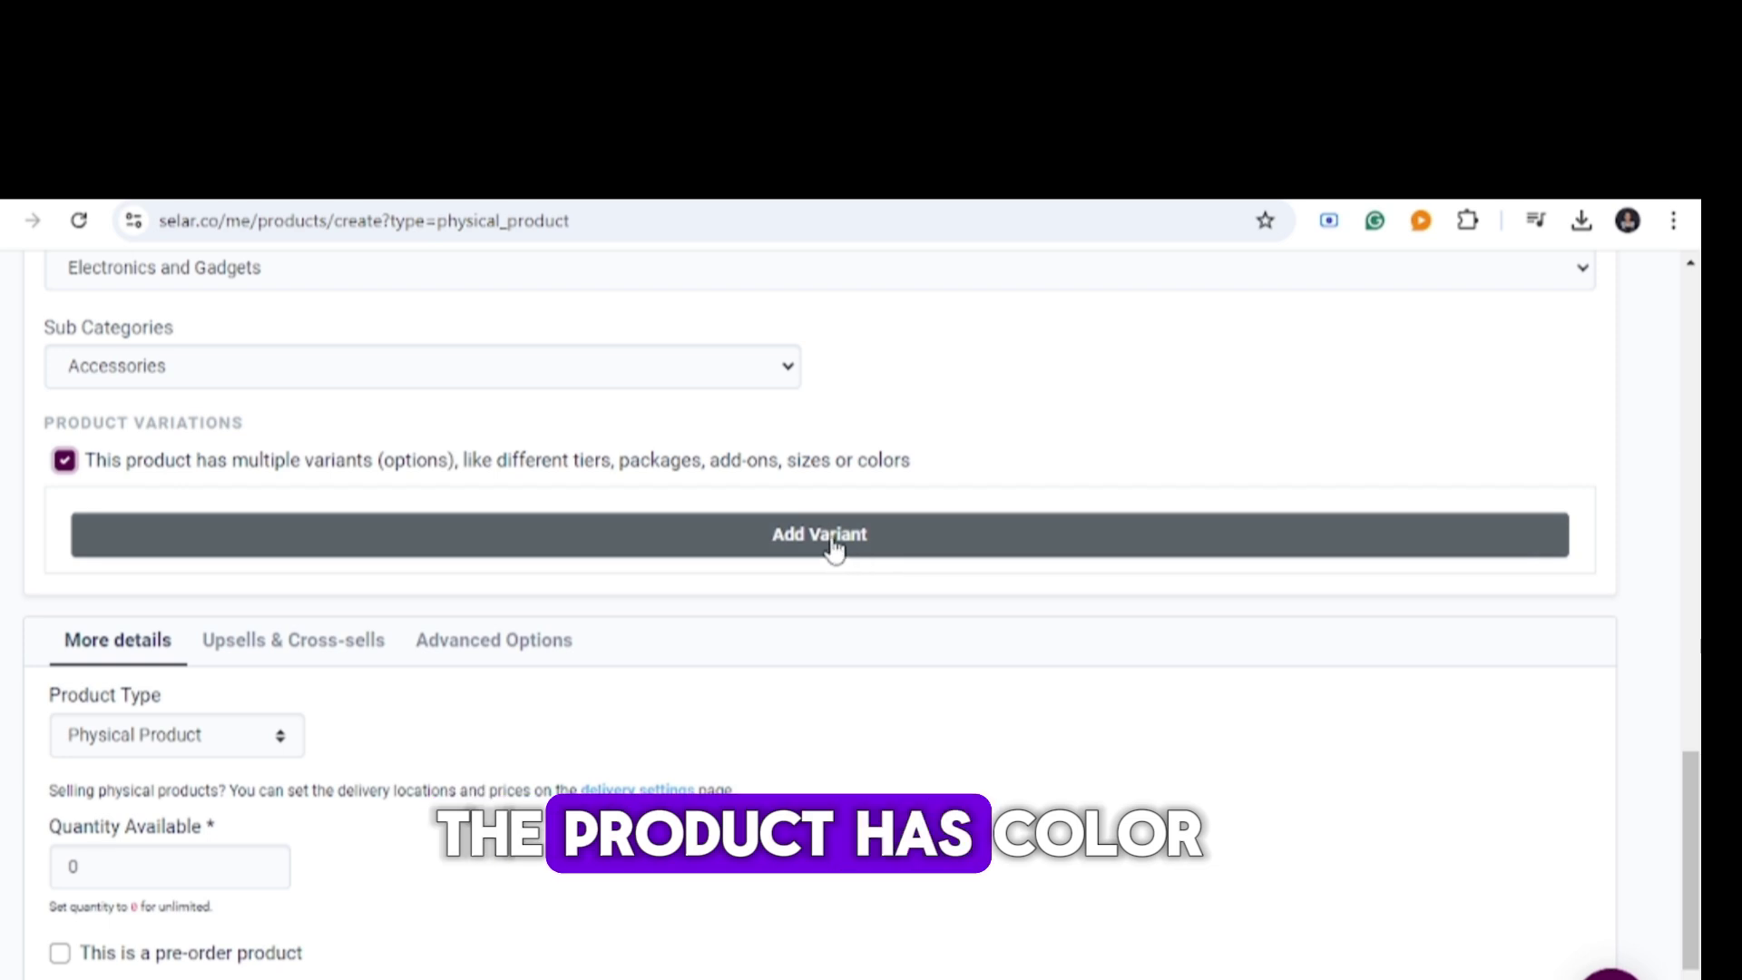
left_click(833, 548)
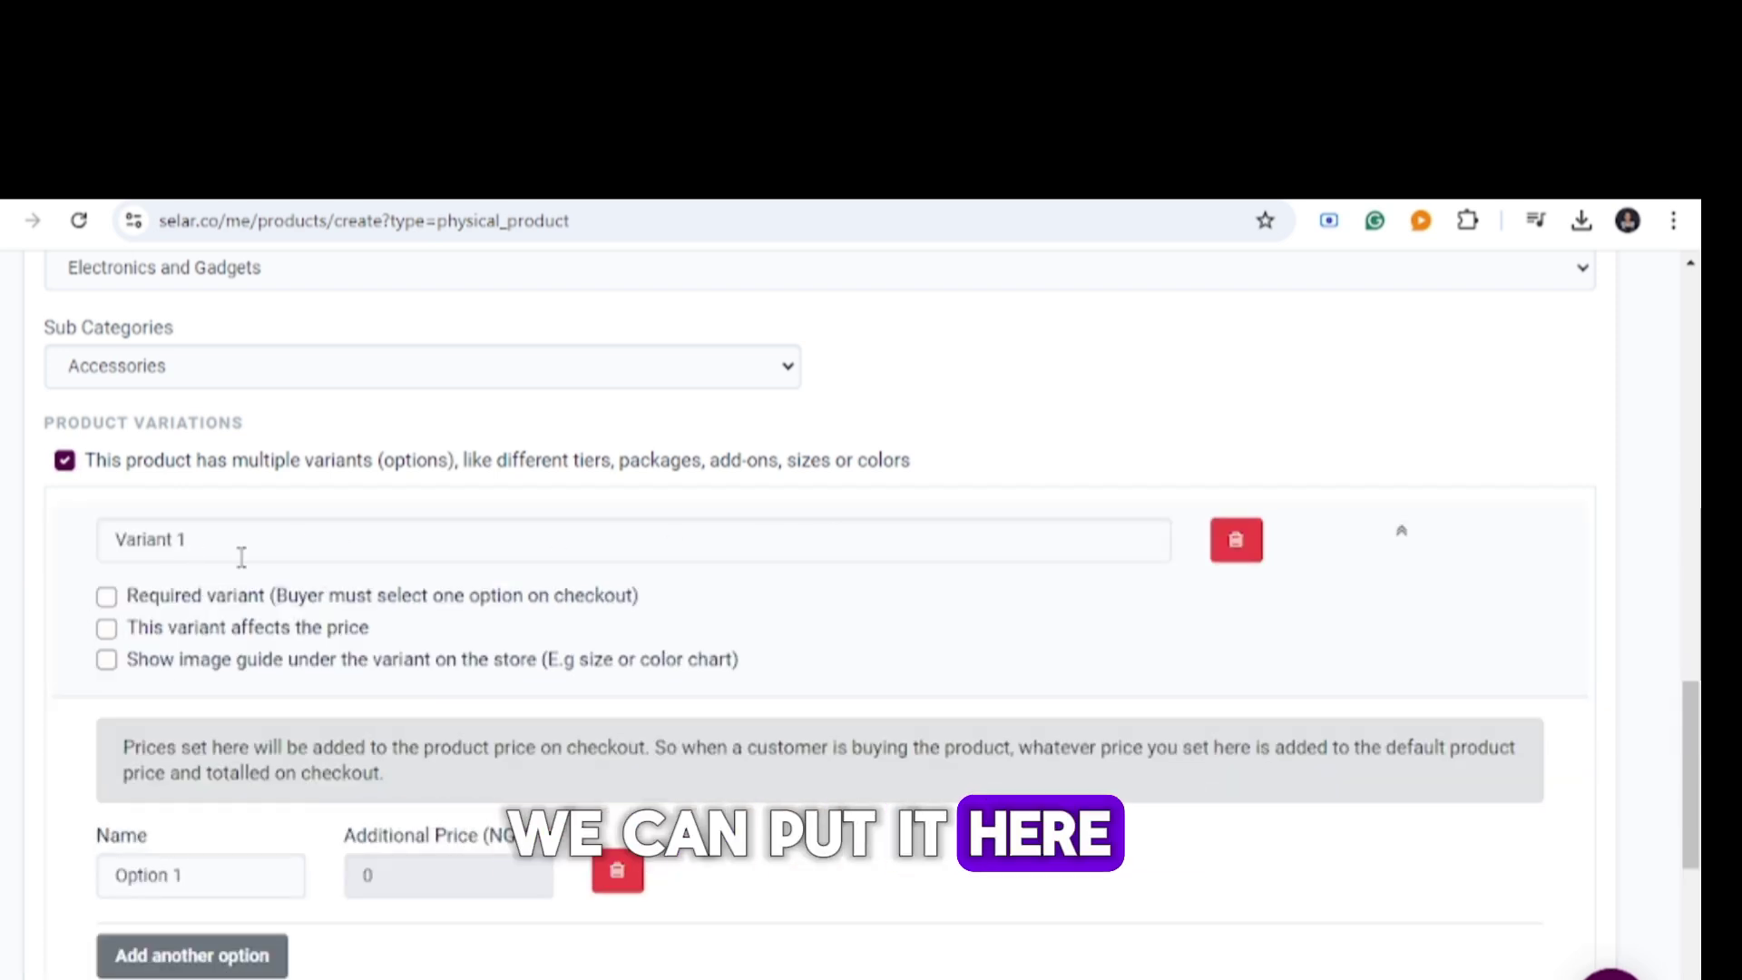
left_click(301, 544)
left_click(812, 619)
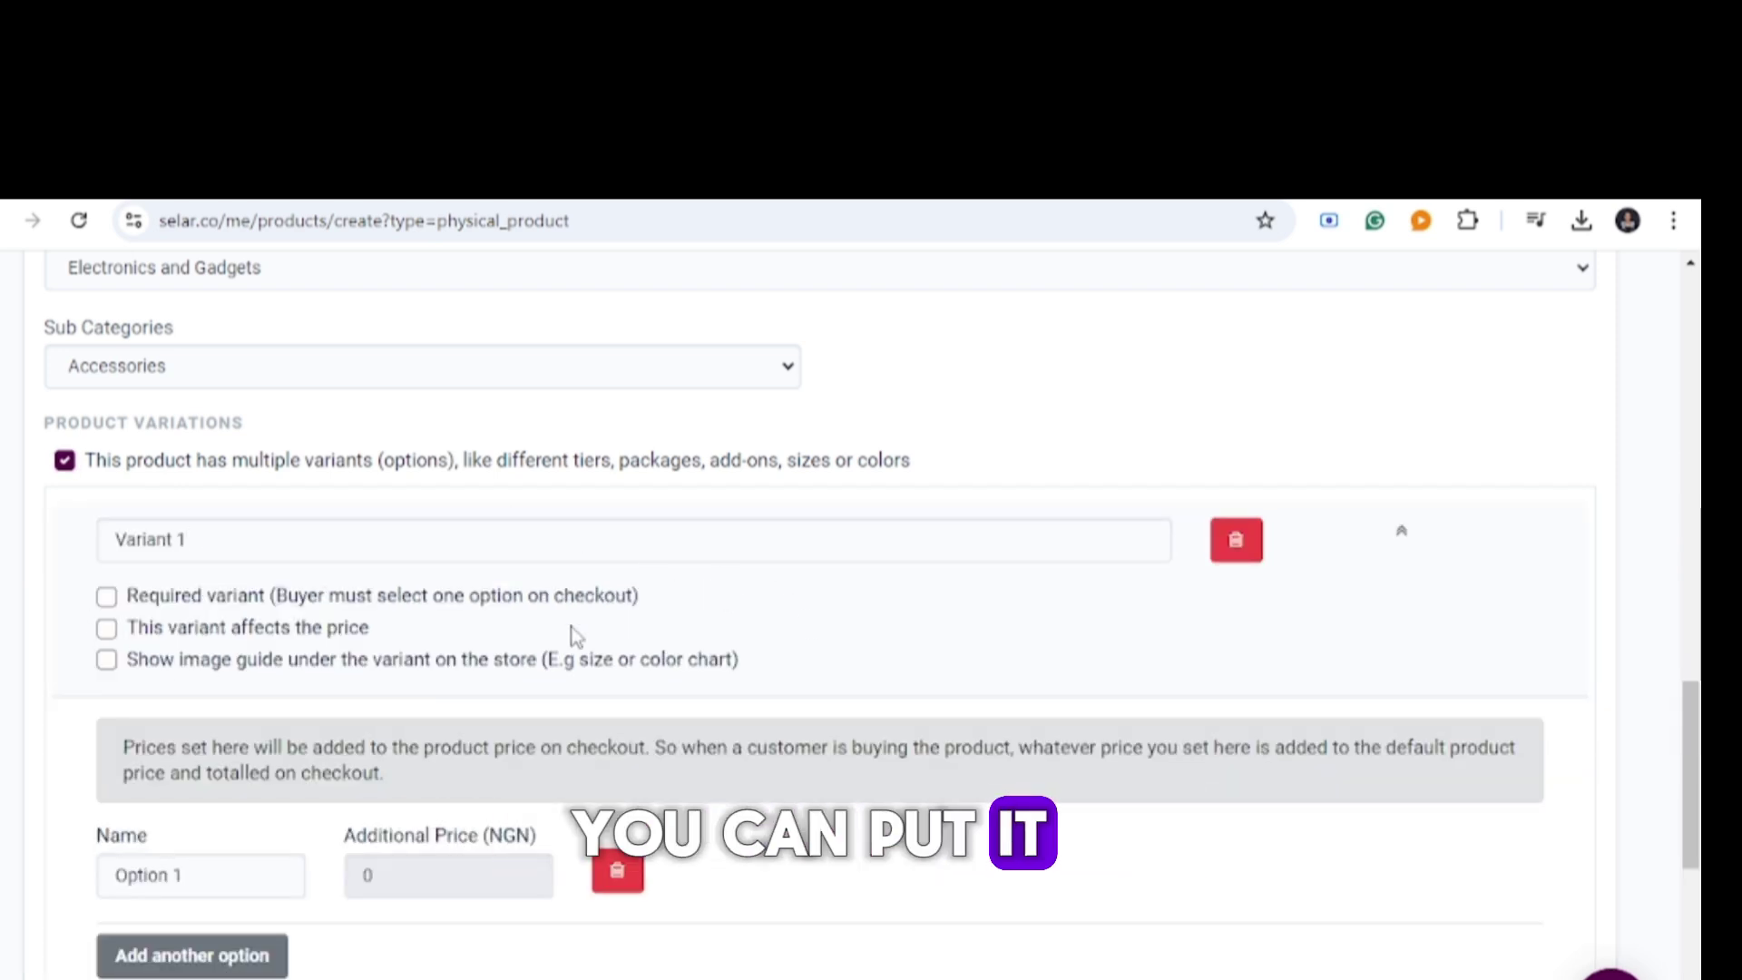
Set the quantity available for the physical product to 20.
scroll(379, 588, "down", 6)
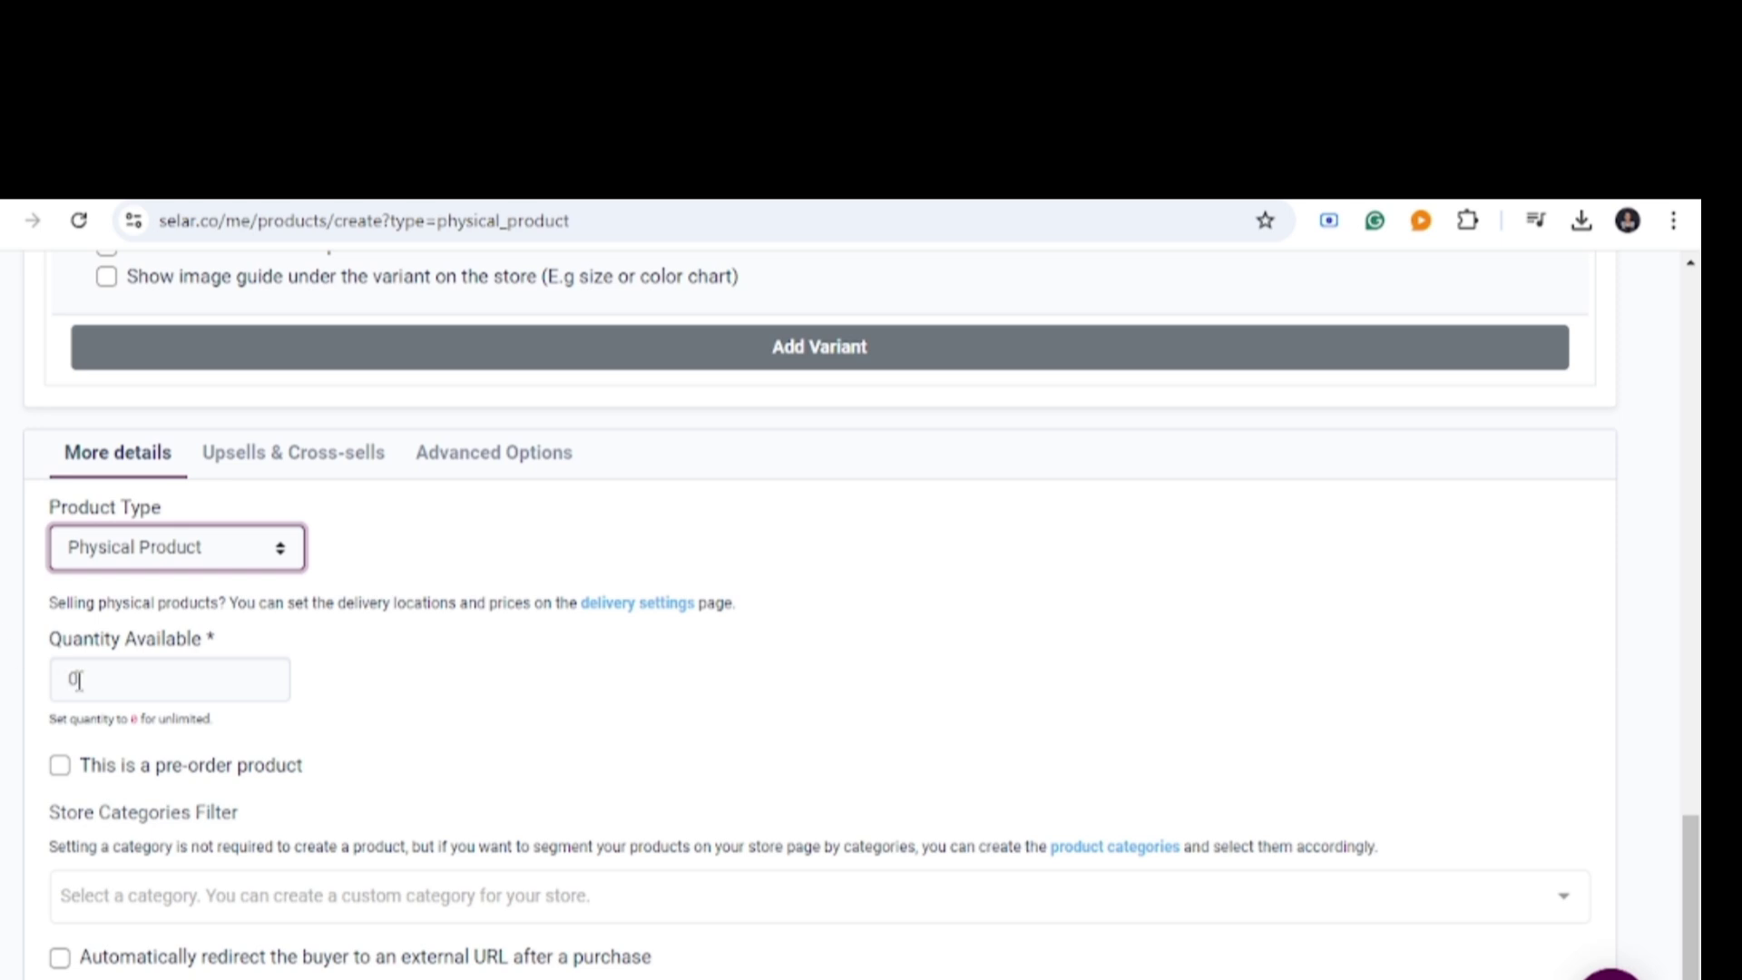
left_click(140, 678)
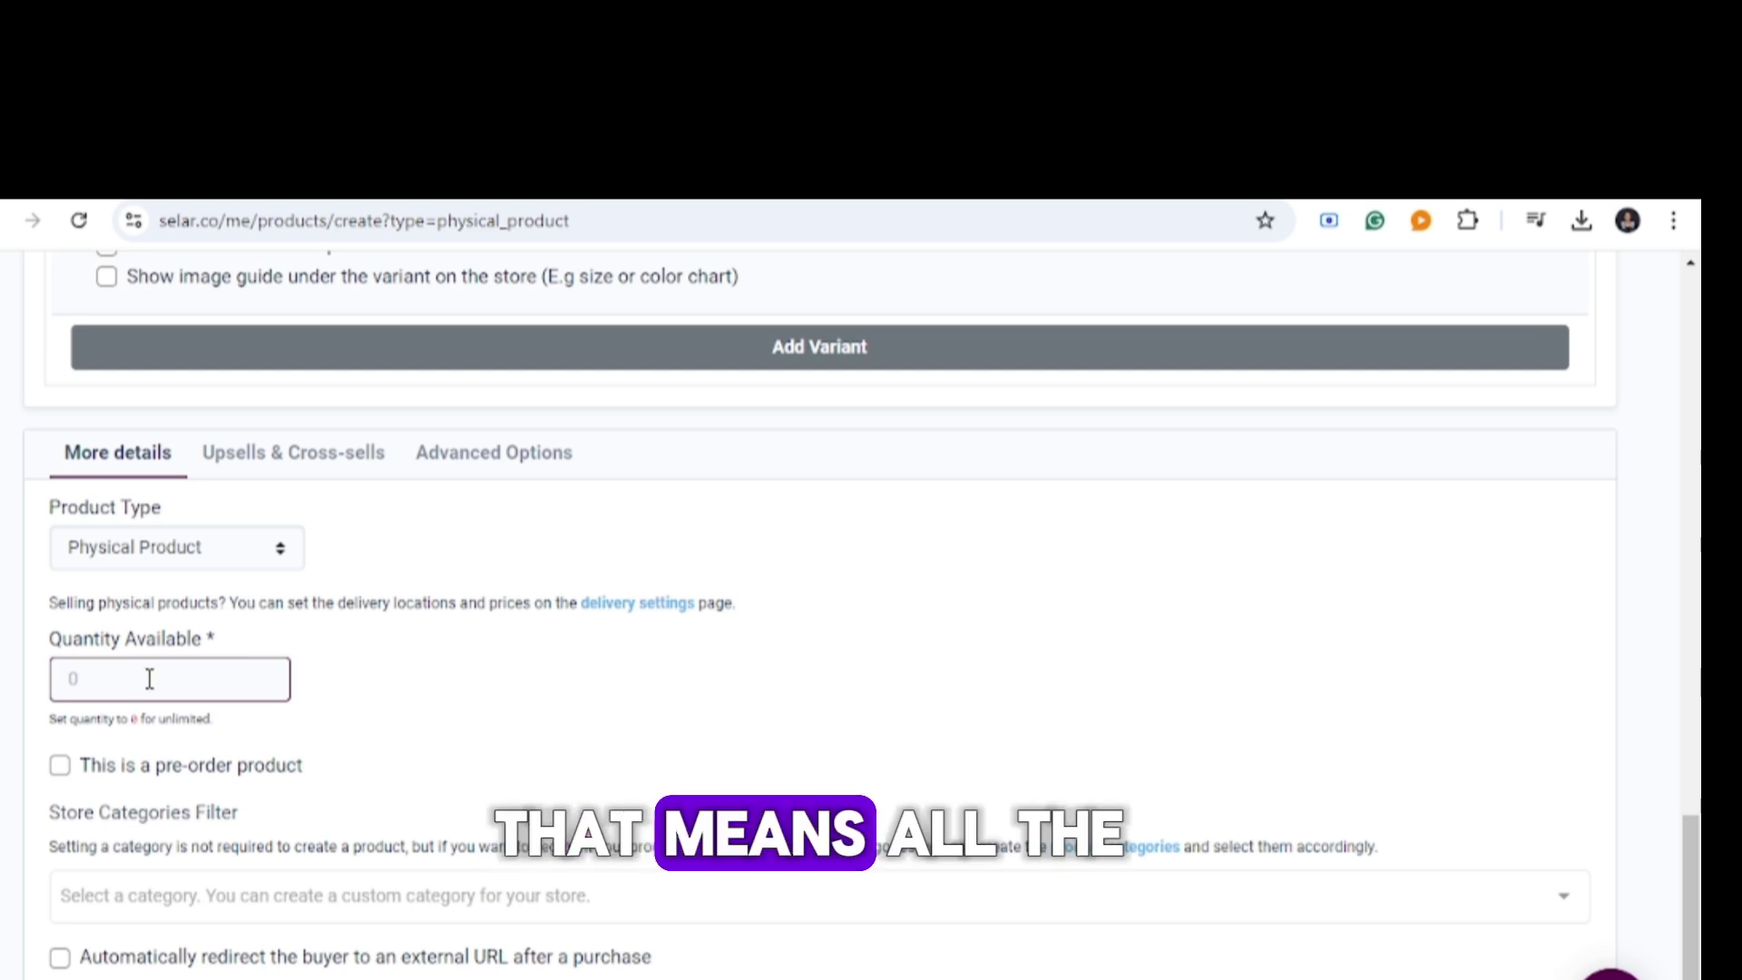
type("0")
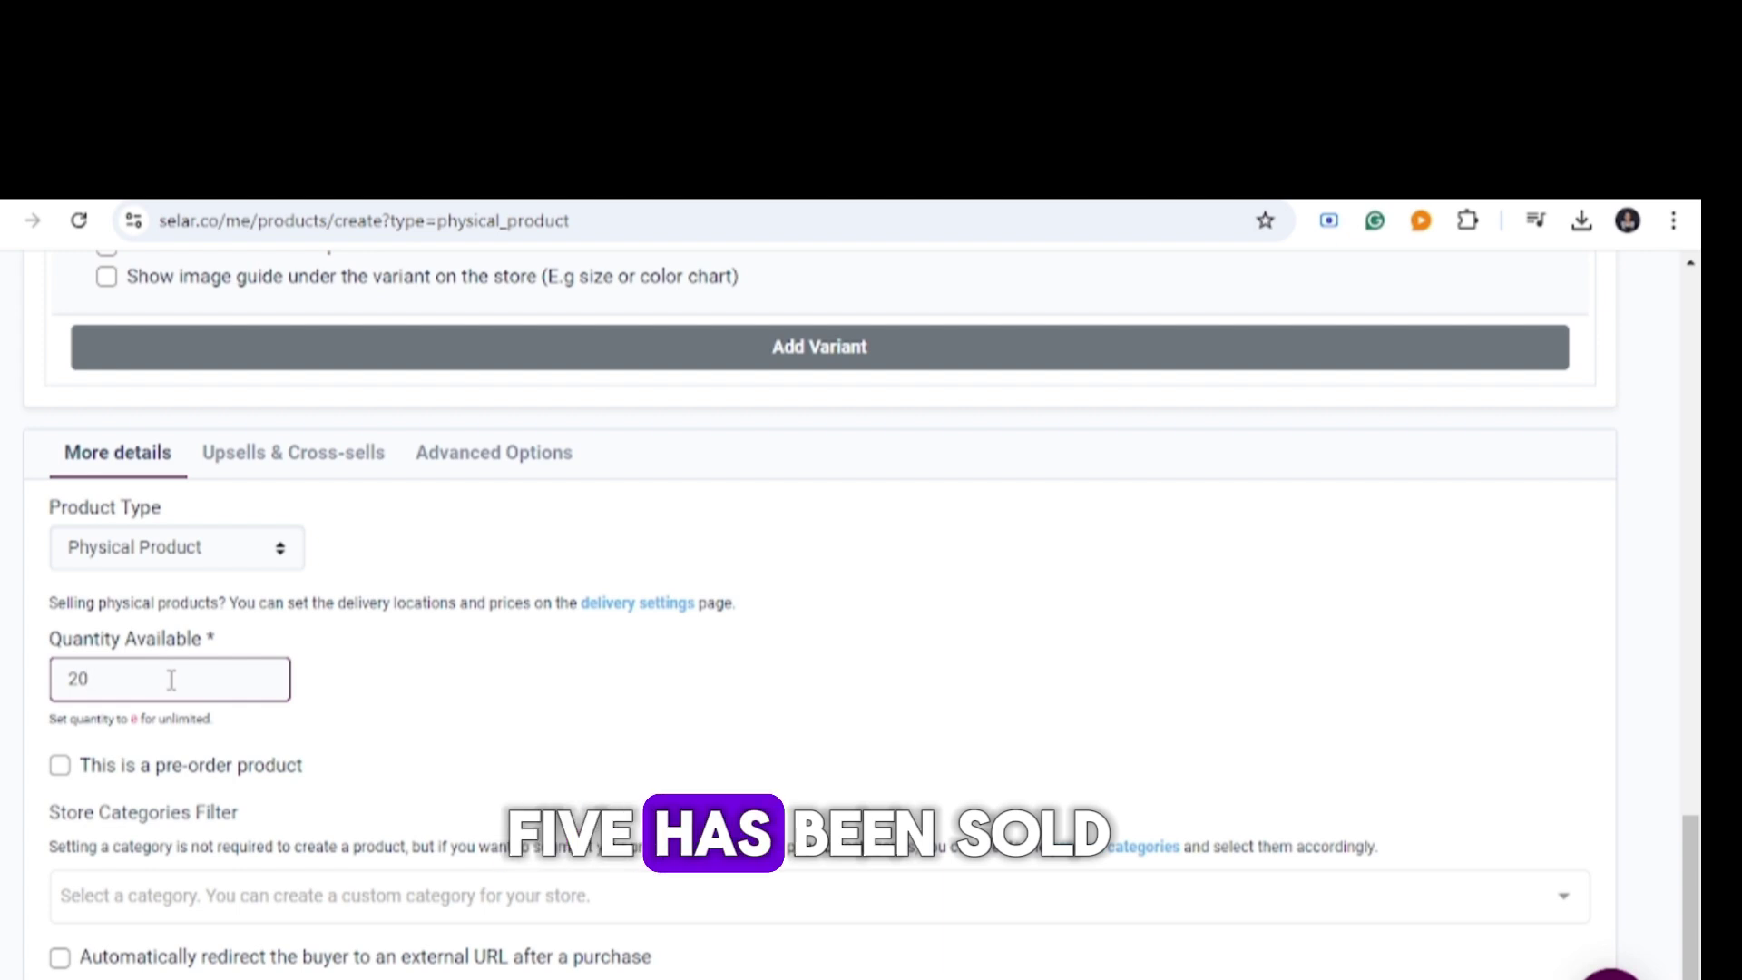
Redirect buyers after purchase to the saved WhatsApp message link and submit the air fryer product.
scroll(544, 661, "down", 1)
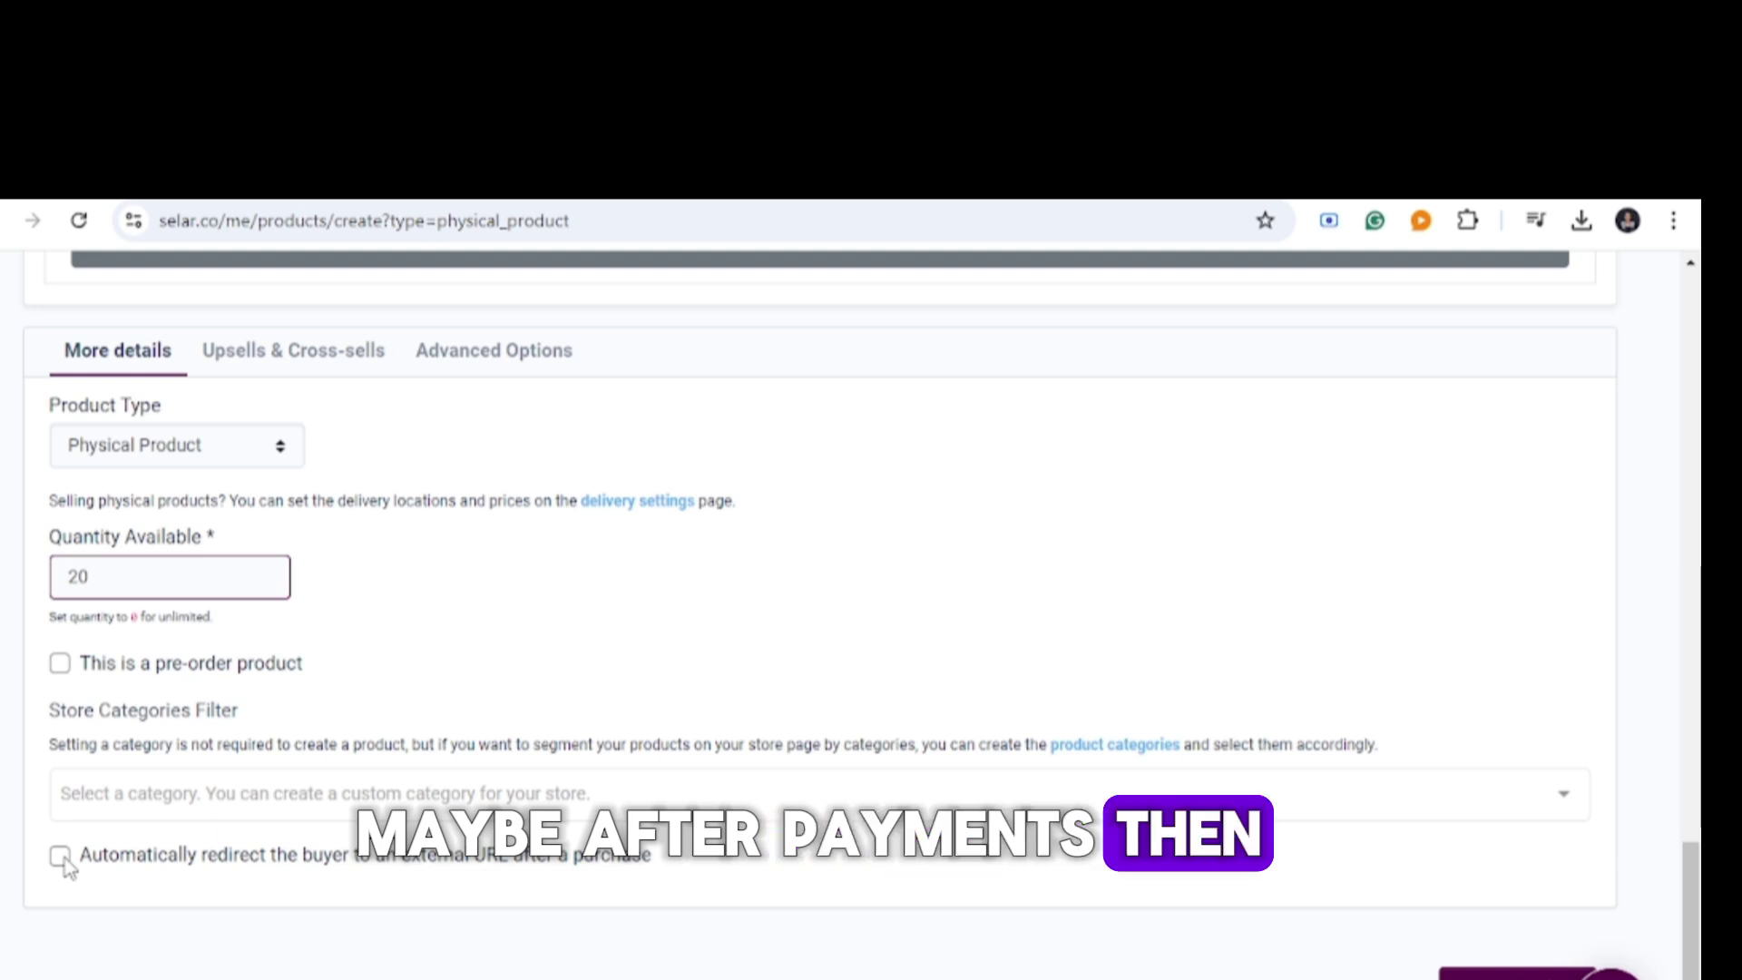
left_click(127, 848)
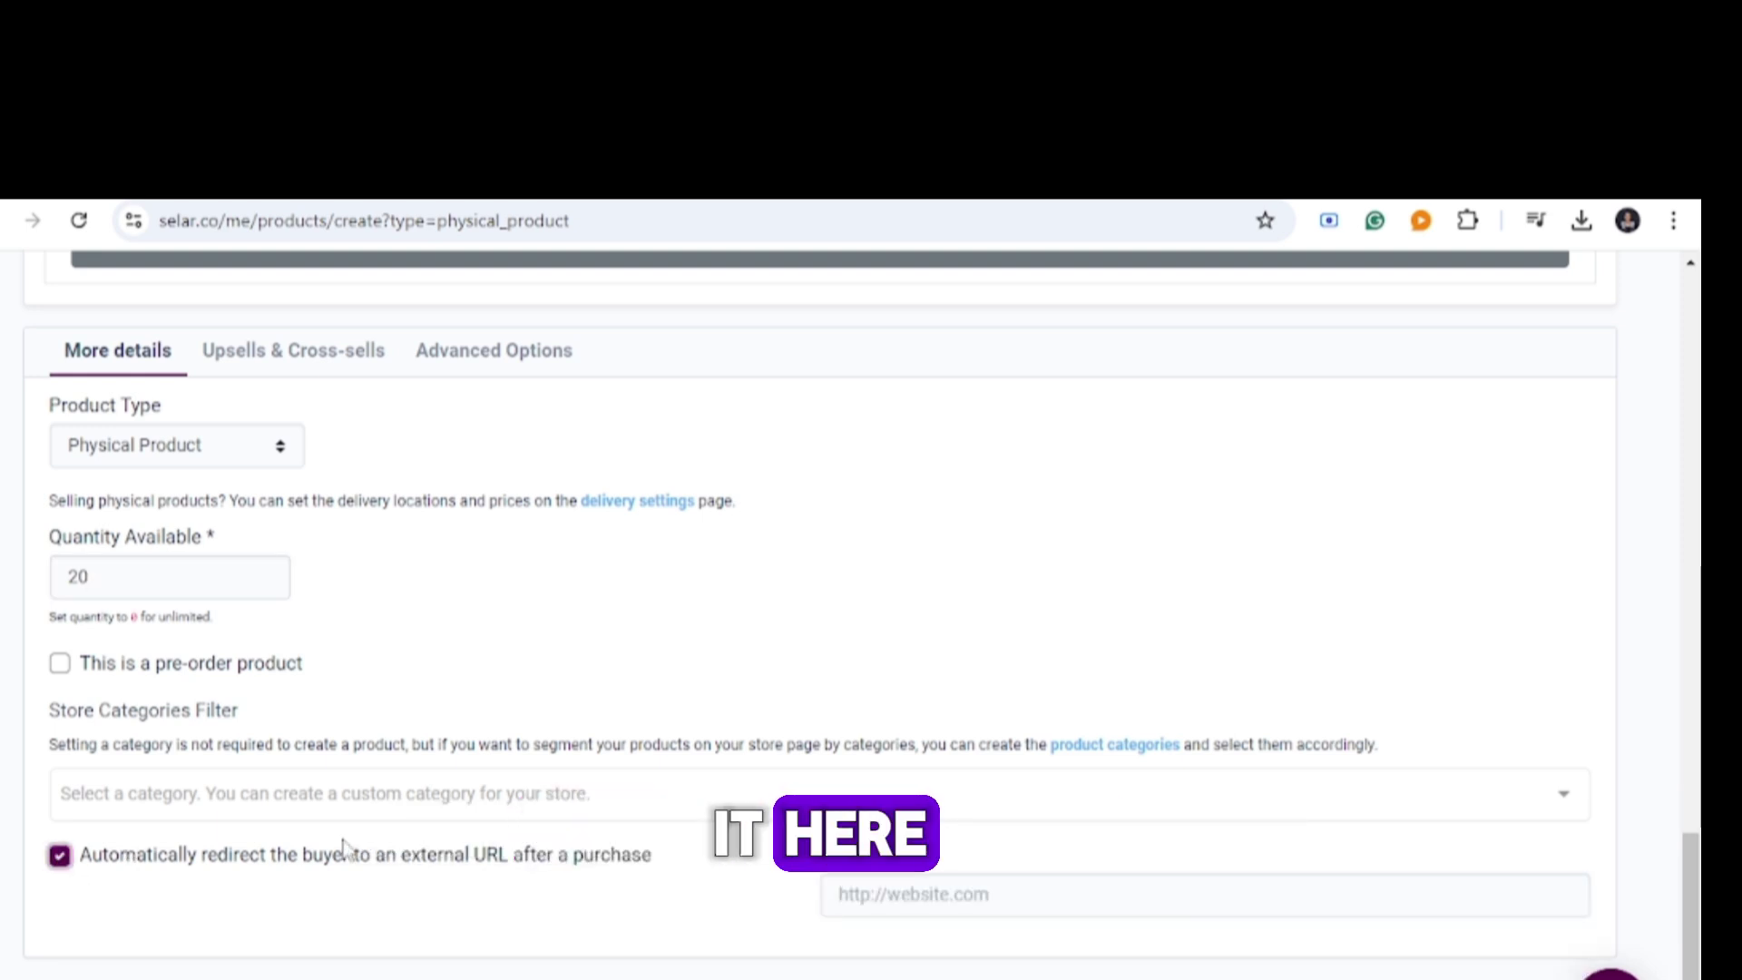
left_click(975, 893)
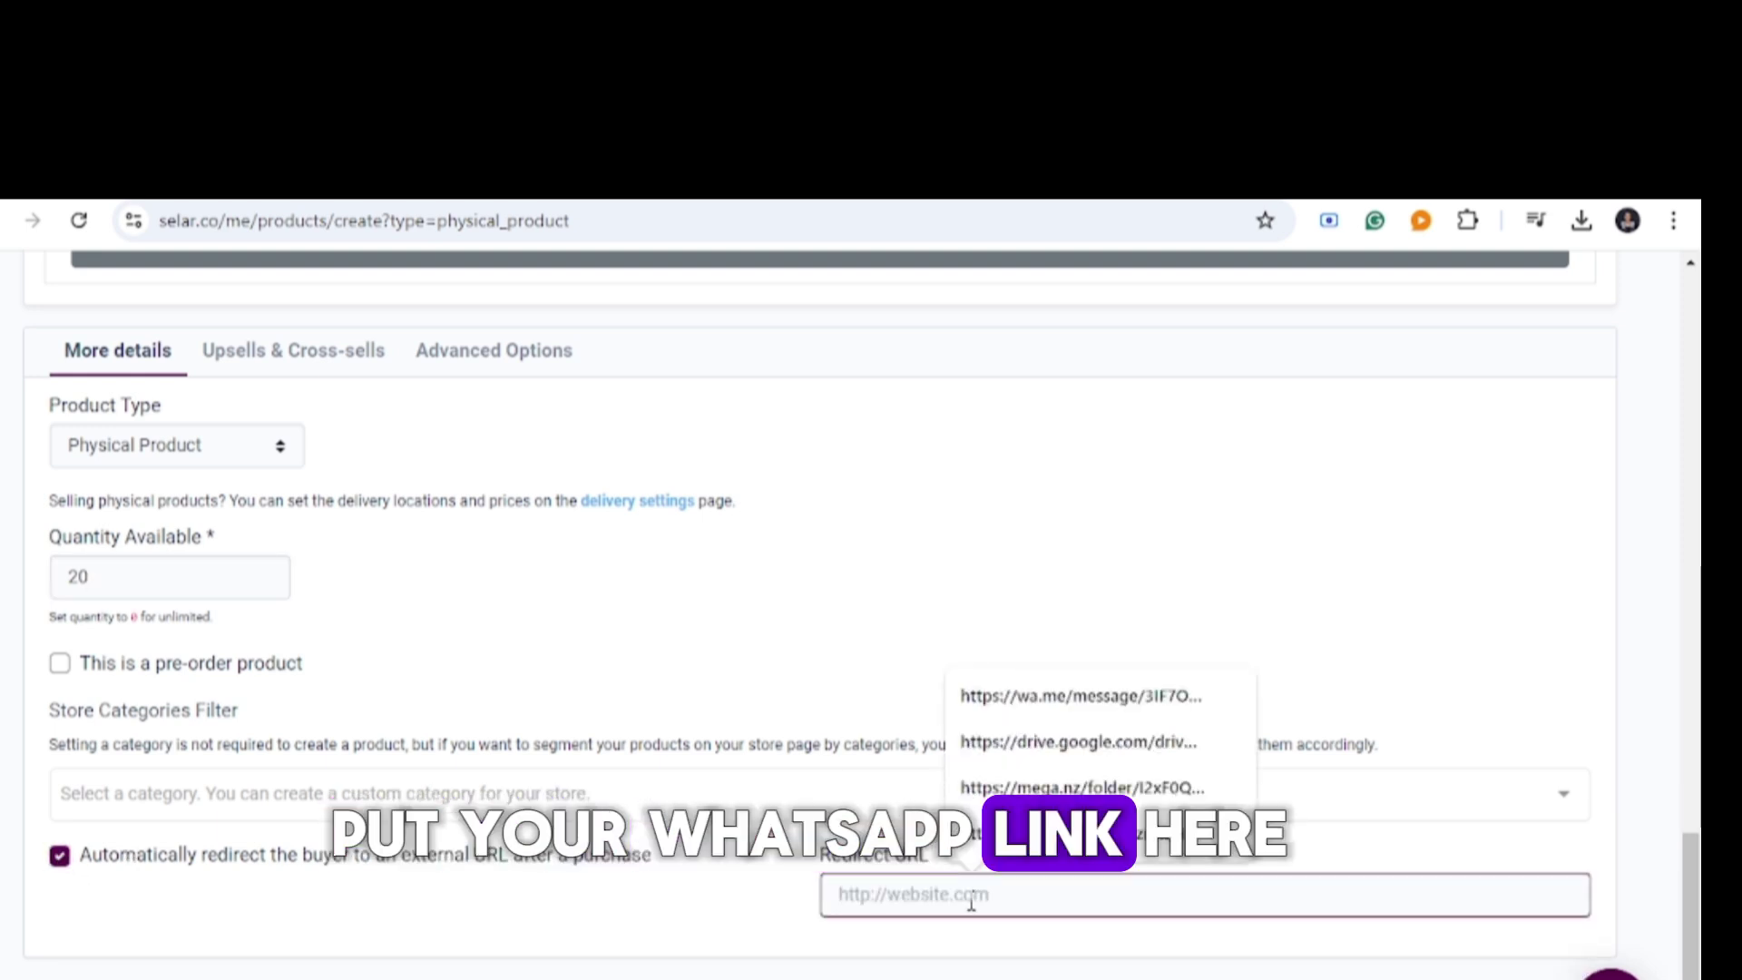
left_click(969, 706)
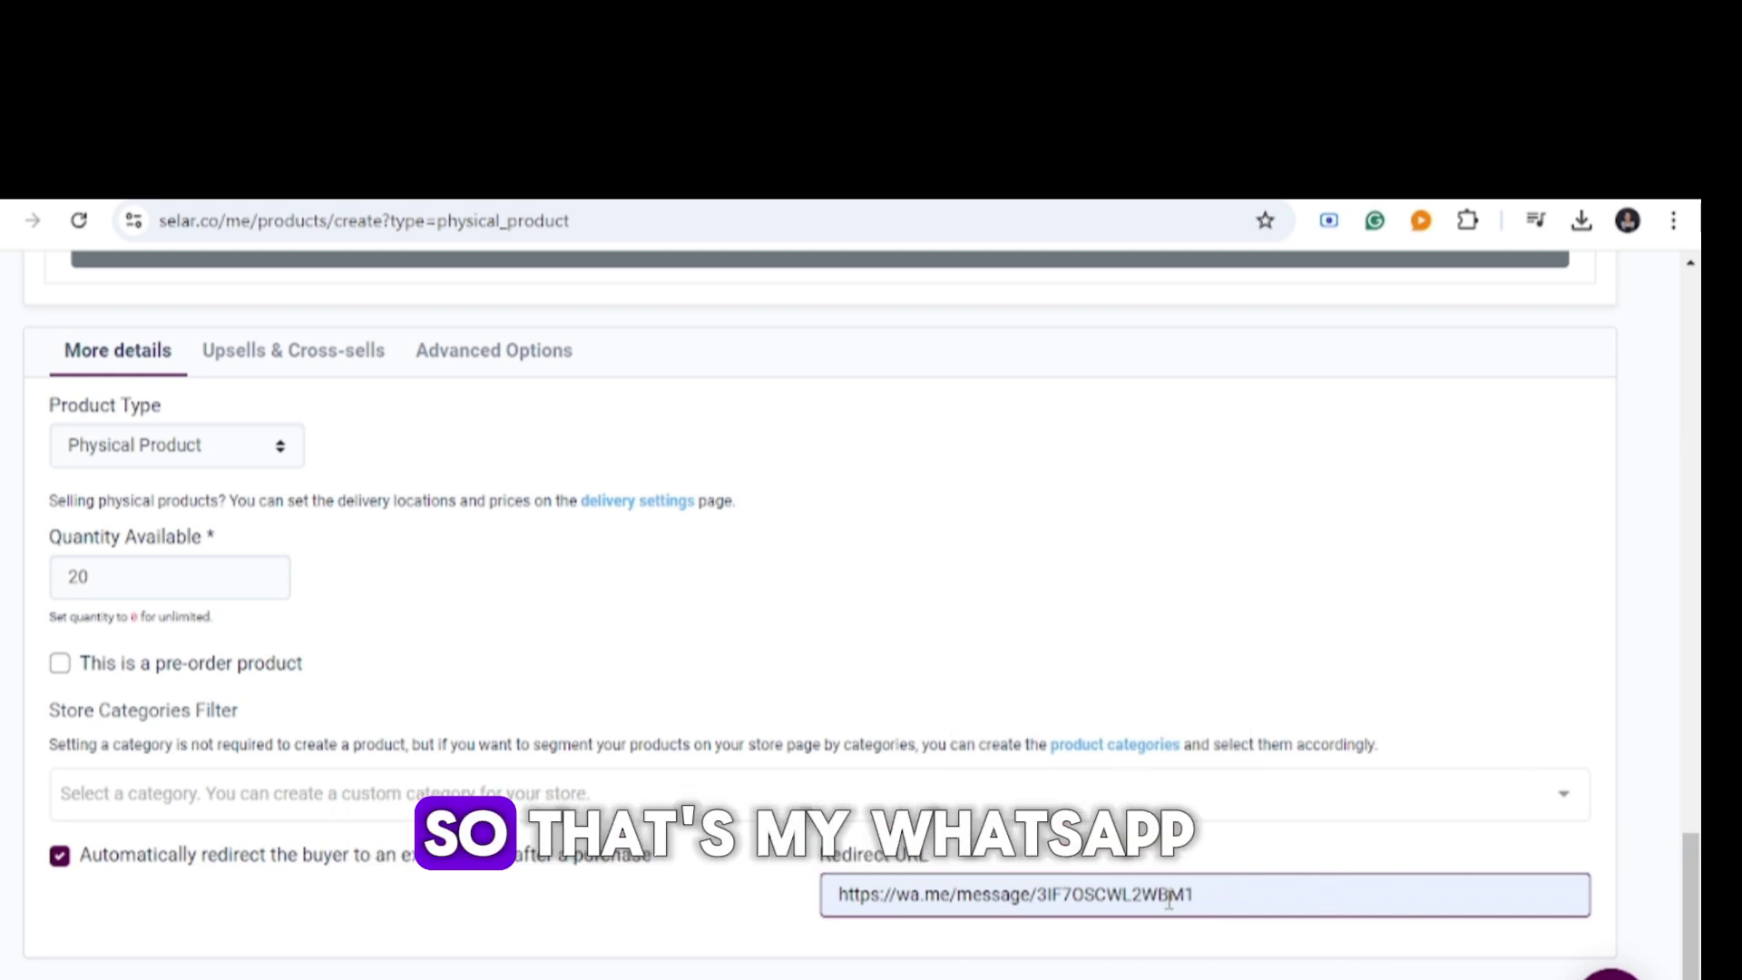
left_click(1470, 833)
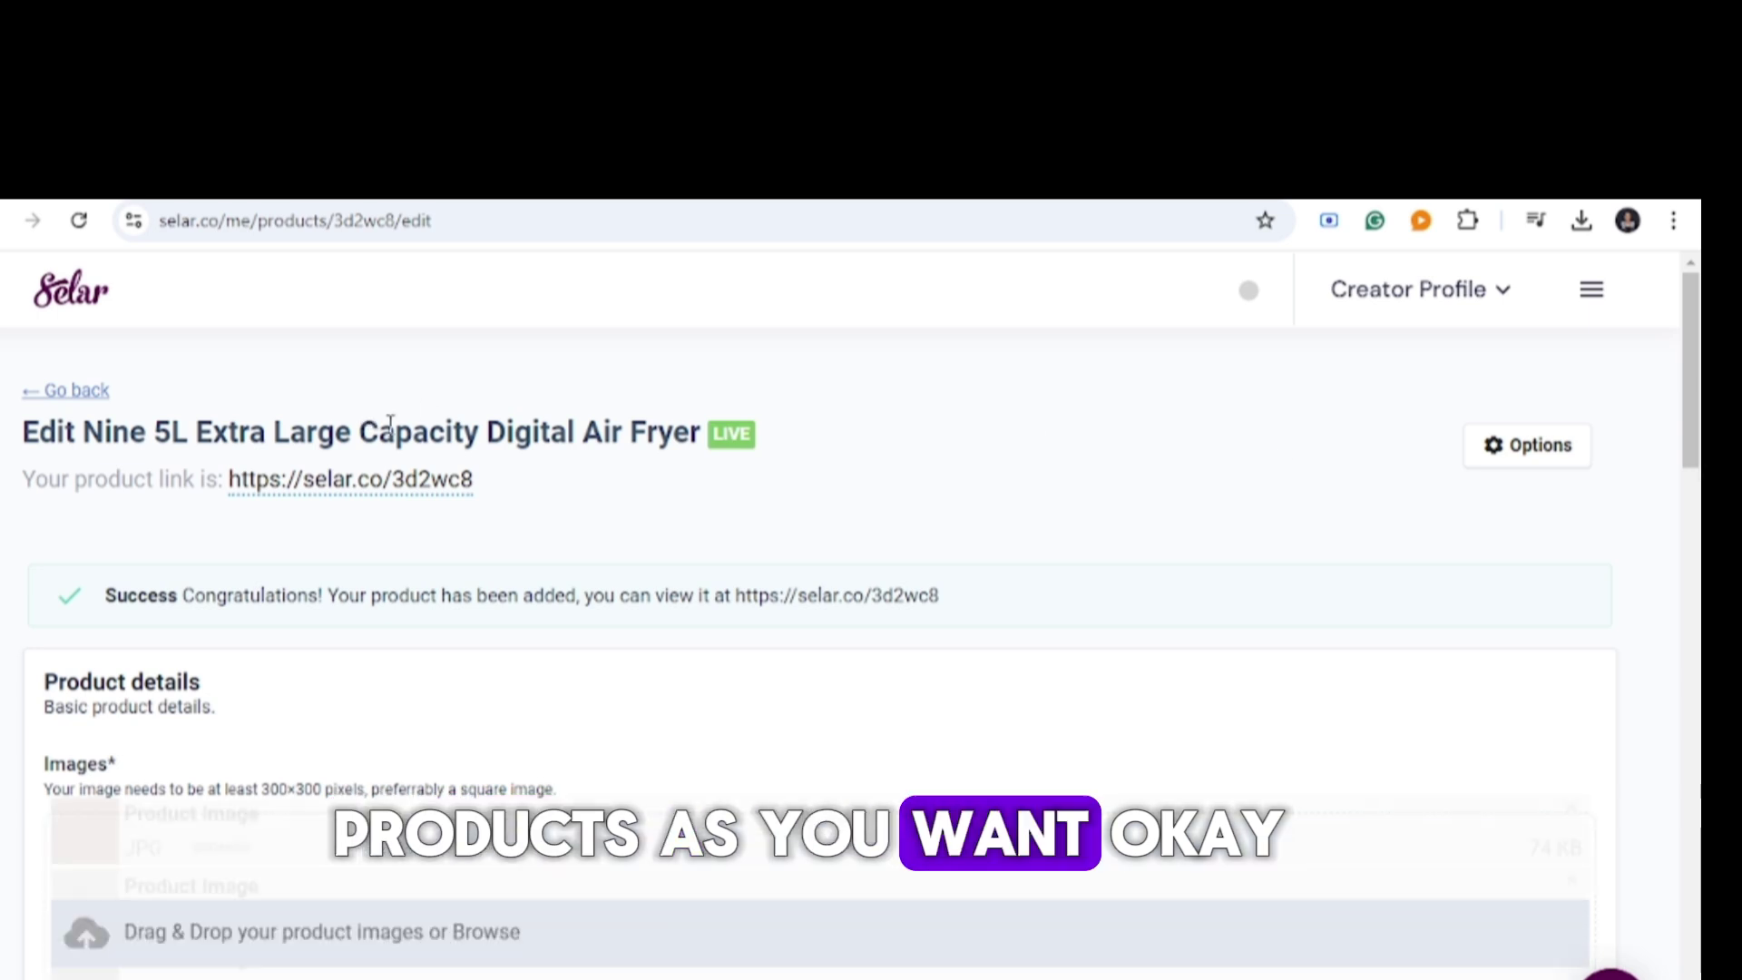
Open the published air fryer's product link and review its full description under More Details.
left_click(386, 488)
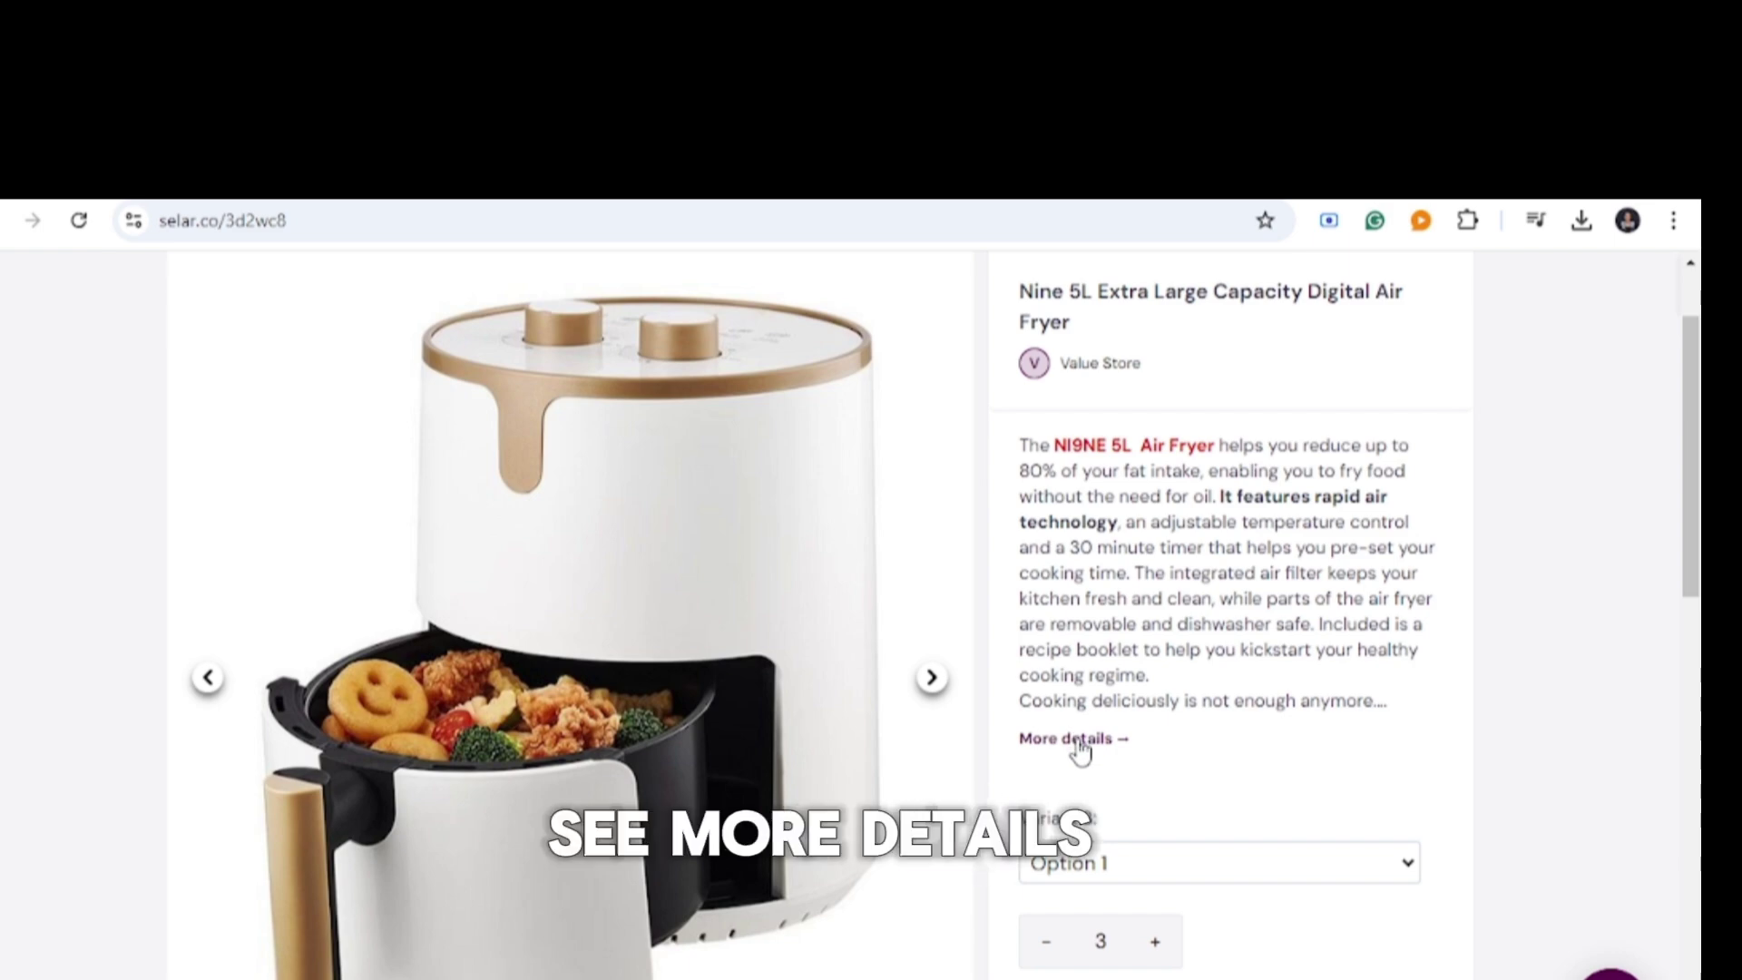
left_click(1078, 739)
scroll(1068, 710, "down", 3)
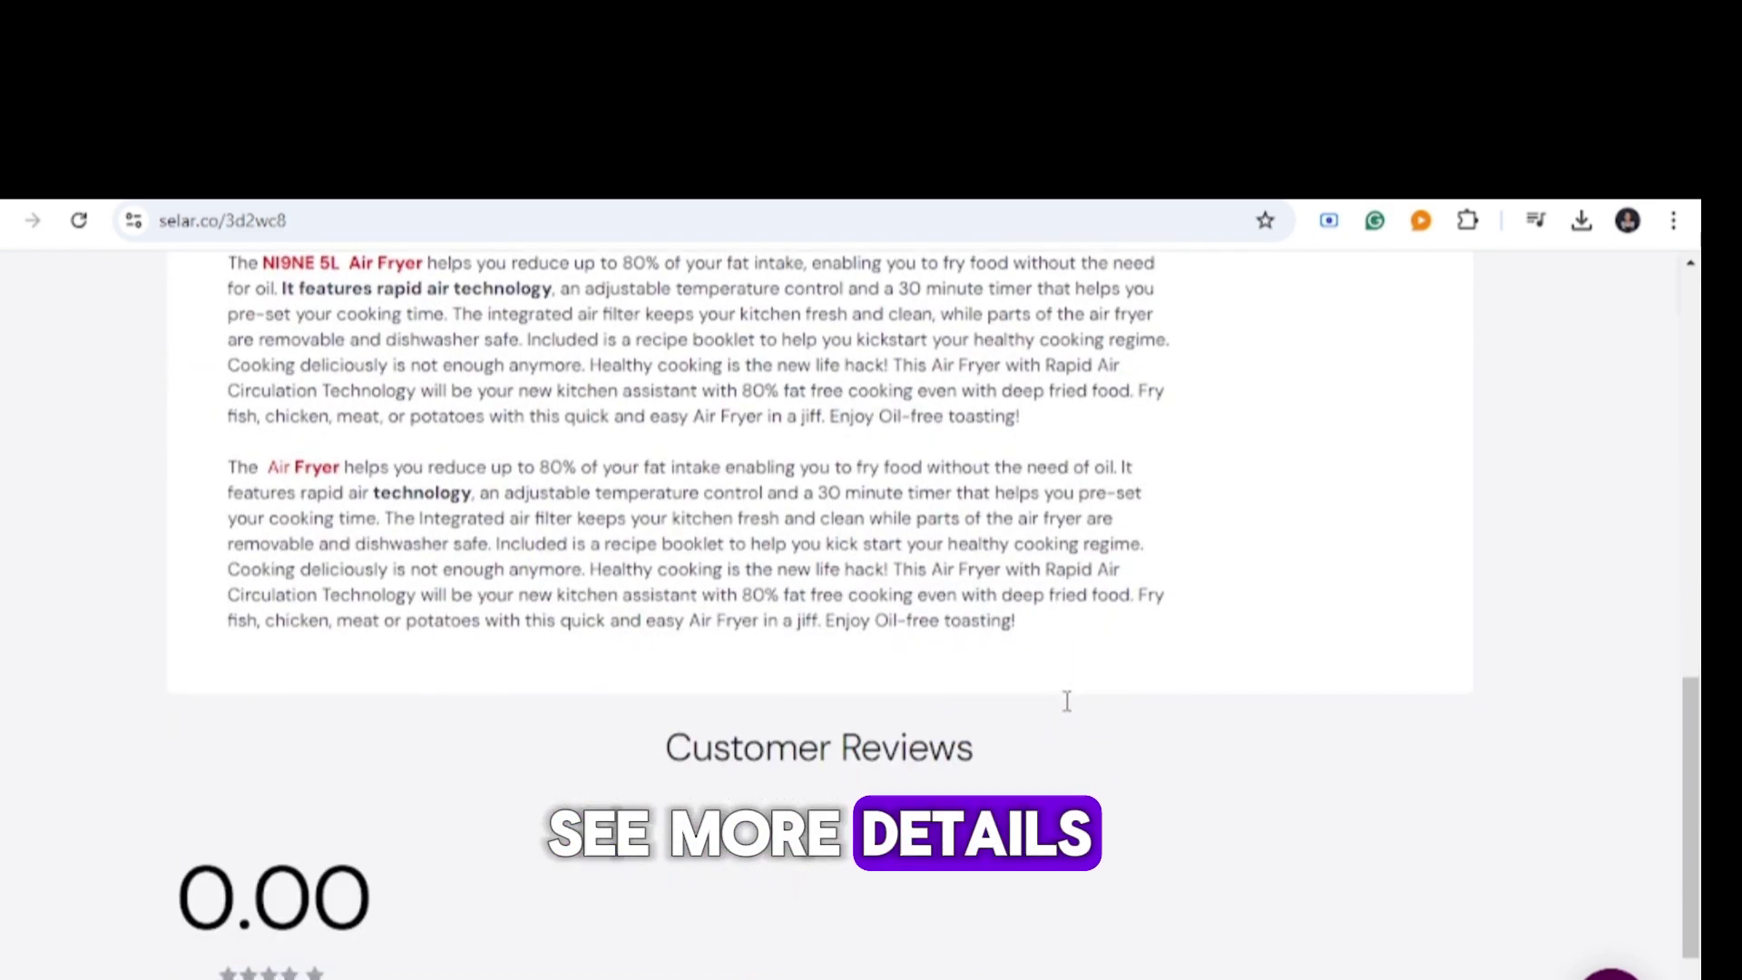
scroll(973, 569, "up", 4)
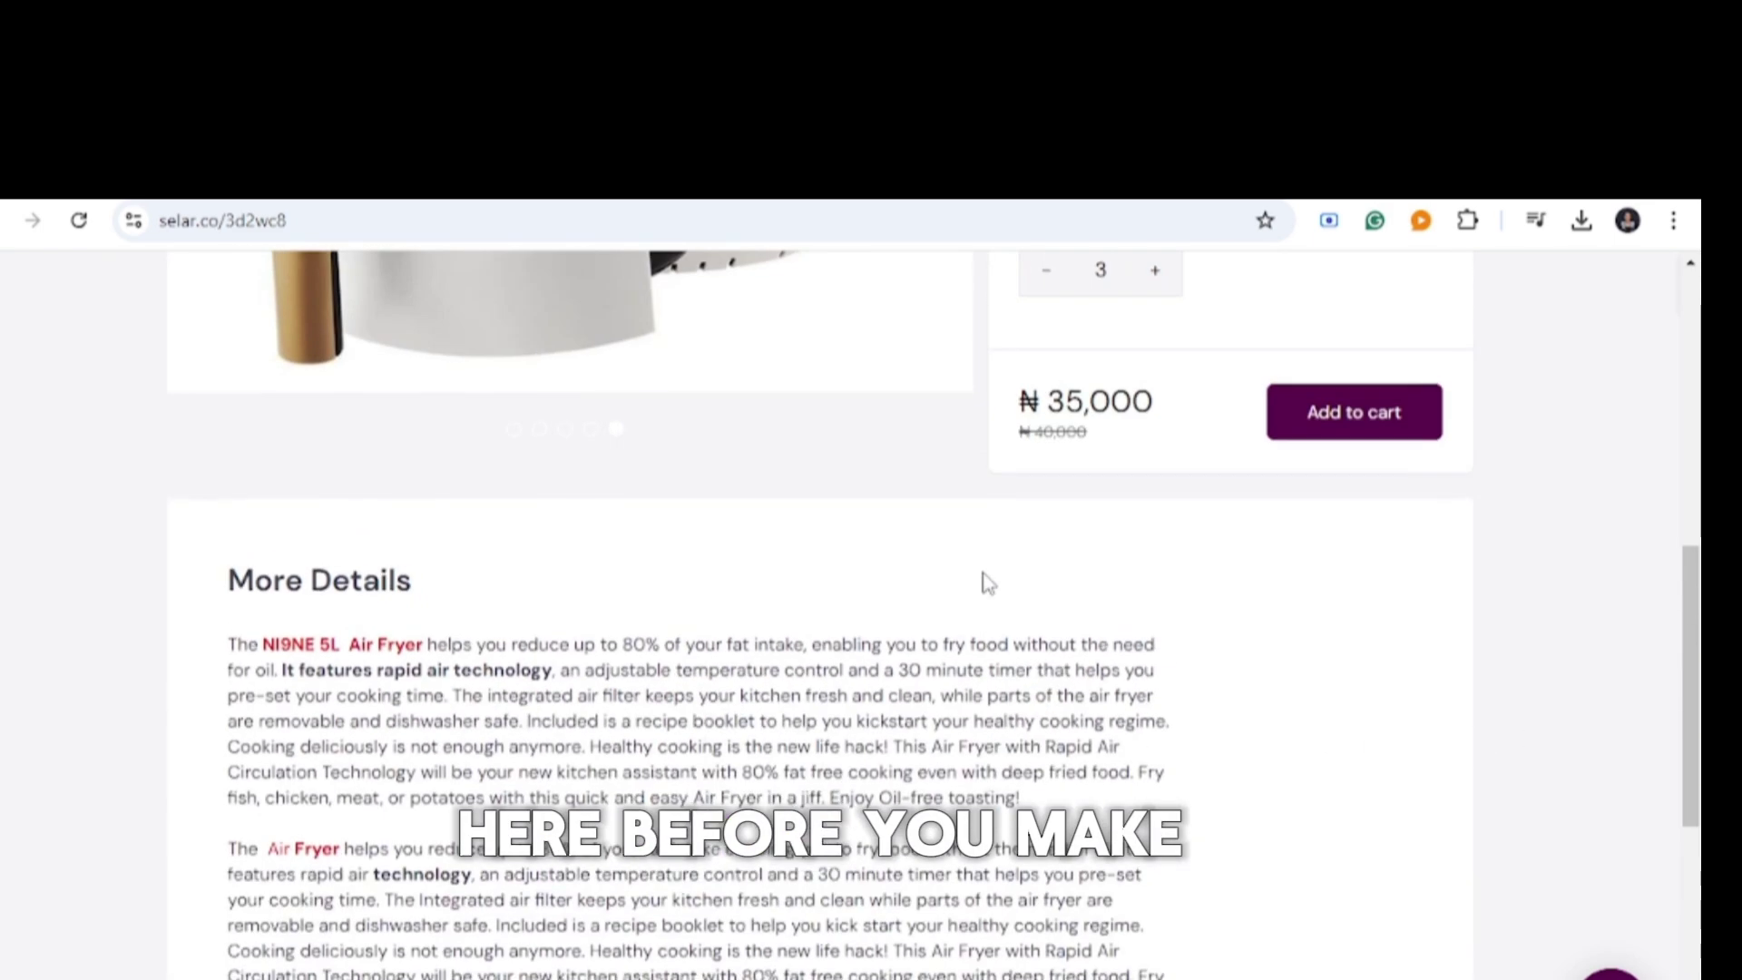
Add three air fryers to the cart and proceed to the checkout form.
left_click(1334, 426)
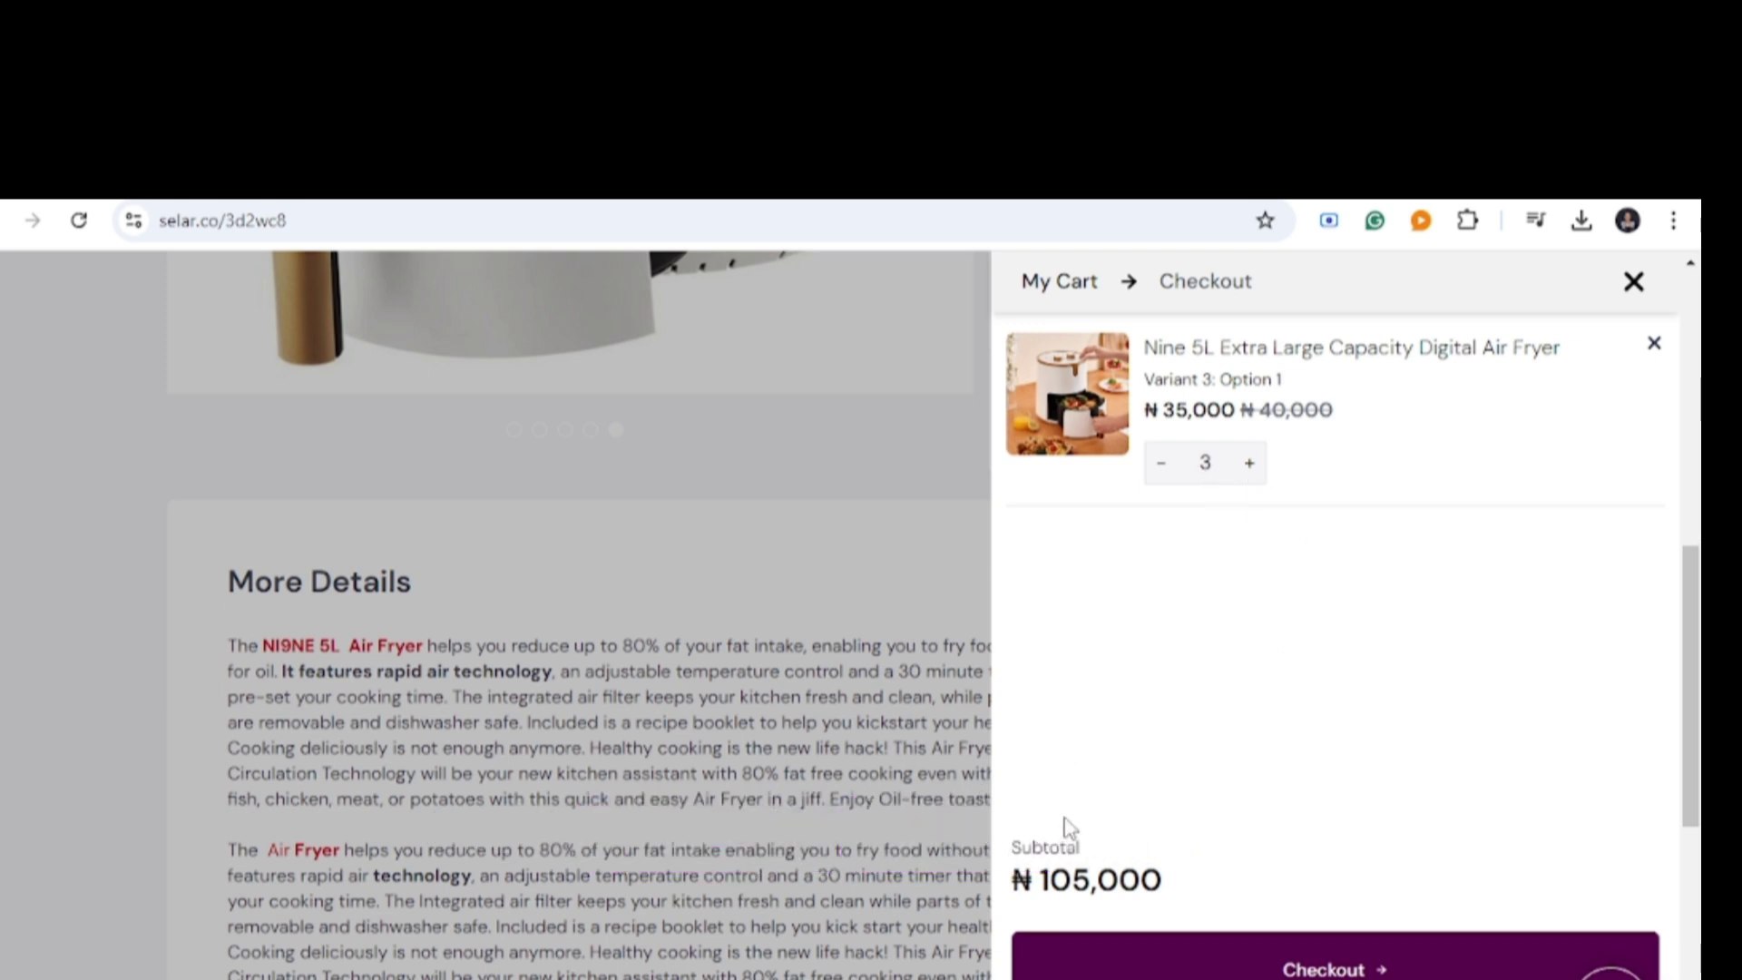
left_click(1304, 968)
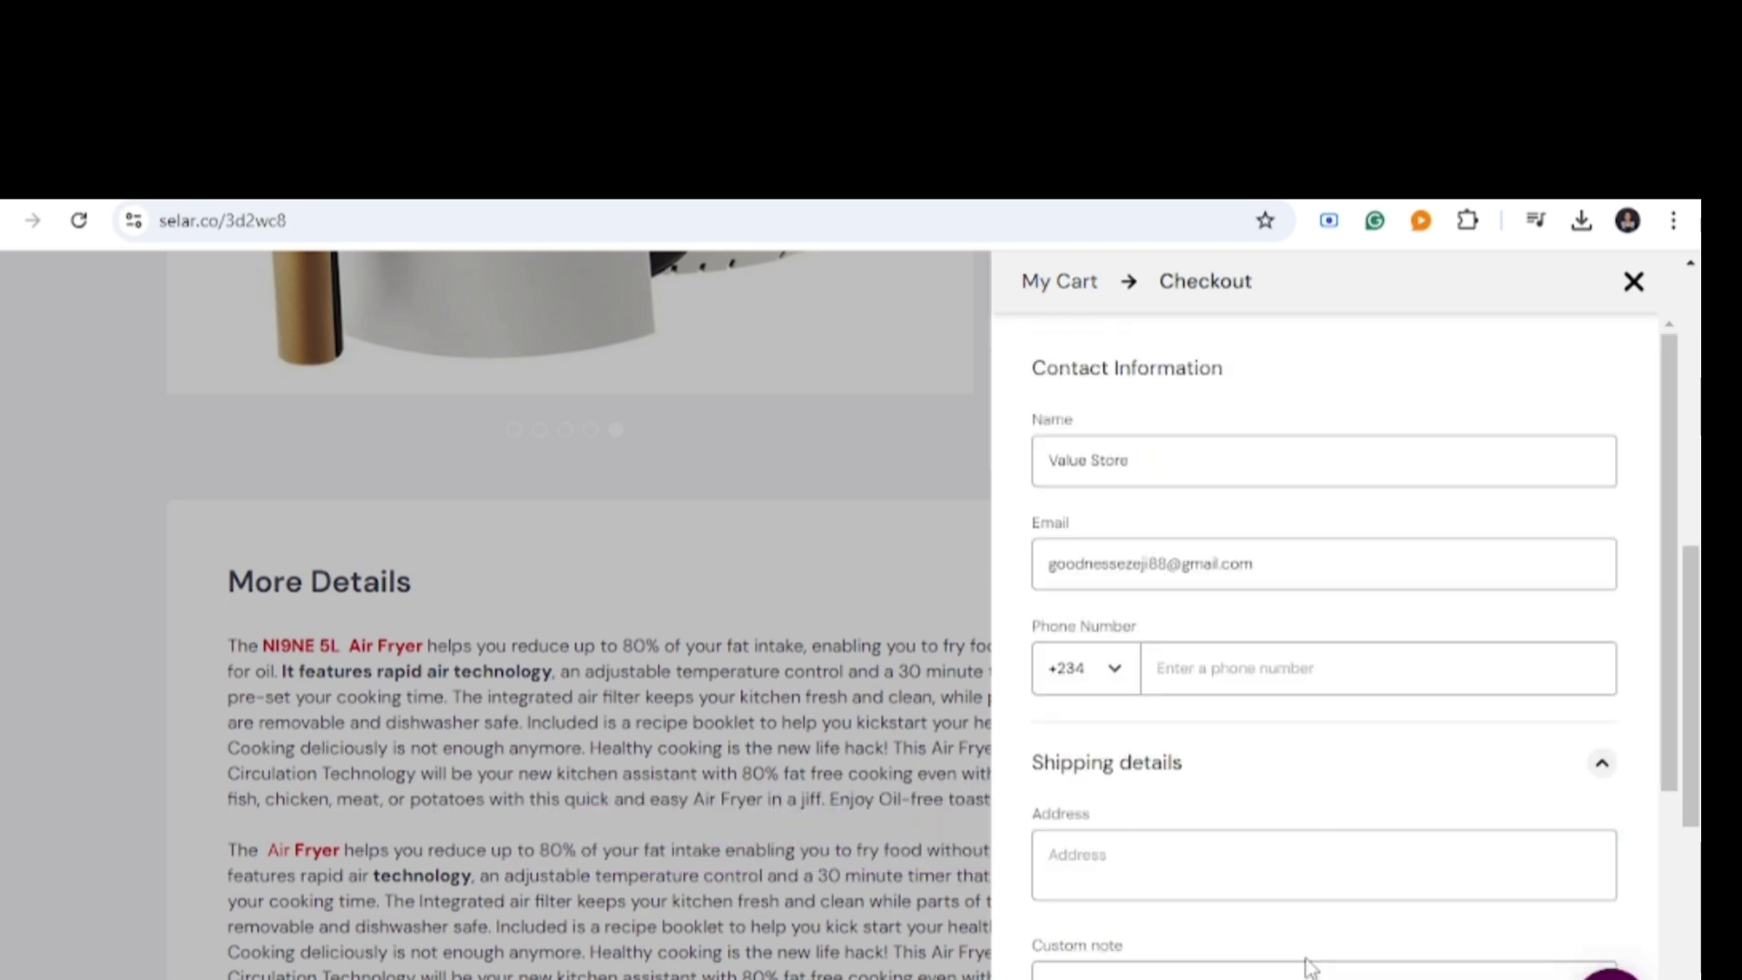
scroll(1224, 724, "down", 3)
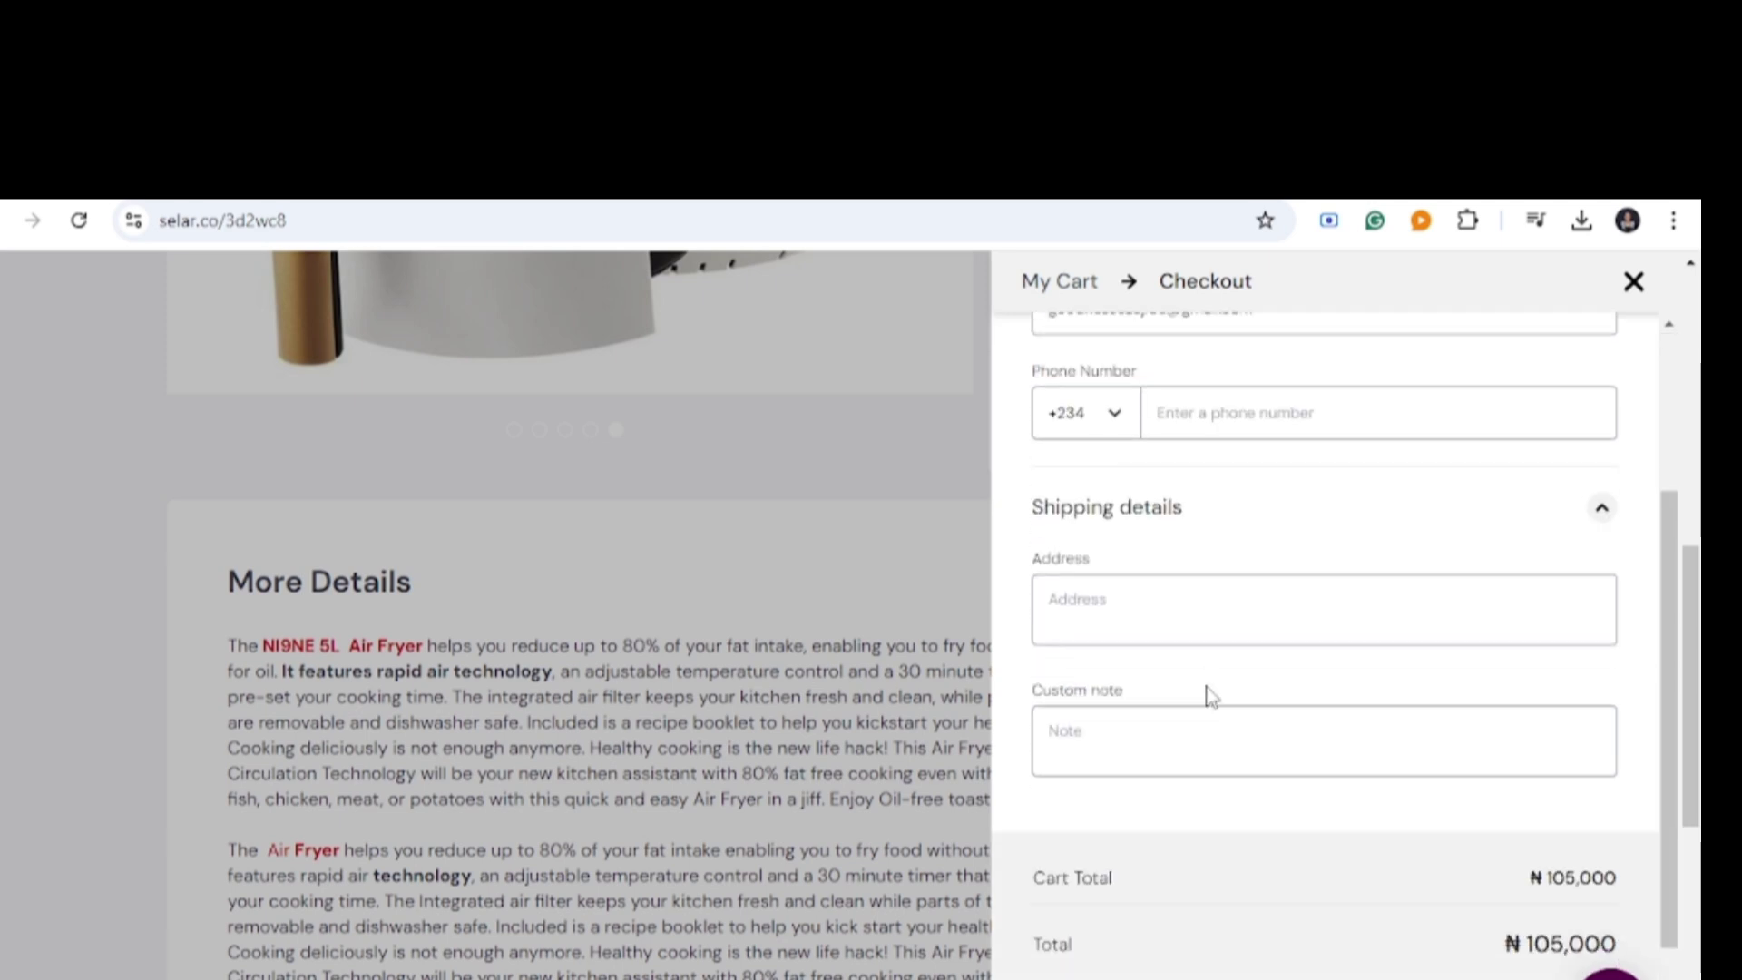
Fill in the phone number and shipping address from a saved profile, leave the custom note empty, and proceed to payment.
left_click(1139, 608)
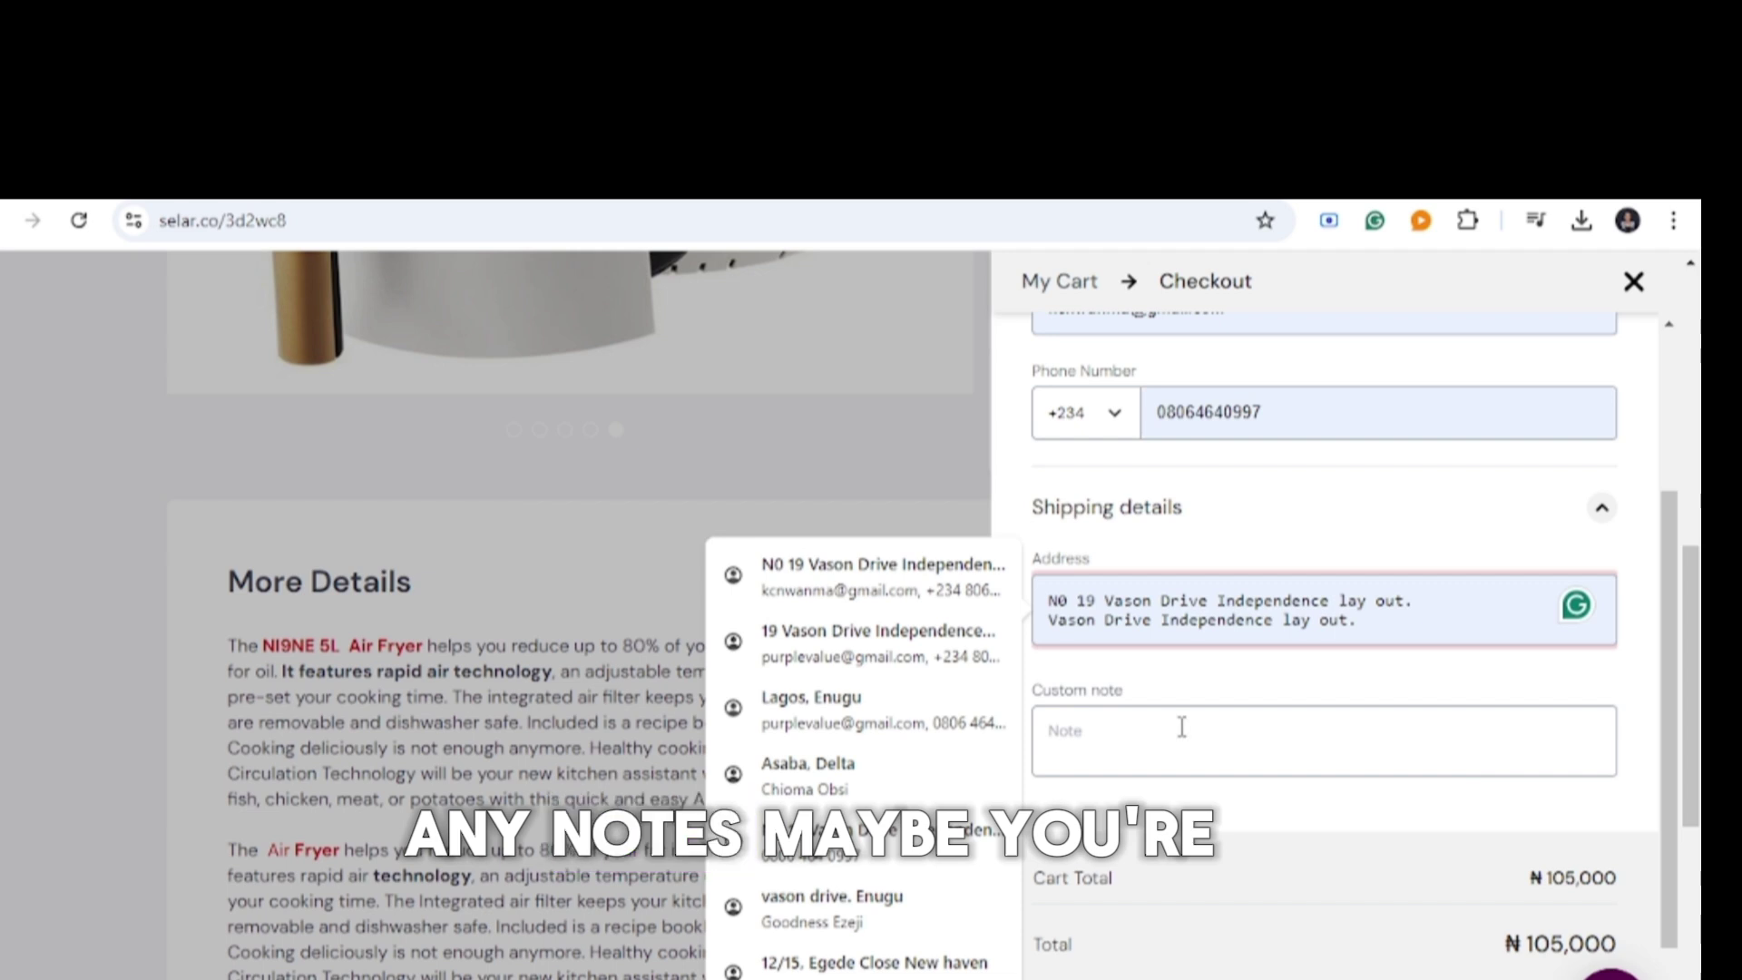
left_click(1082, 745)
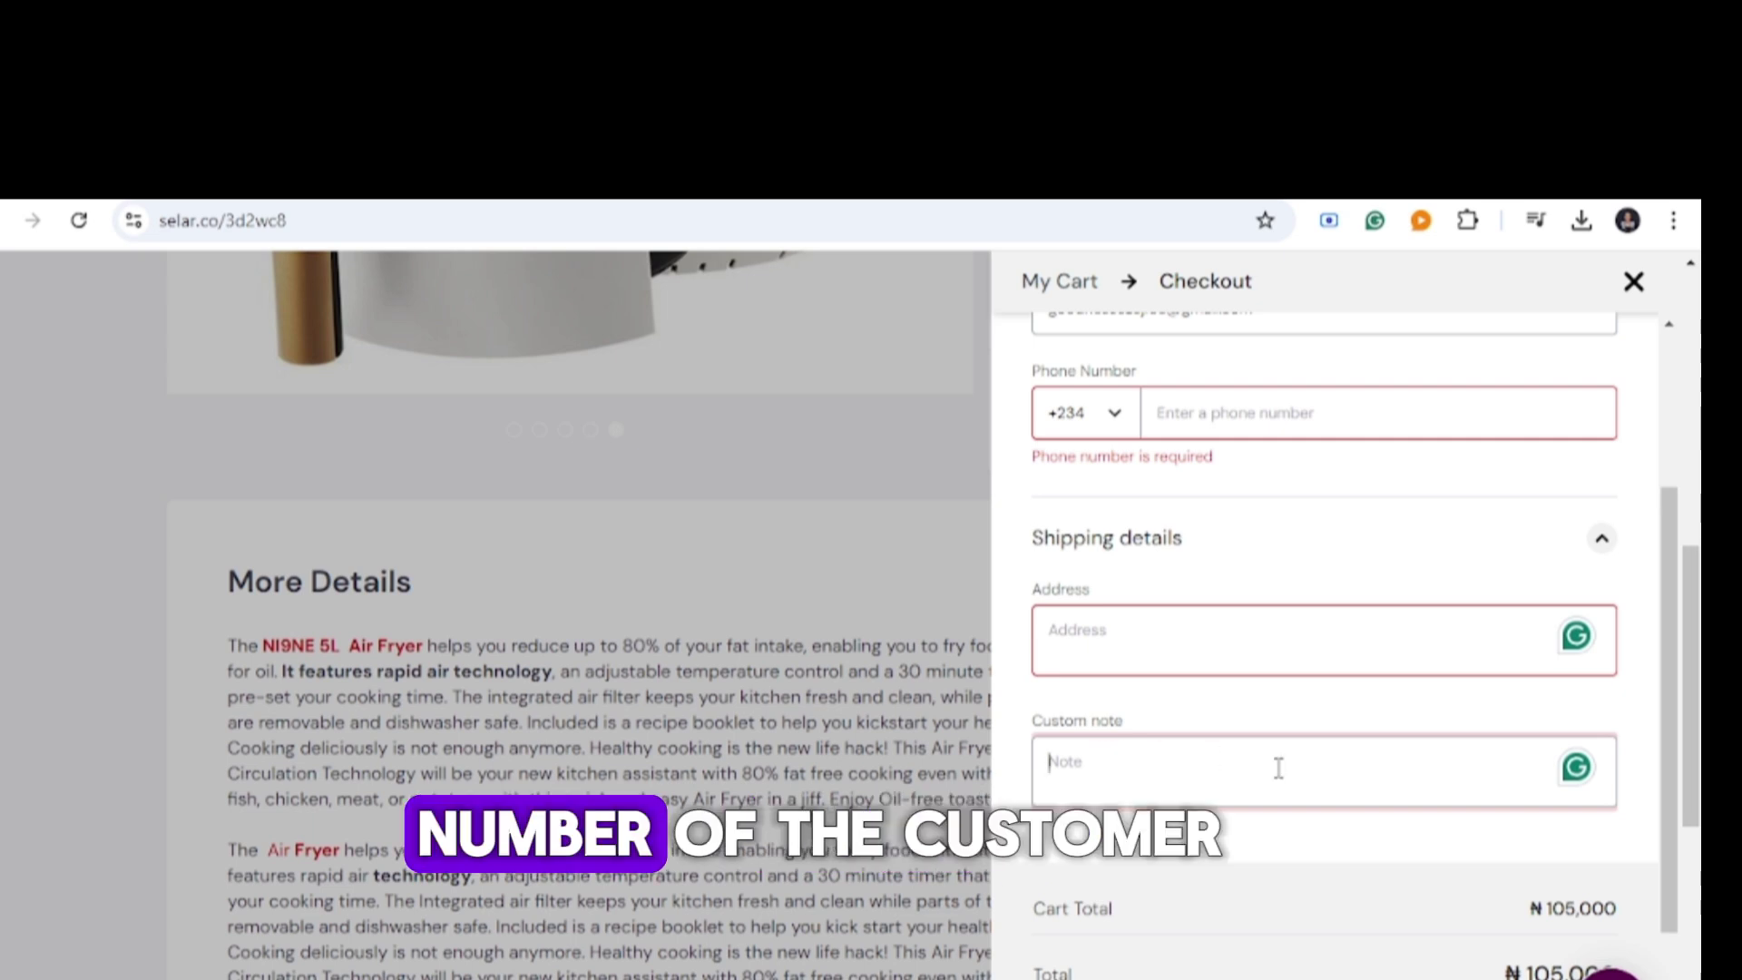
scroll(1264, 789, "down", 2)
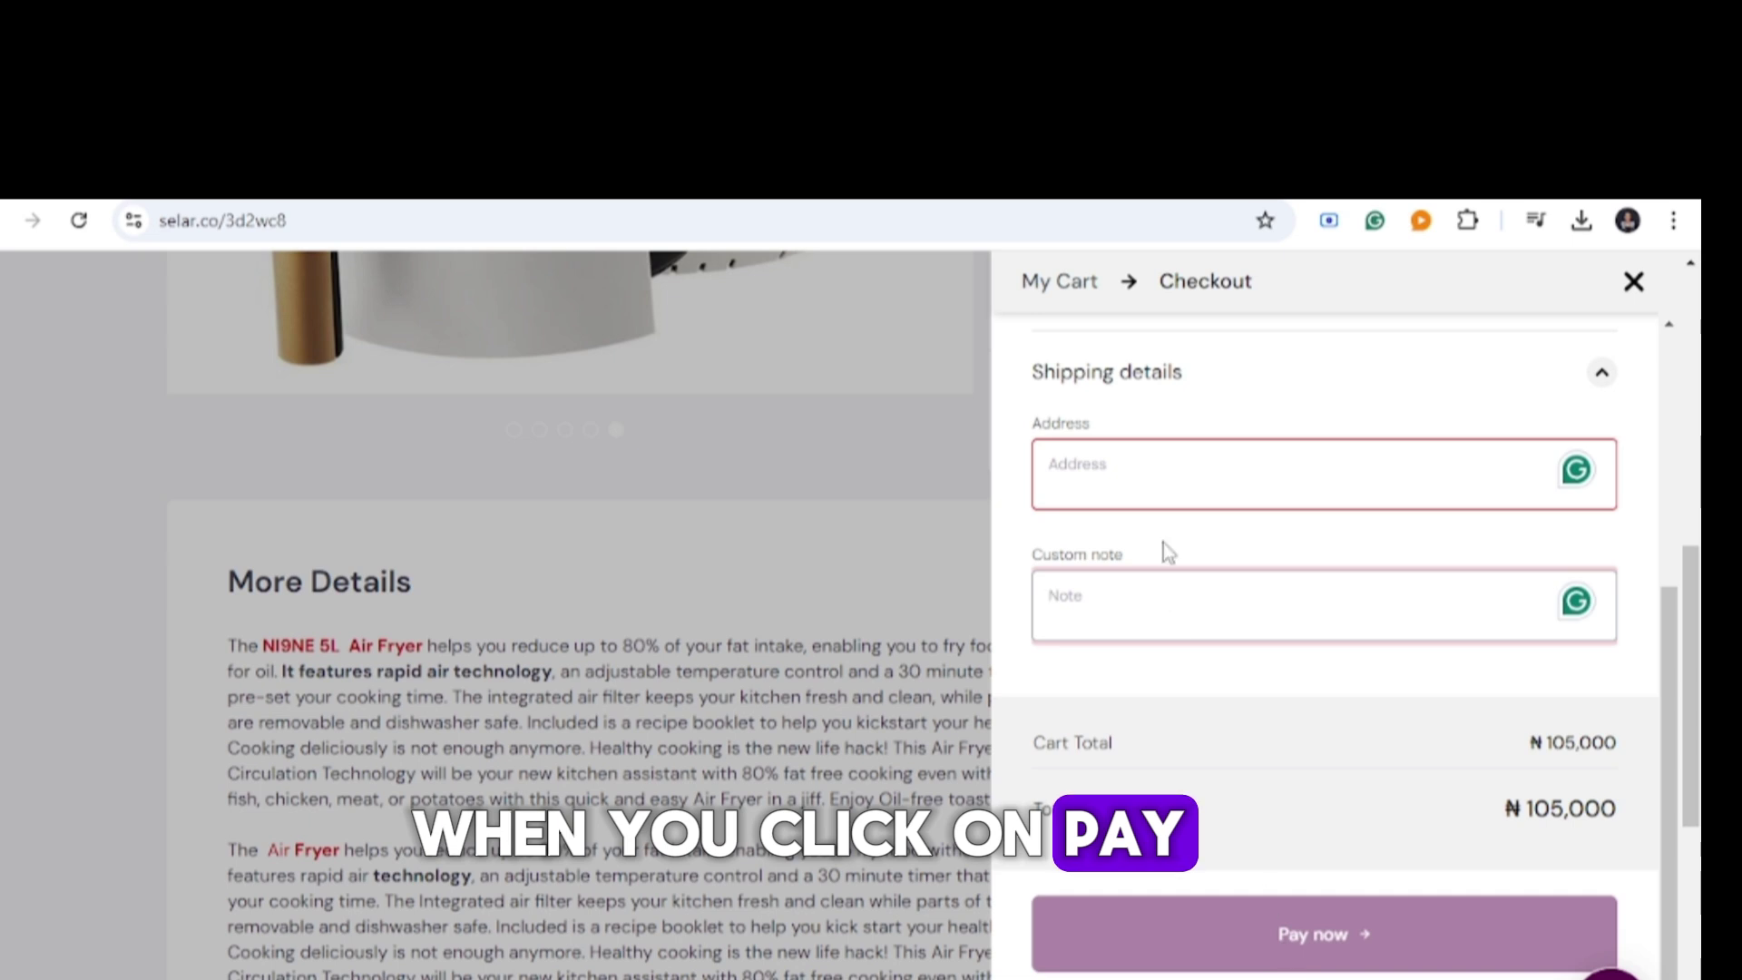
left_click(1165, 474)
left_click(1239, 562)
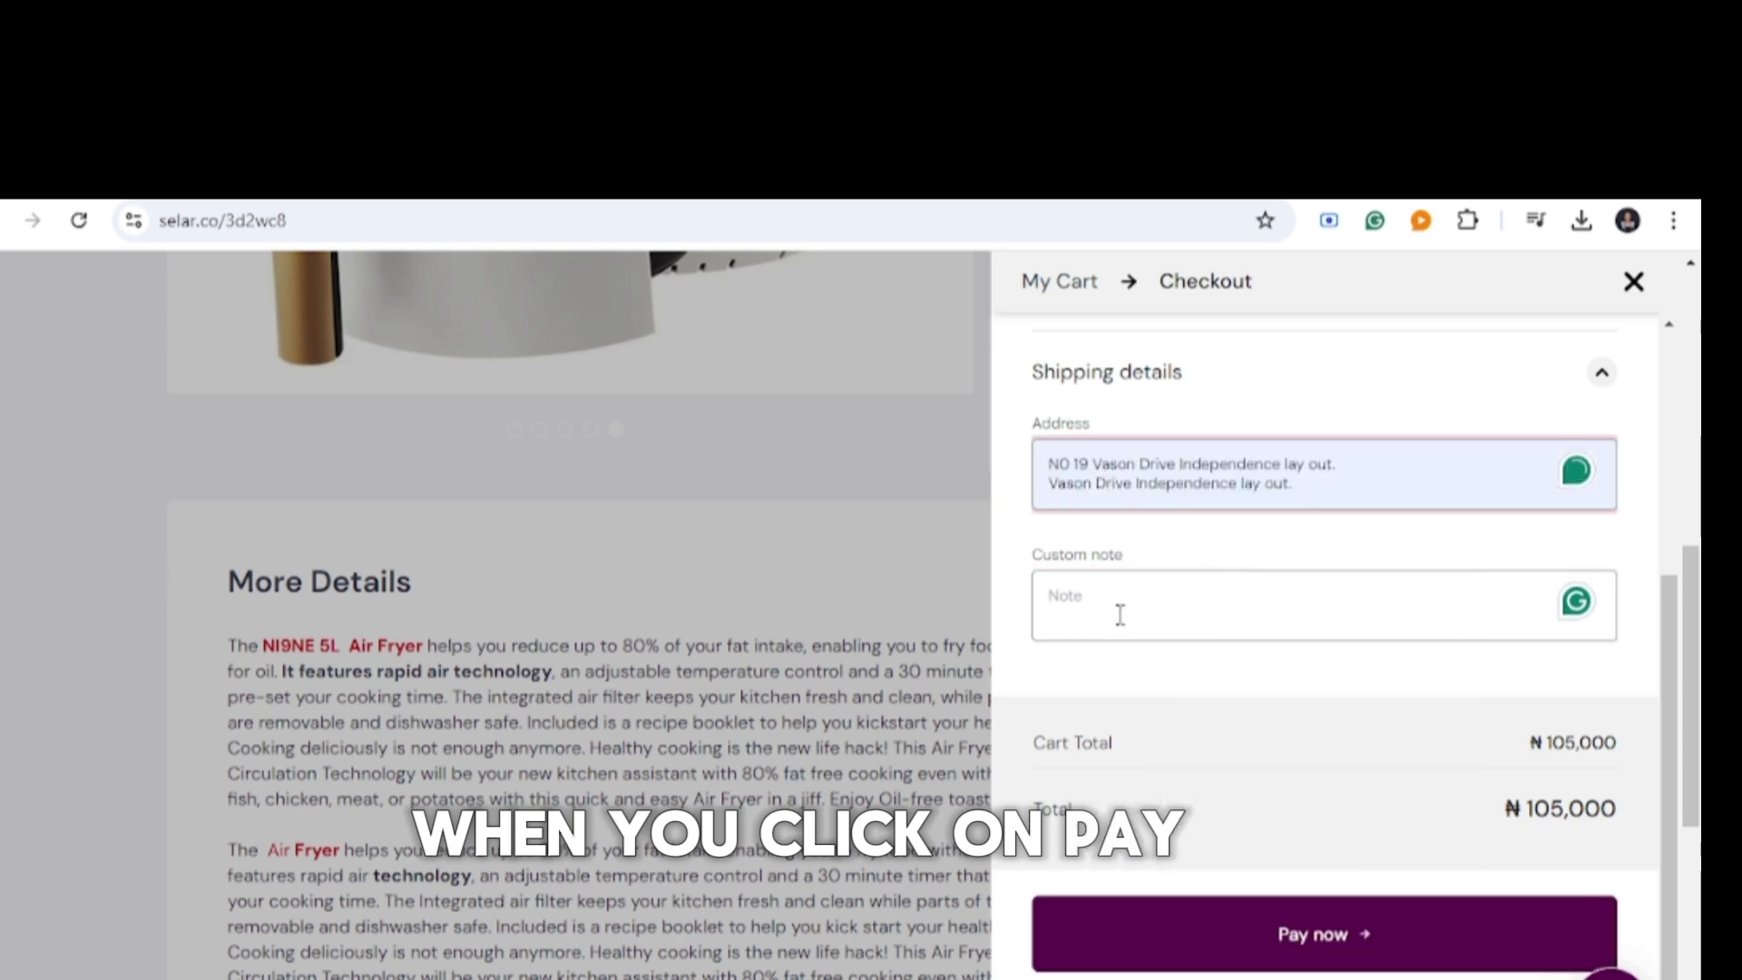
left_click(1331, 932)
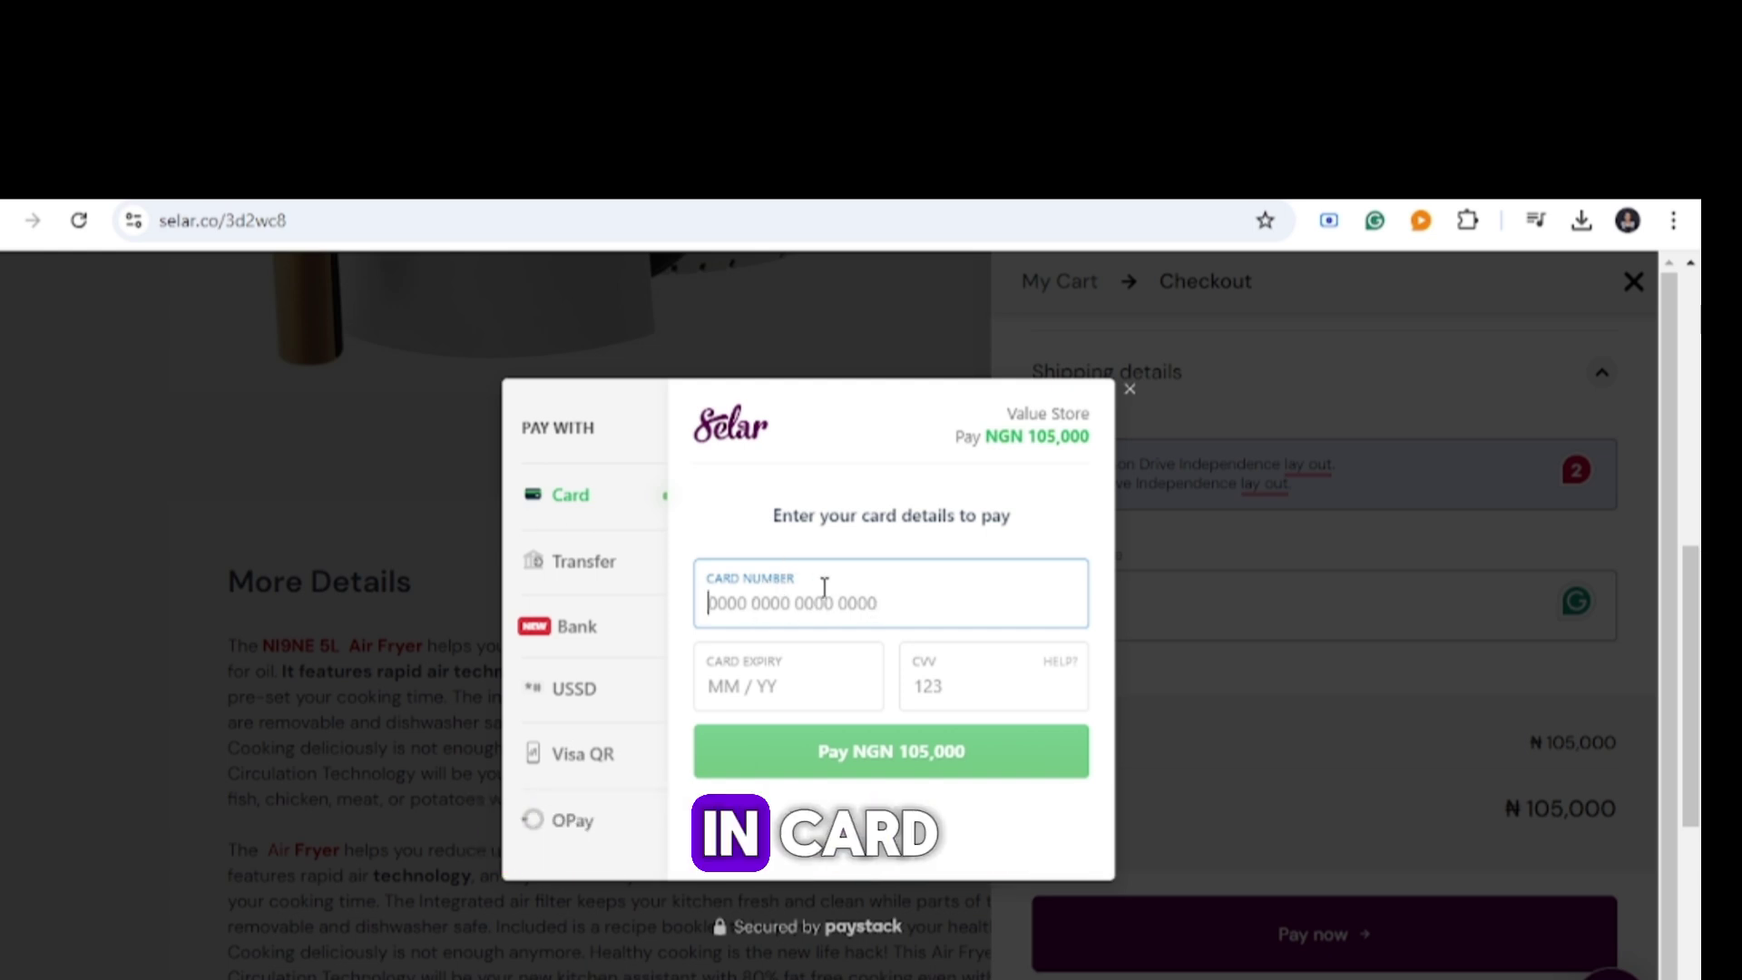
Examine the Transfer, Bank, USSD with Guaranty Trust Bank, and OPay payment methods, and close the payment window and checkout without paying.
left_click(588, 571)
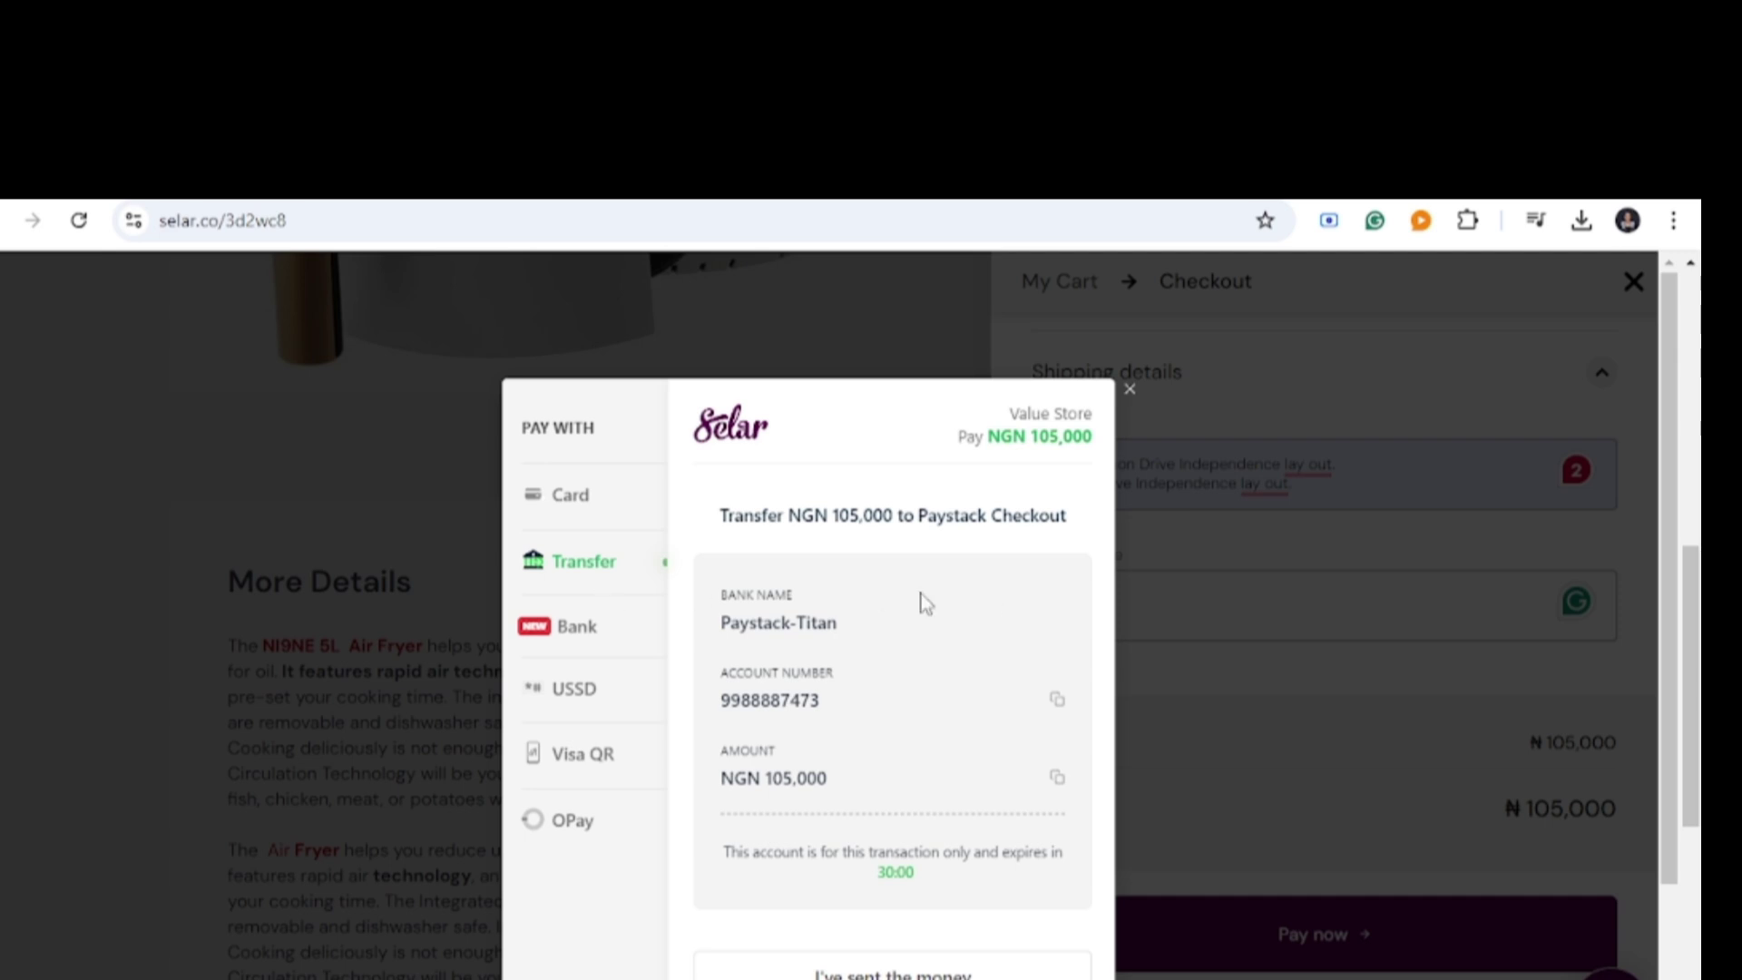
left_click(586, 639)
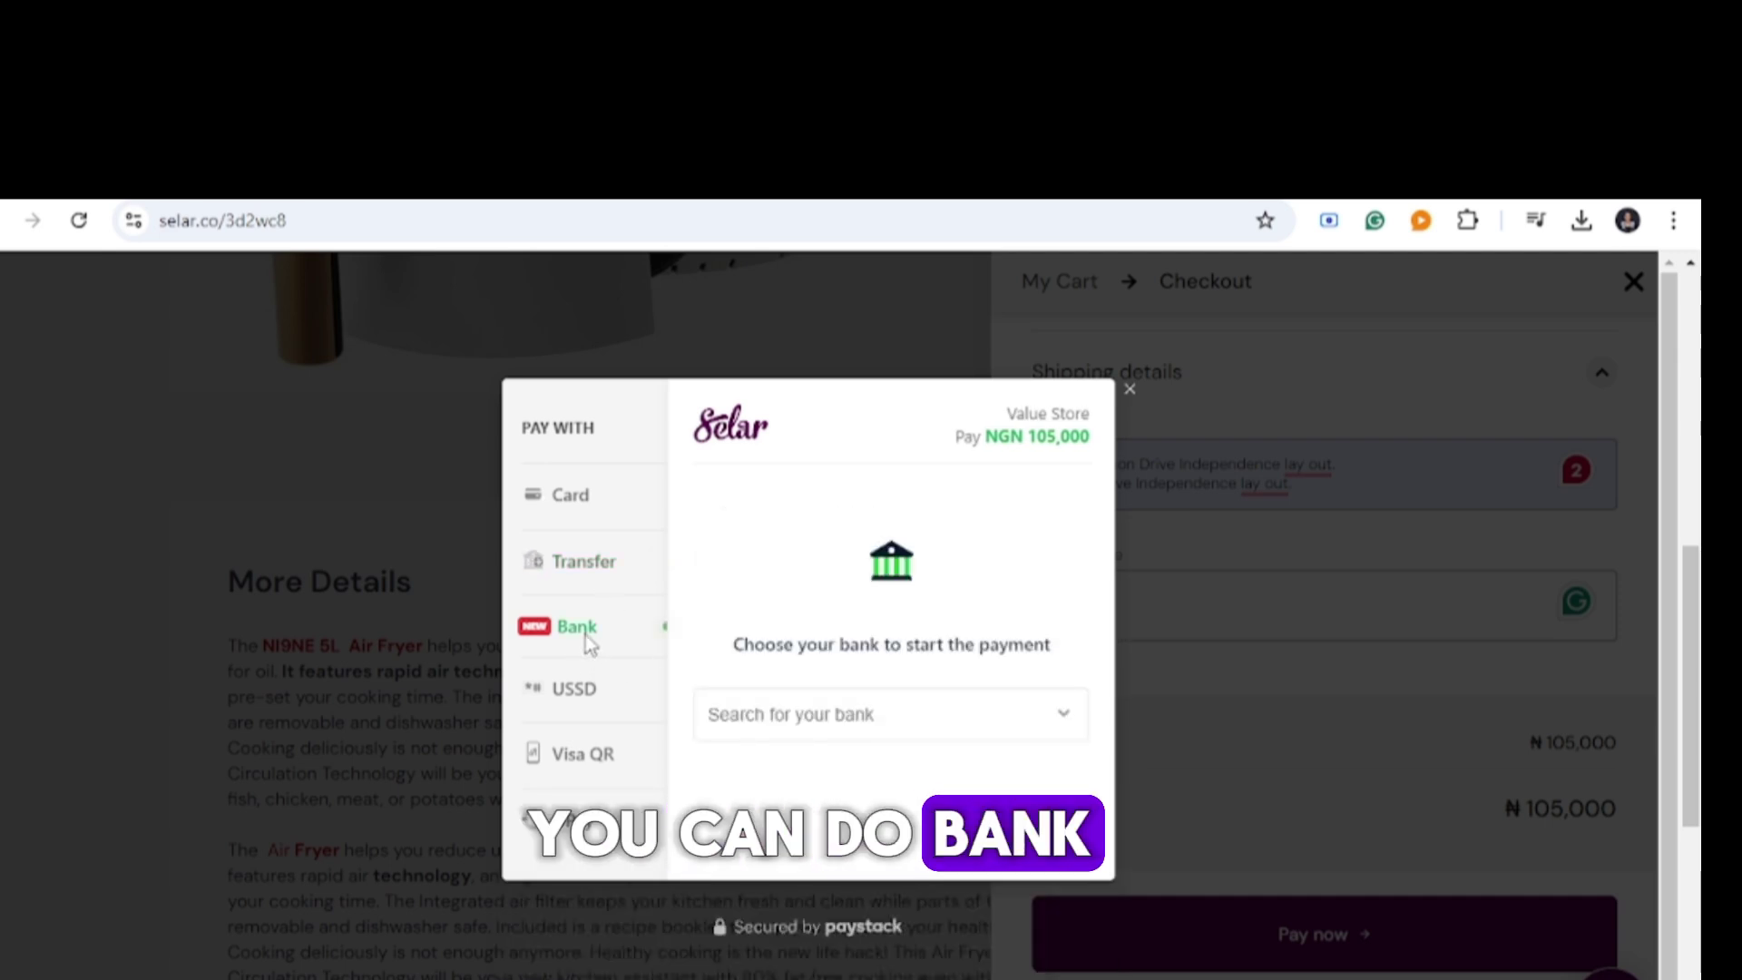
left_click(606, 698)
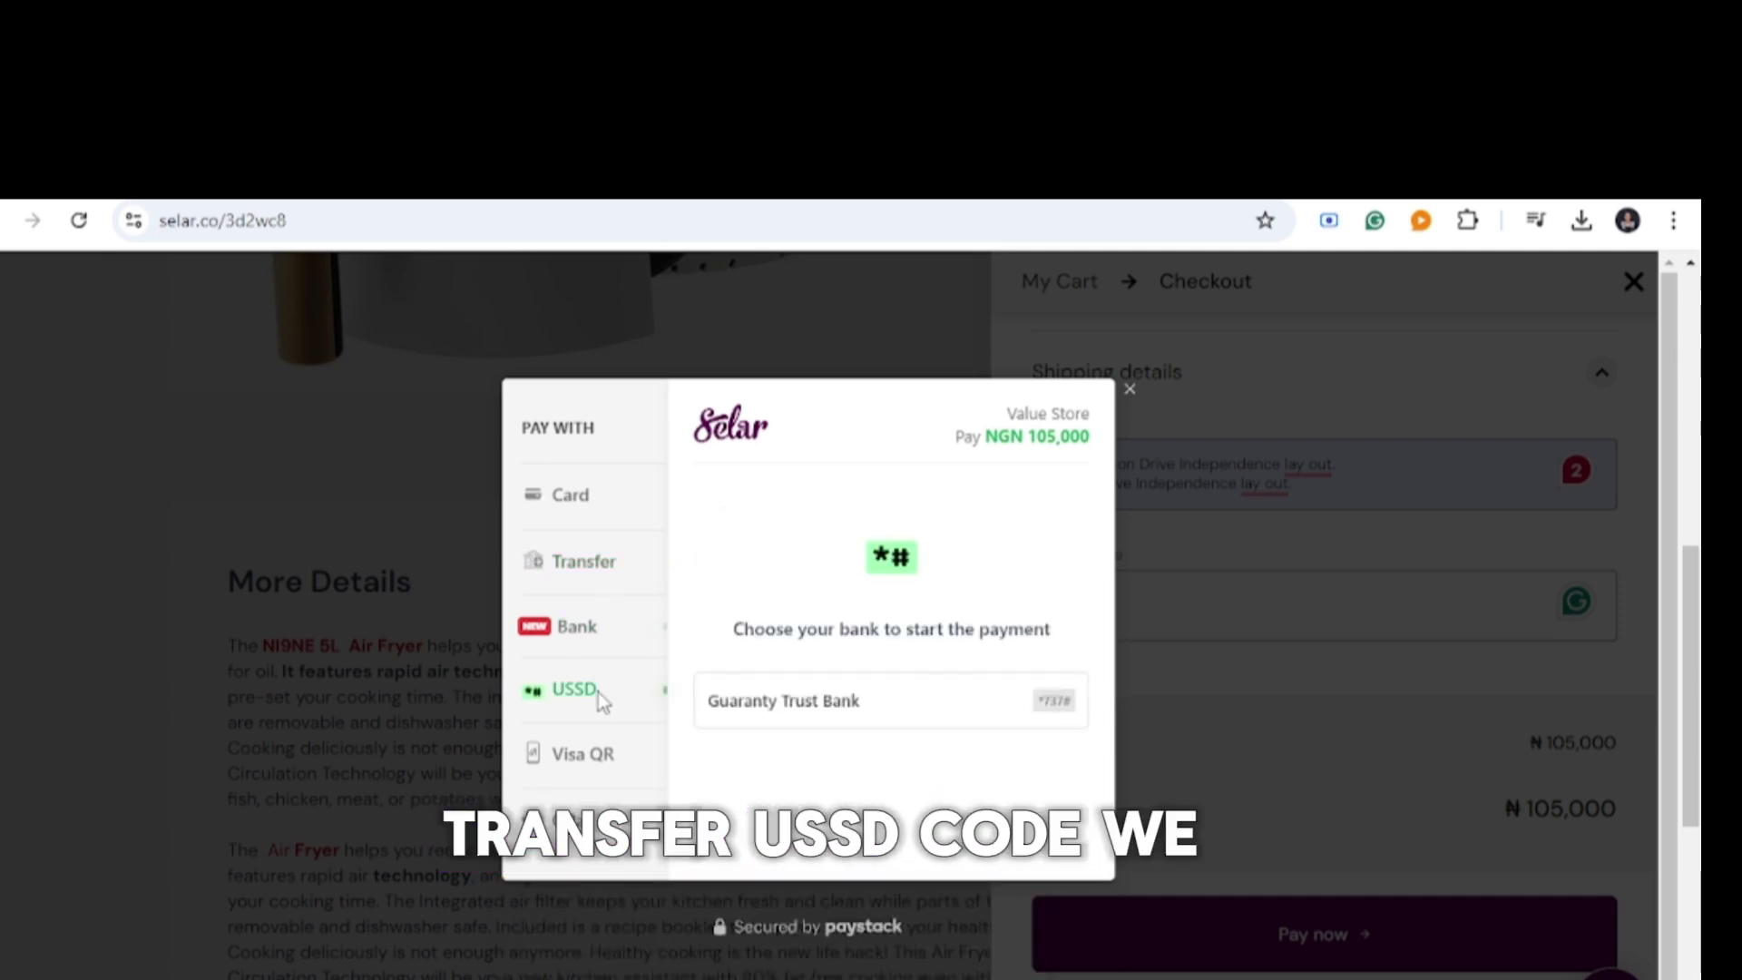
left_click(839, 703)
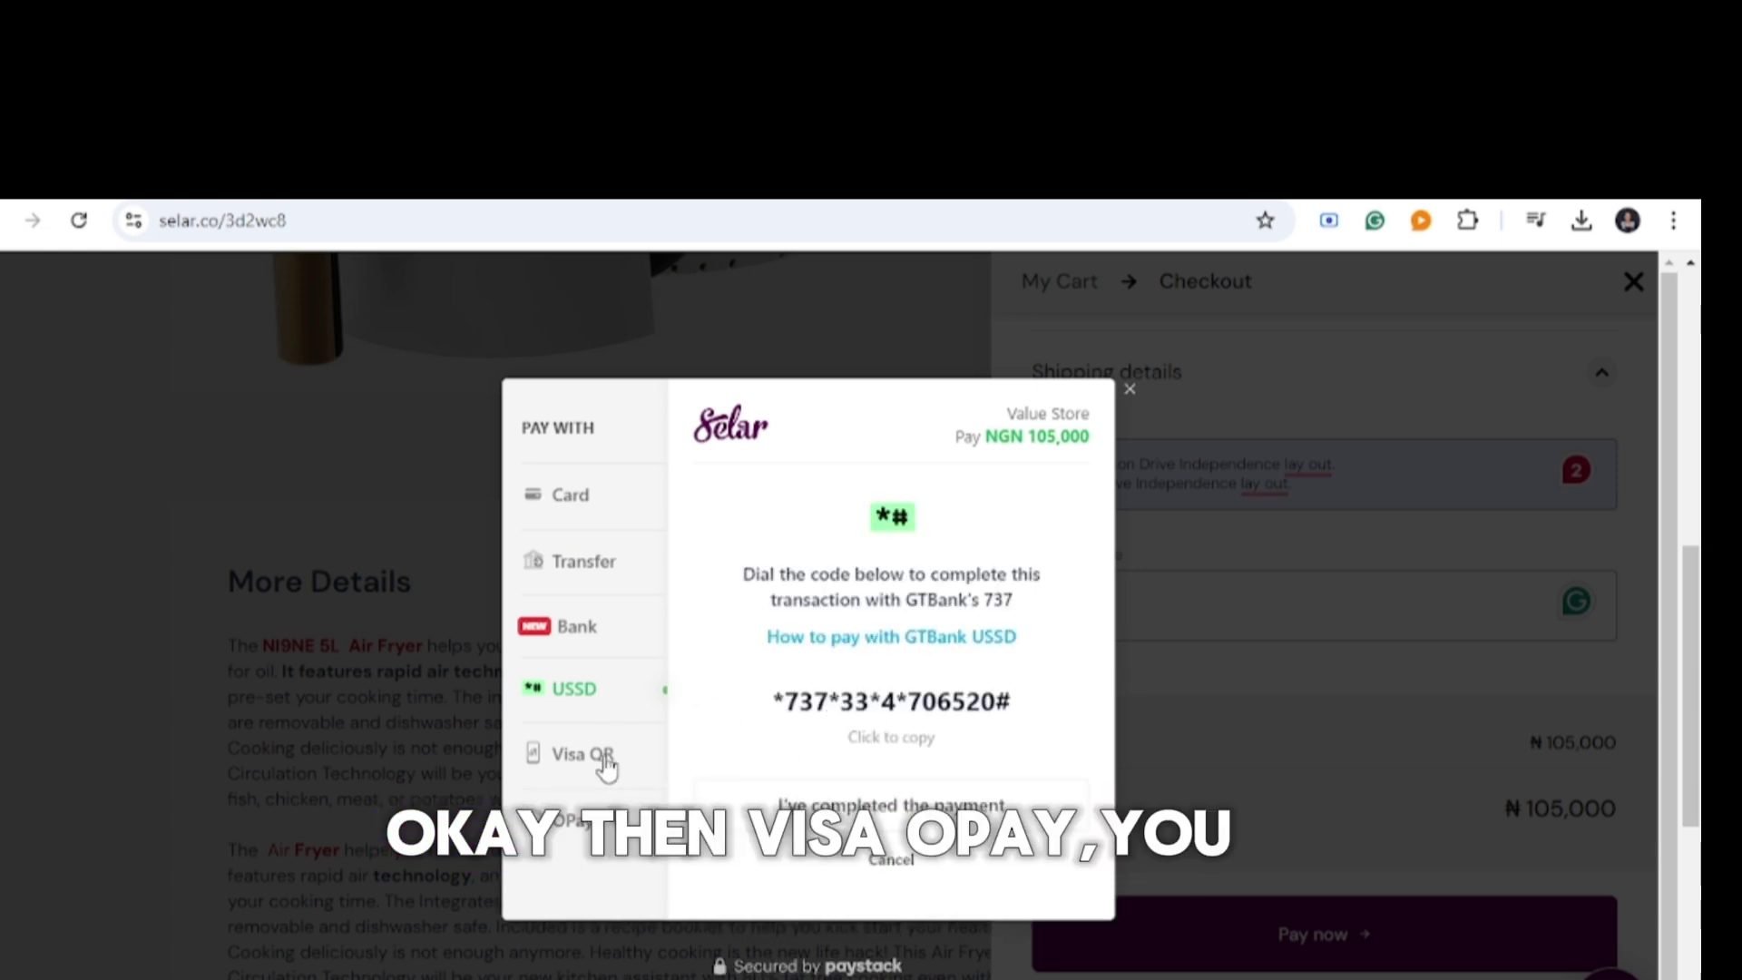
left_click(581, 821)
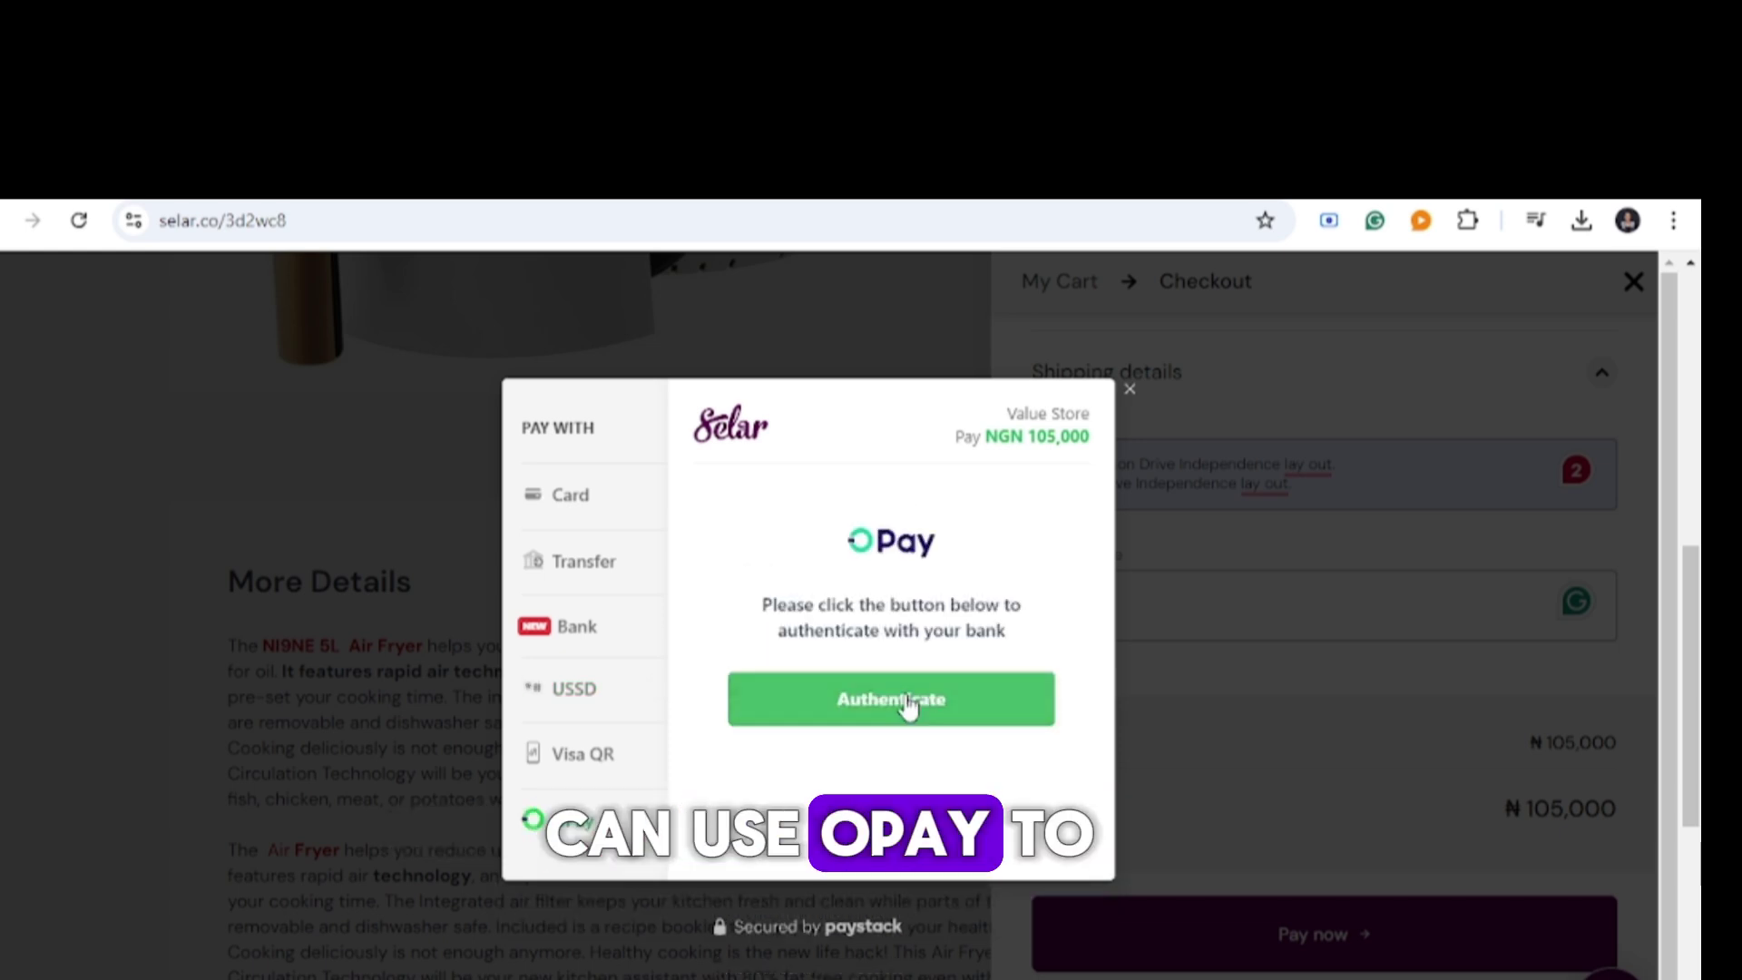
left_click(1130, 388)
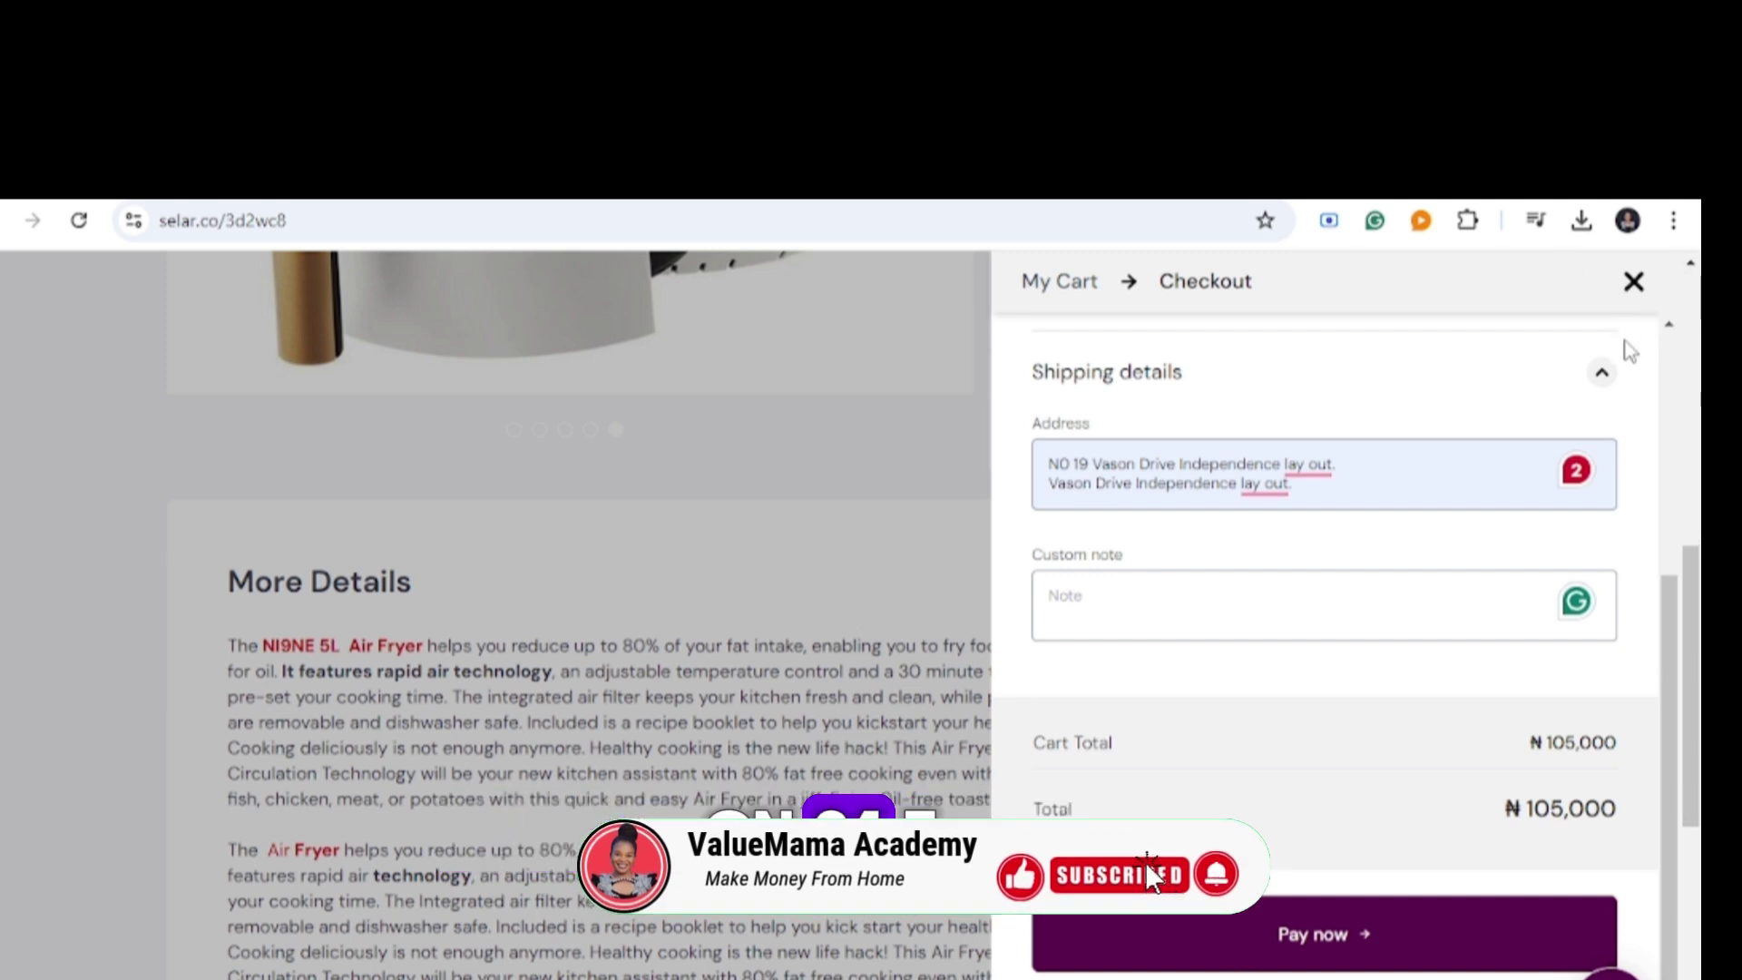
left_click(1633, 282)
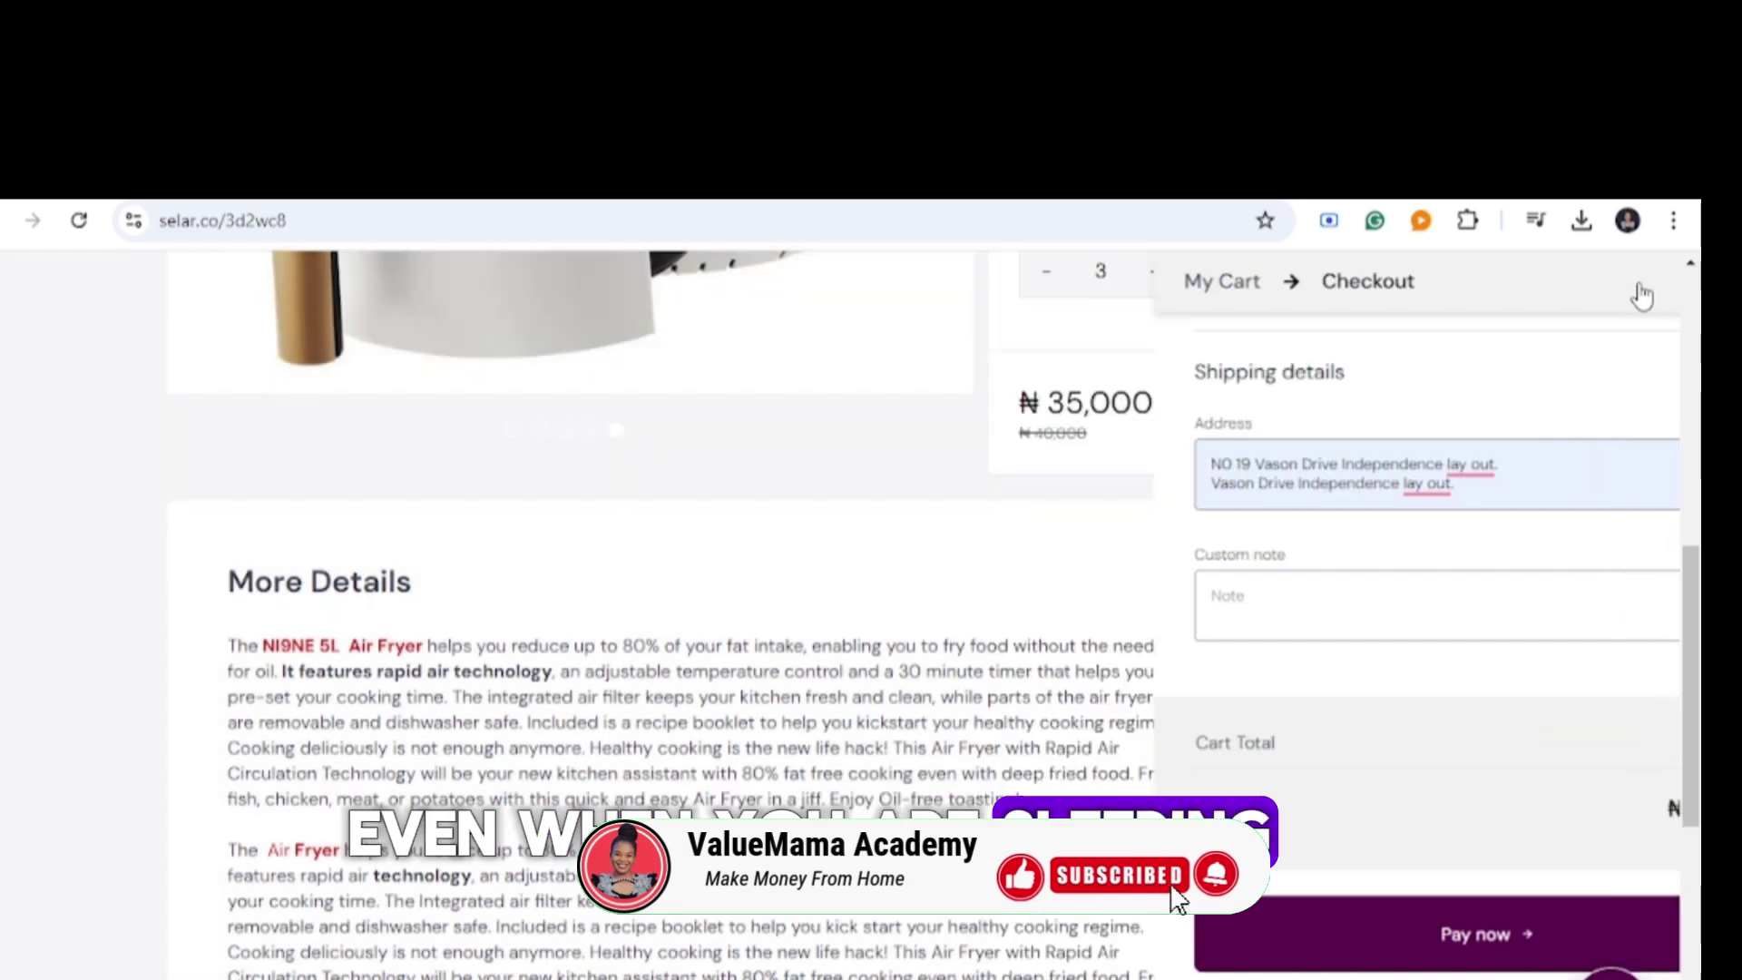
Close the public product page and return to the creator dashboard home.
scroll(1007, 644, "up", 5)
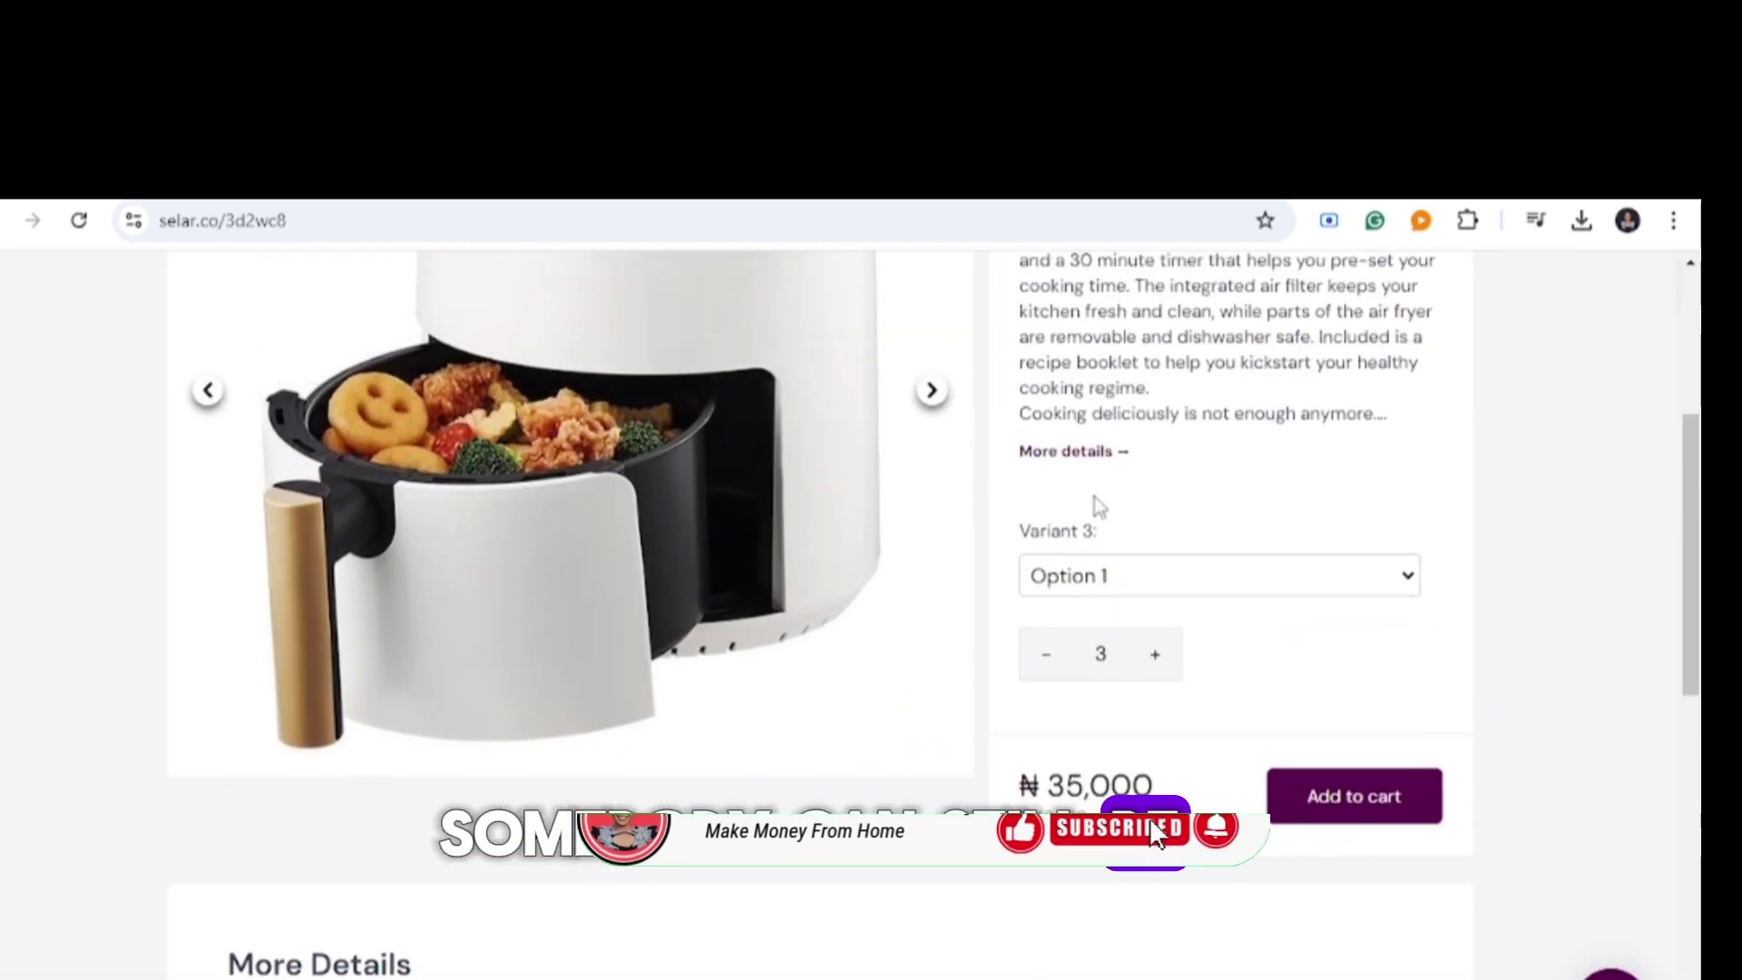
key("ctrl+w")
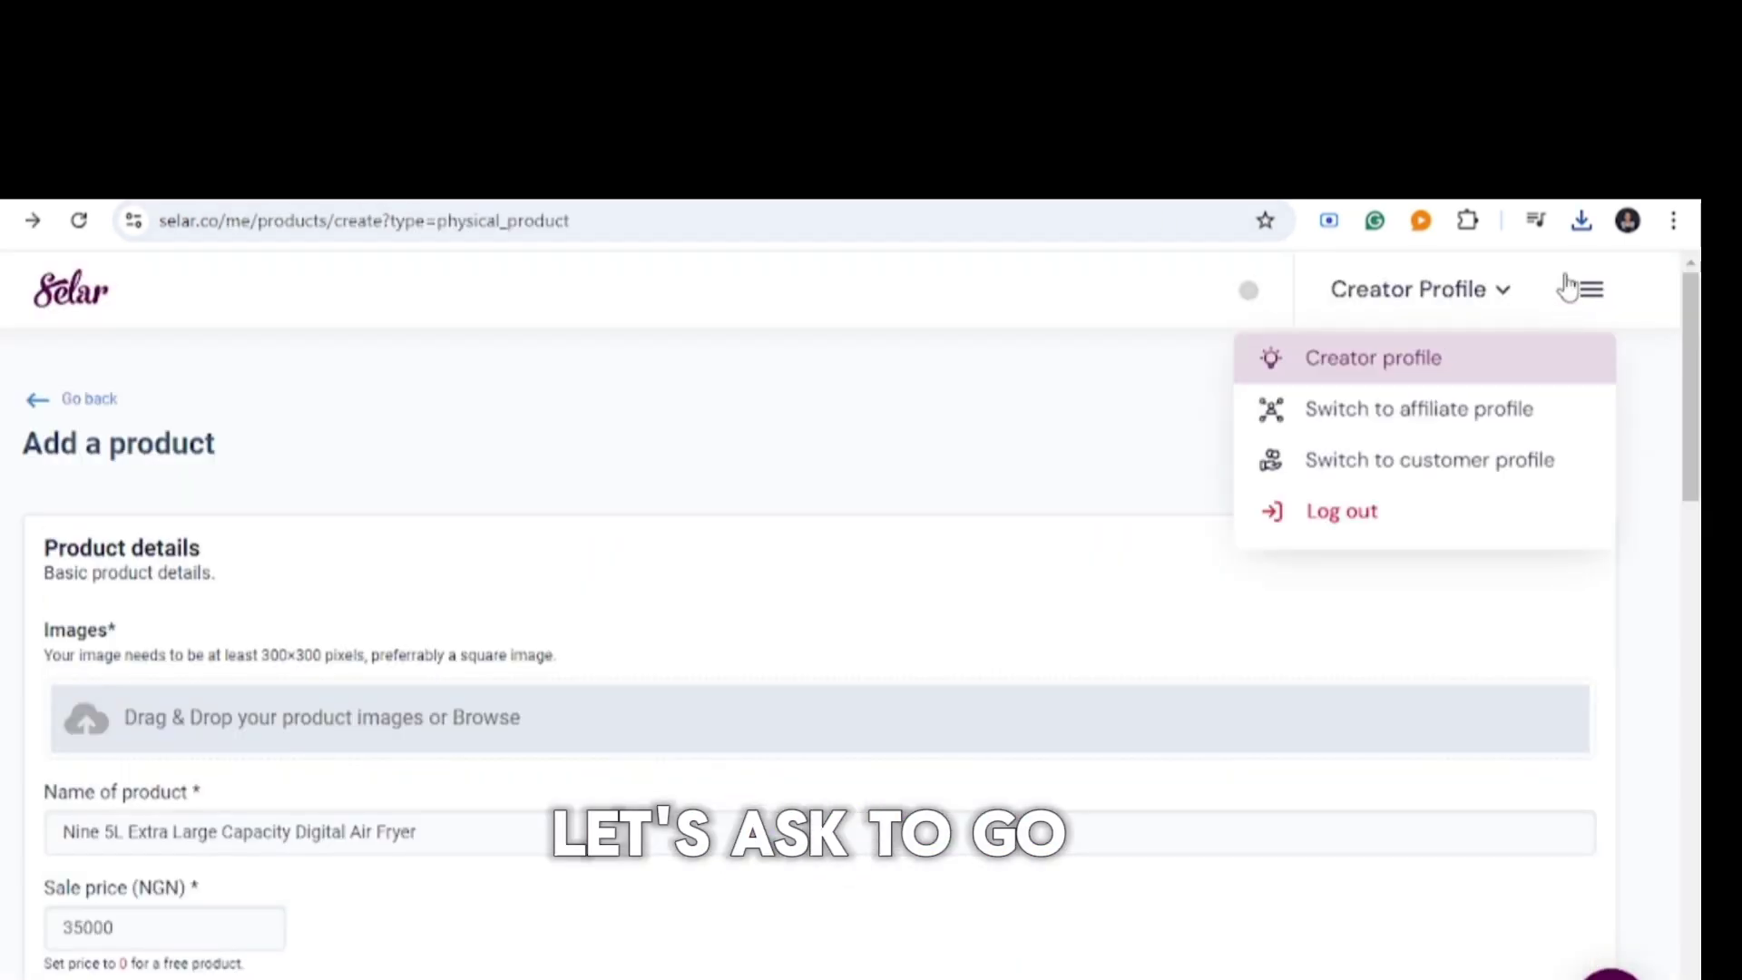
left_click(1569, 287)
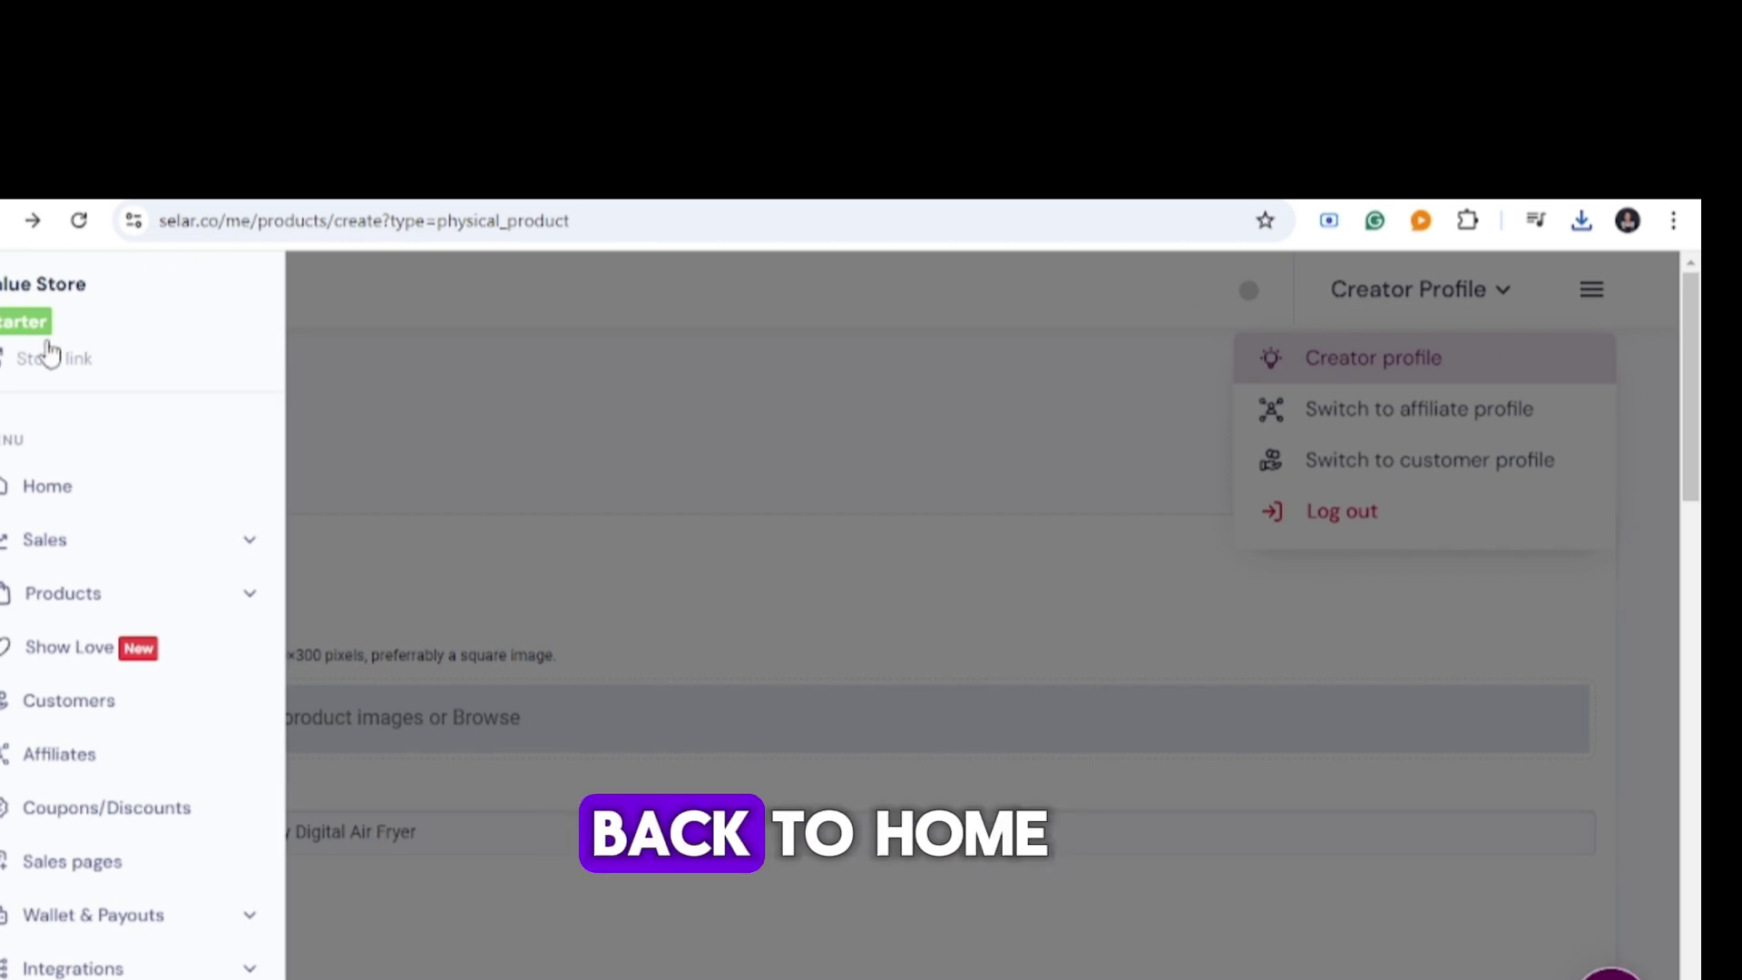
left_click(80, 488)
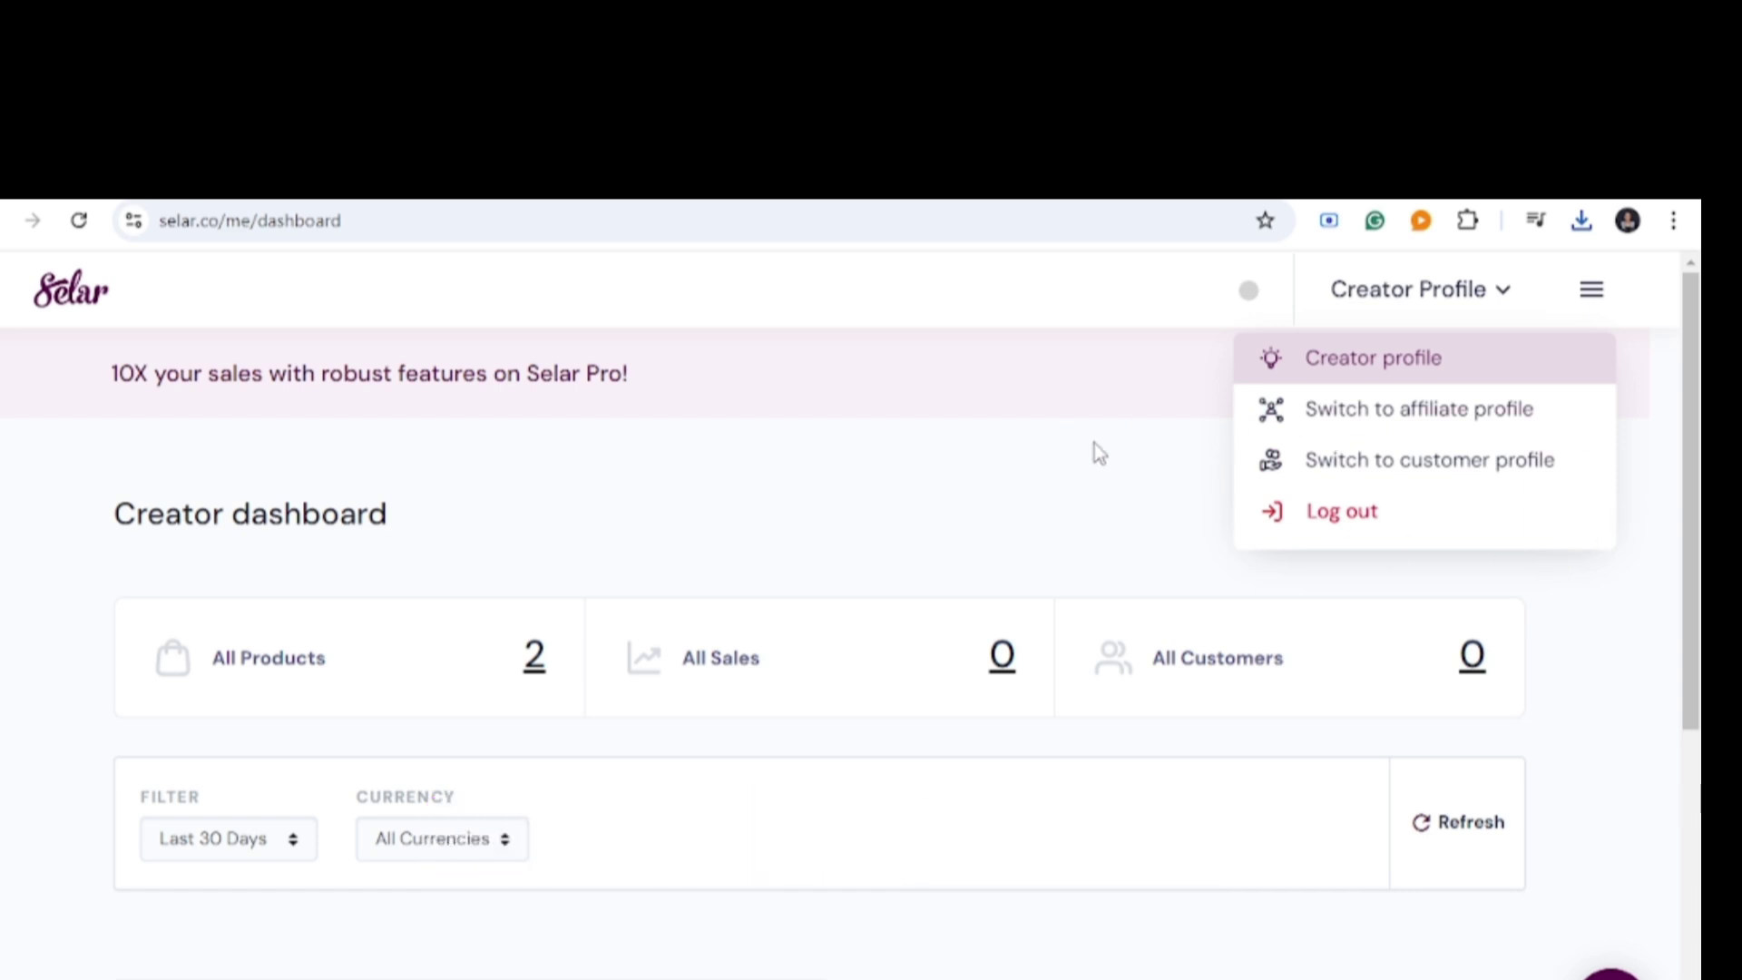
Dismiss the profile options and start adding another product of type Physical Product.
left_click(1482, 308)
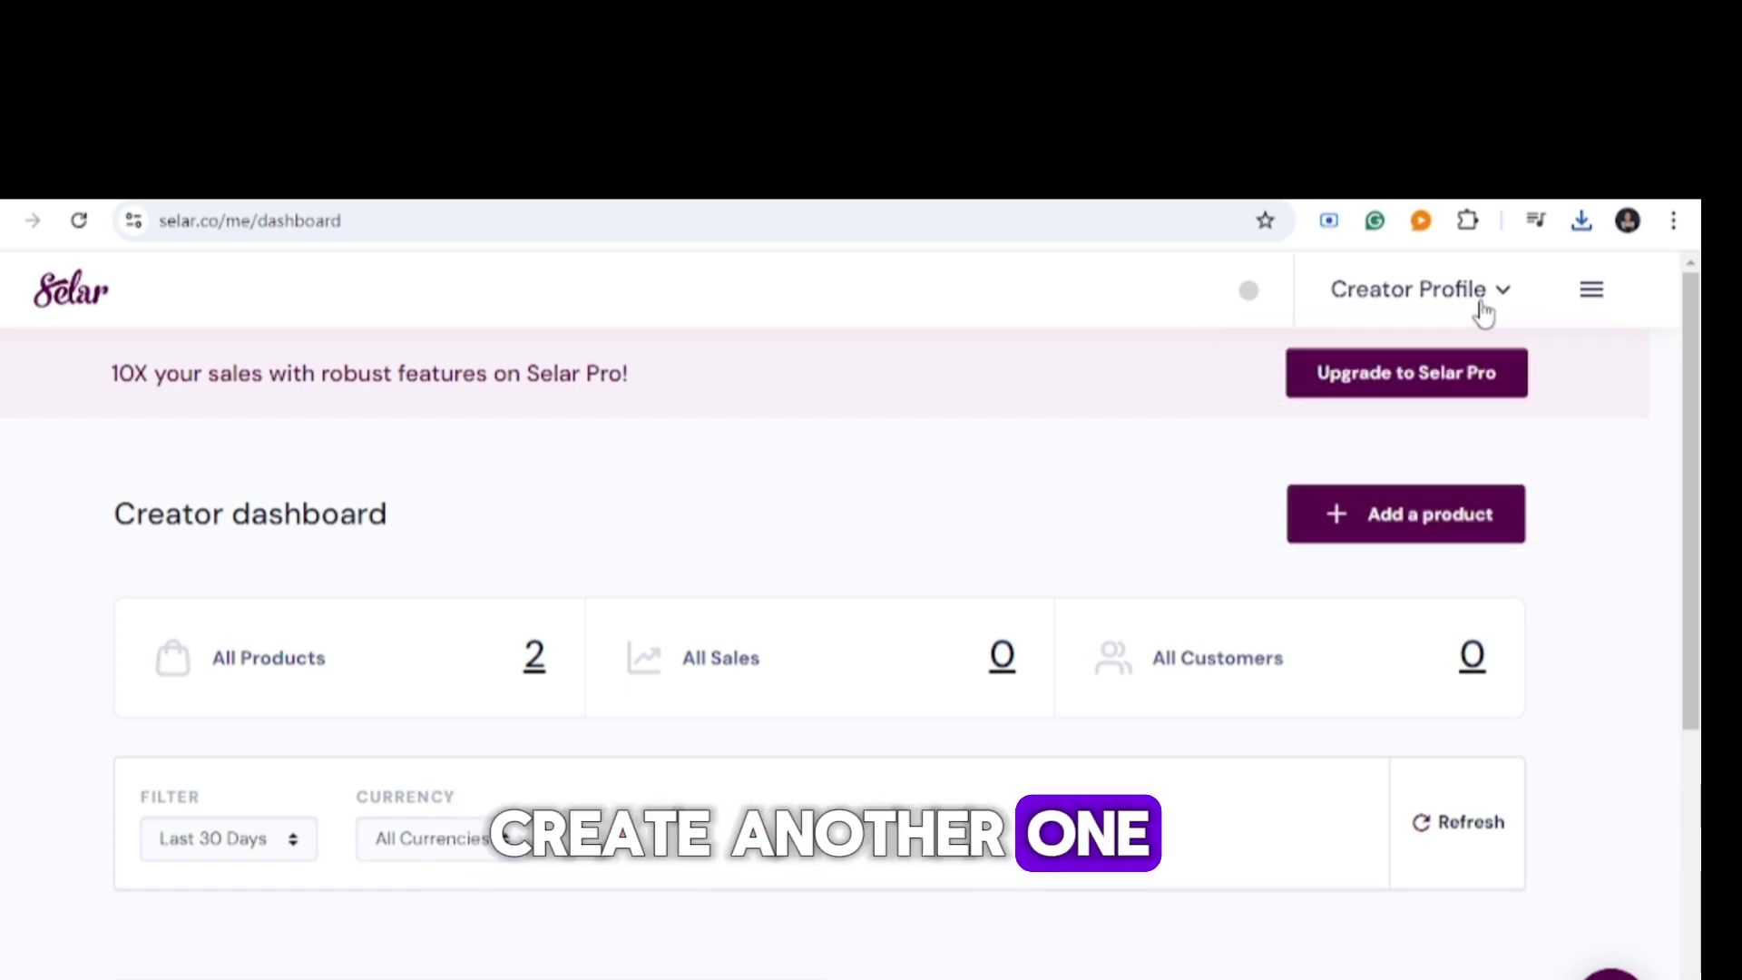
left_click(1411, 526)
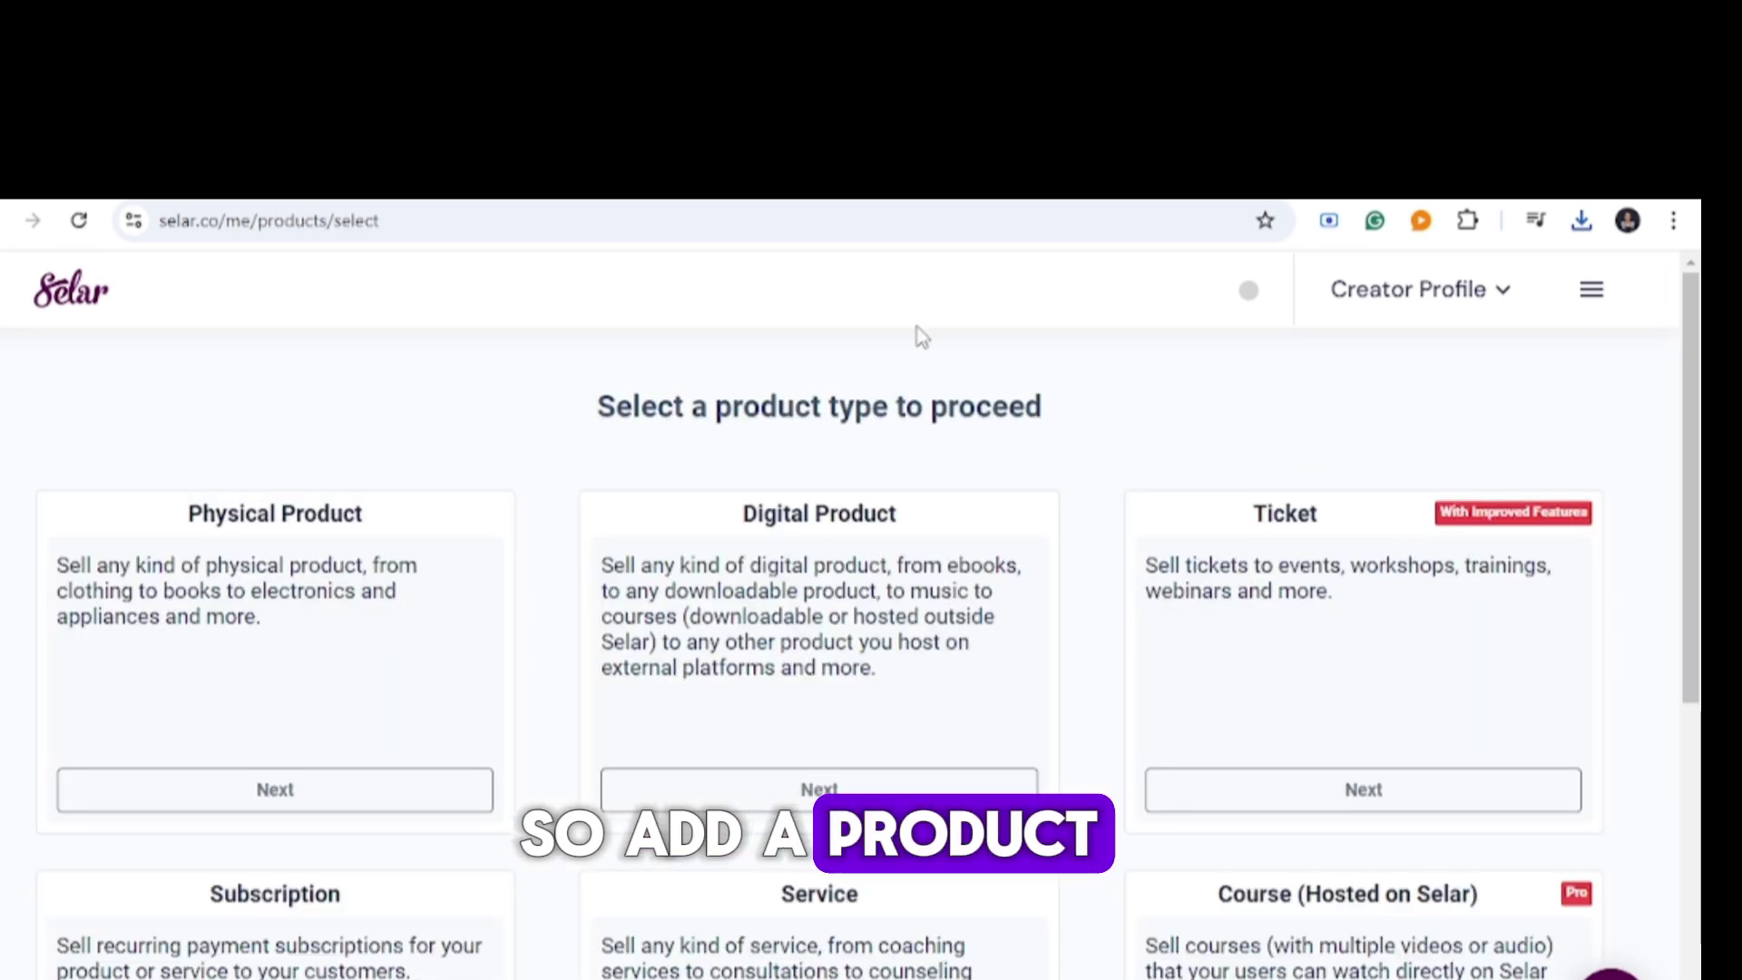
left_click(290, 793)
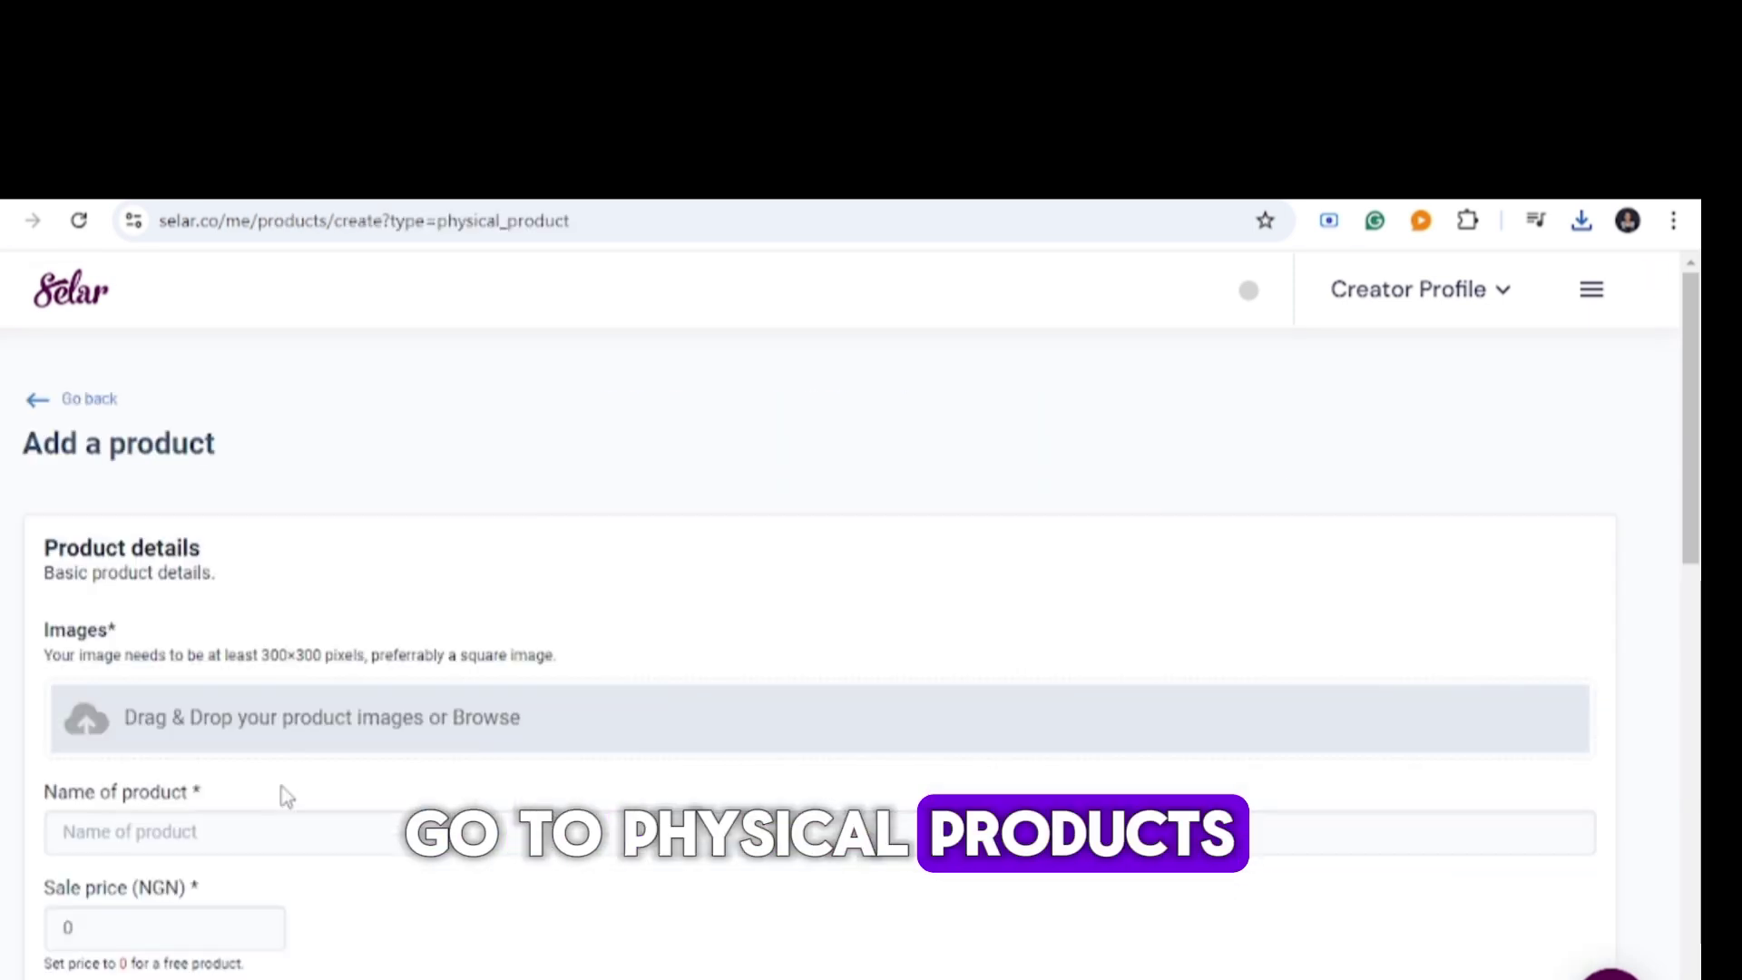
Upload the power bank images 3 (1), 1 (1), 8 and 6 from the Anchor folder as product images.
left_click(97, 713)
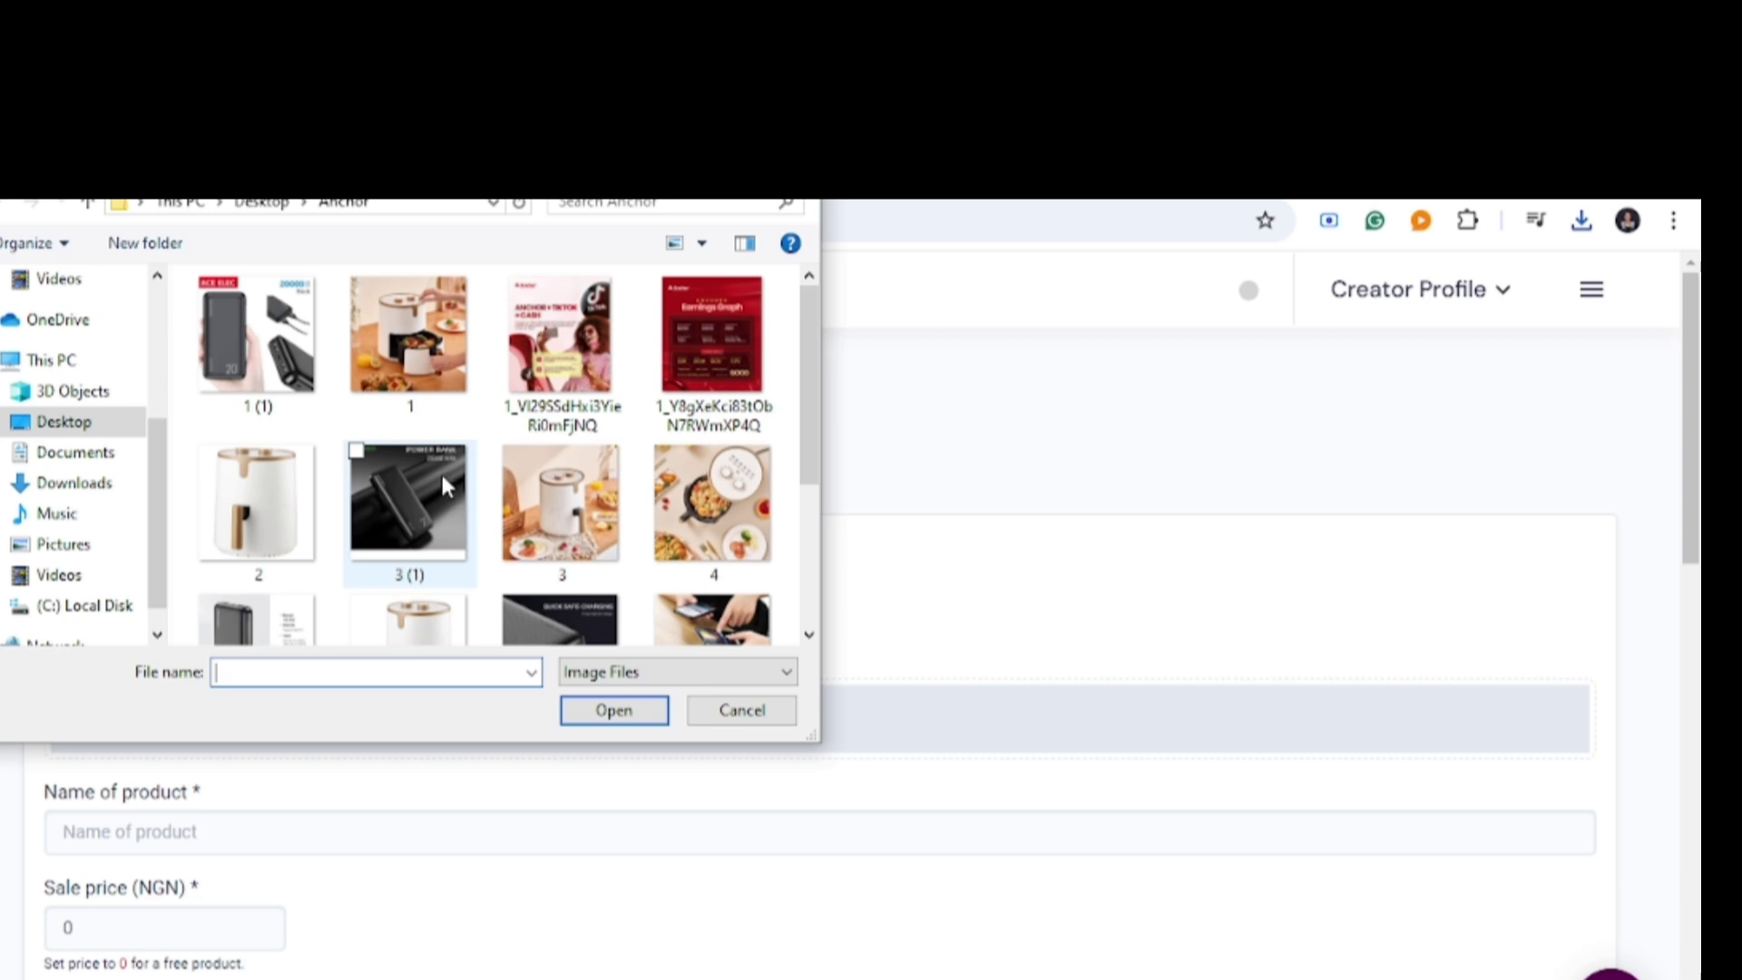
scroll(444, 485, "down", 1)
scroll(444, 486, "down", 2)
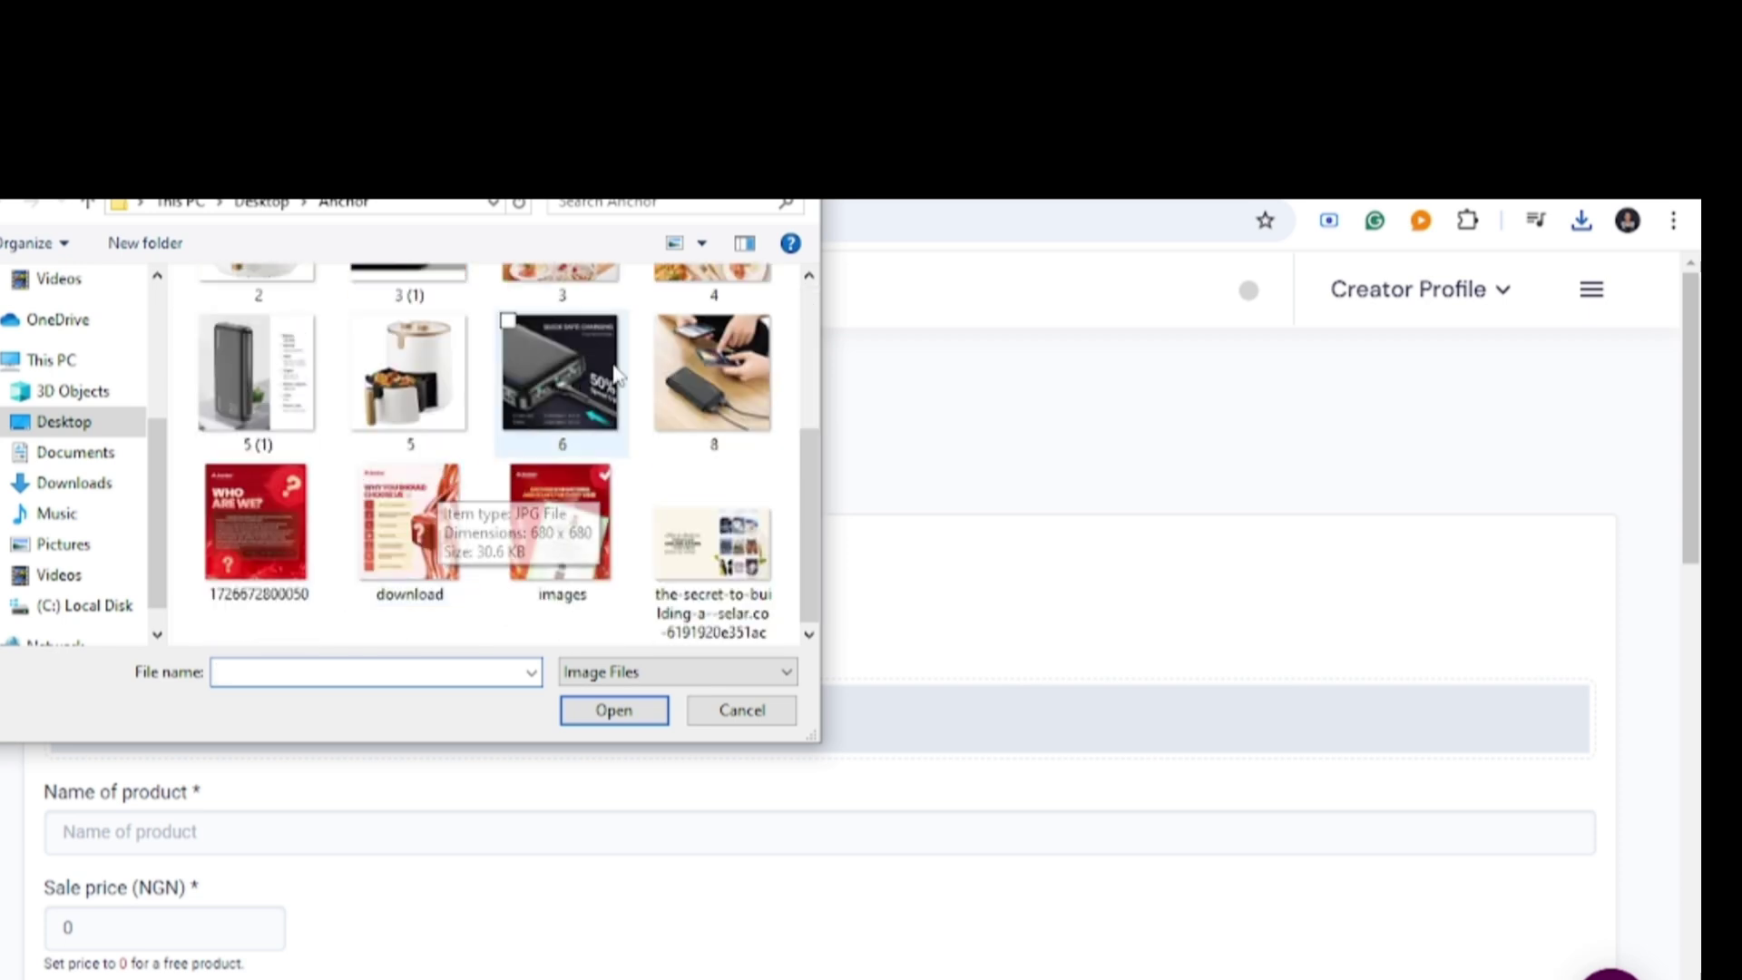
scroll(259, 363, "up", 3)
left_click(254, 370)
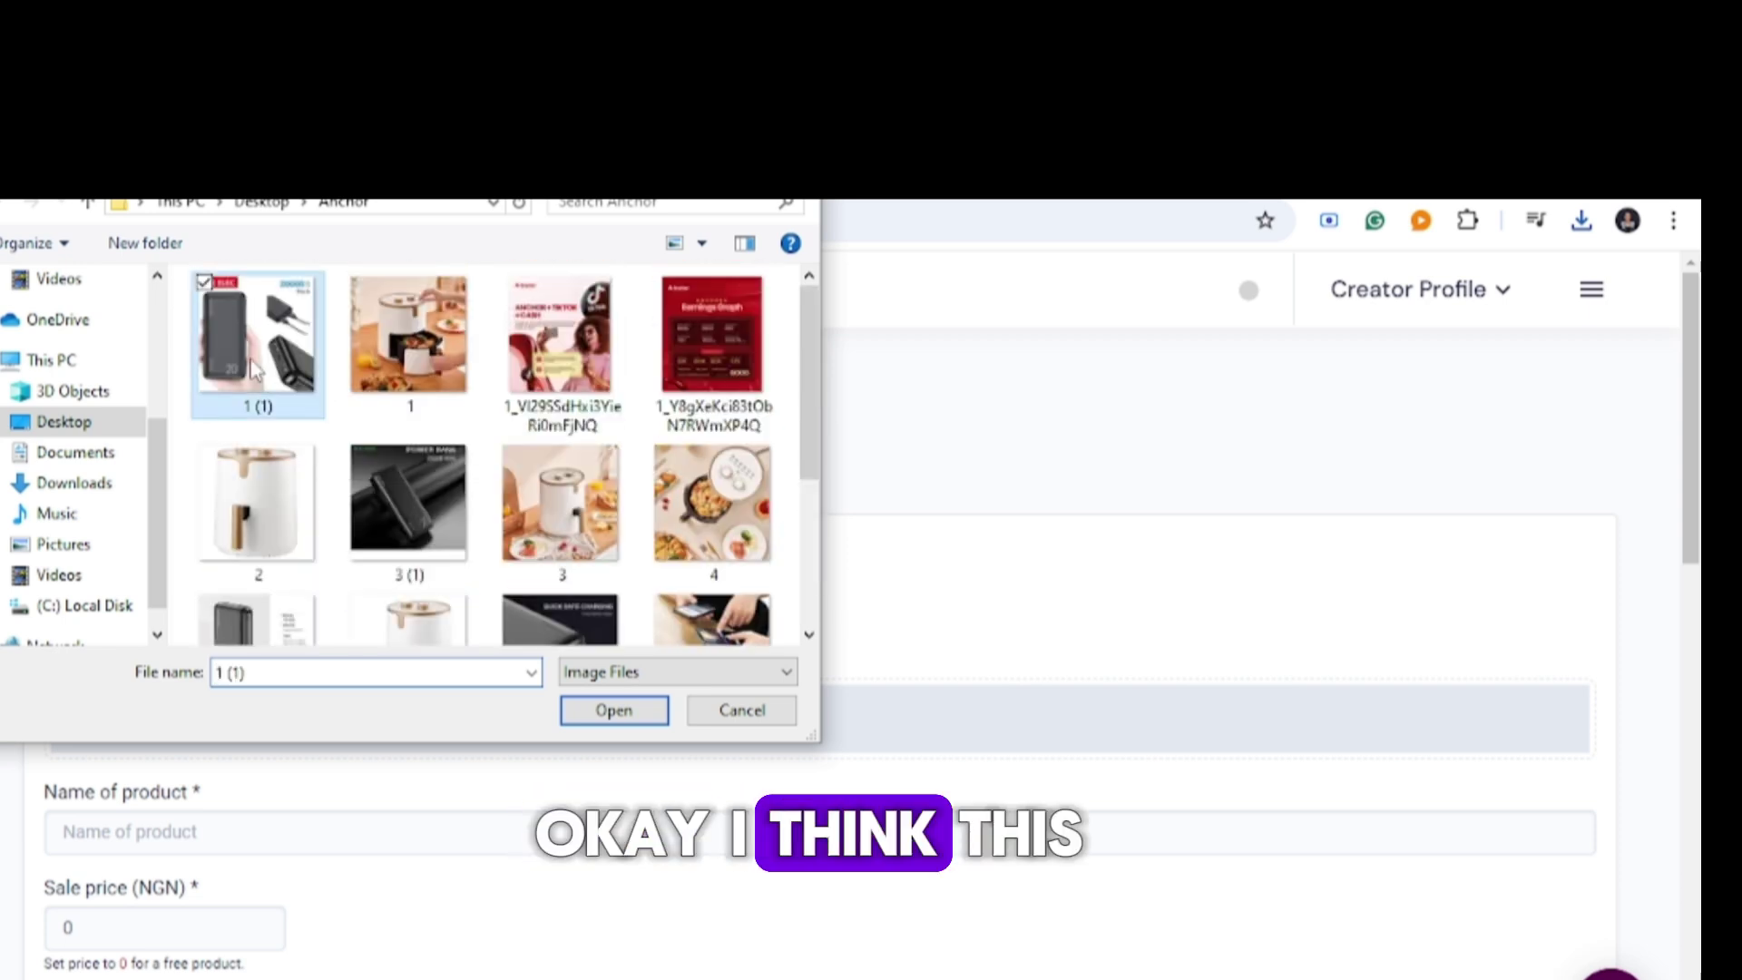
left_click(403, 492)
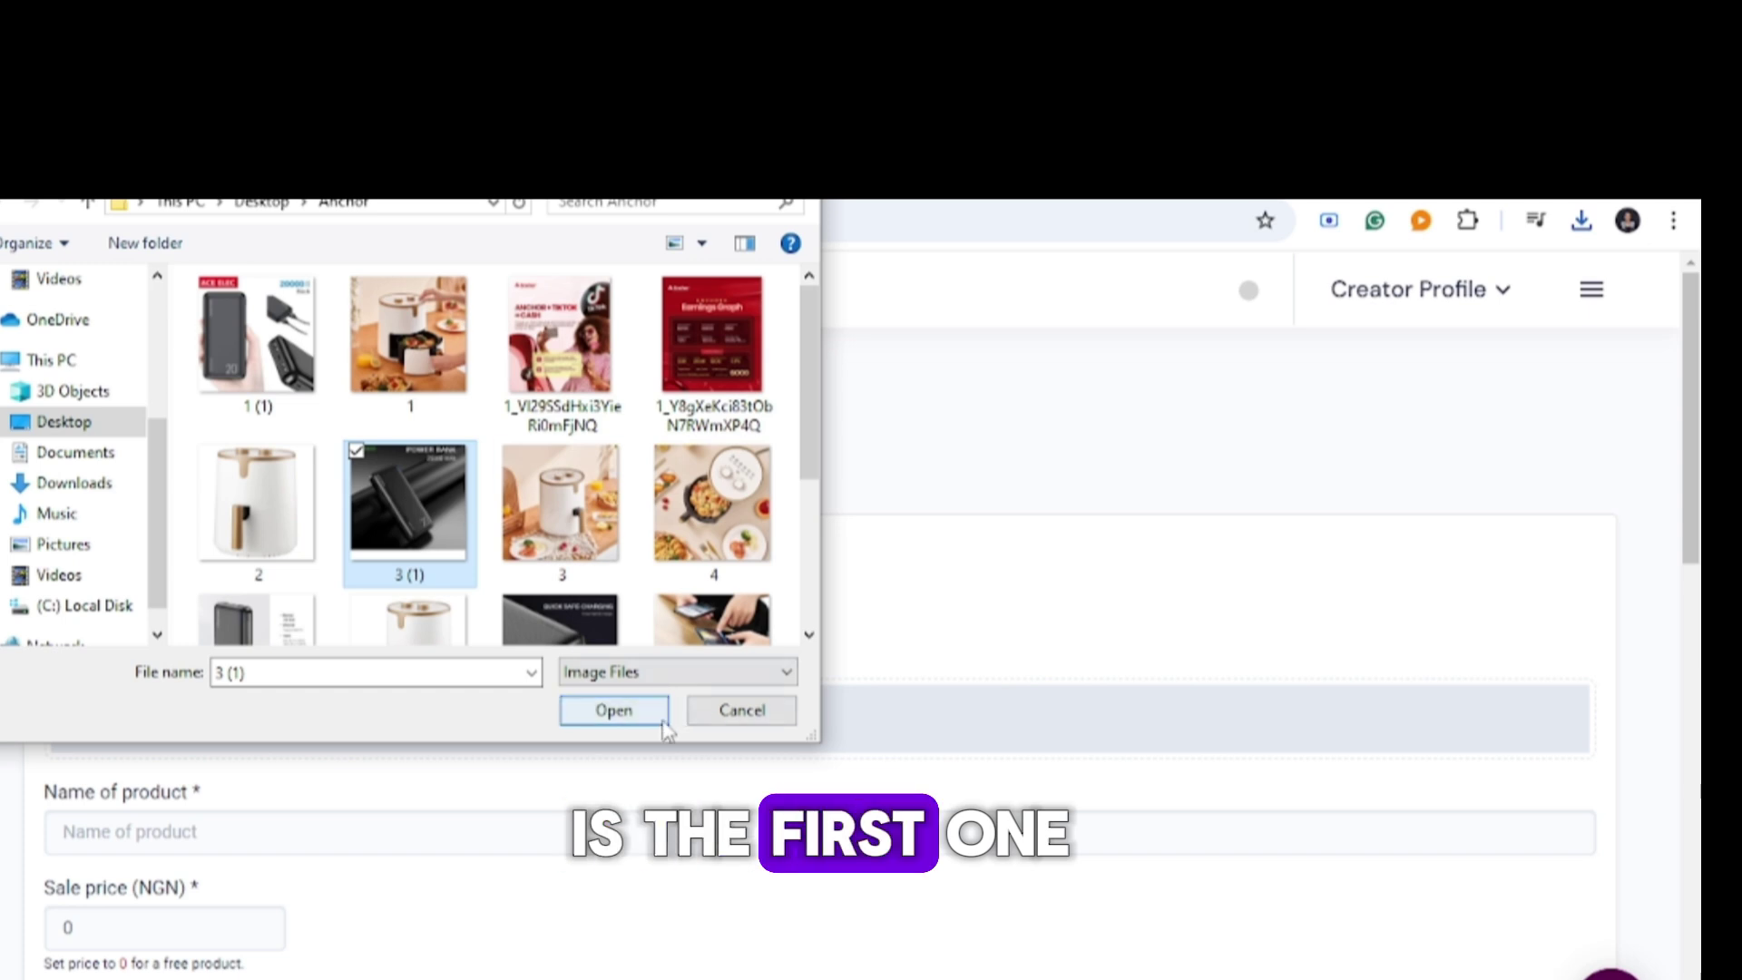
left_click(613, 711)
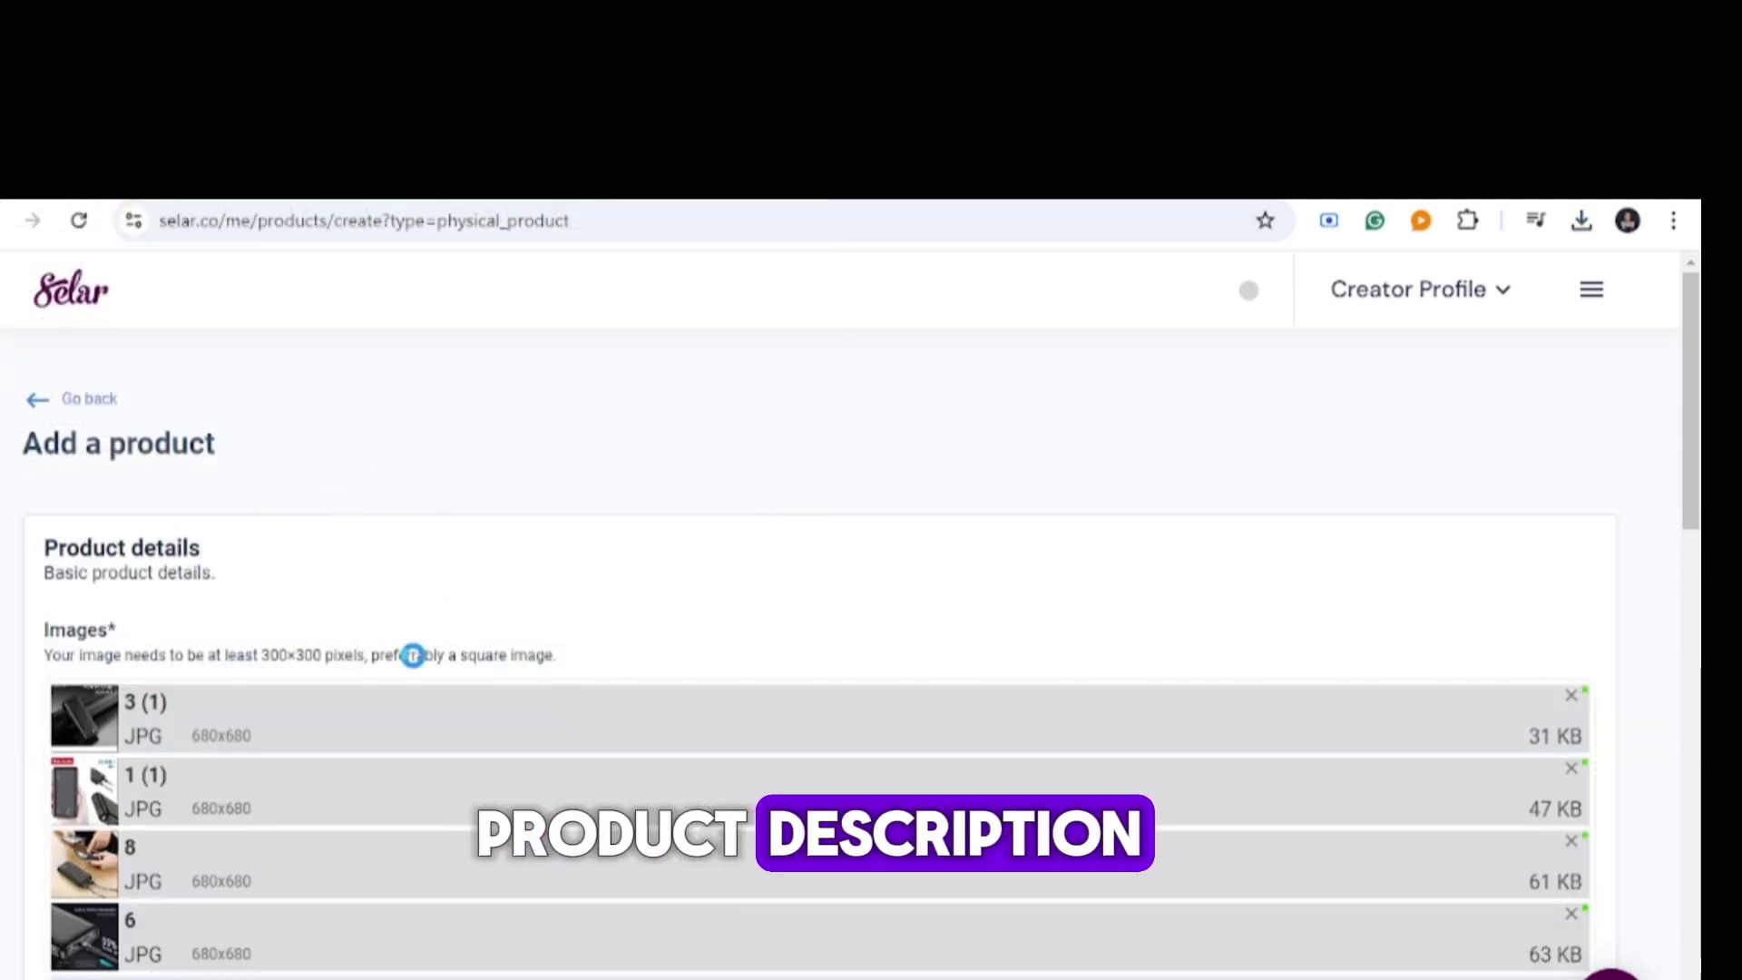
Add the power bank image 5 (1) from the Anchor folder to the product images.
left_click(413, 655)
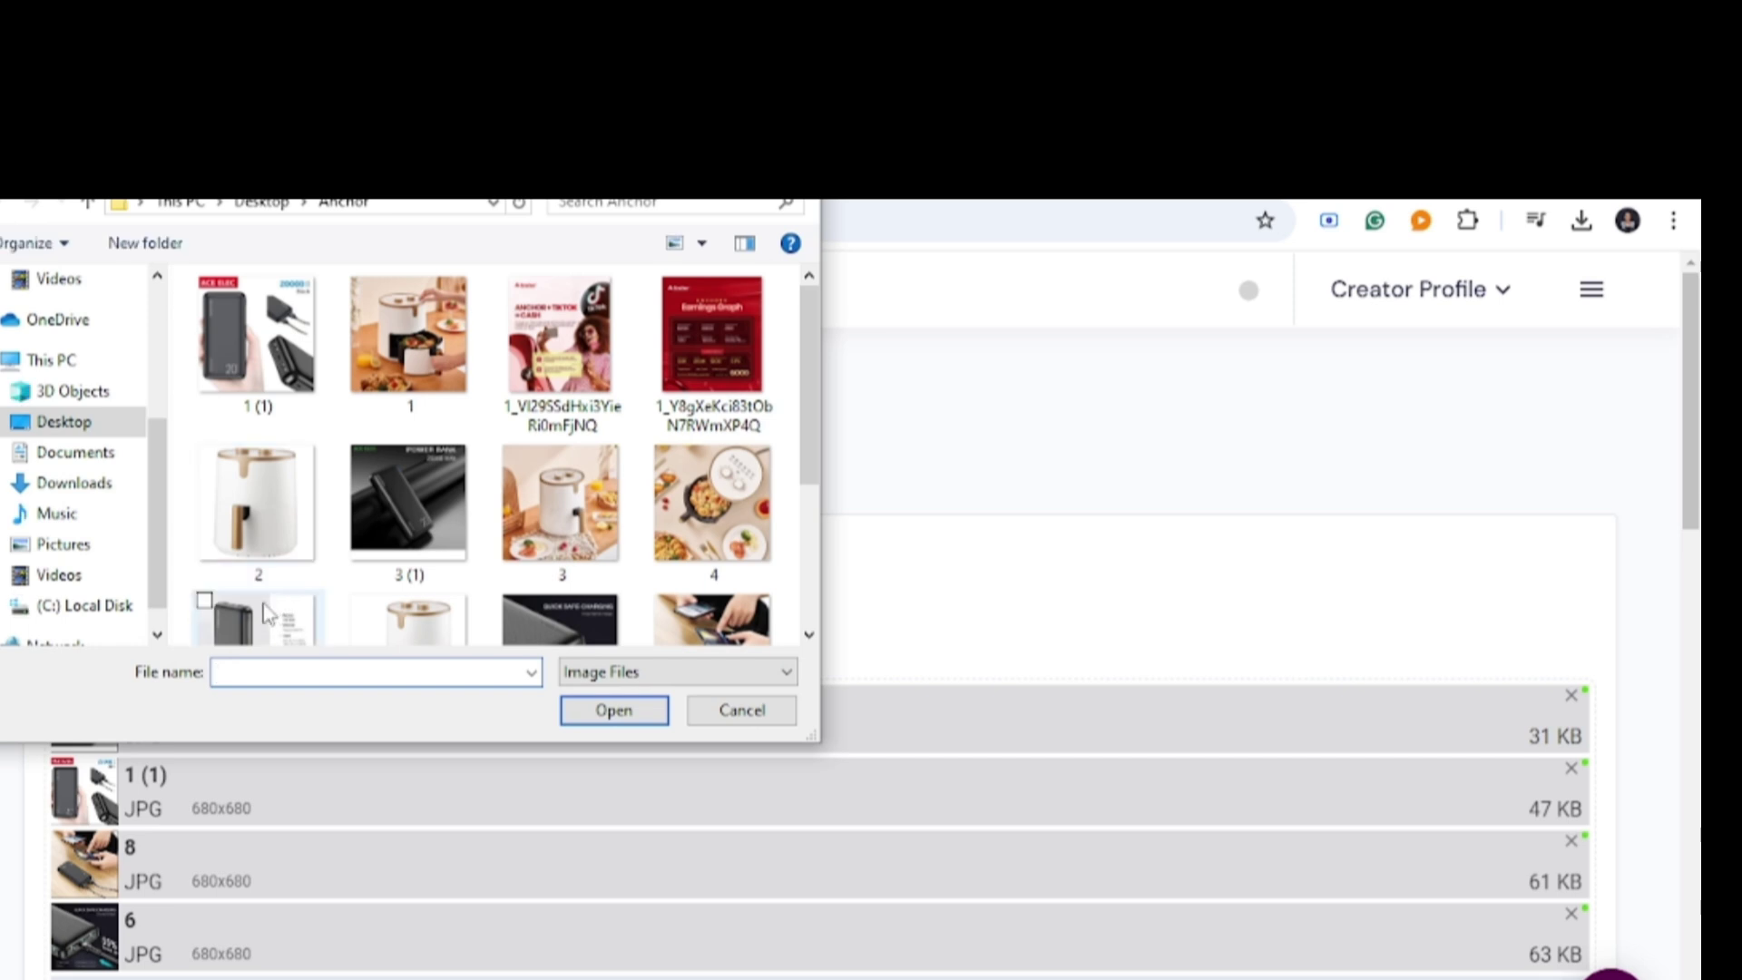
scroll(268, 614, "down", 1)
left_click(259, 572)
left_click(613, 710)
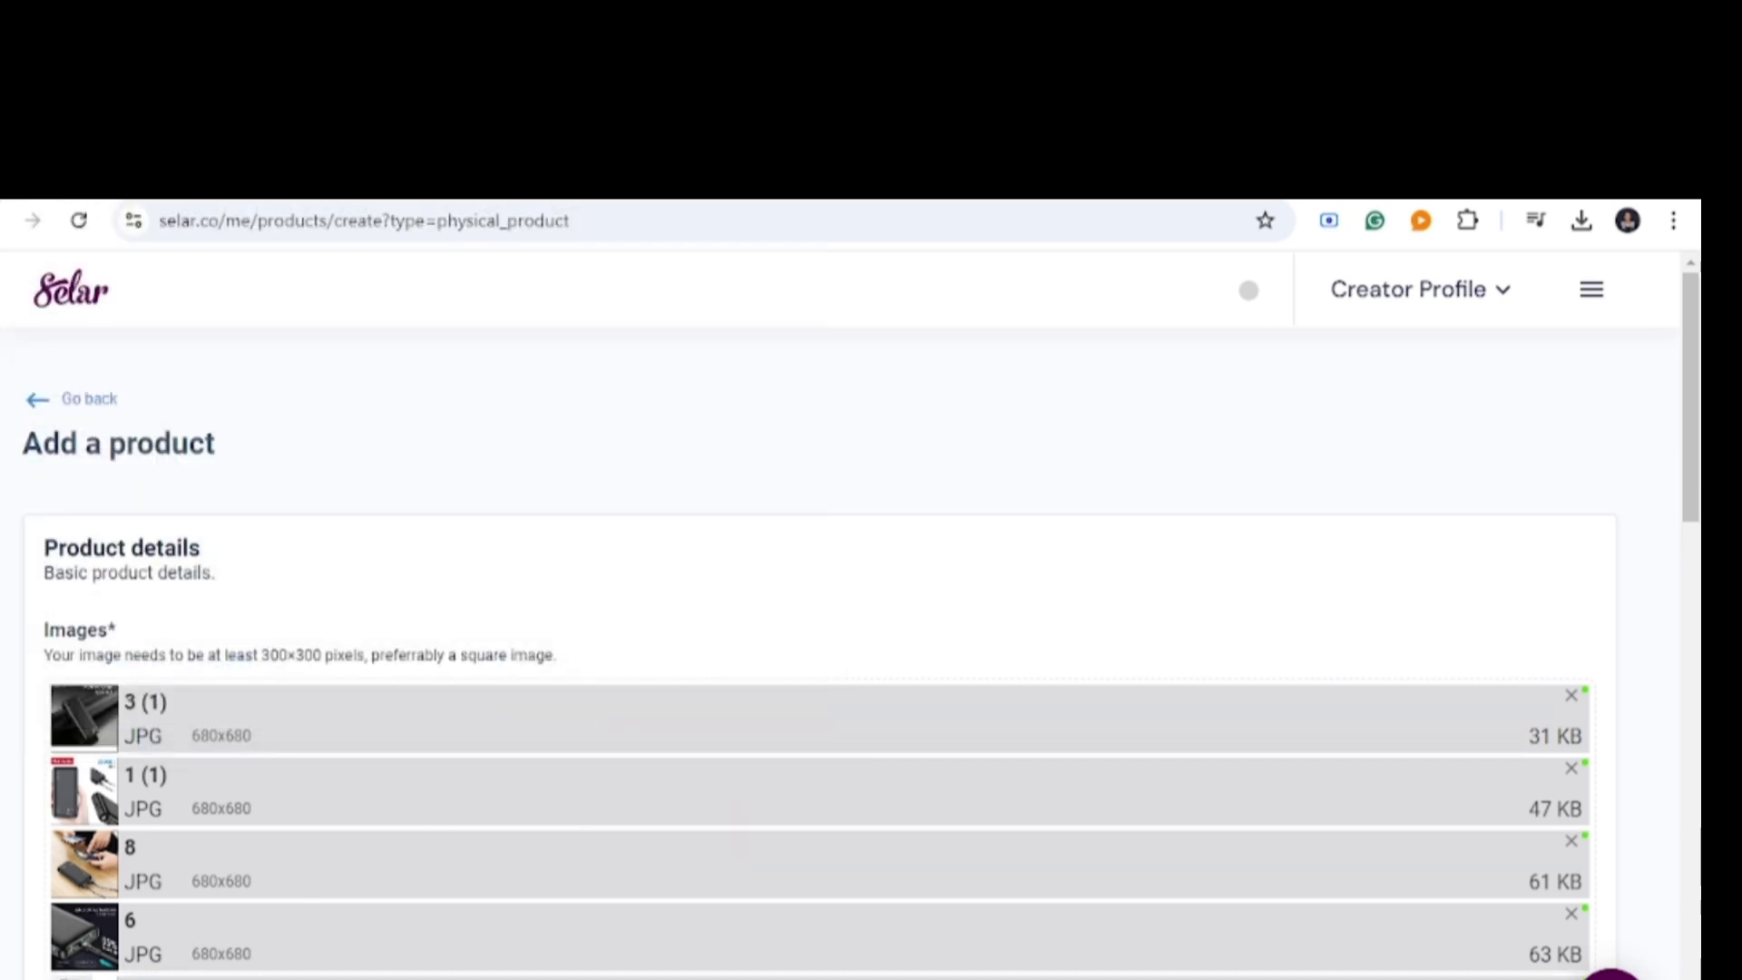
left_click_drag(145, 976, 286, 953)
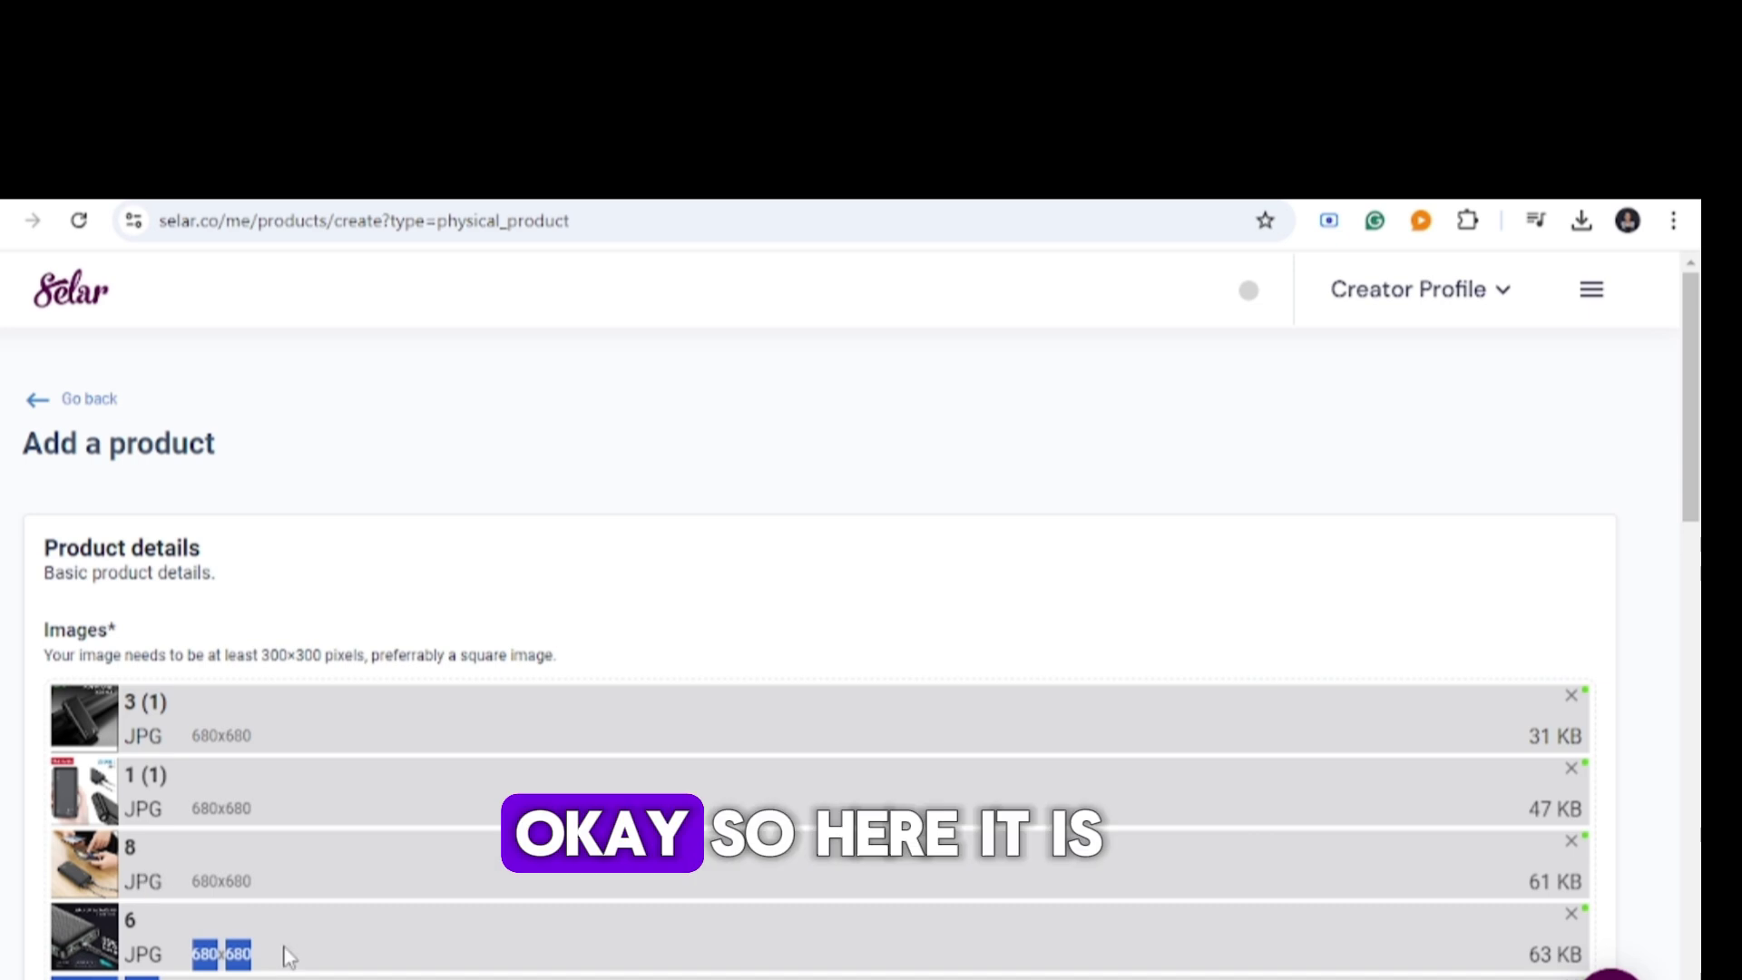
Paste "Ace Elec 20000 MAh Ultra Slim Portable Power Bank" as the product name.
scroll(558, 732, "down", 5)
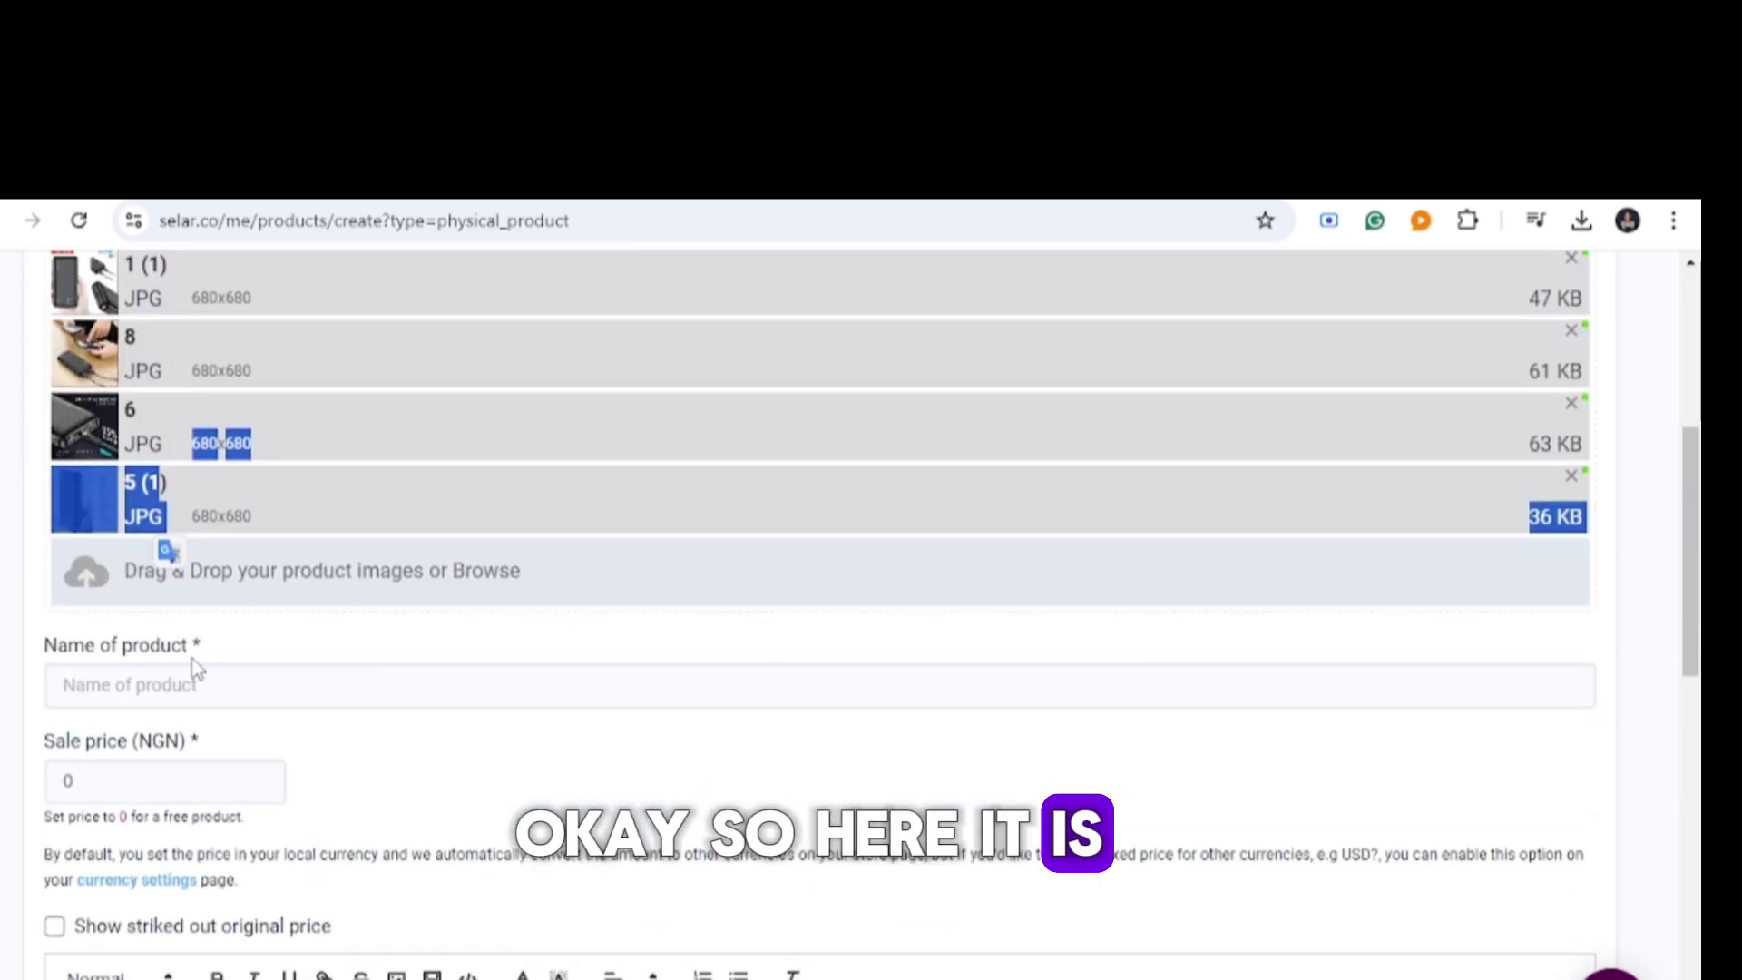
left_click(147, 685)
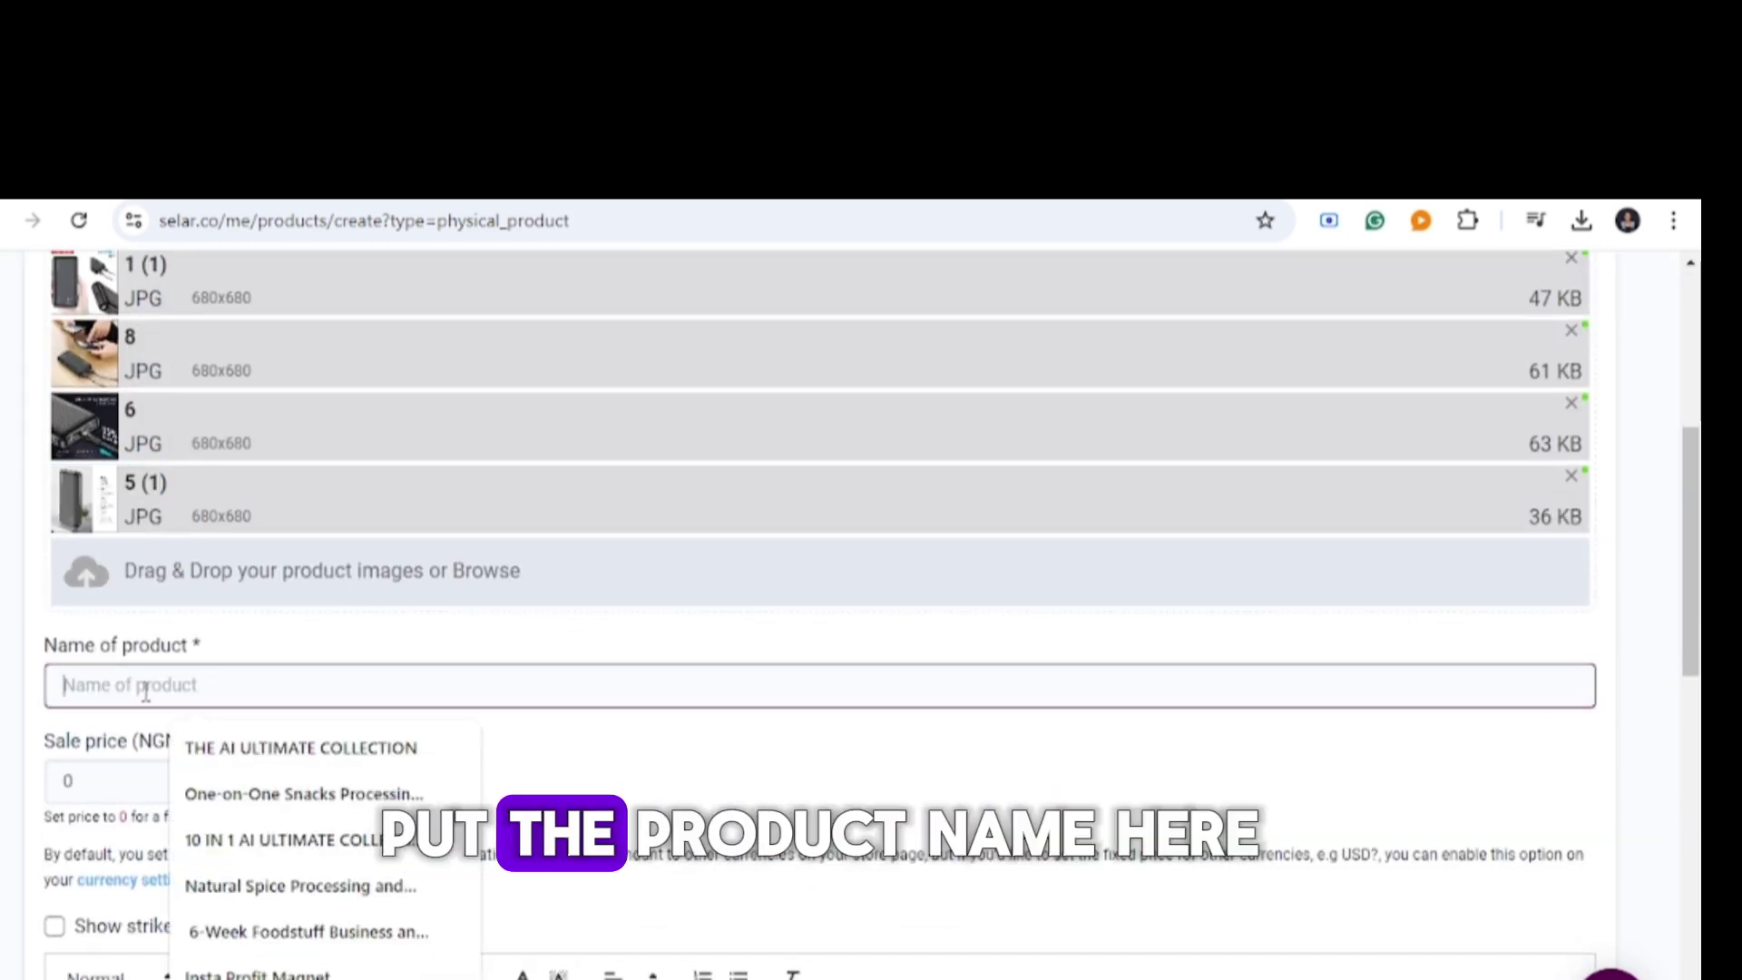
right_click(146, 692)
left_click(225, 391)
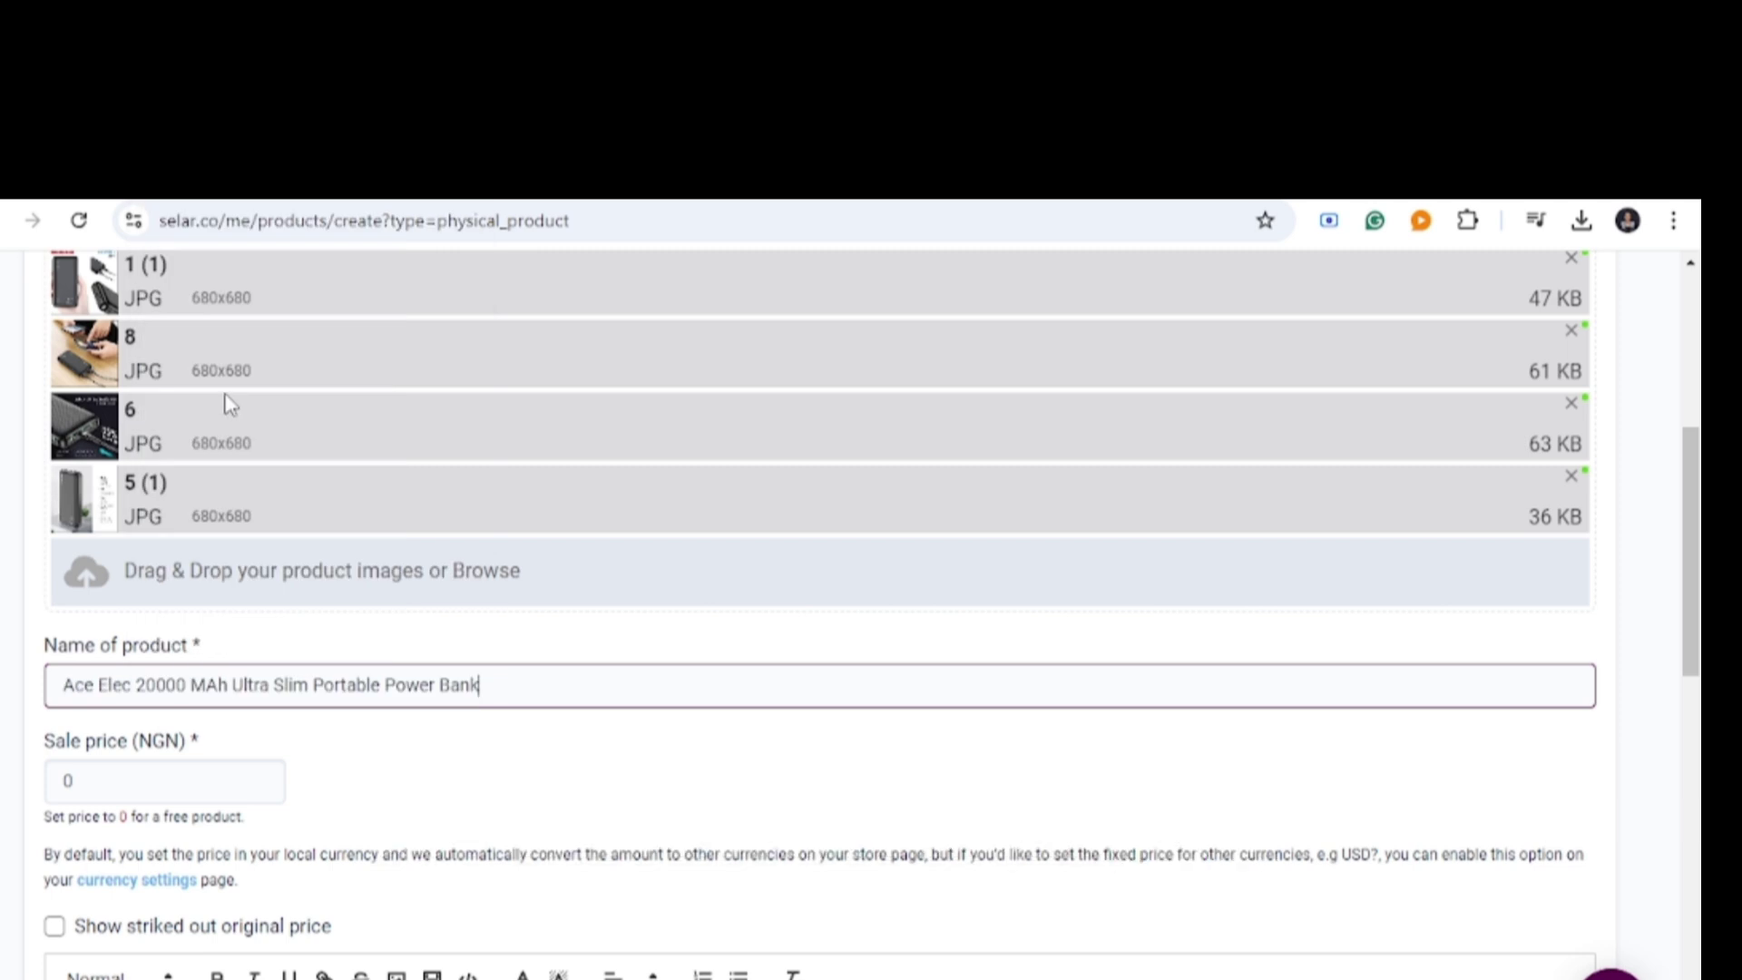
Check the power bank's price on its Jumia listing and set the product's sale price to 15000 NGN.
left_click(211, 782)
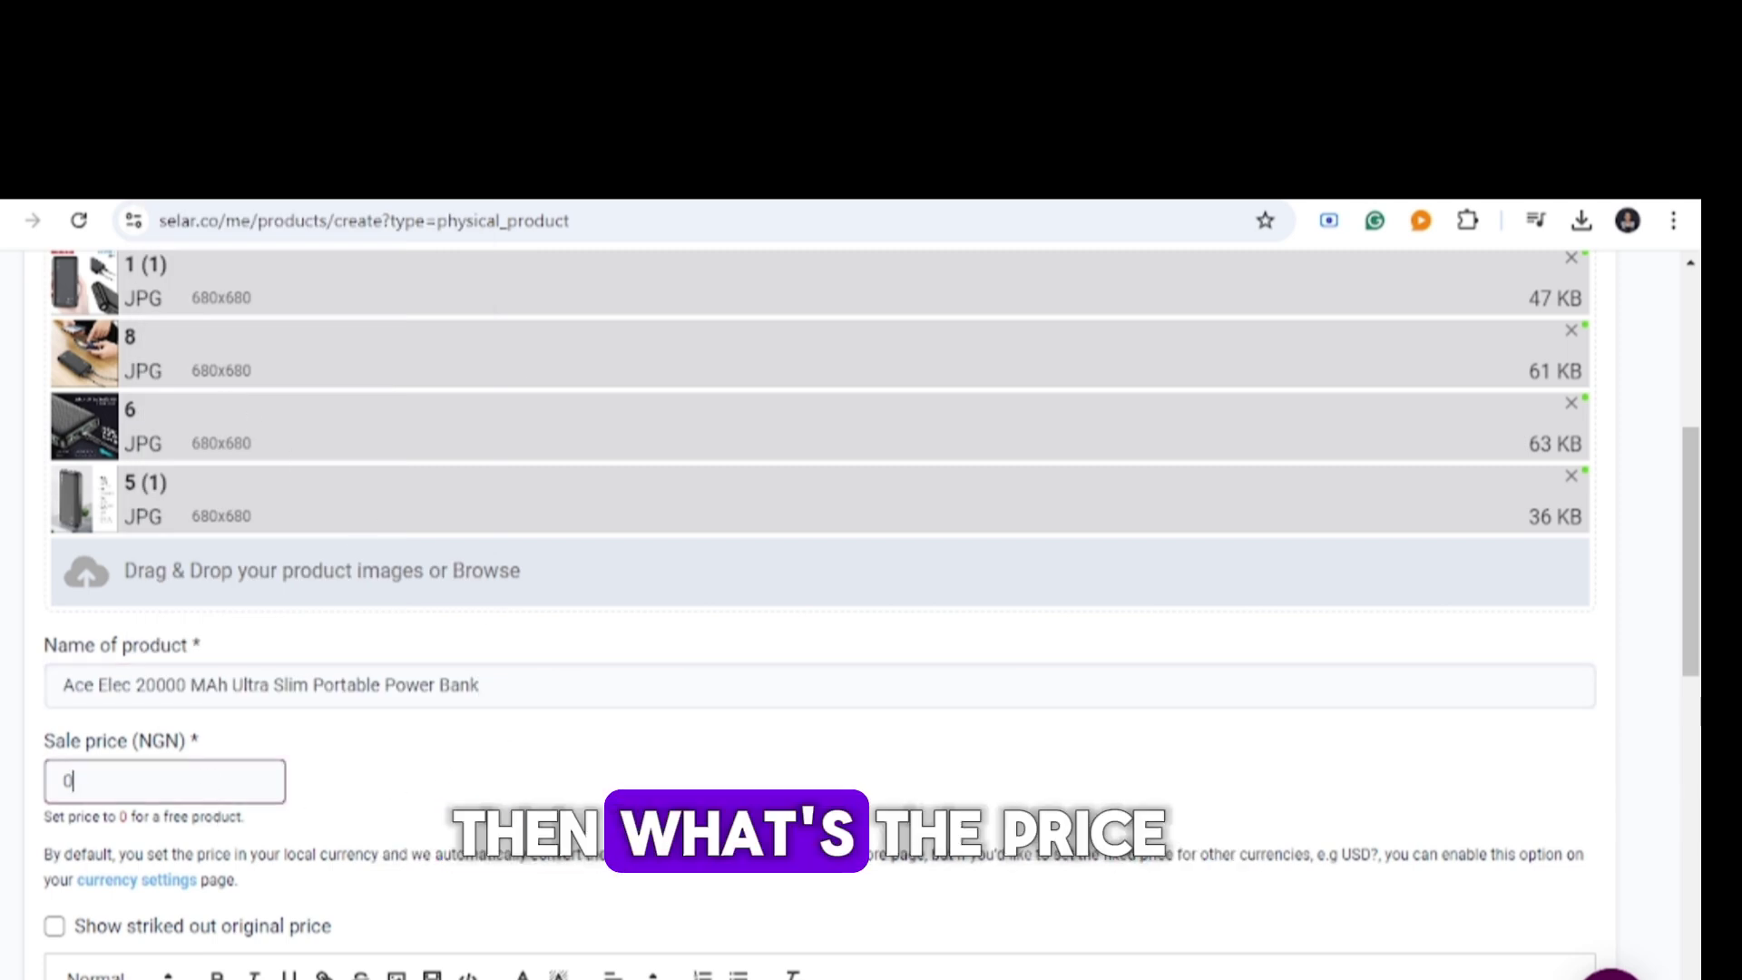
left_click(1352, 186)
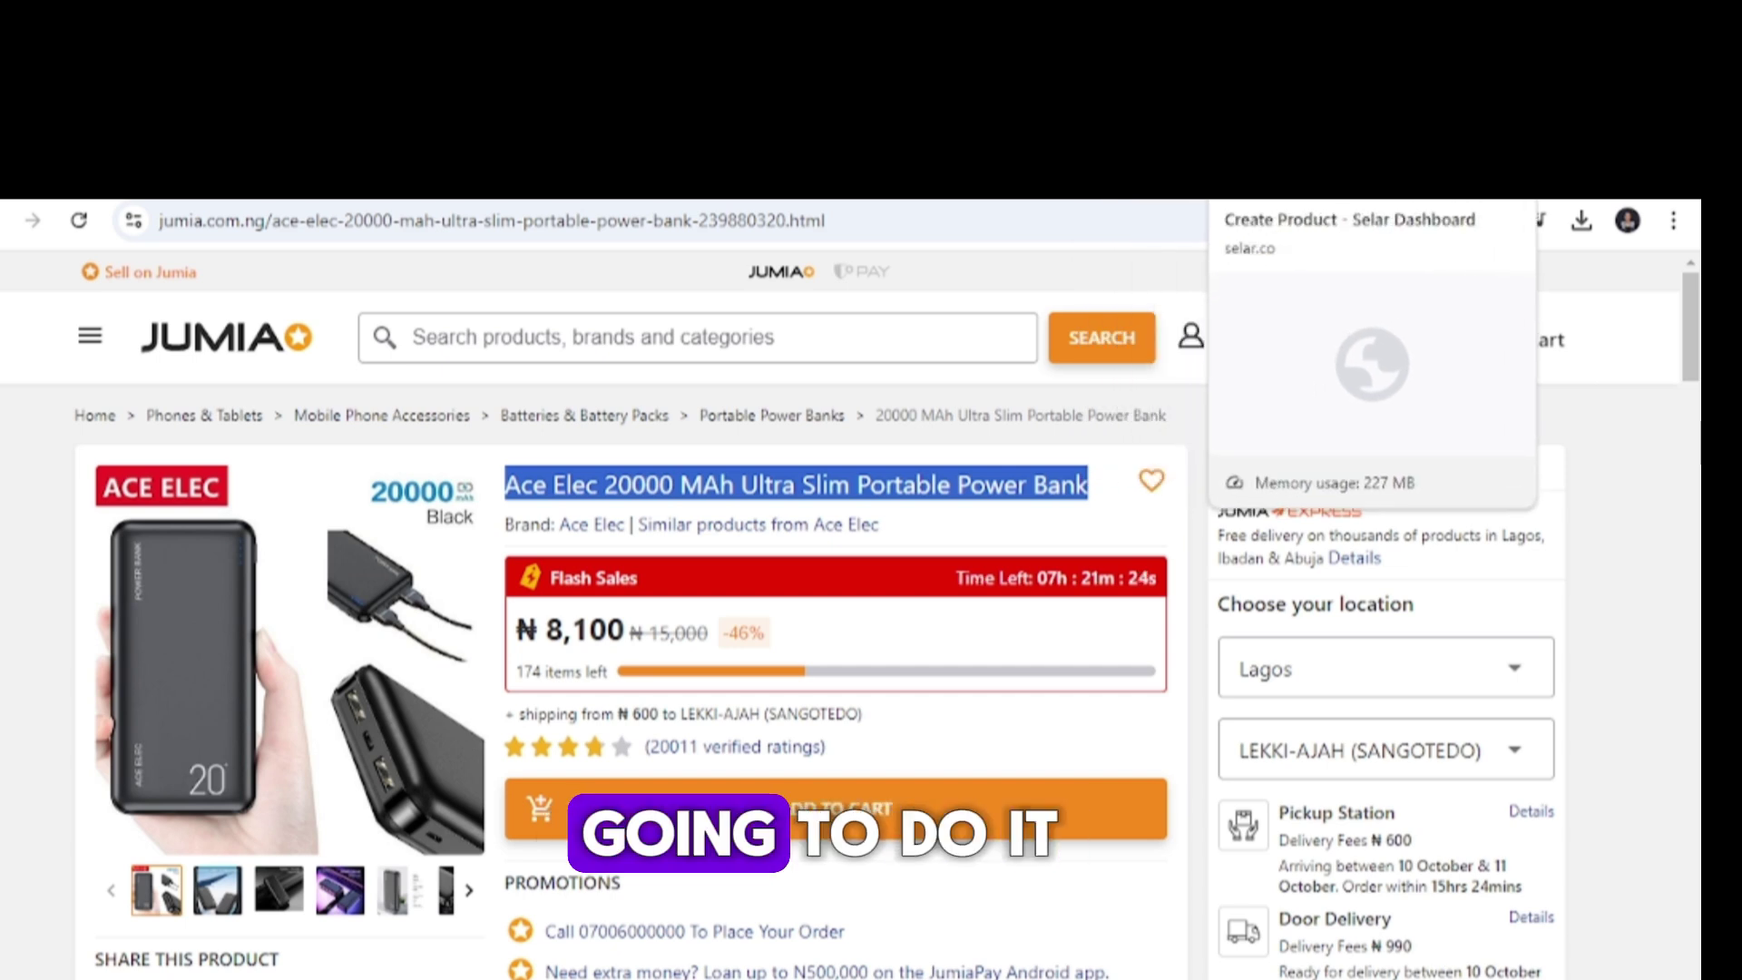
left_click(1289, 186)
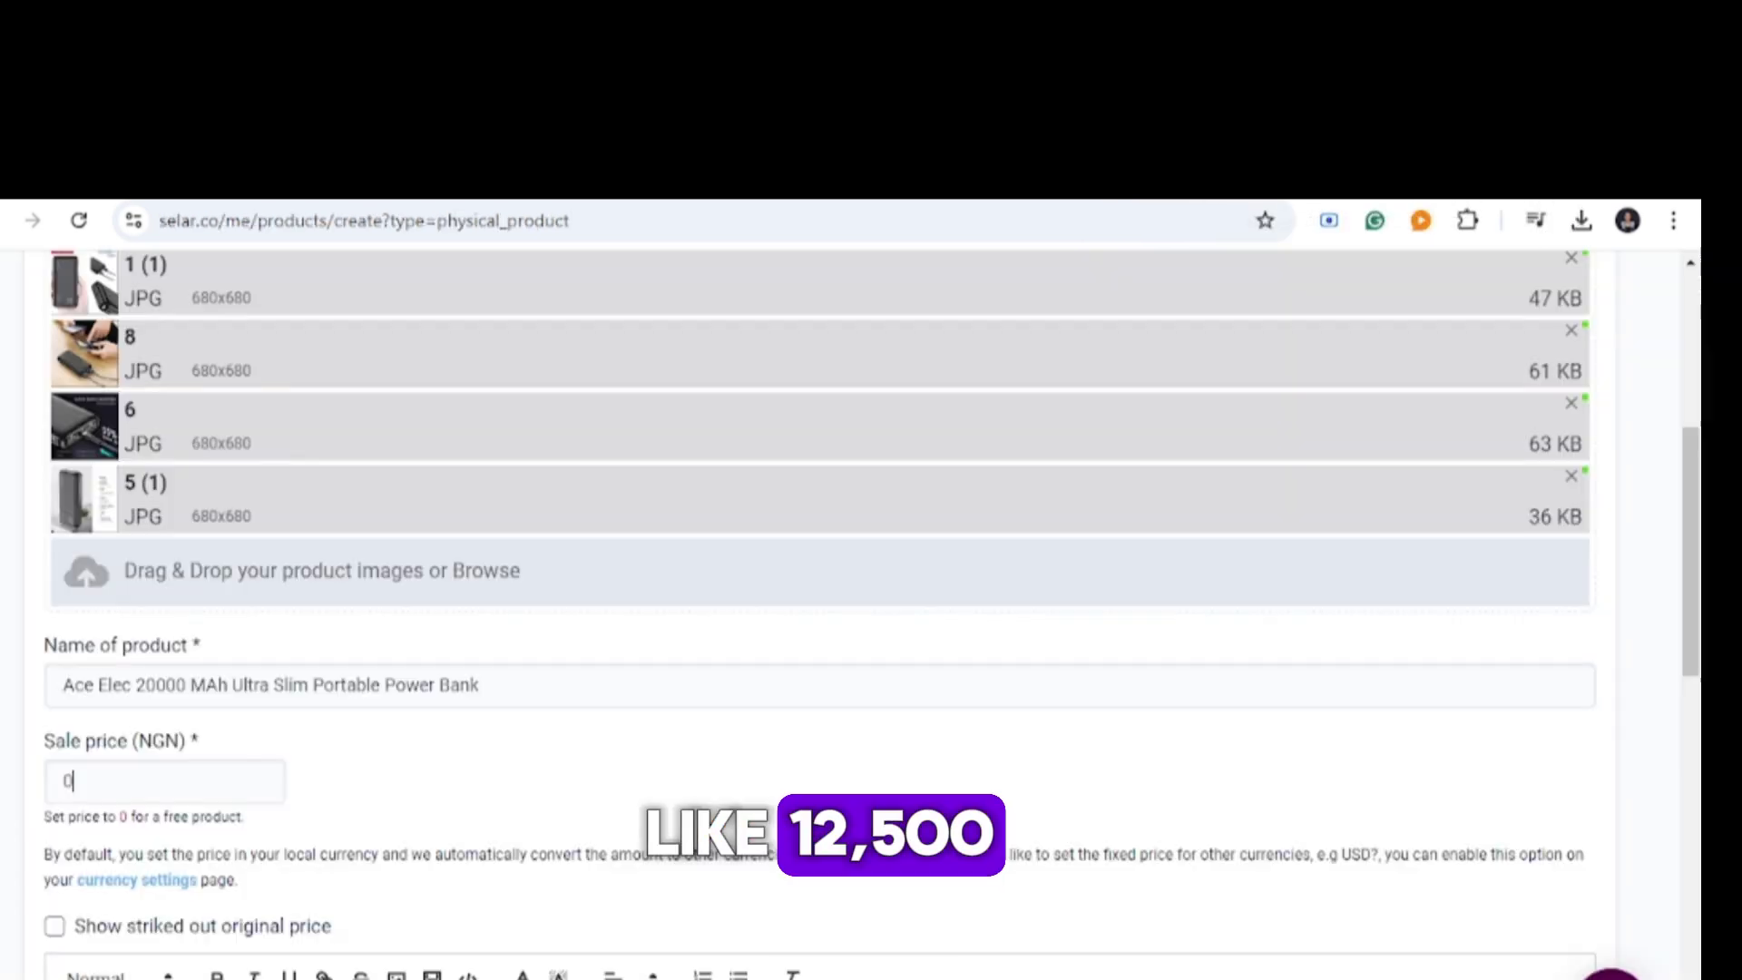
left_click(91, 791)
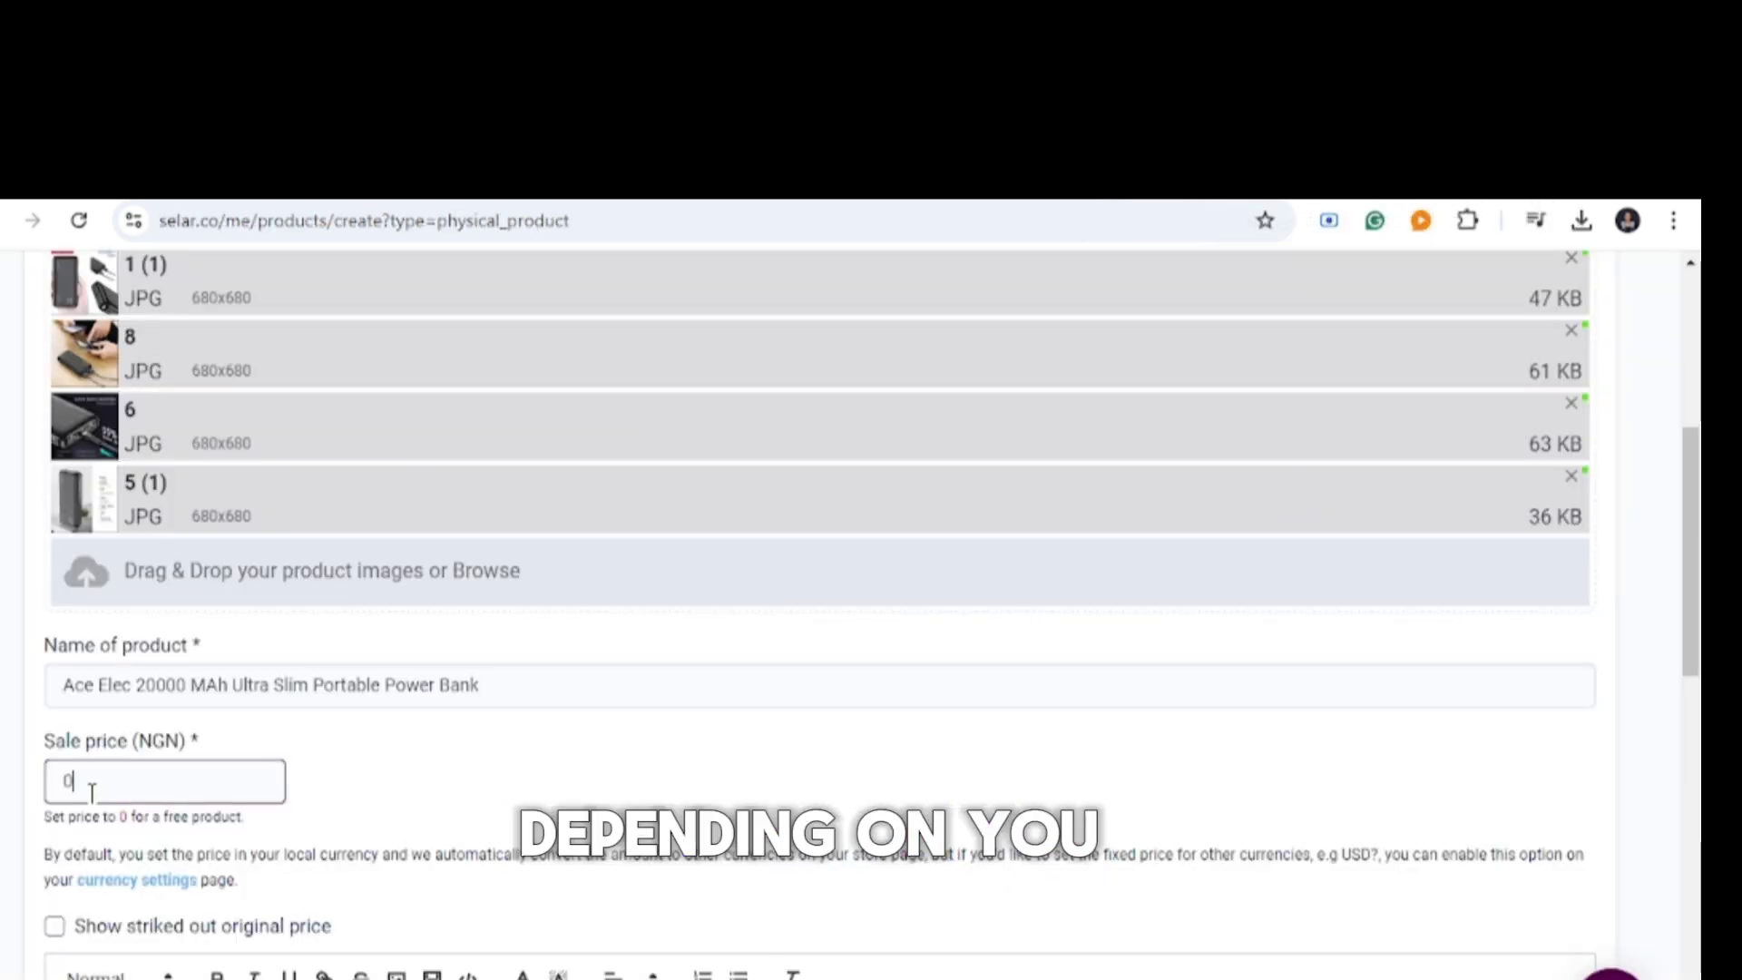
type("15")
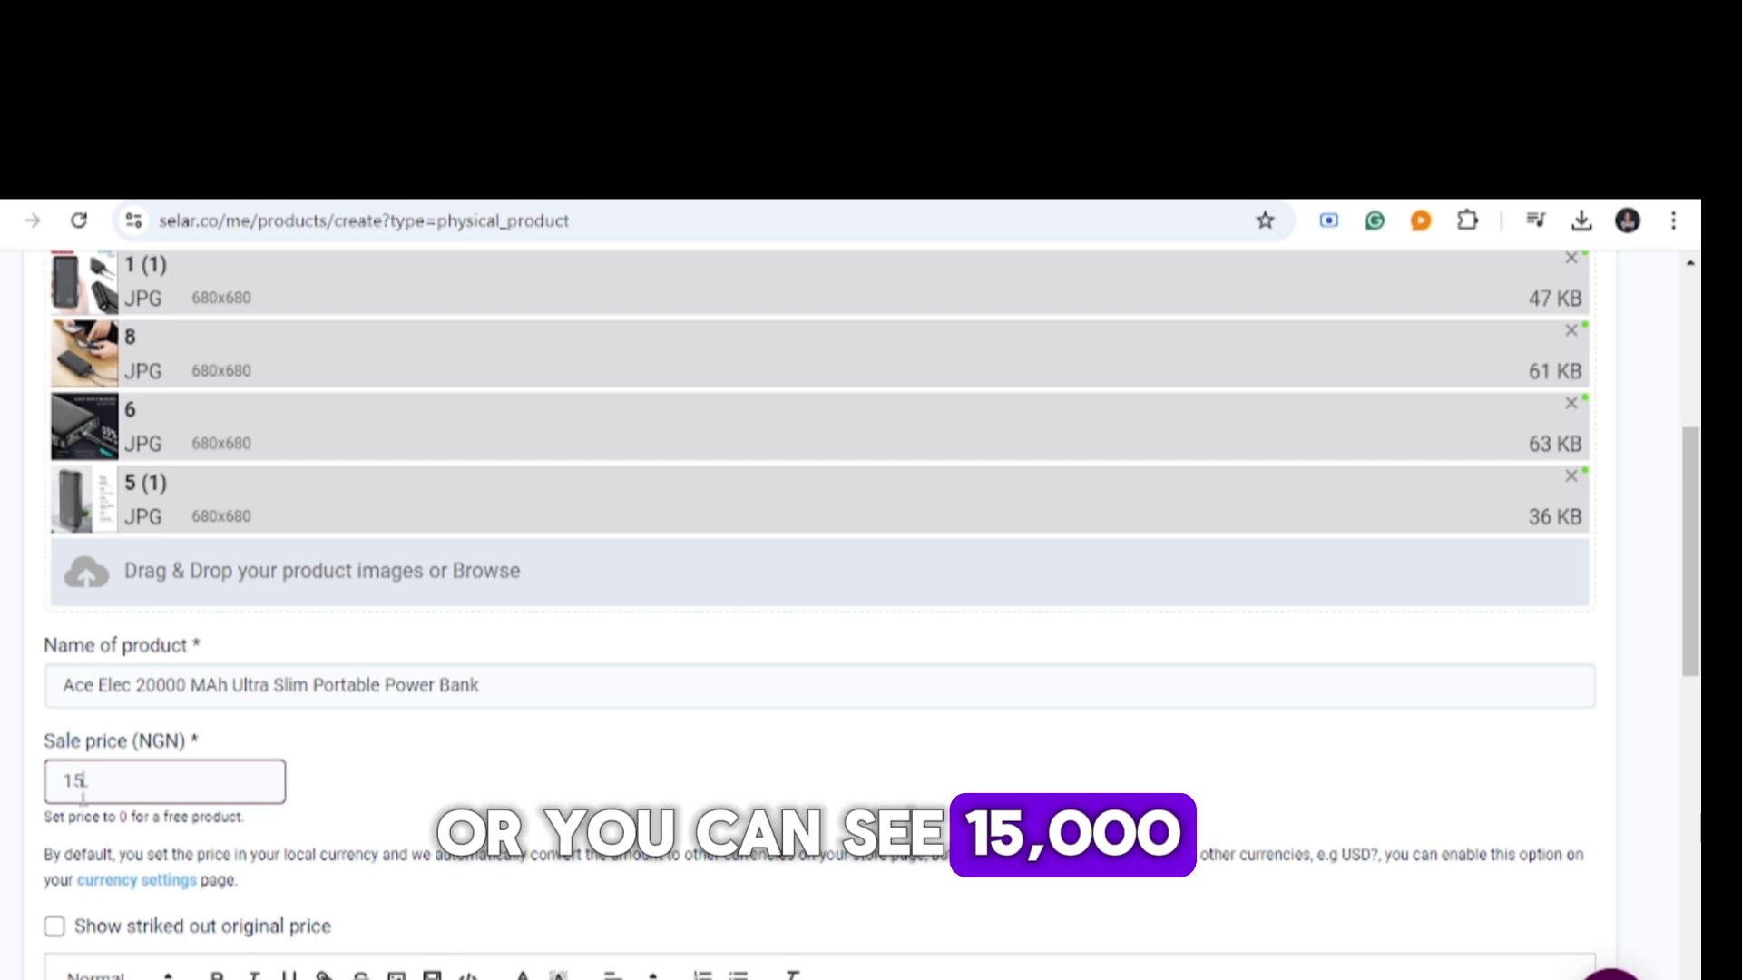
type("000")
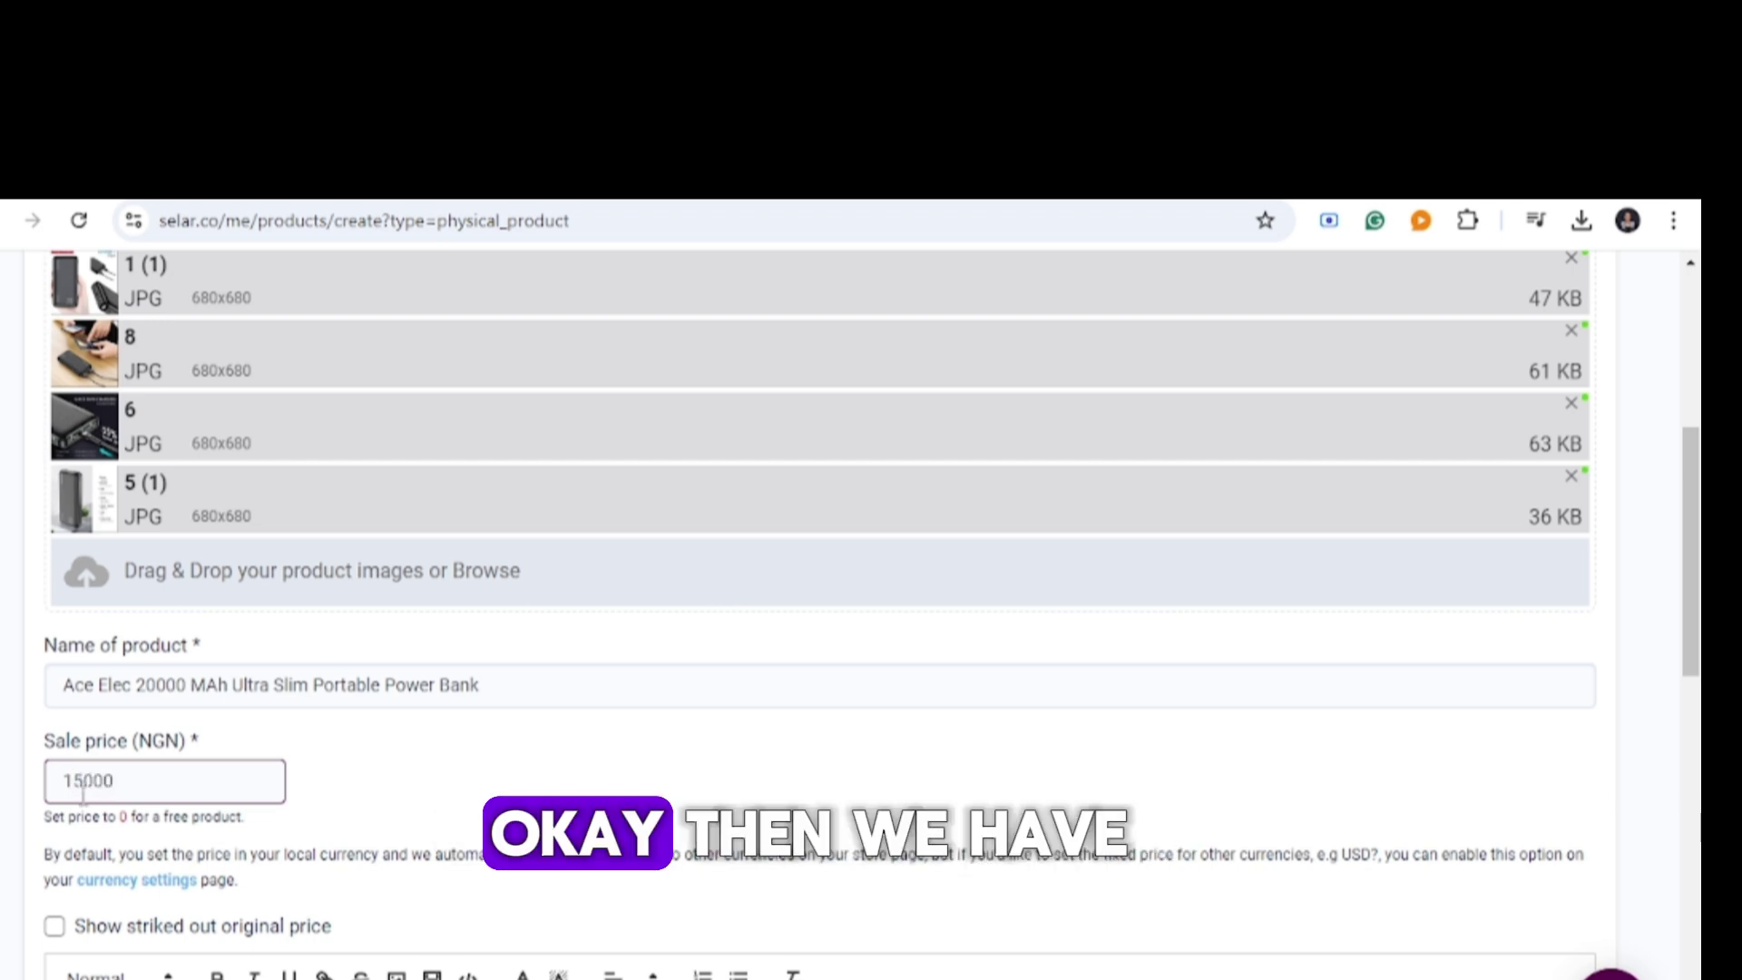
Enable the struck-out original price and set it to 20000 NGN.
scroll(317, 769, "down", 3)
left_click(55, 670)
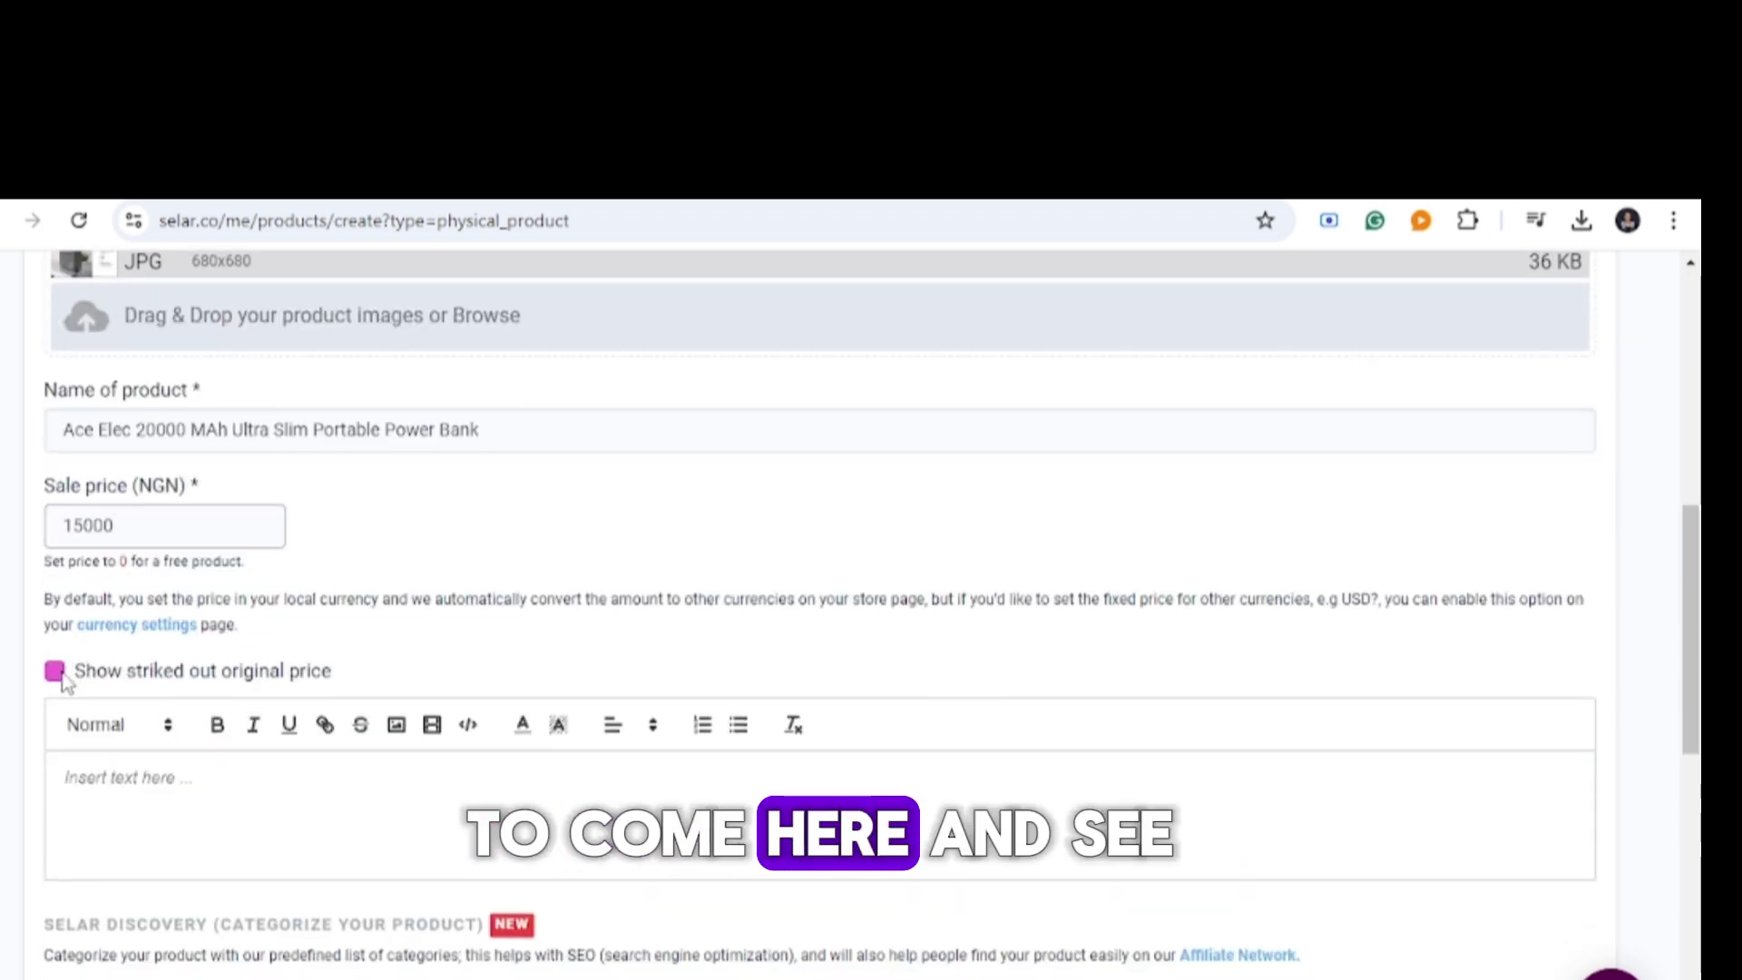
left_click(142, 741)
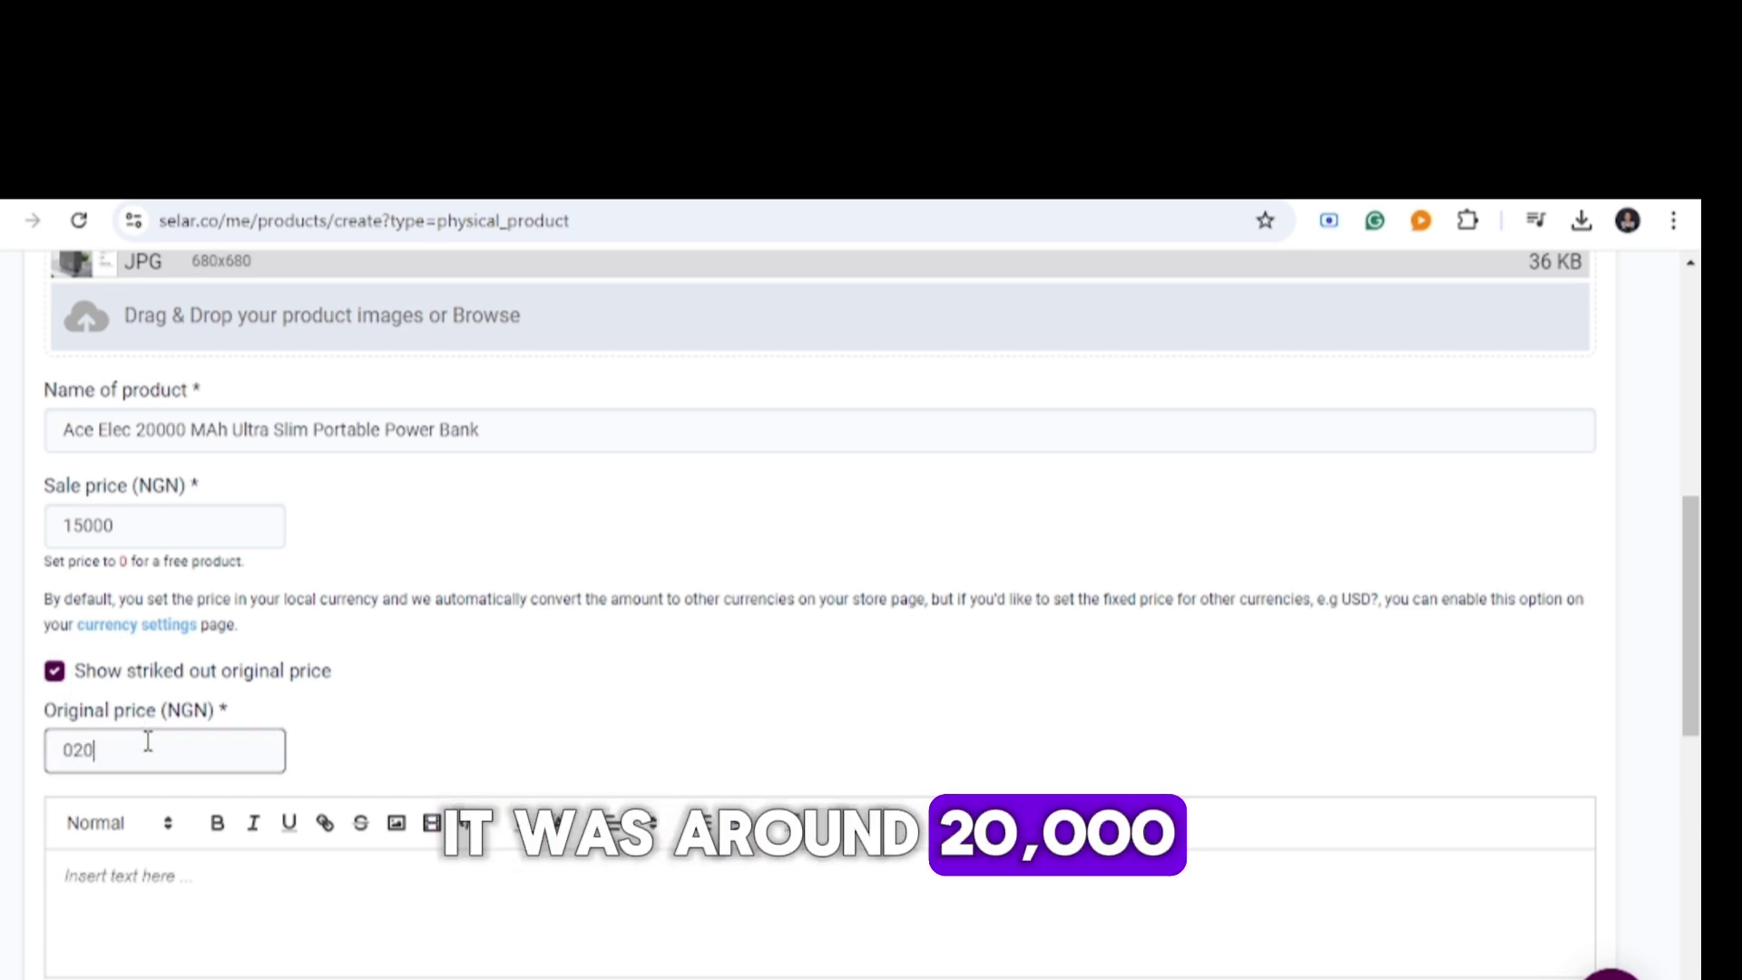
type("20")
key("BackSpace")
key("BackSpace")
key("BackSpace")
type("20000")
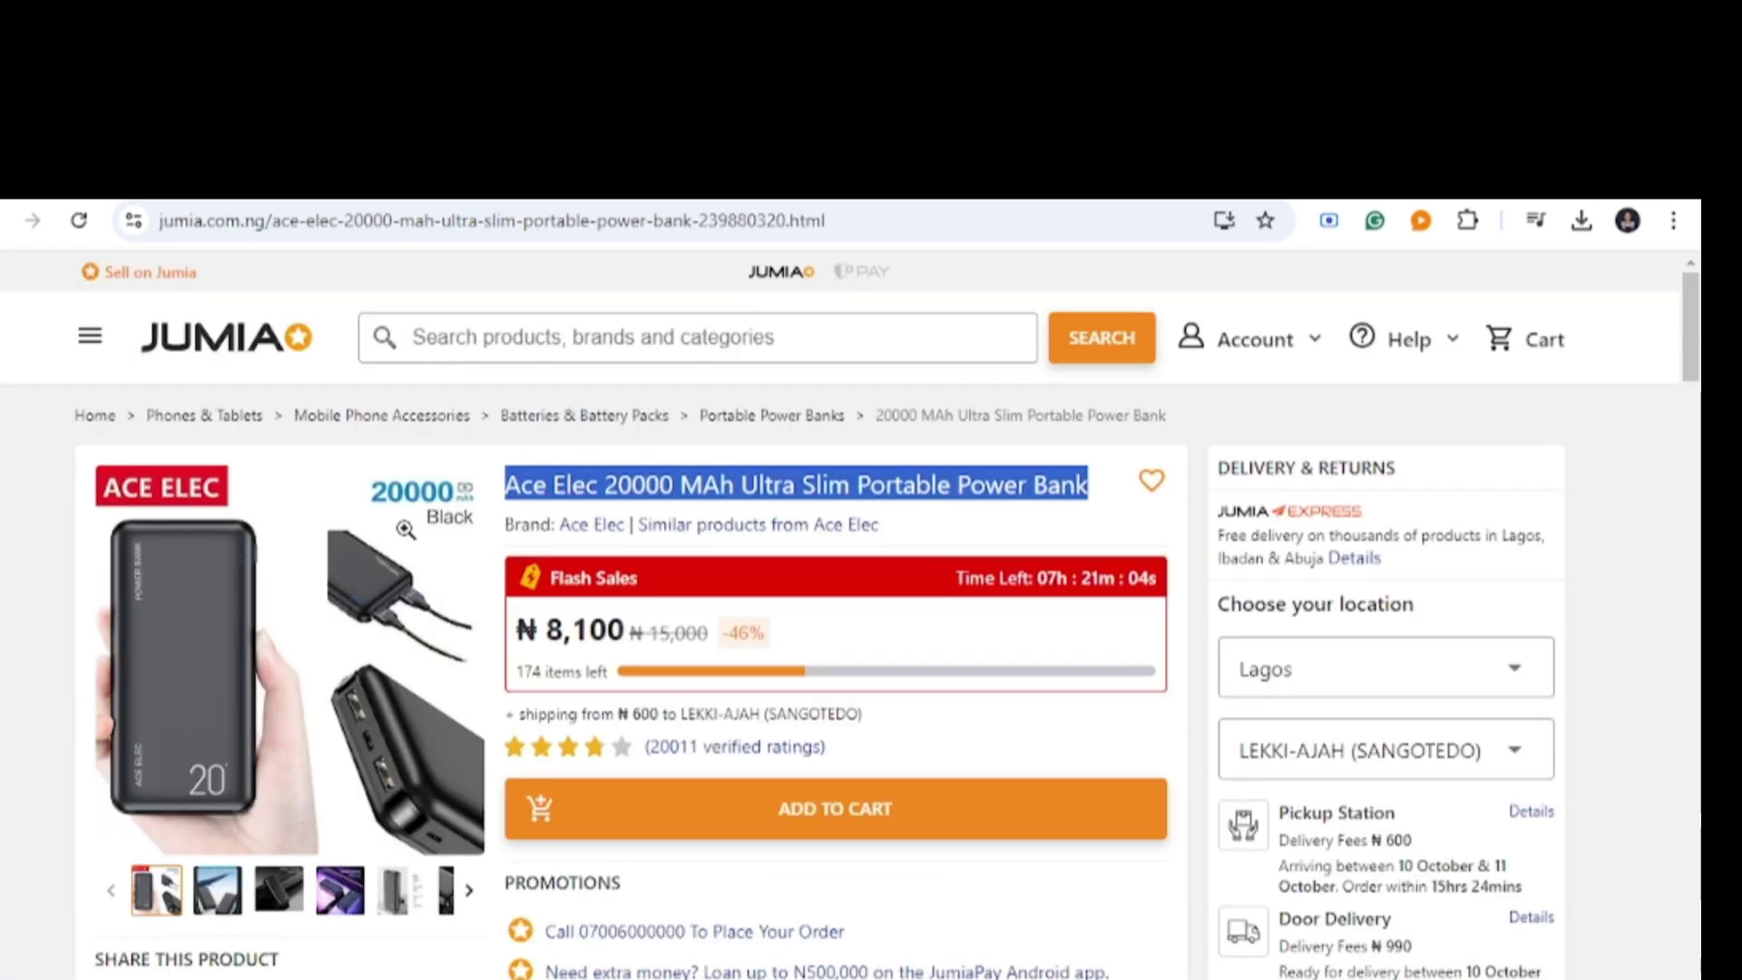
Copy the full product details, from the introduction through Technical Parameters, from the Jumia listing and return to the Selar product form.
scroll(599, 748, "down", 12)
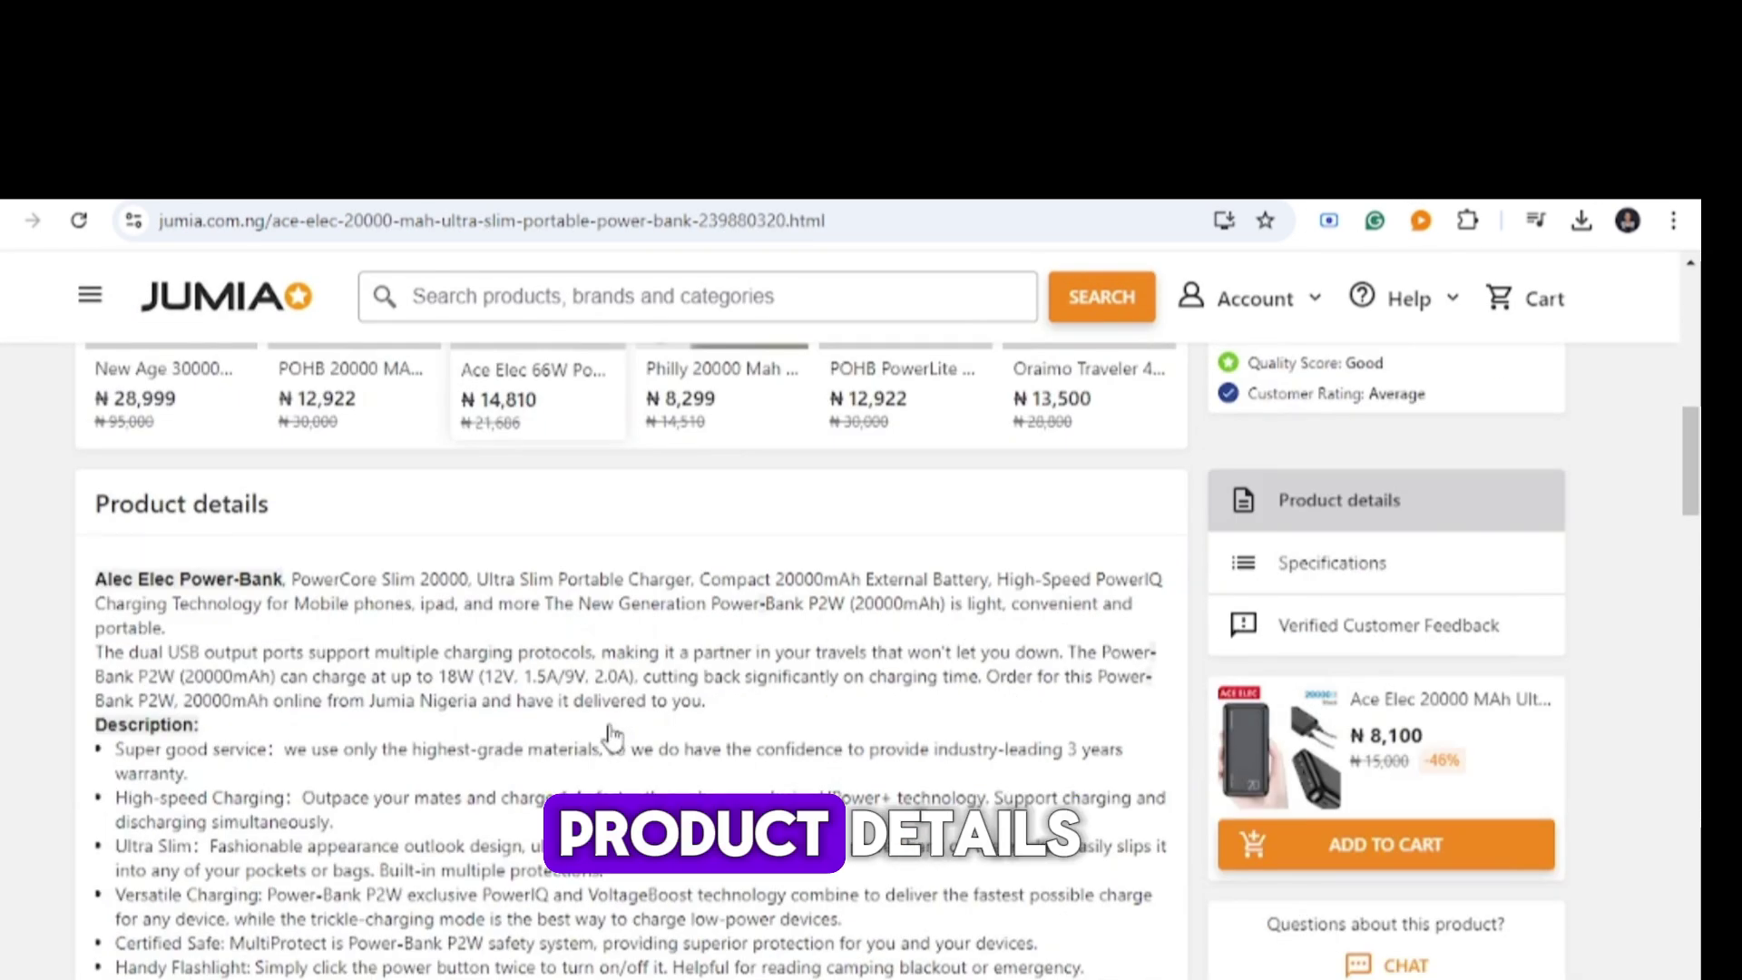
left_click_drag(95, 451, 387, 939)
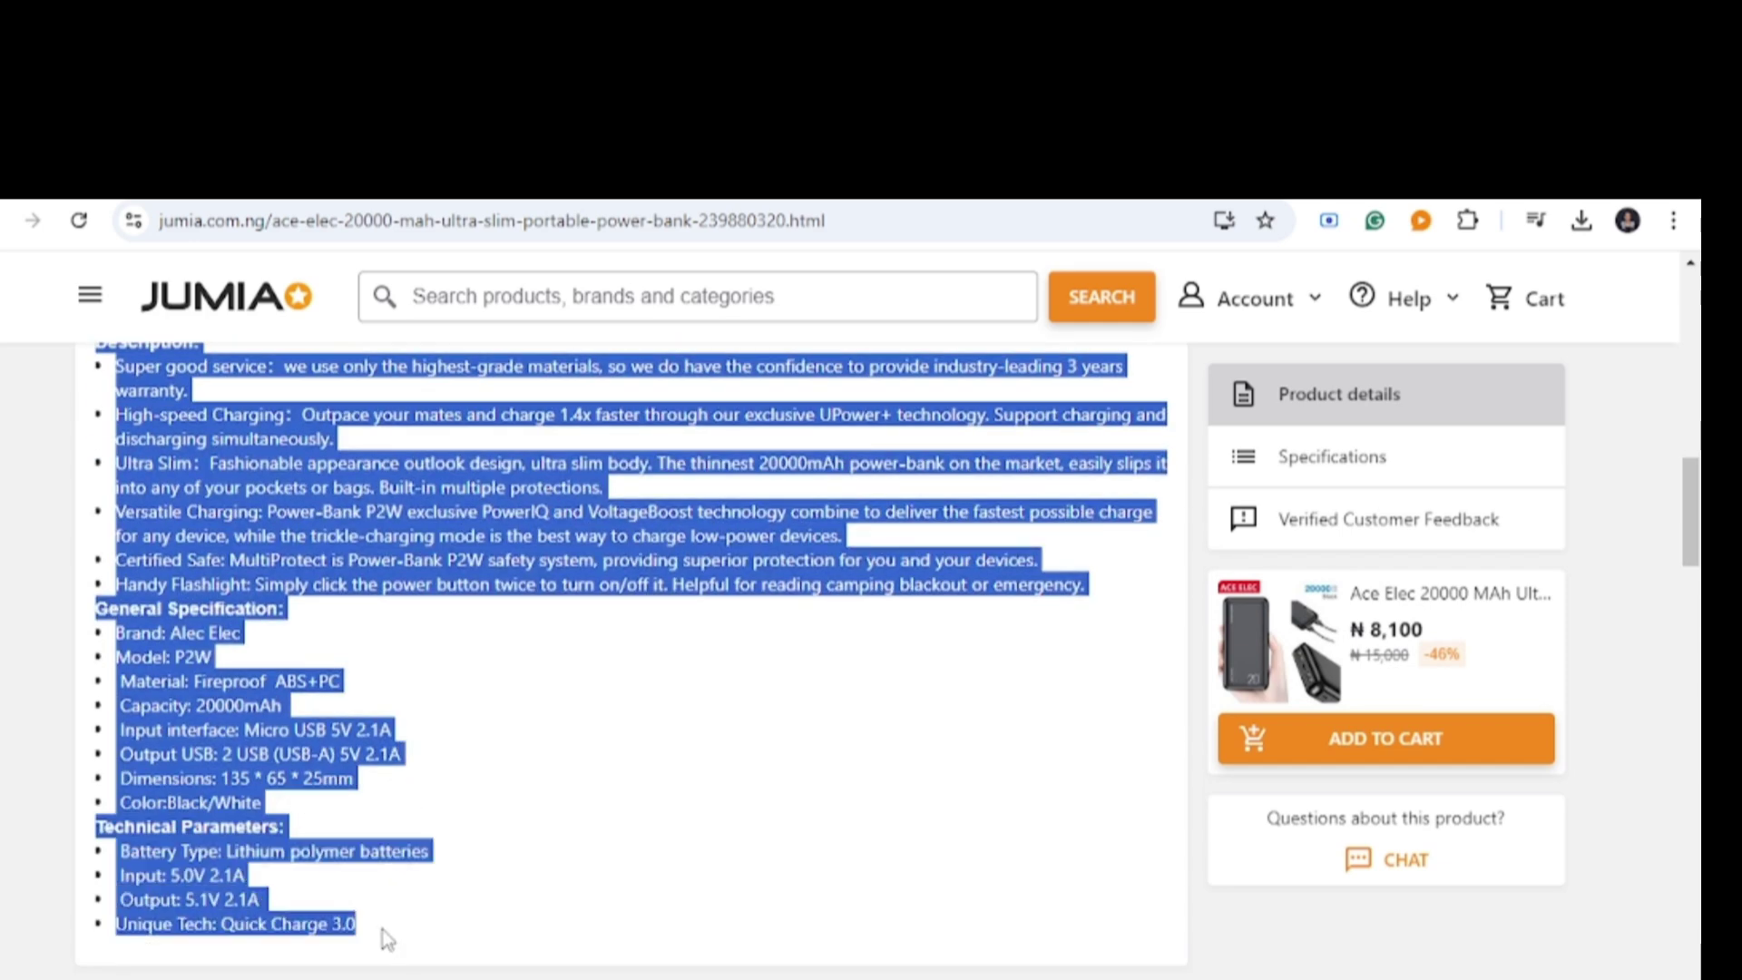
right_click(263, 548)
left_click(287, 569)
key("ctrl+Tab")
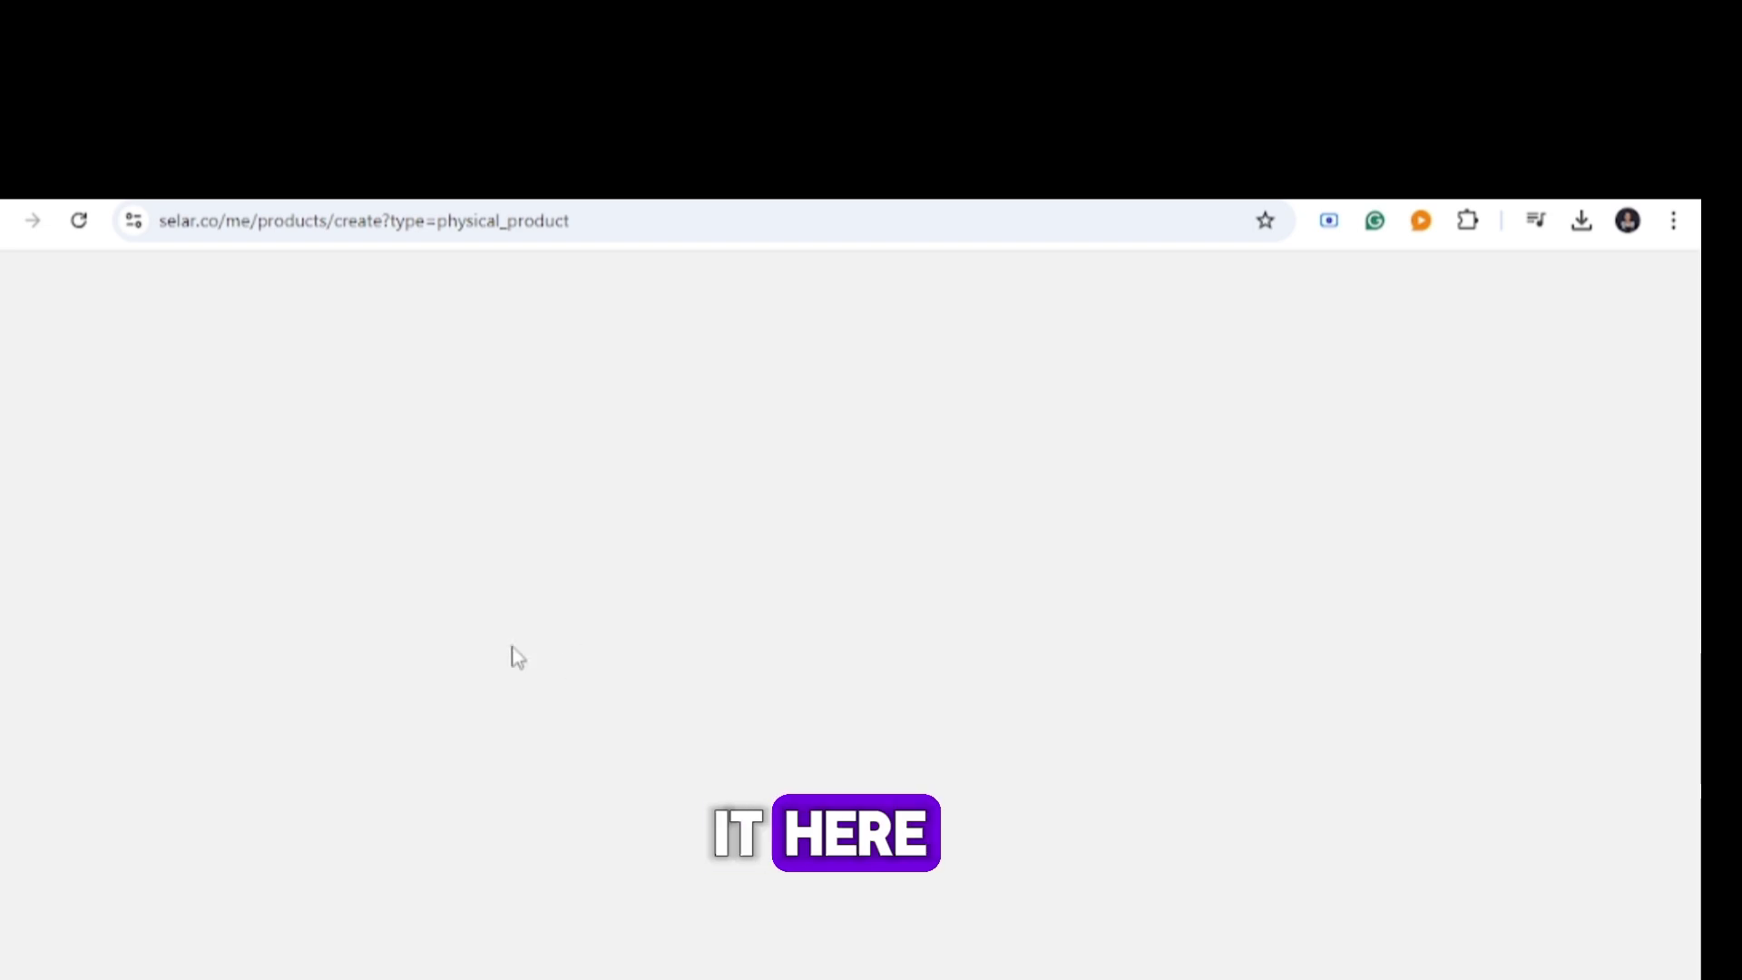
Paste the copied power bank details into the product description.
scroll(457, 806, "down", 3)
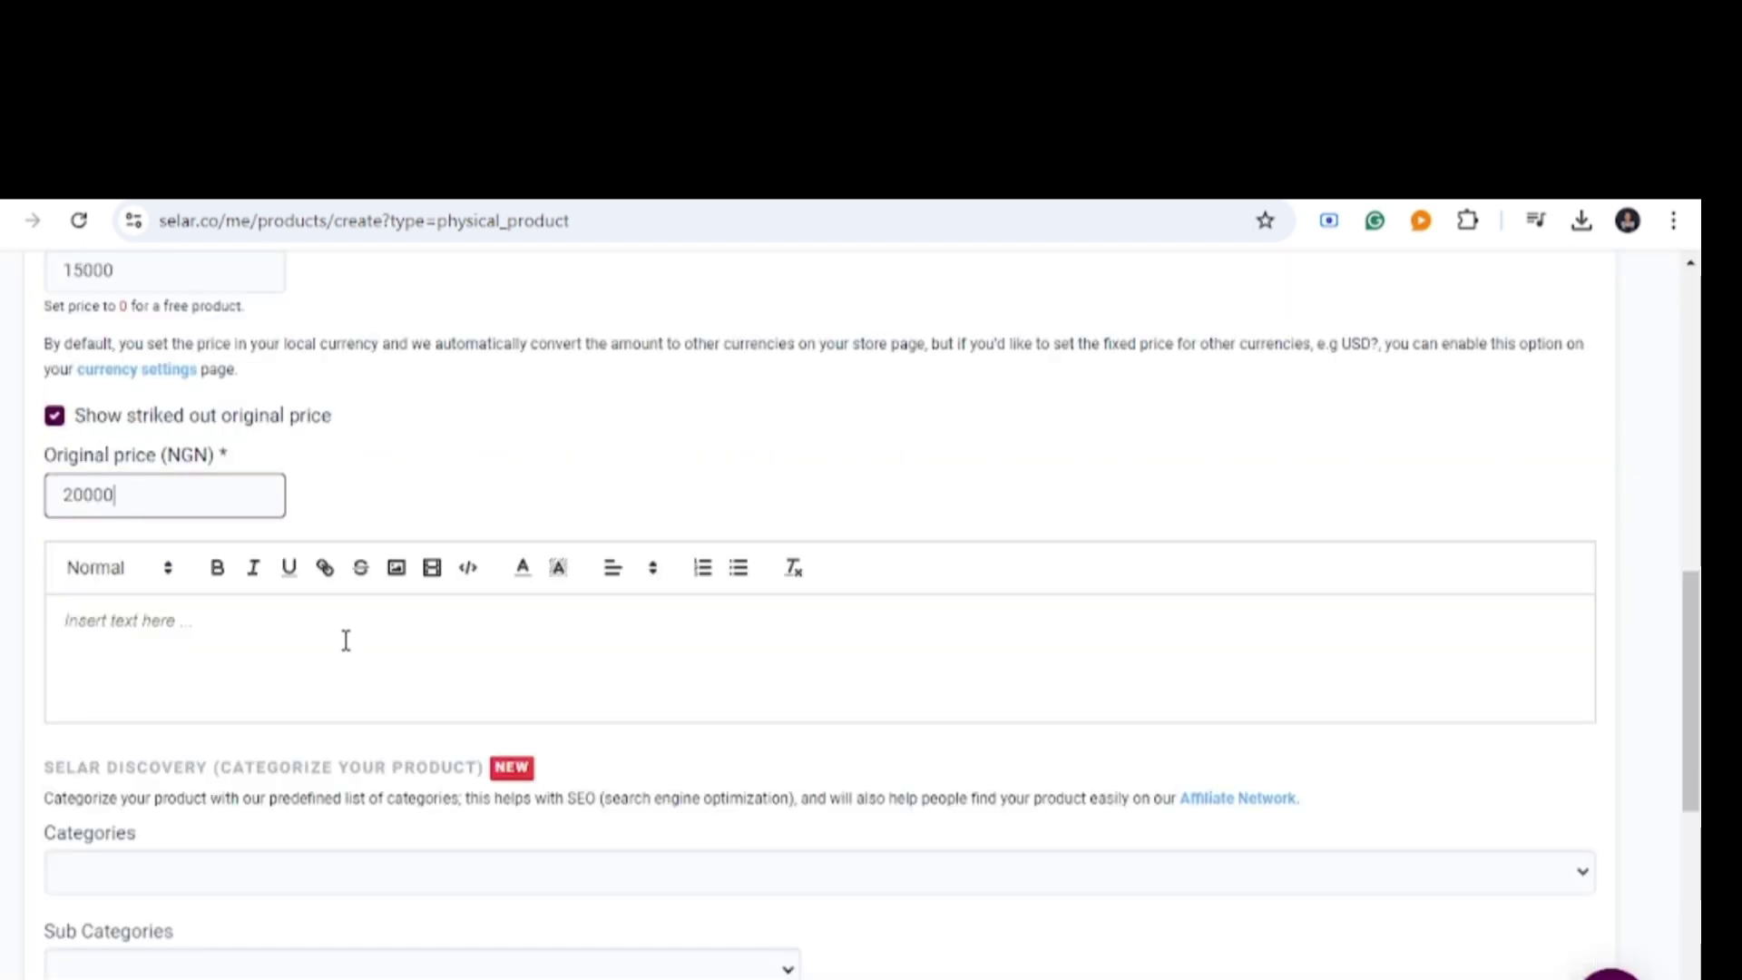
right_click(345, 634)
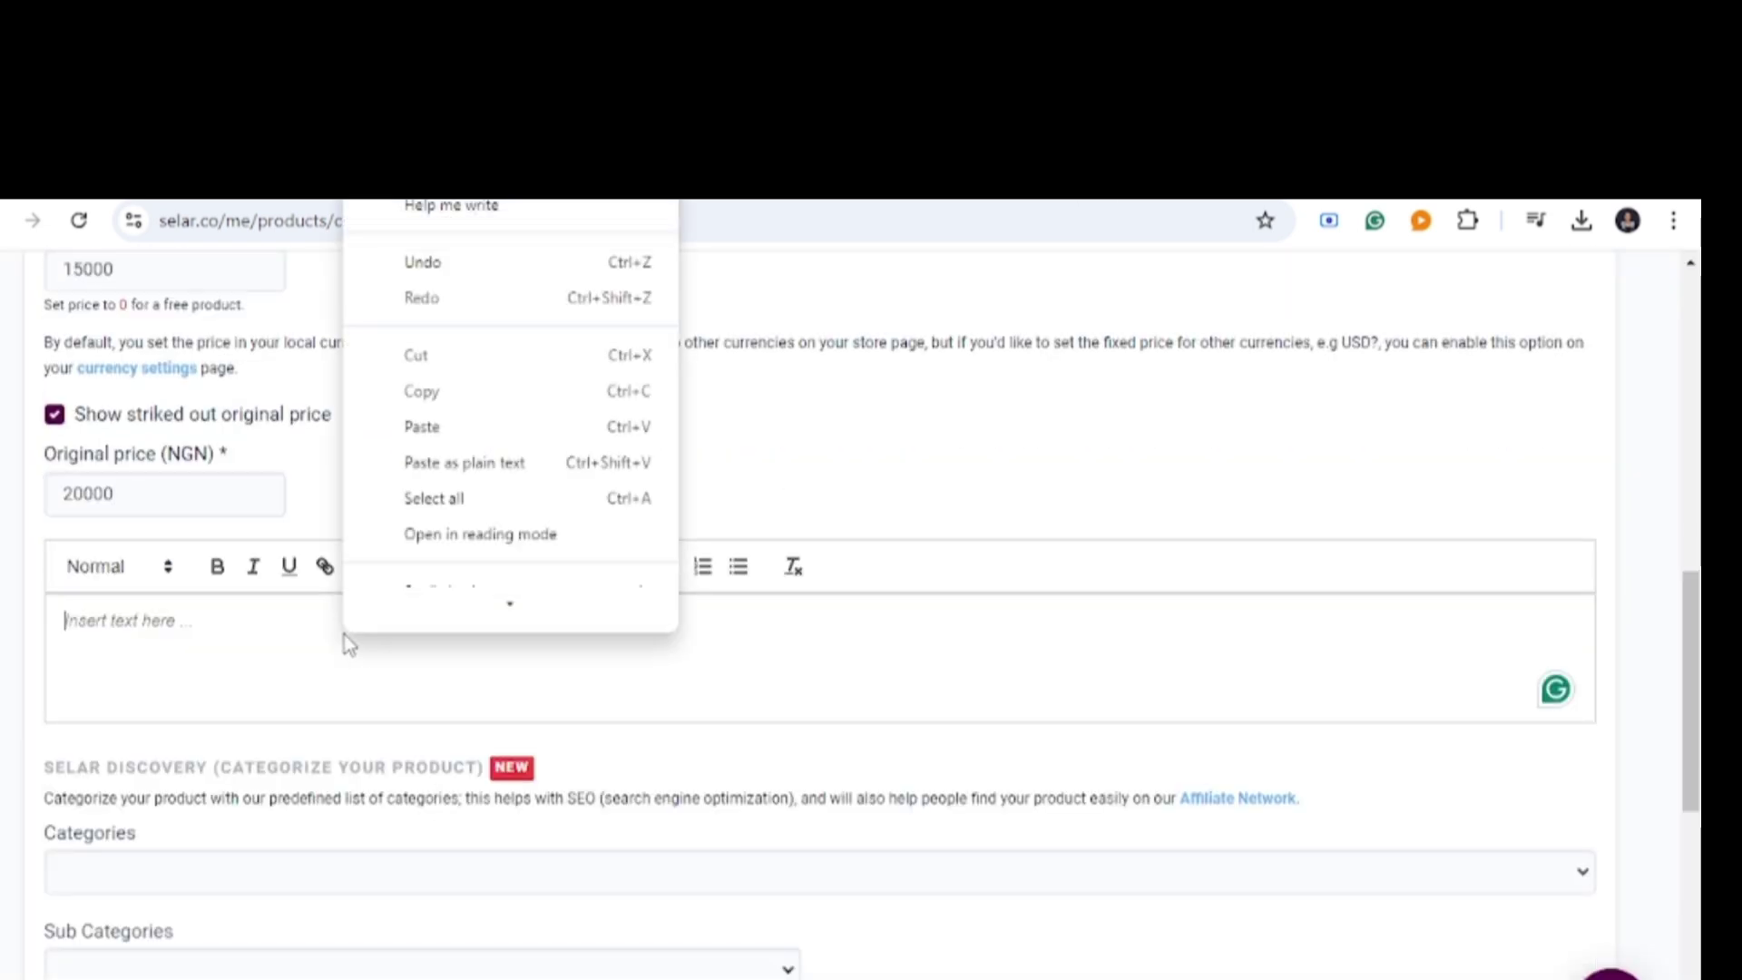
left_click(432, 445)
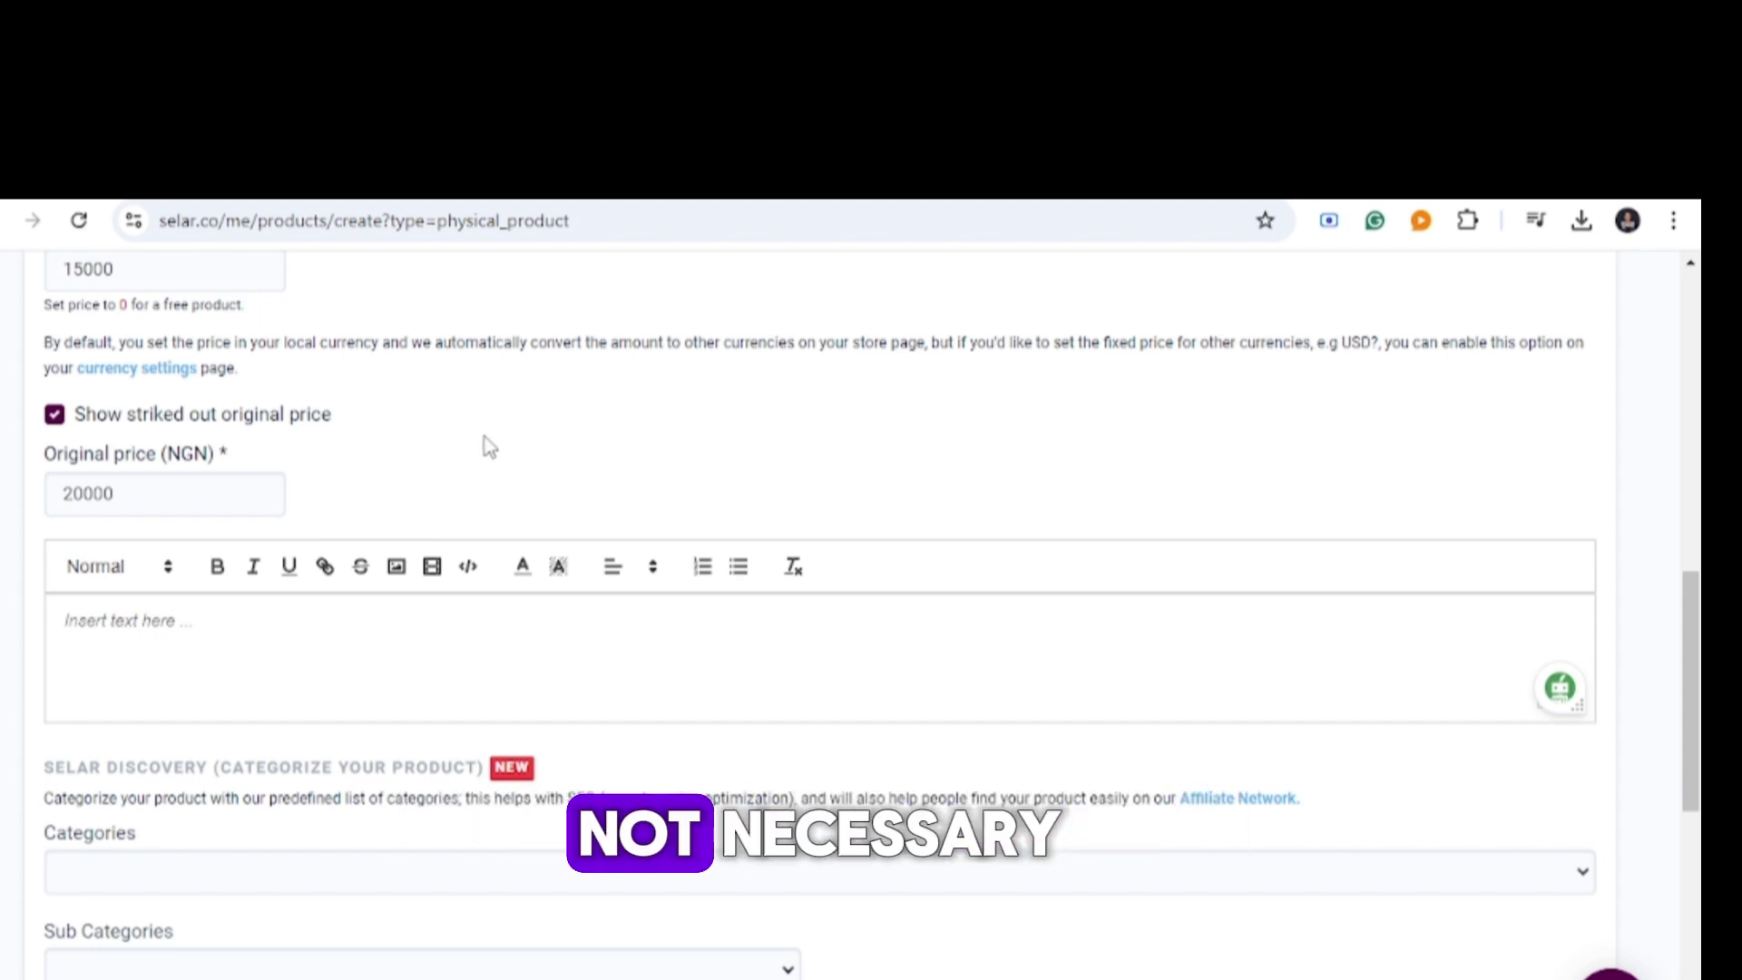
key("ctrl+v")
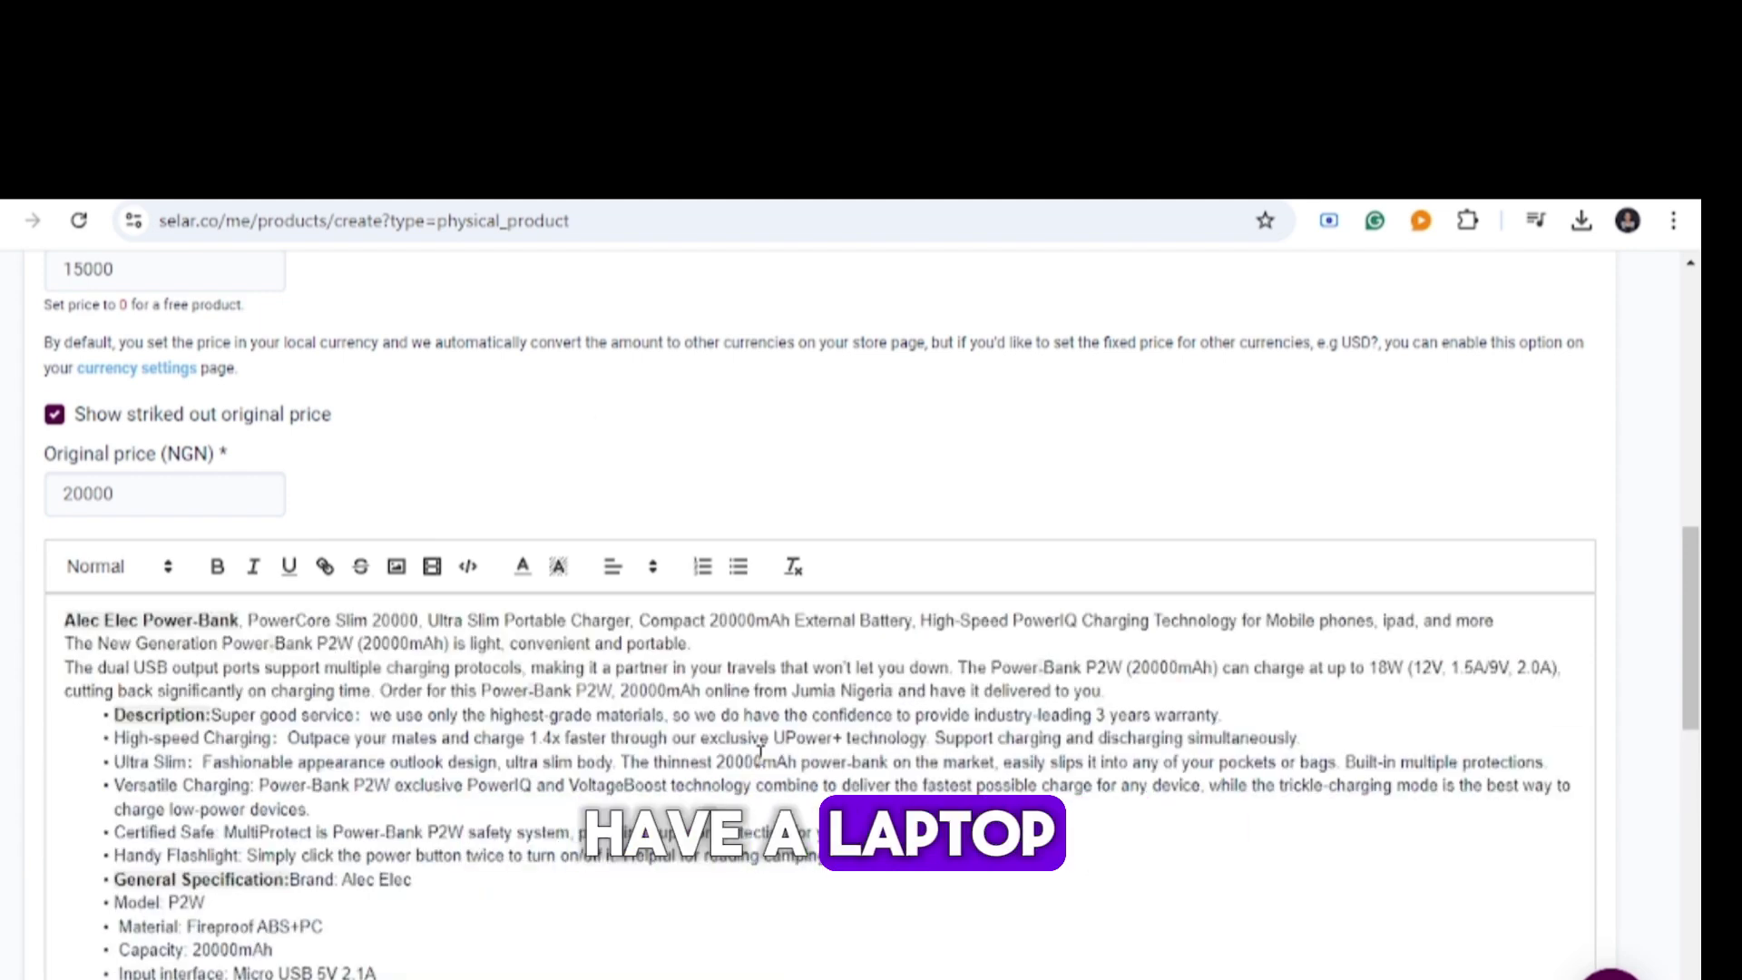
Categorize the product as Electronics and Gadgets with the sub category Accessories.
scroll(757, 751, "down", 1)
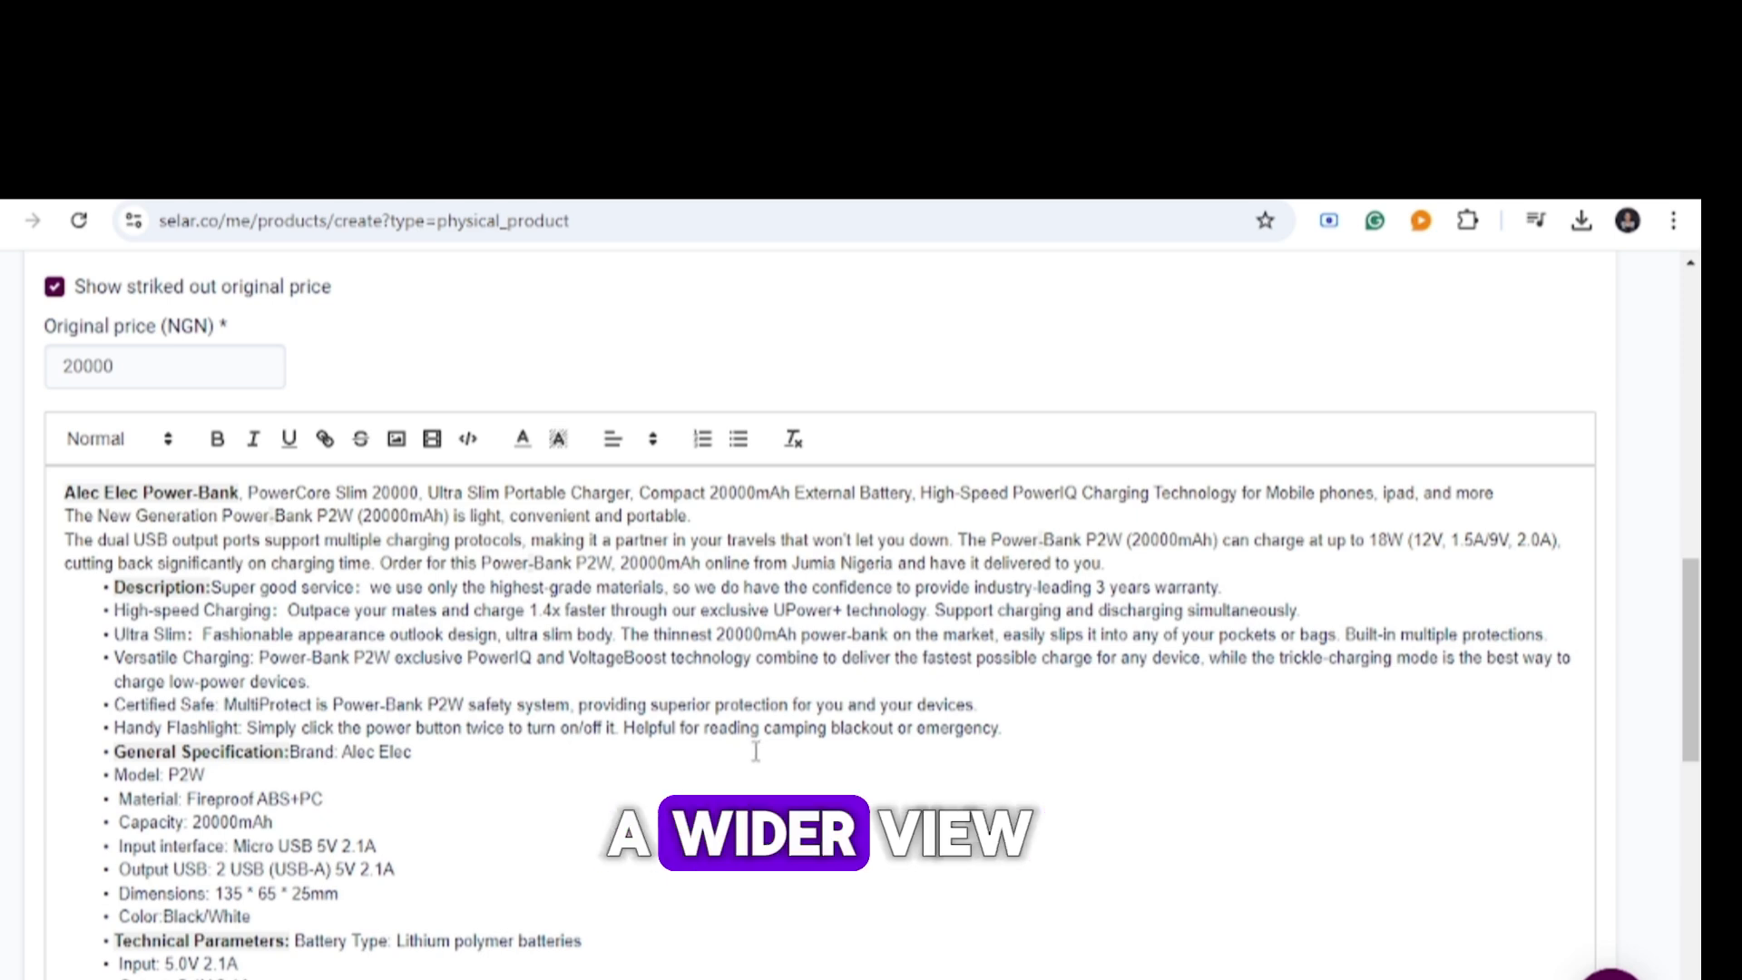
scroll(757, 733, "down", 6)
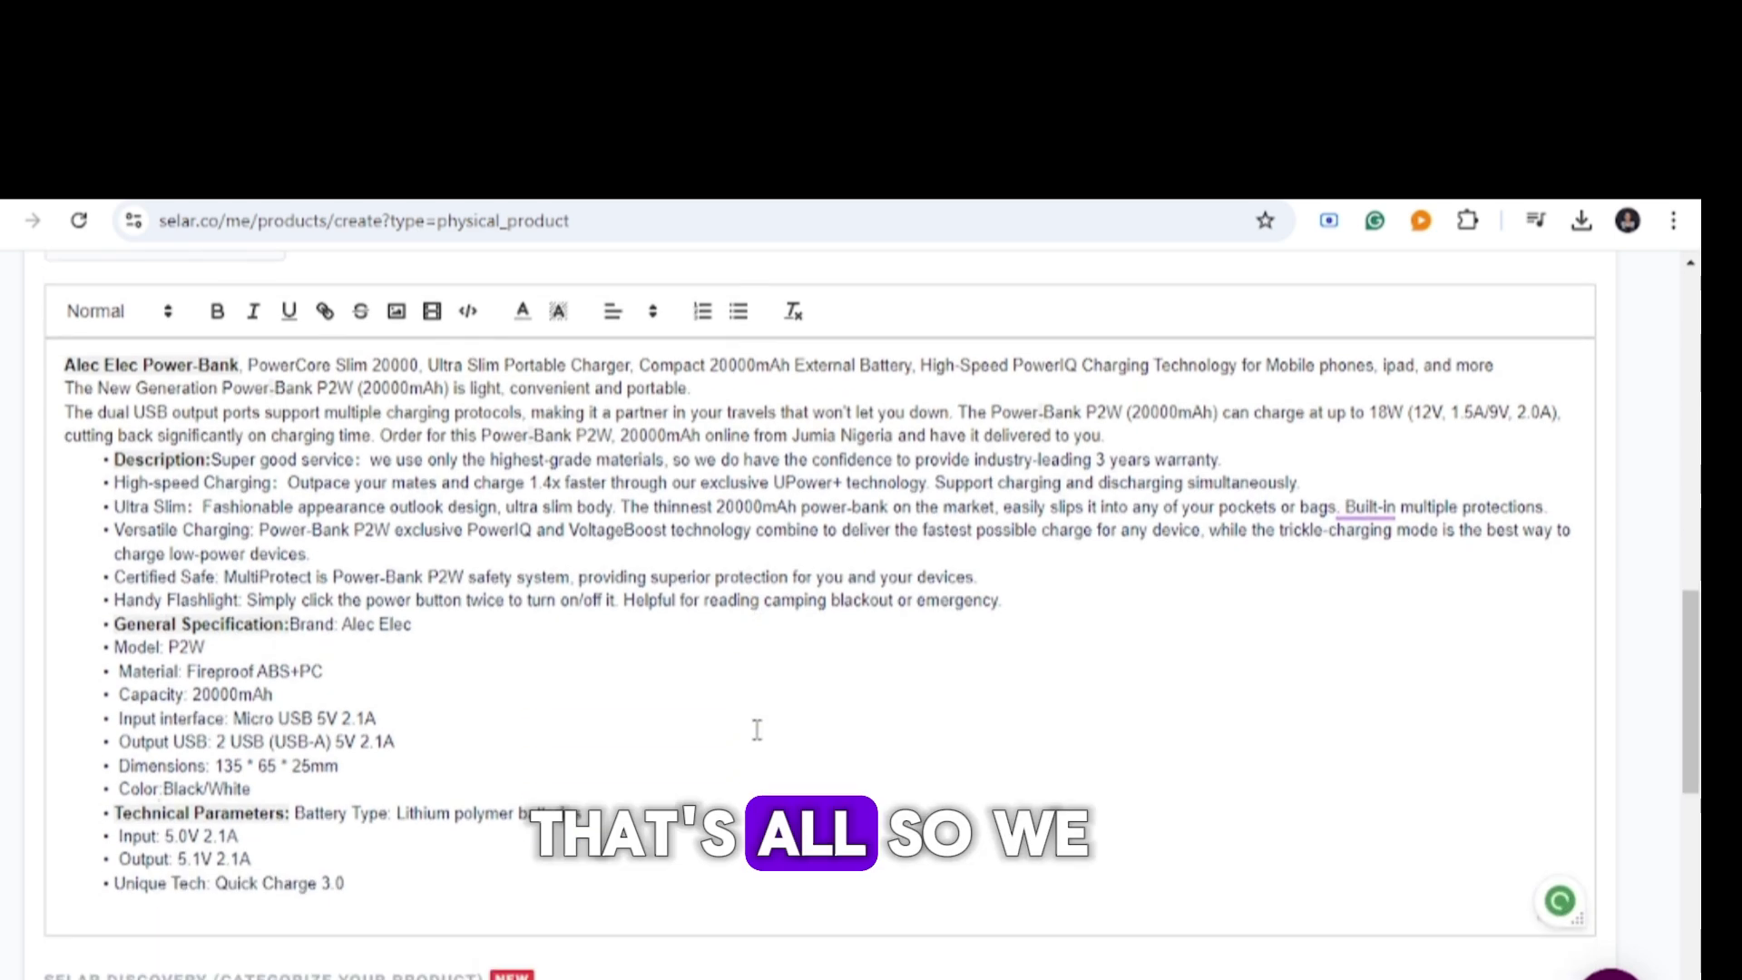
left_click(150, 581)
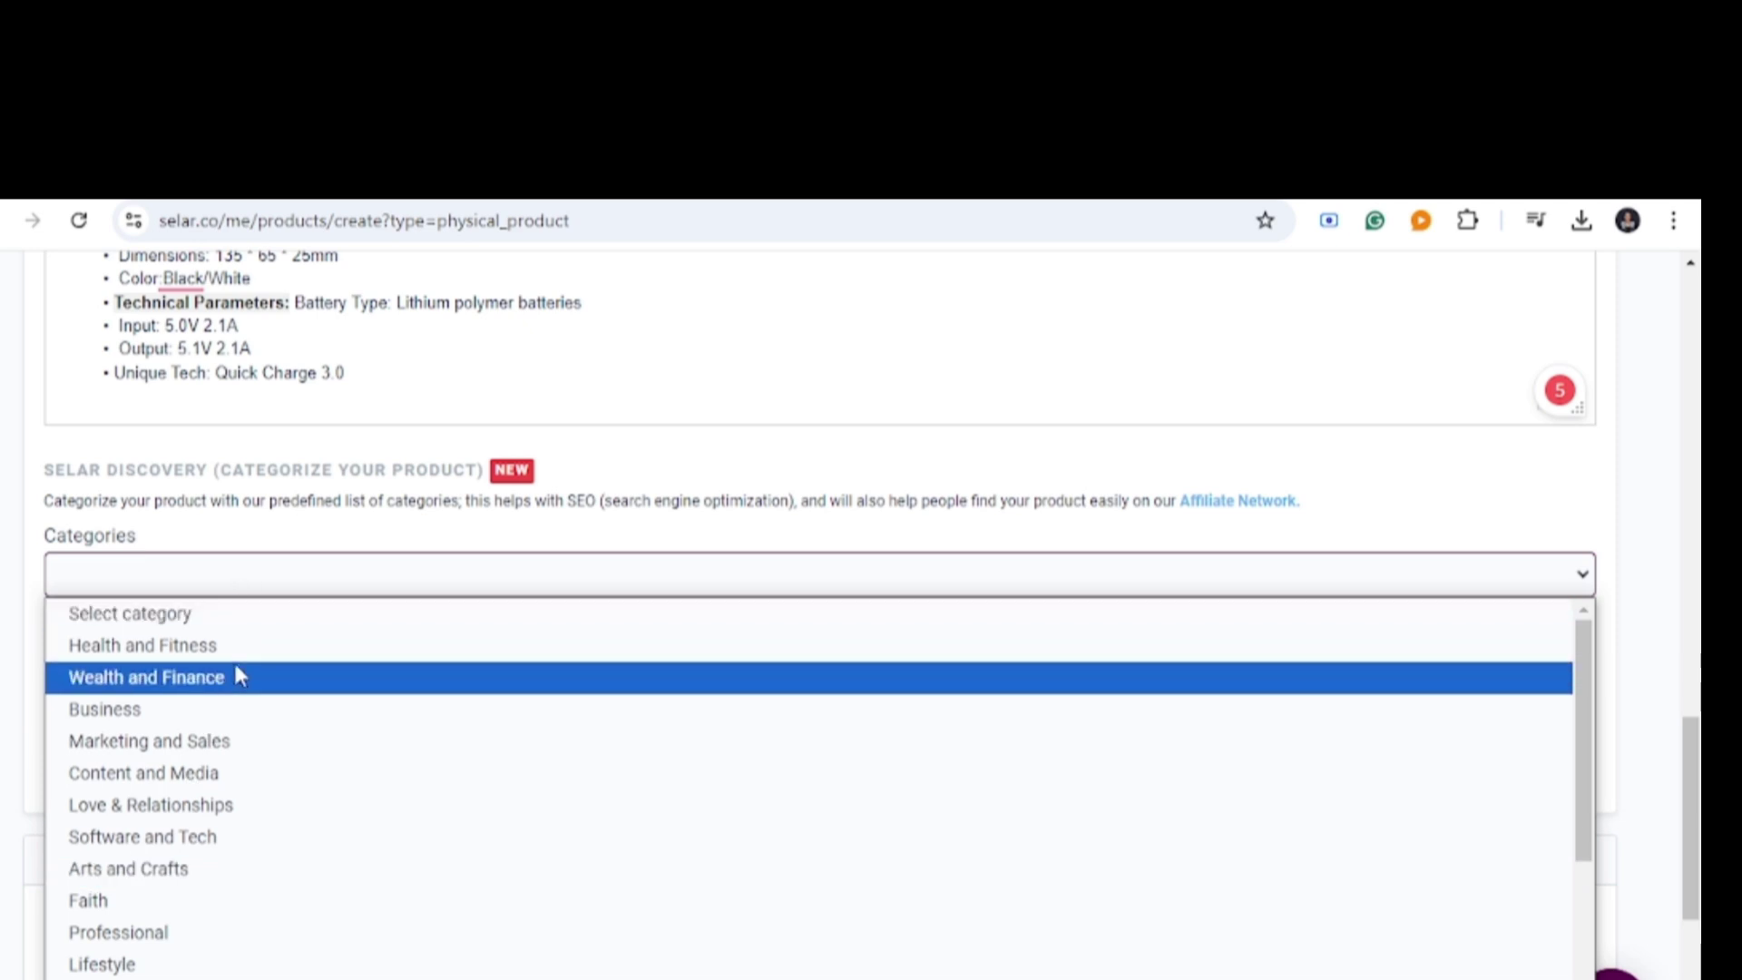
scroll(214, 699, "down", 3)
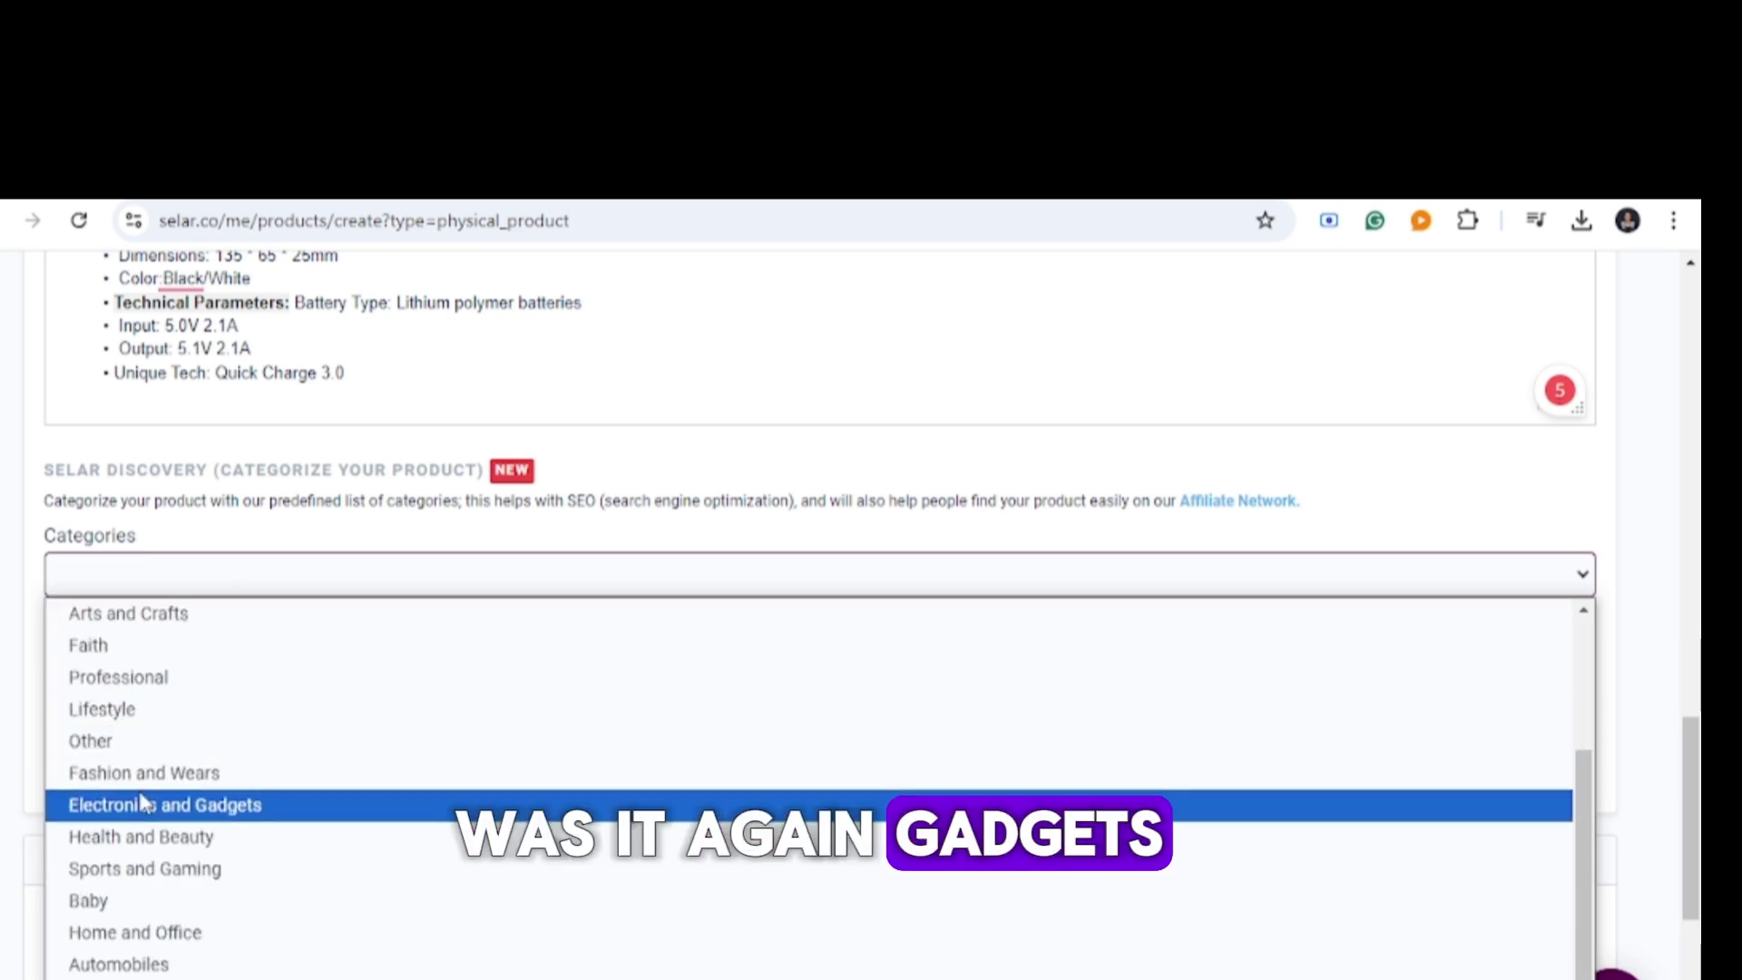
left_click(154, 804)
left_click(234, 672)
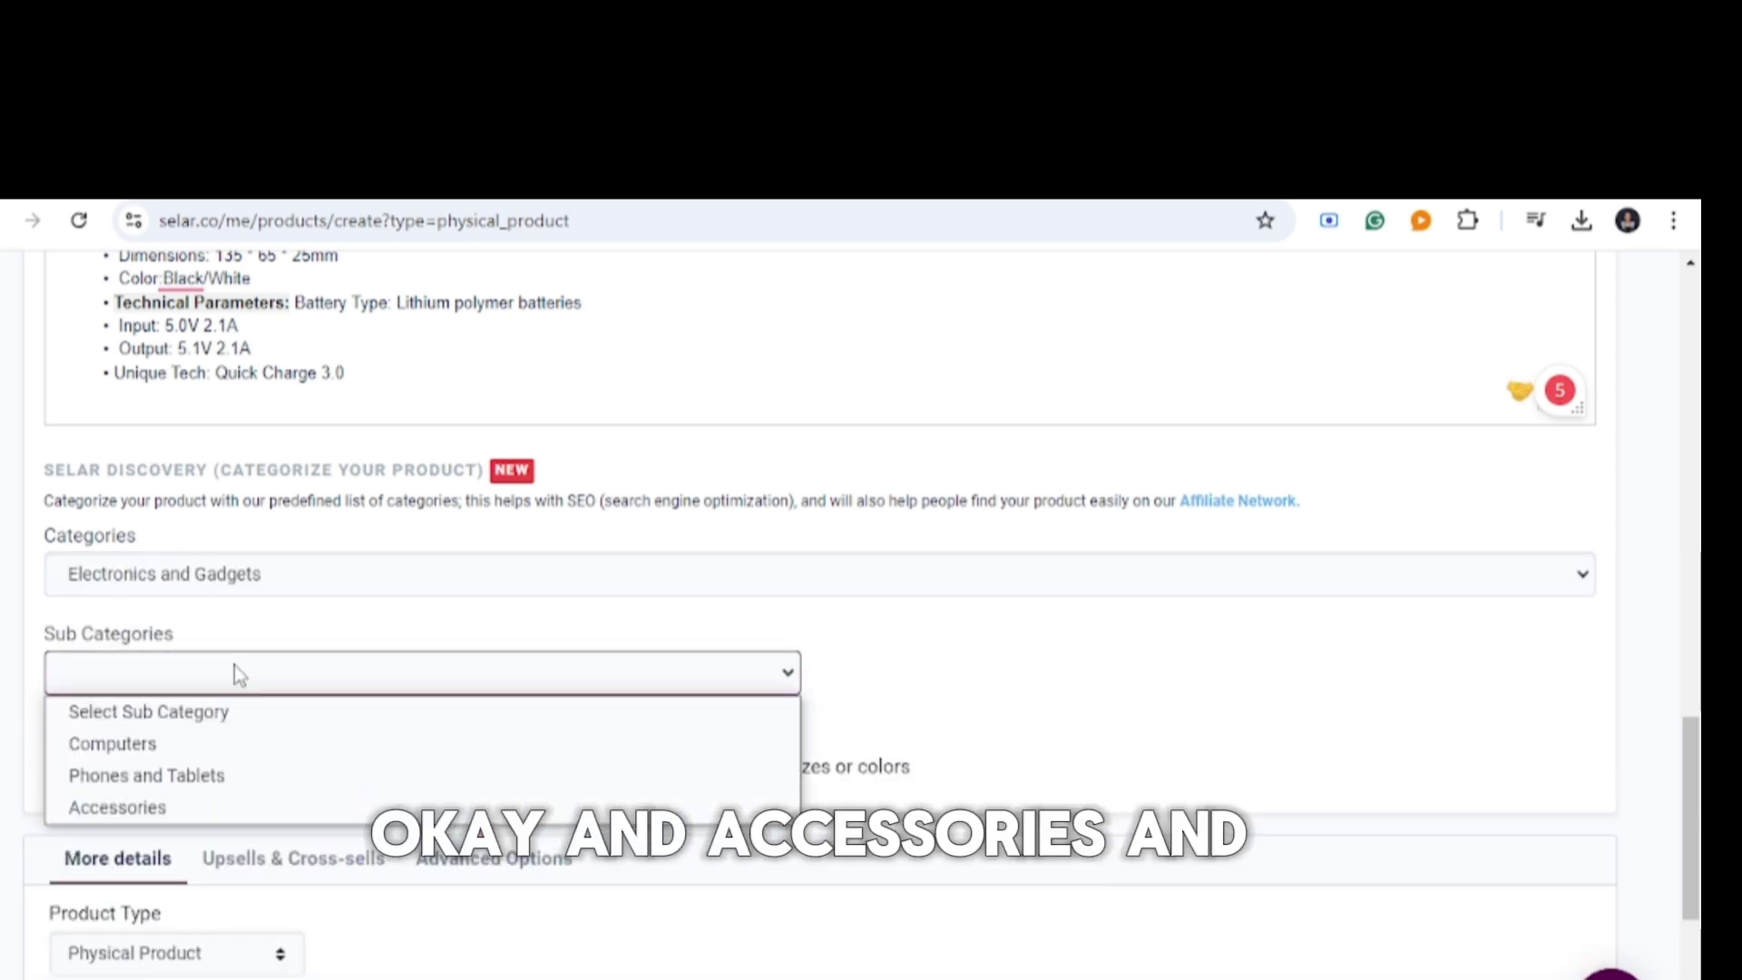
left_click(165, 807)
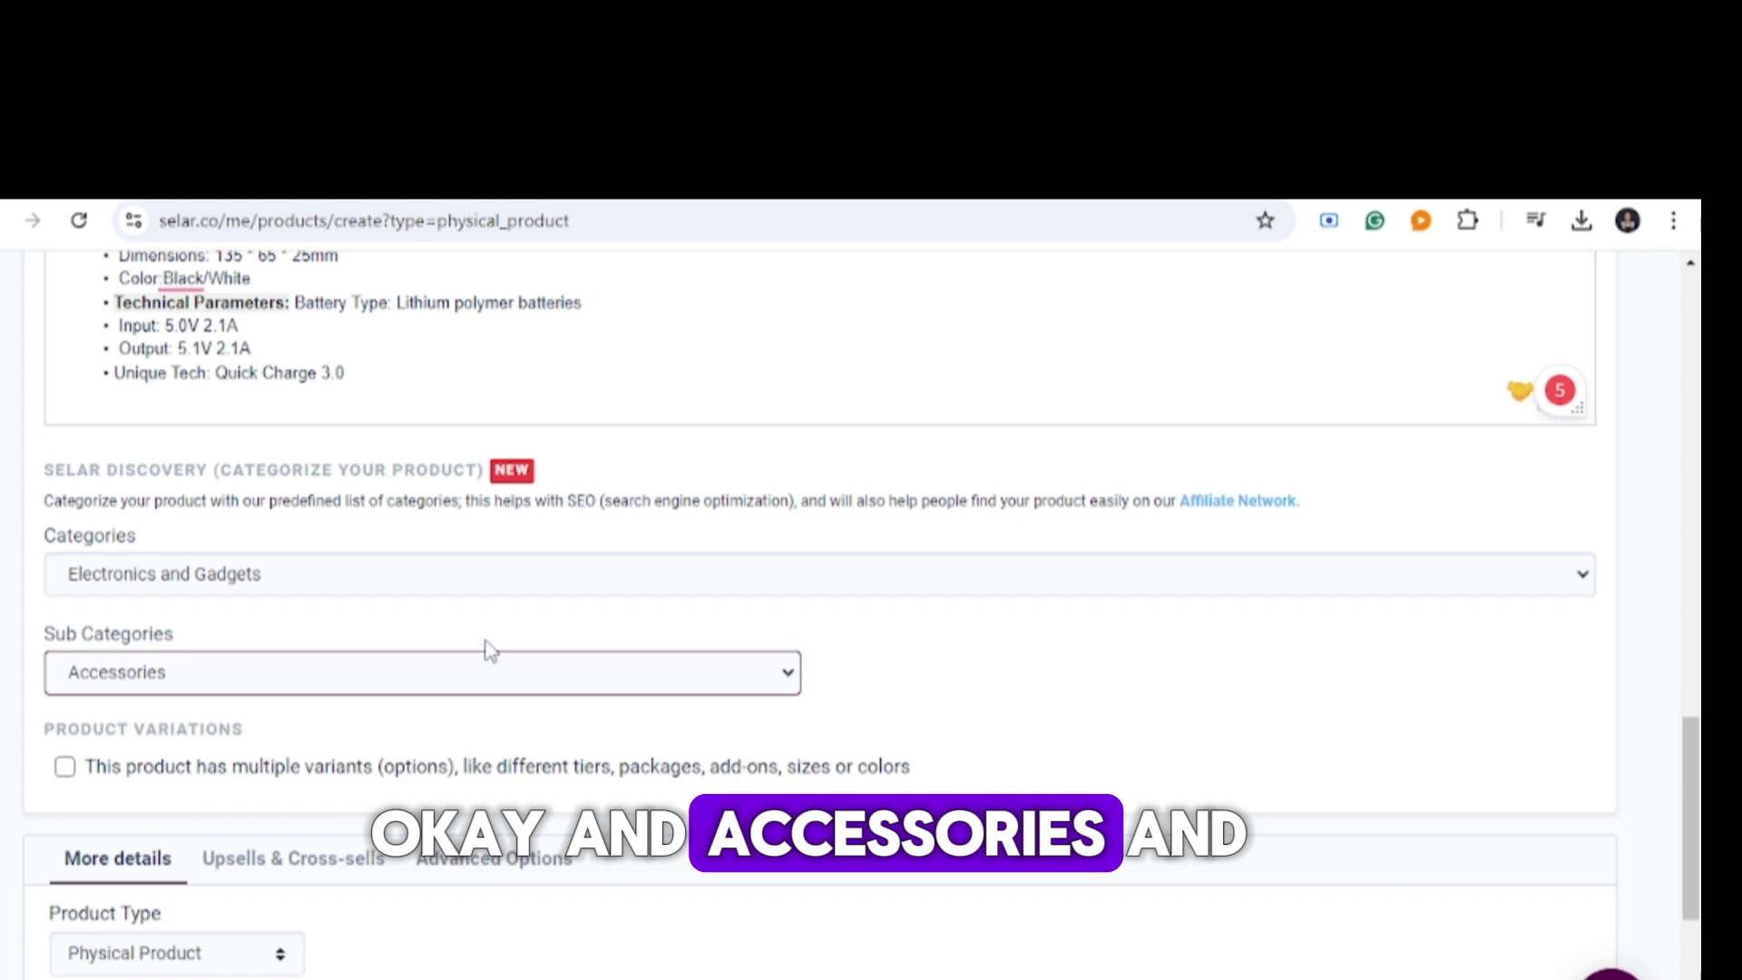
Set the power bank's available quantity to 15.
scroll(489, 650, "down", 4)
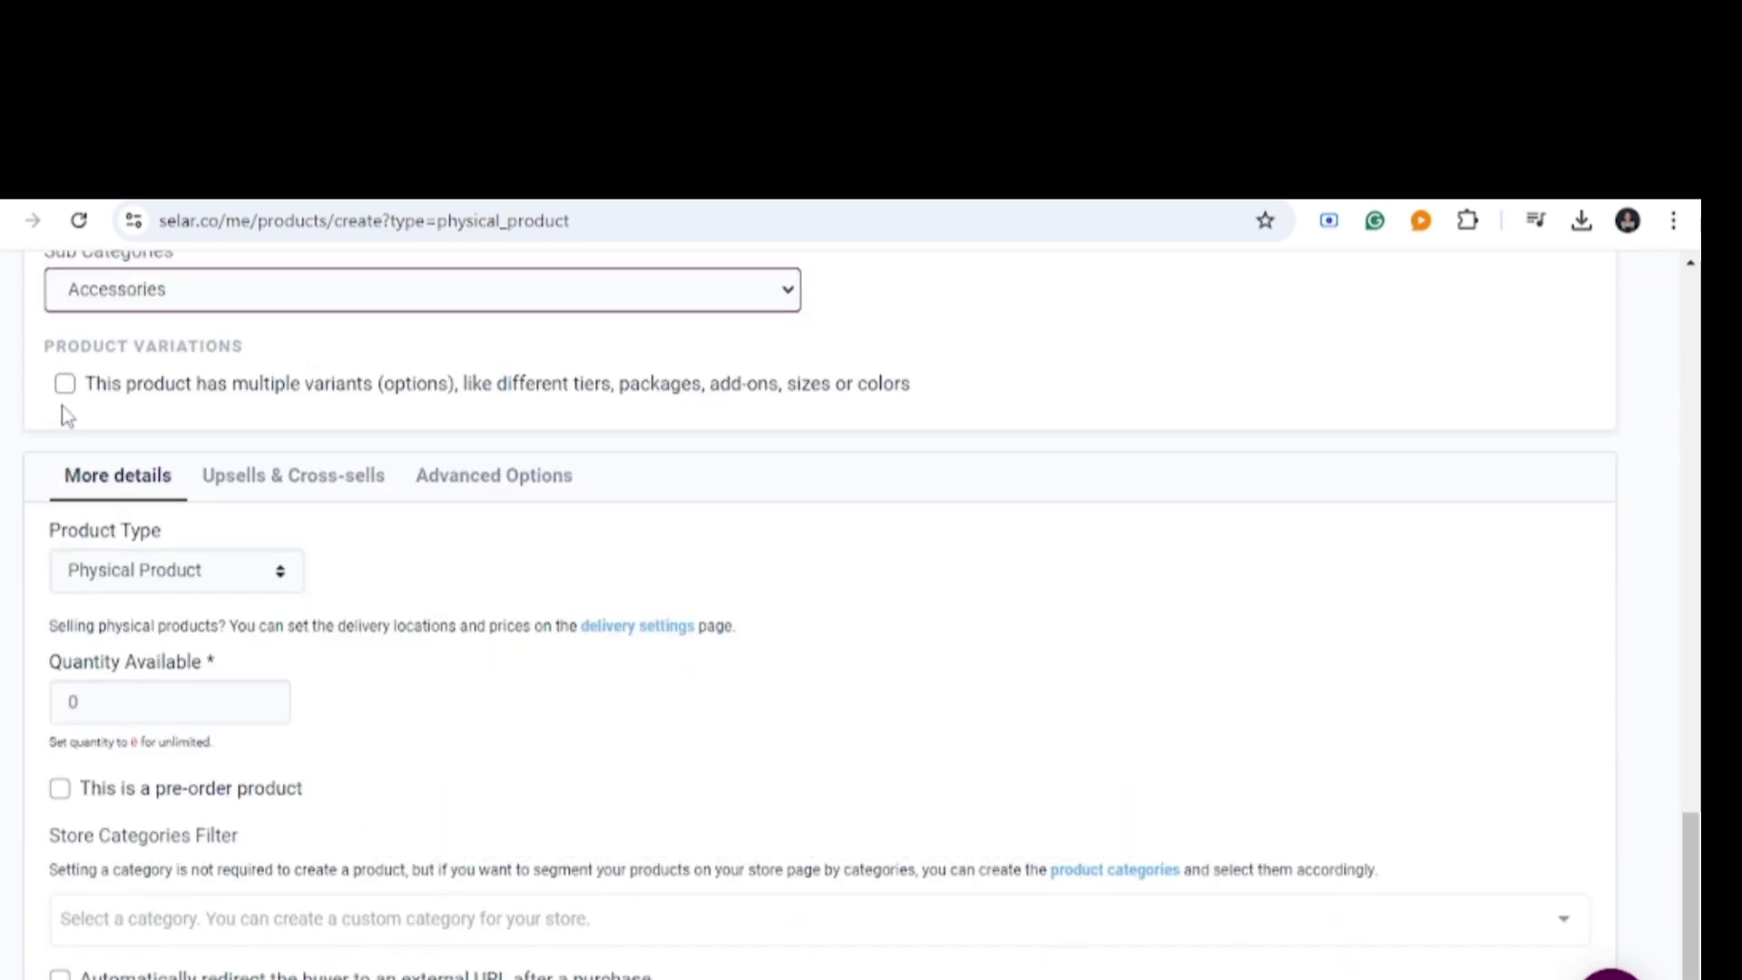
left_click(158, 706)
key("BackSpace")
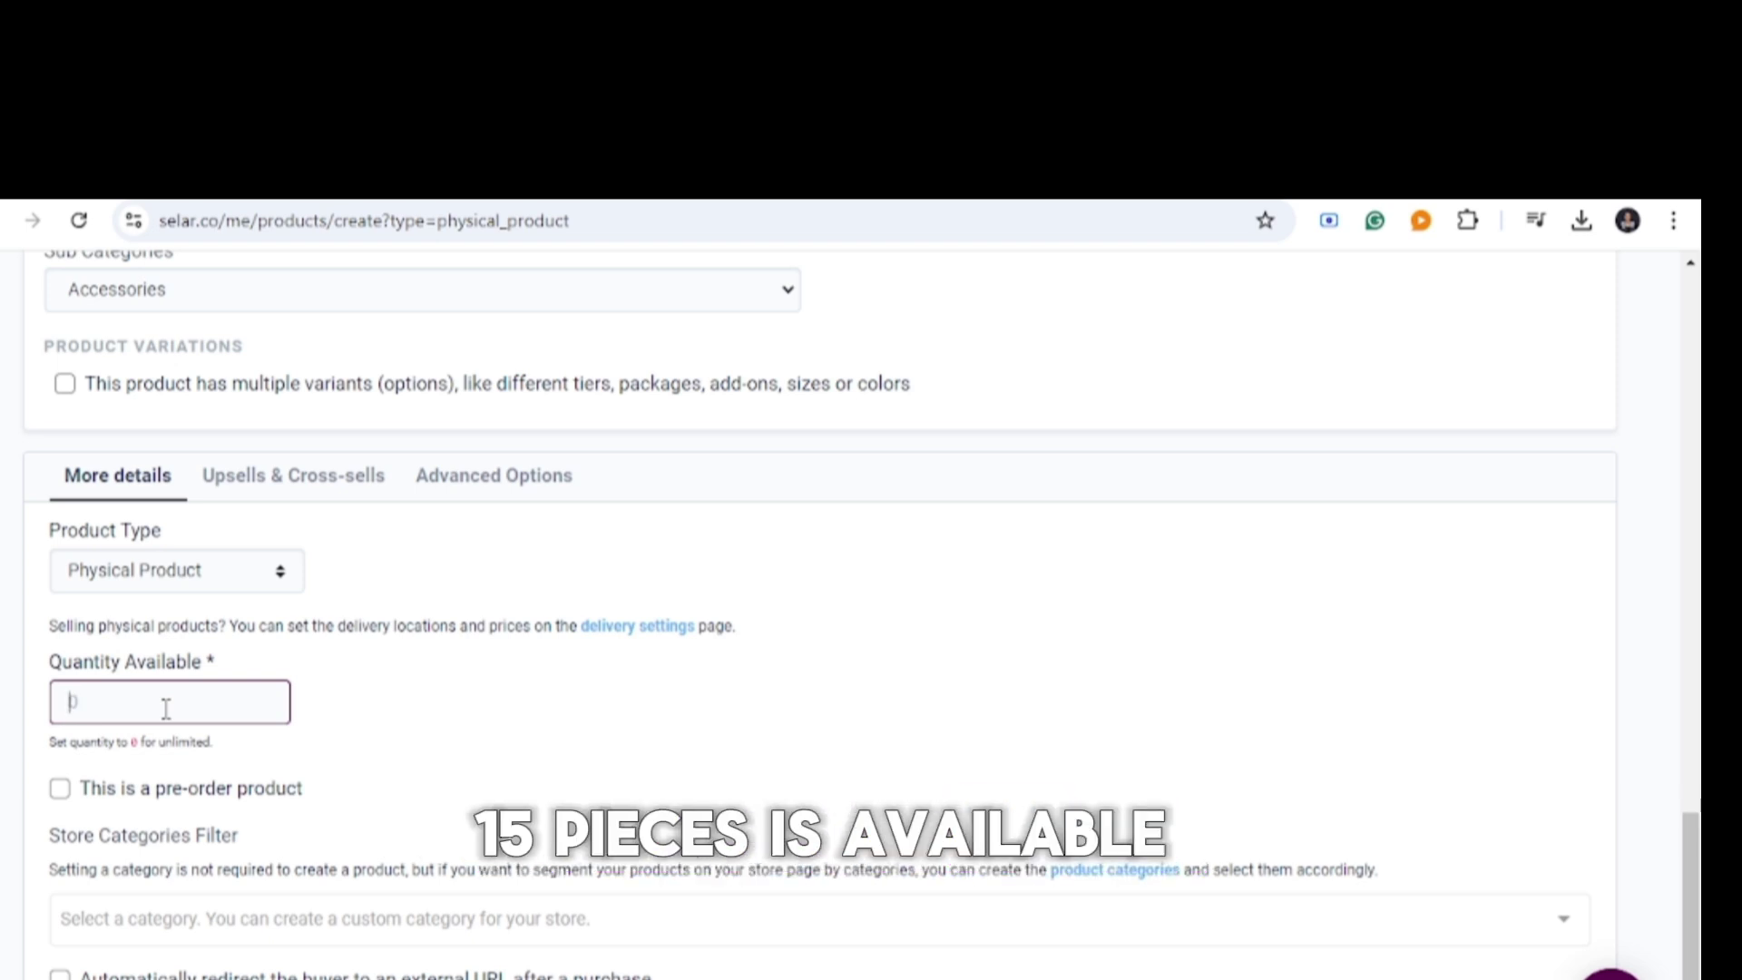
type("15")
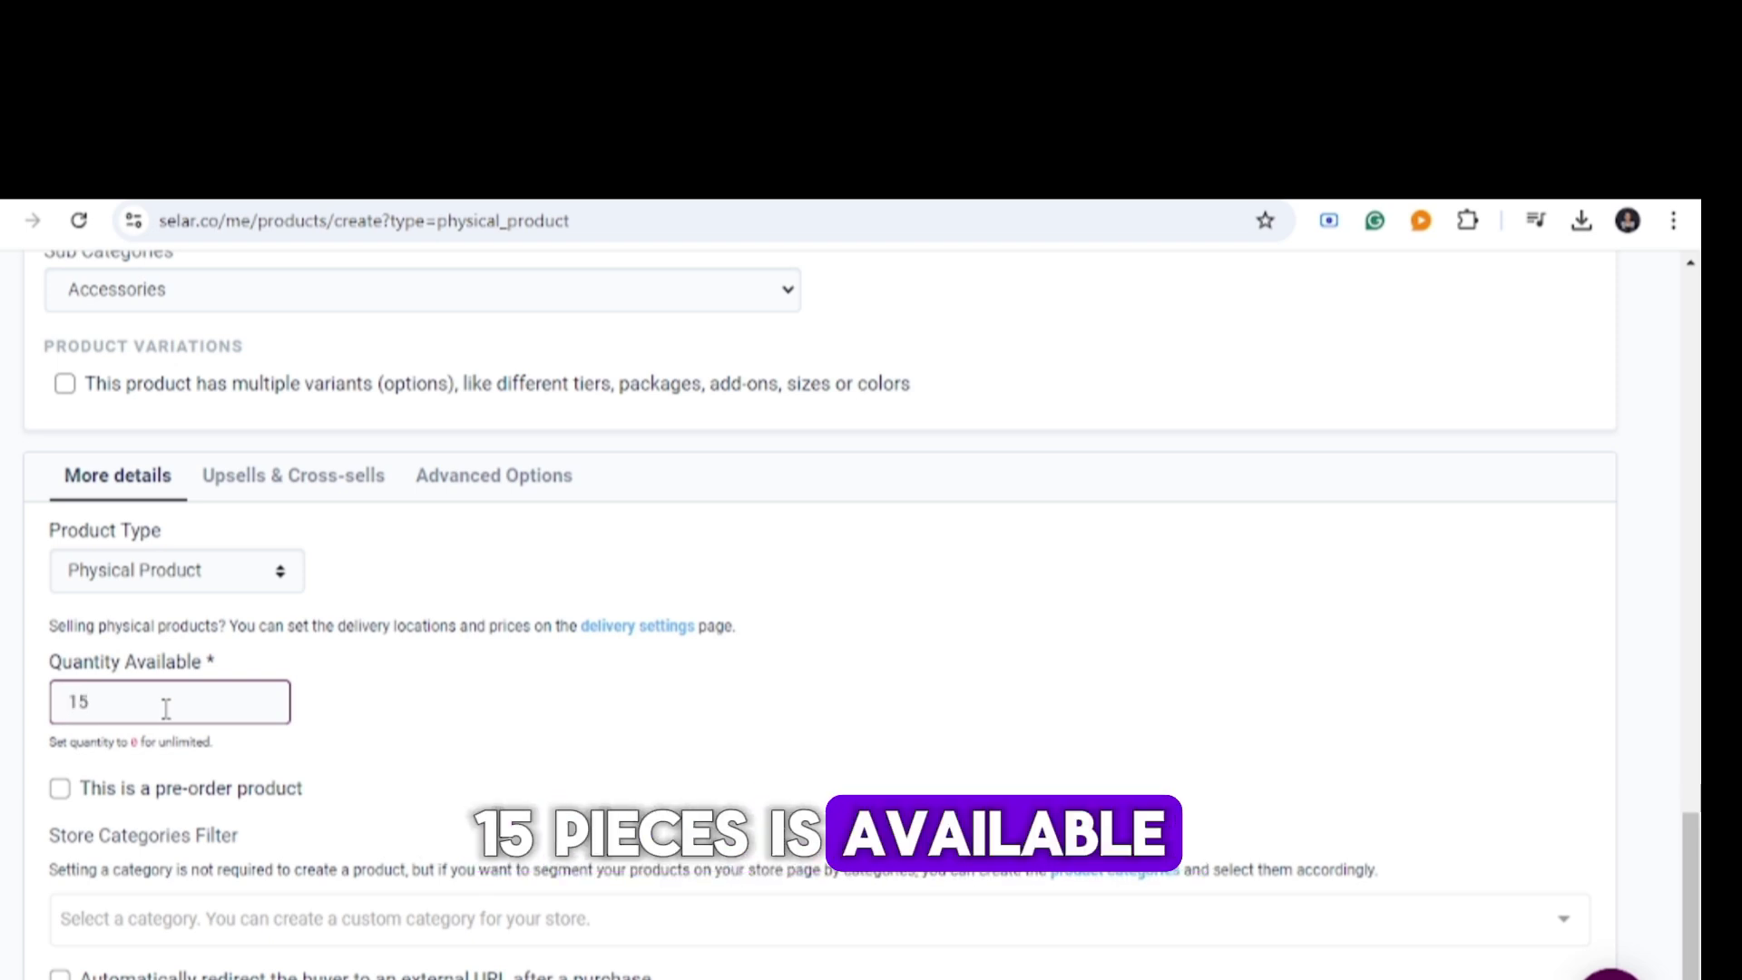
scroll(325, 665, "down", 1)
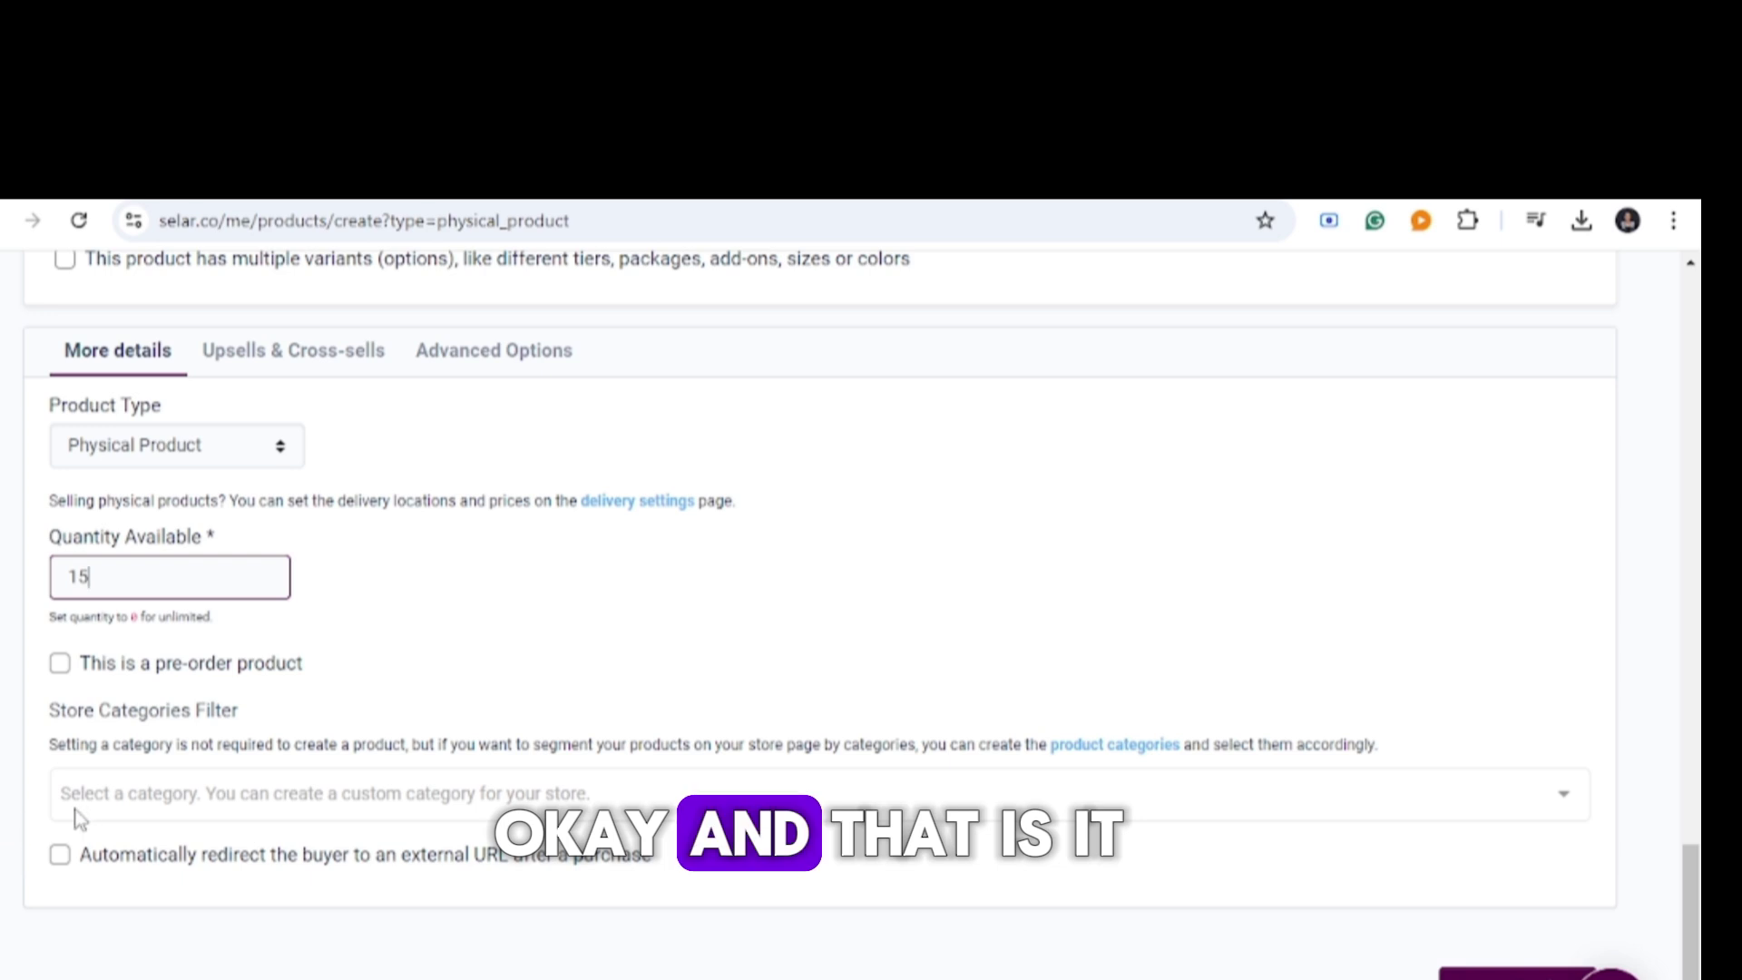
left_click(60, 855)
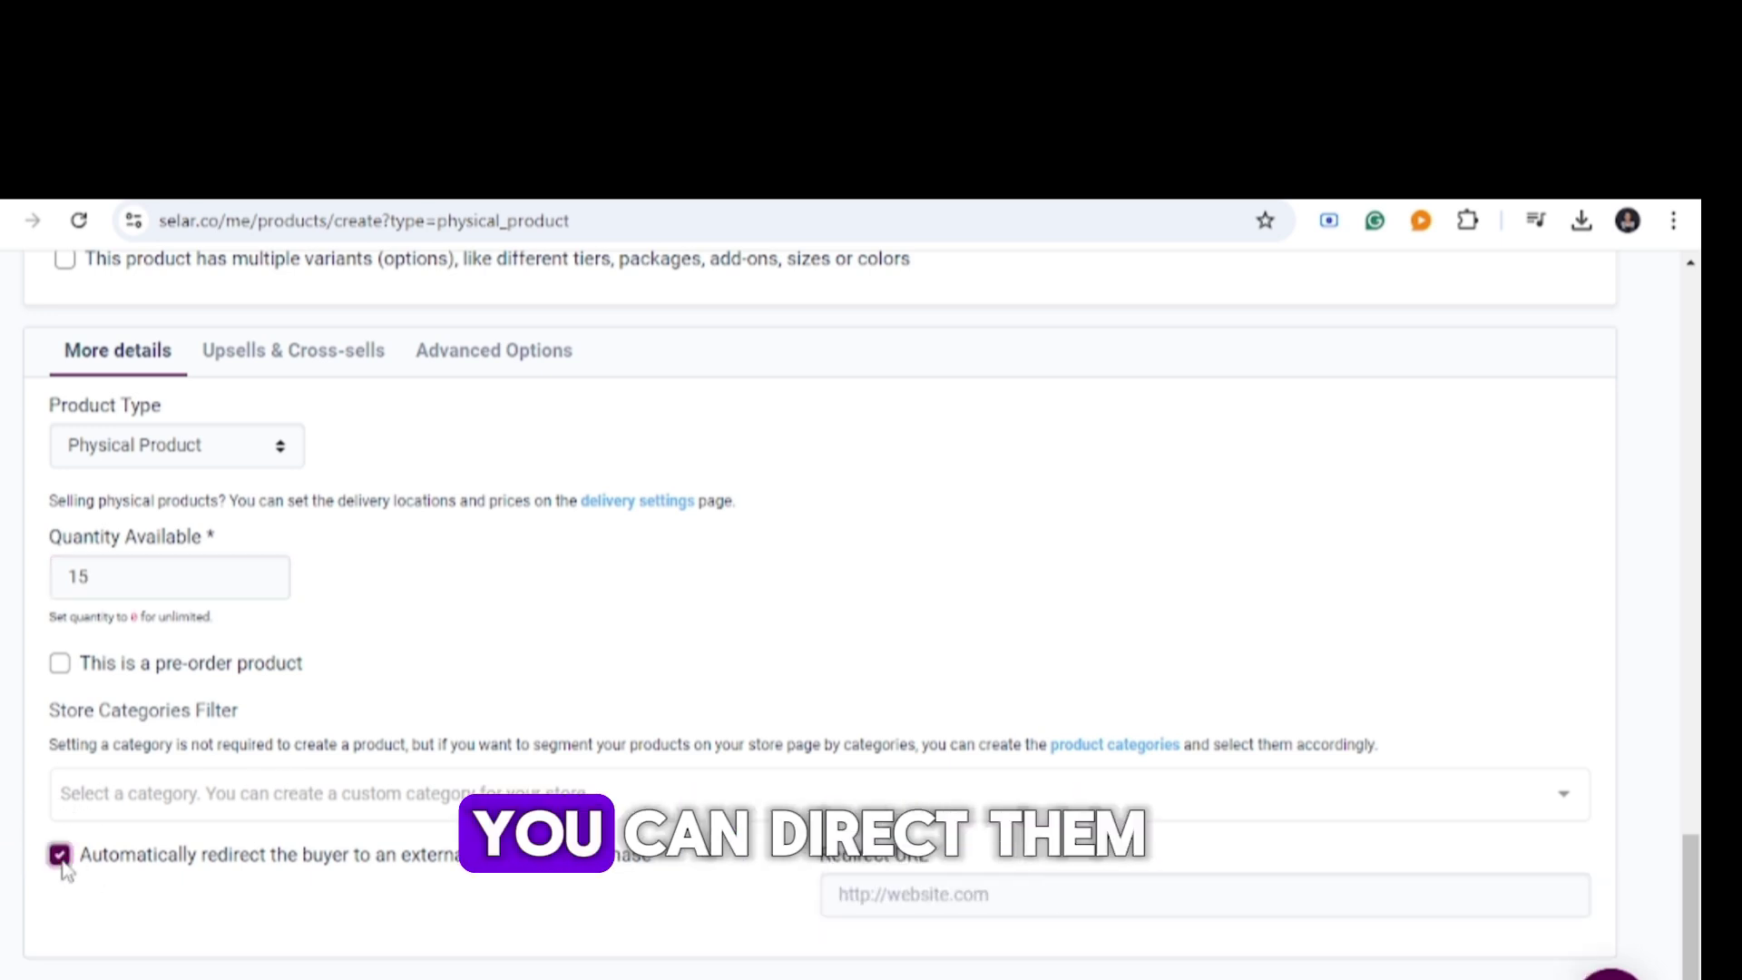
left_click(1171, 896)
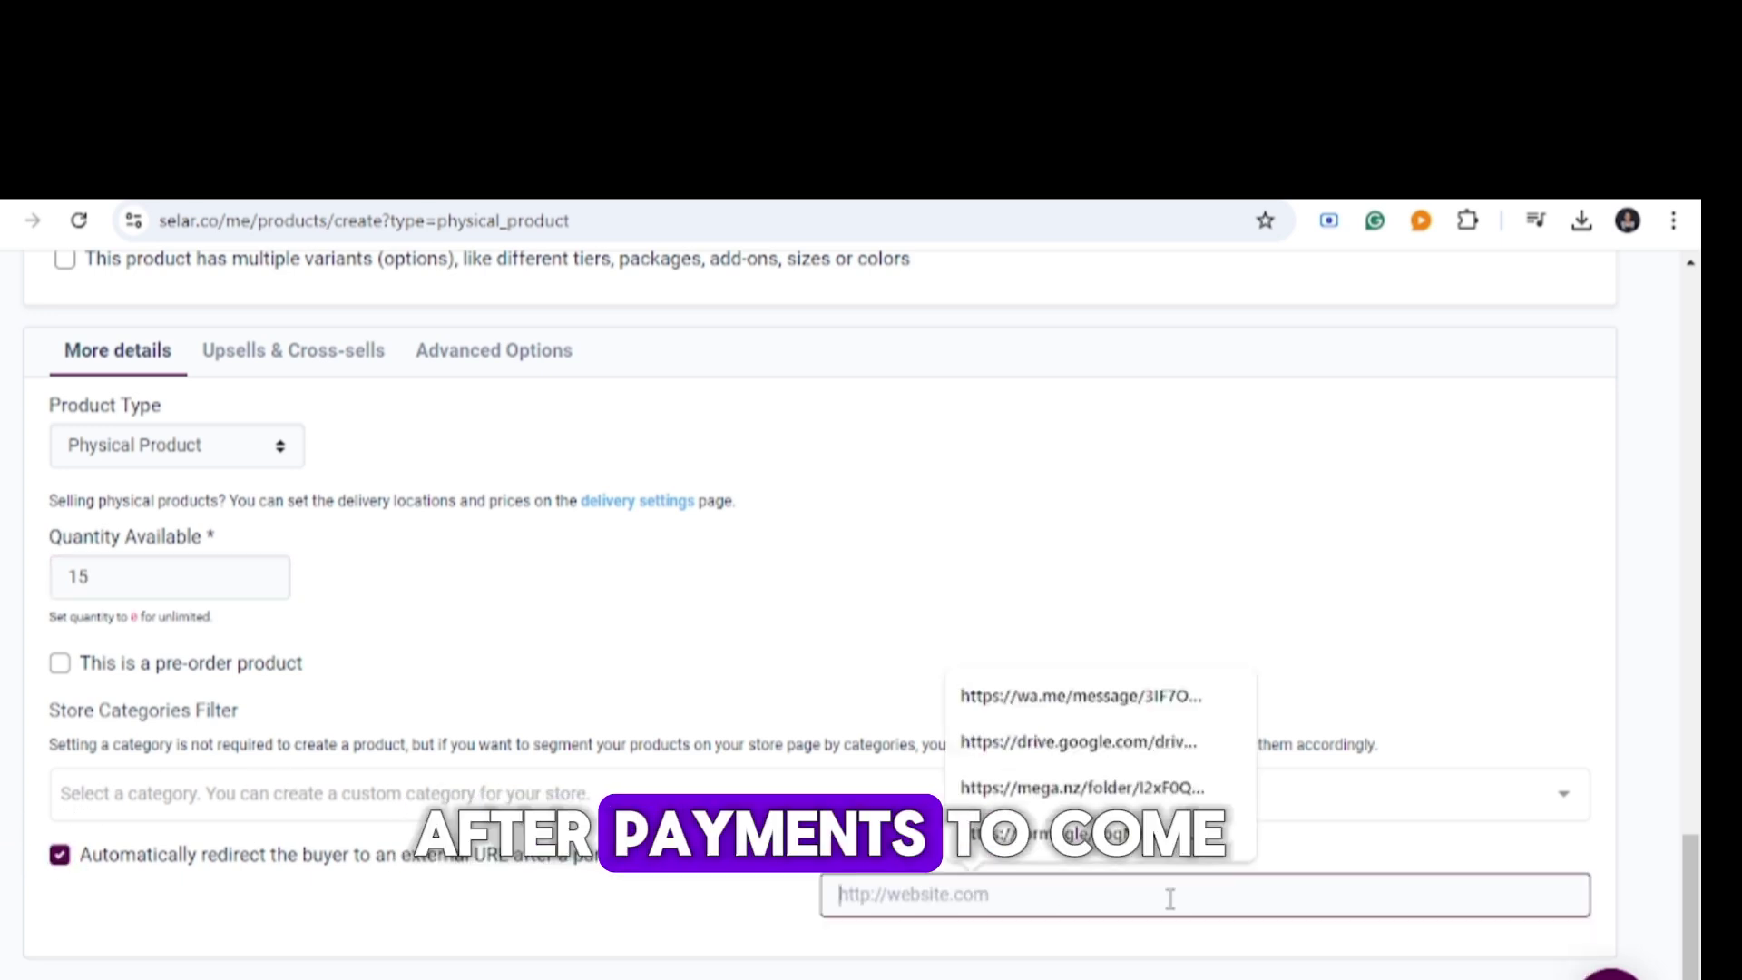
left_click(1102, 697)
scroll(1102, 702, "down", 1)
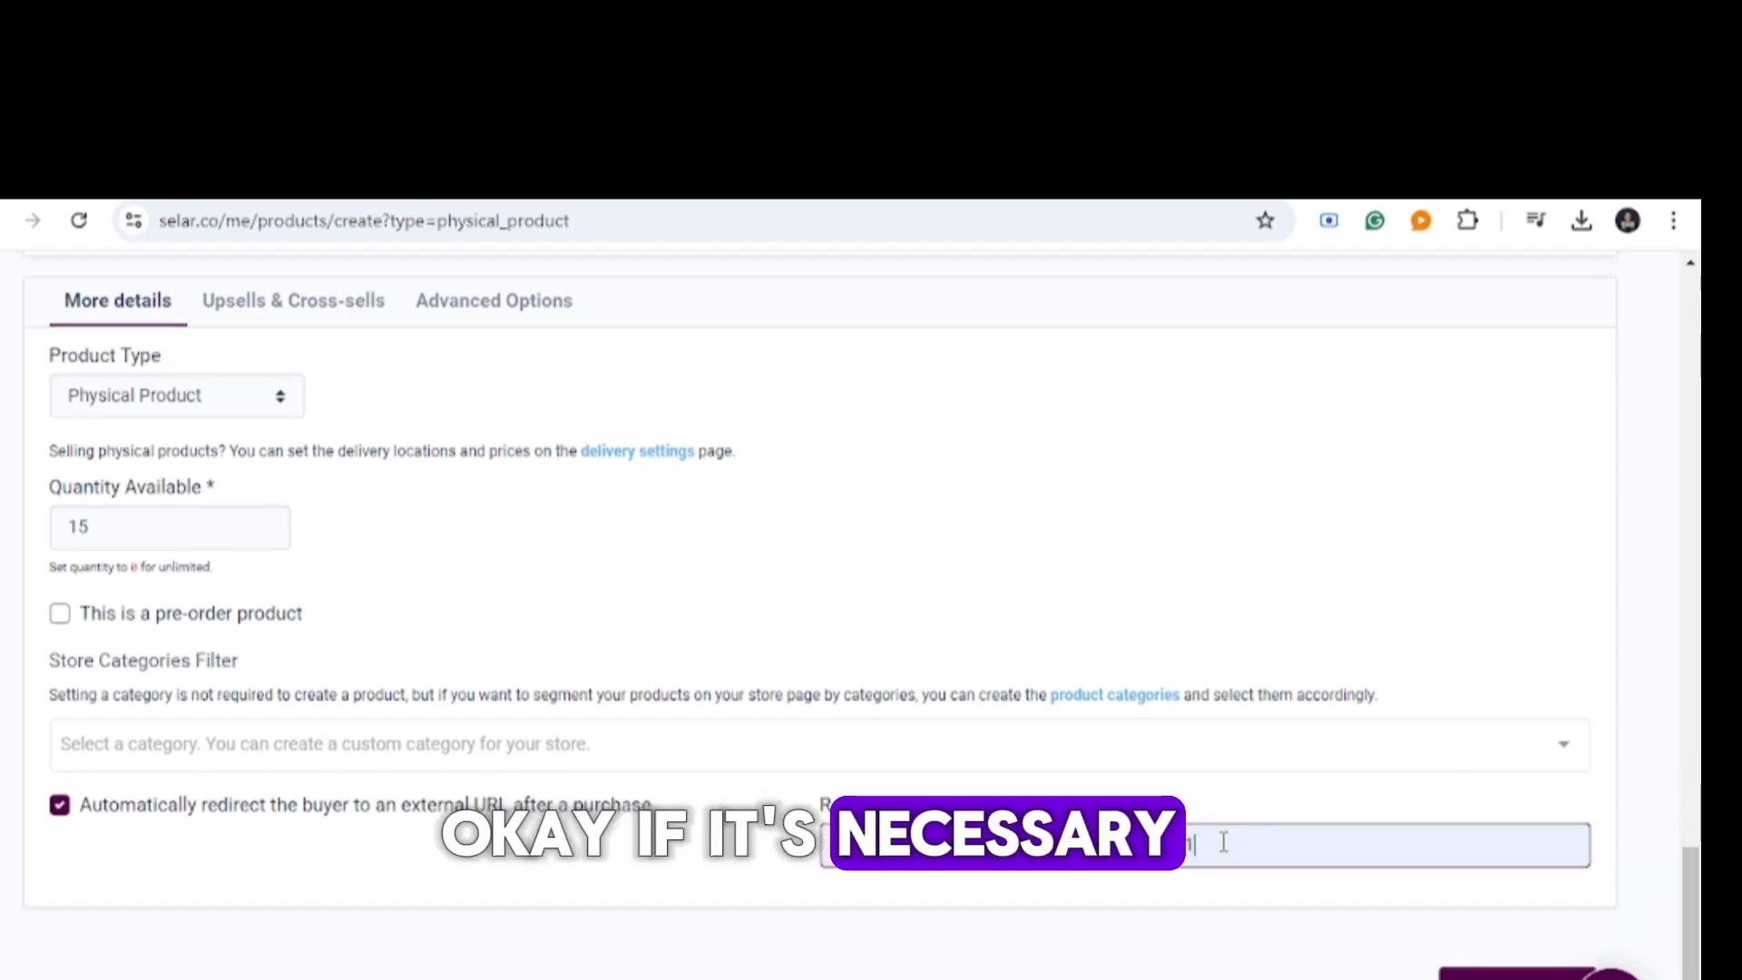
left_click(757, 887)
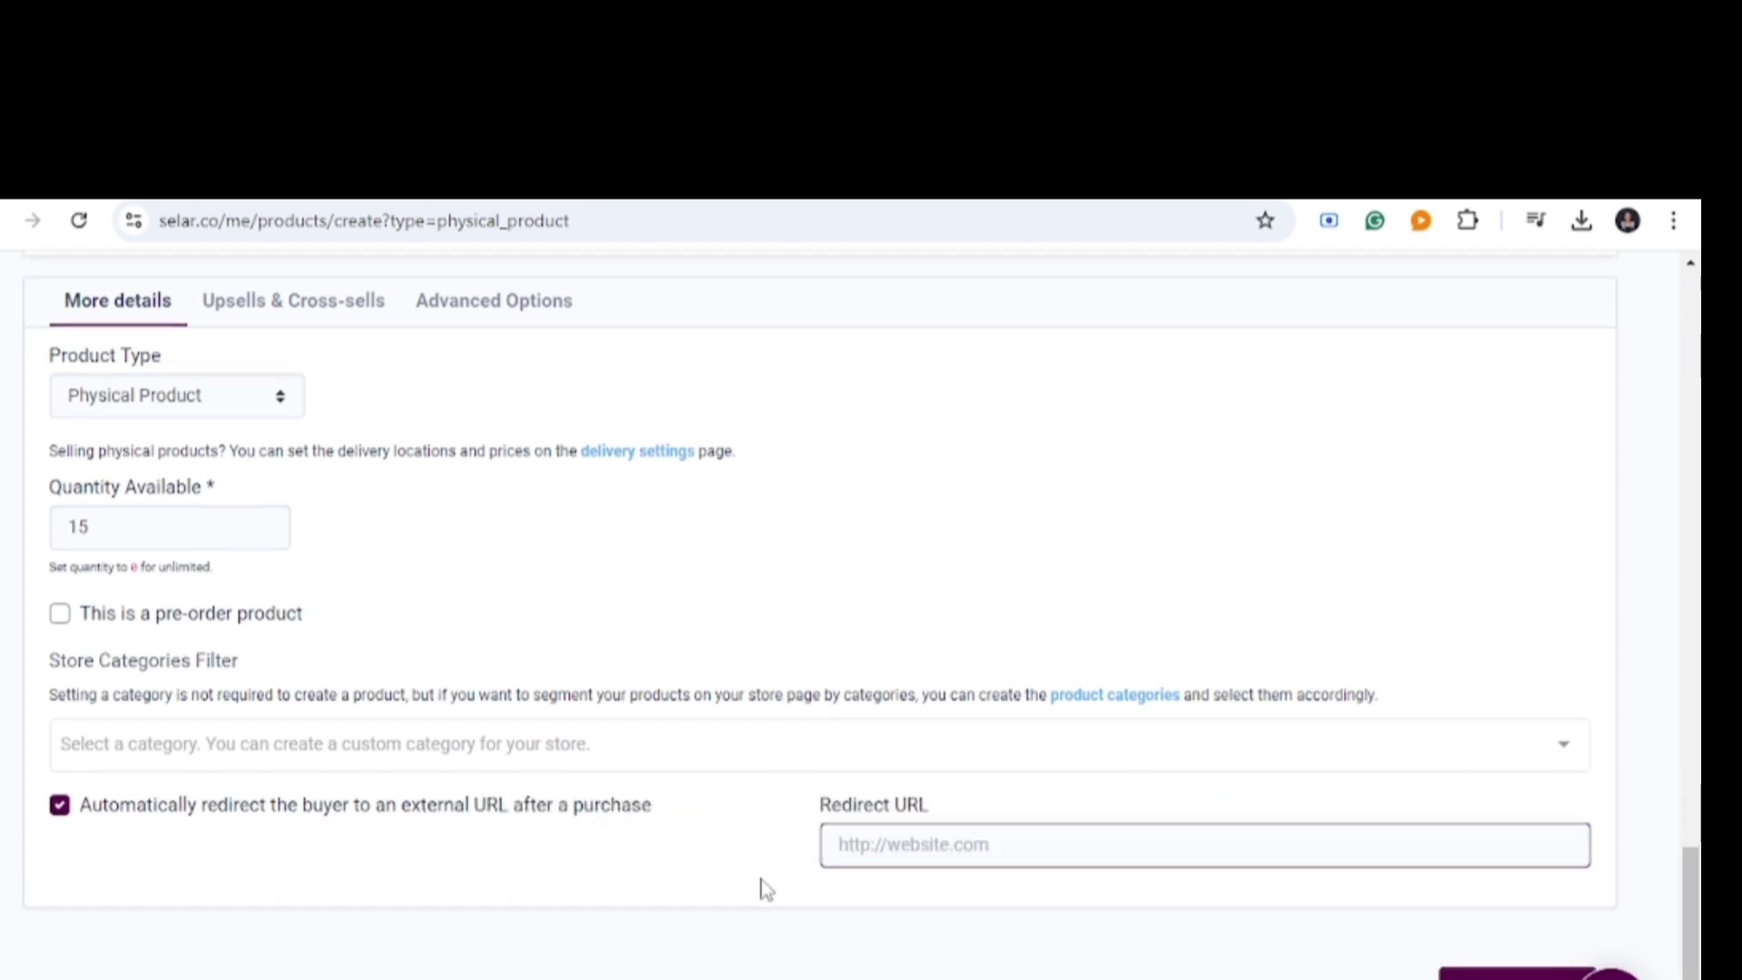
left_click(60, 805)
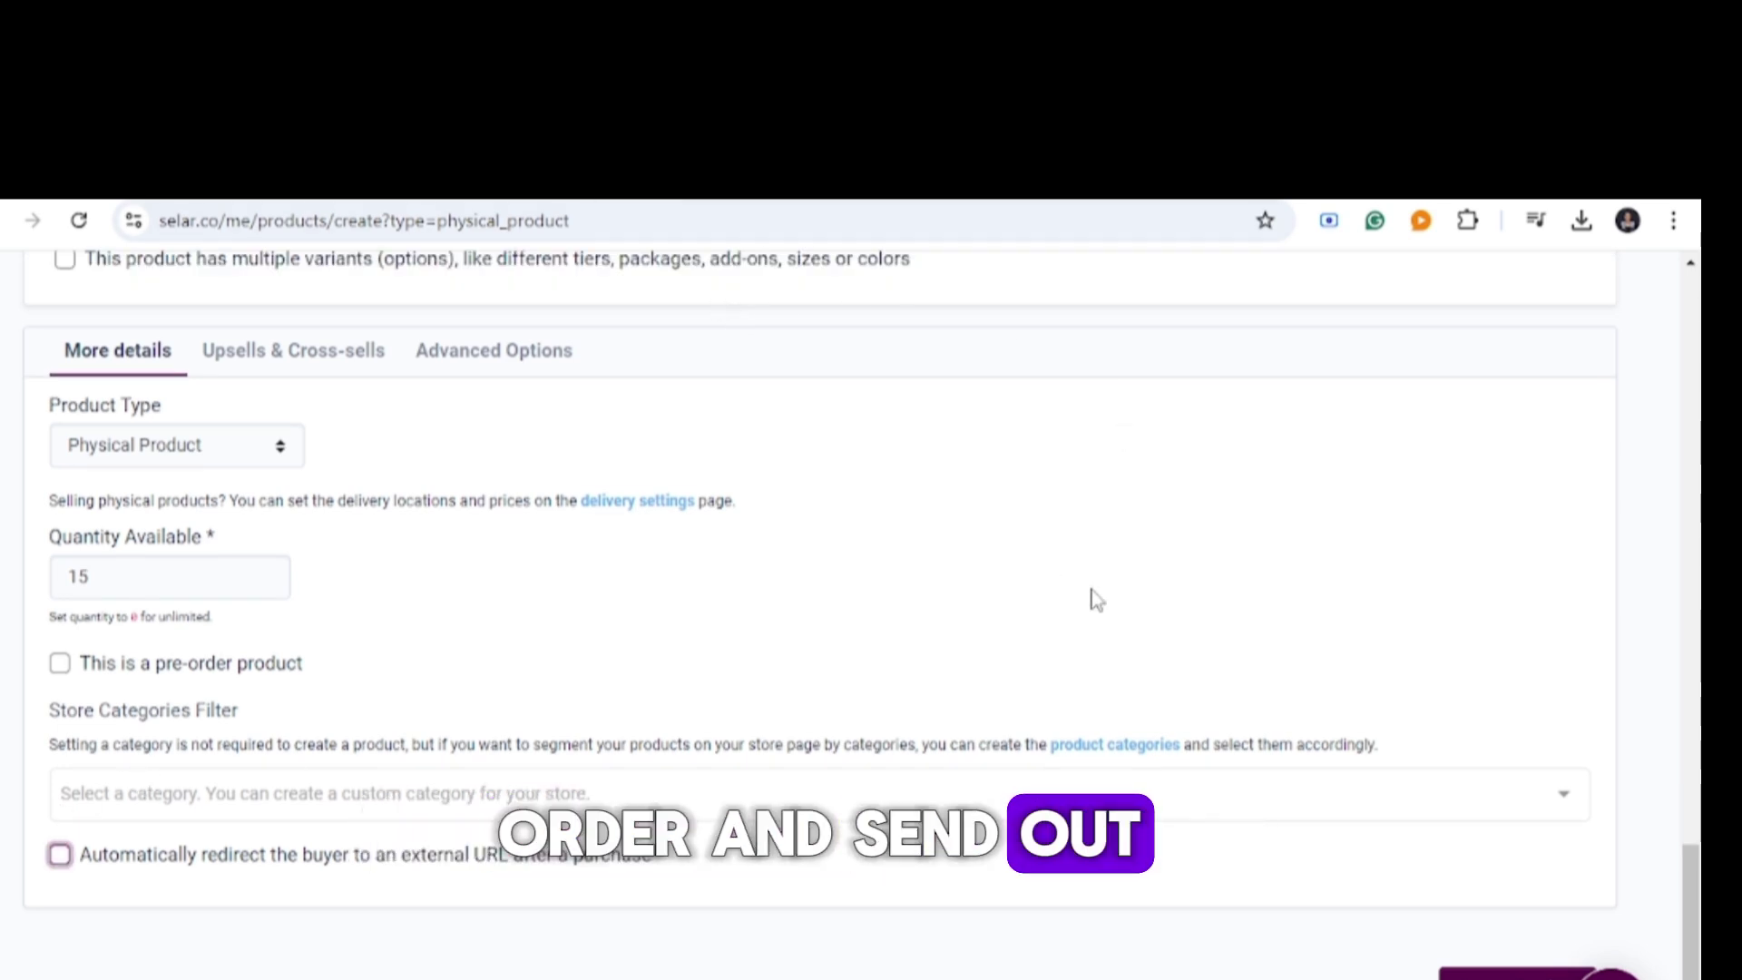
Publish the power bank product and open its live page from the product link.
left_click(1571, 956)
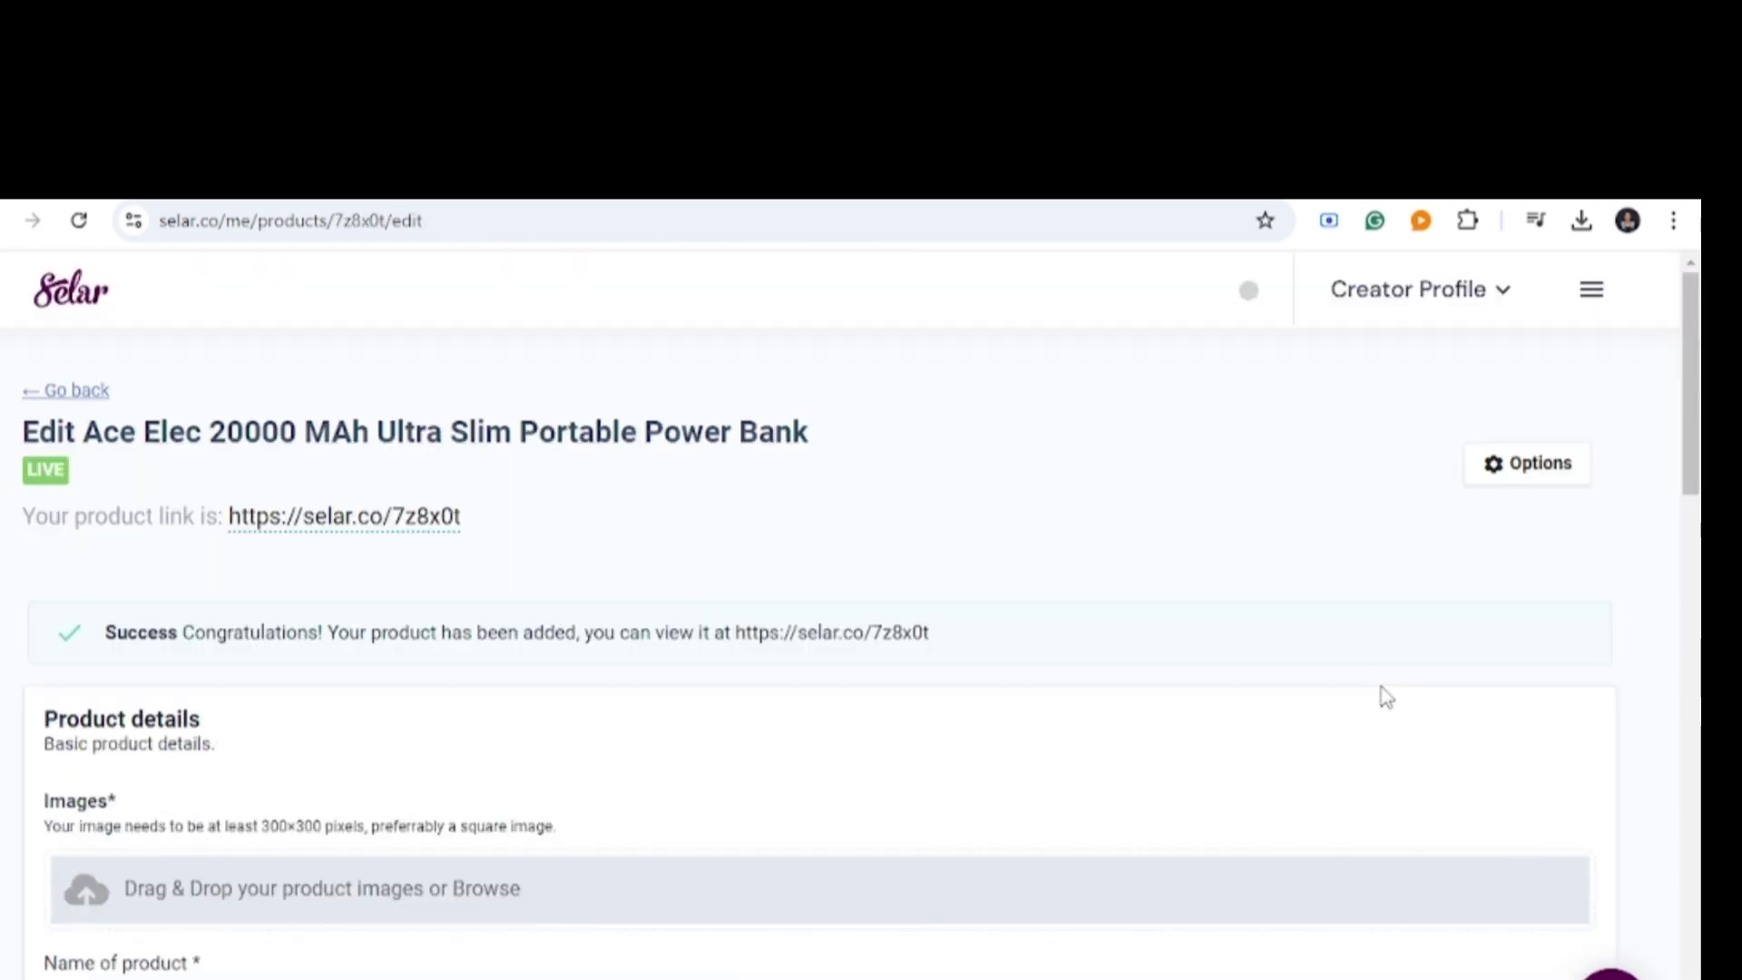
left_click(398, 522)
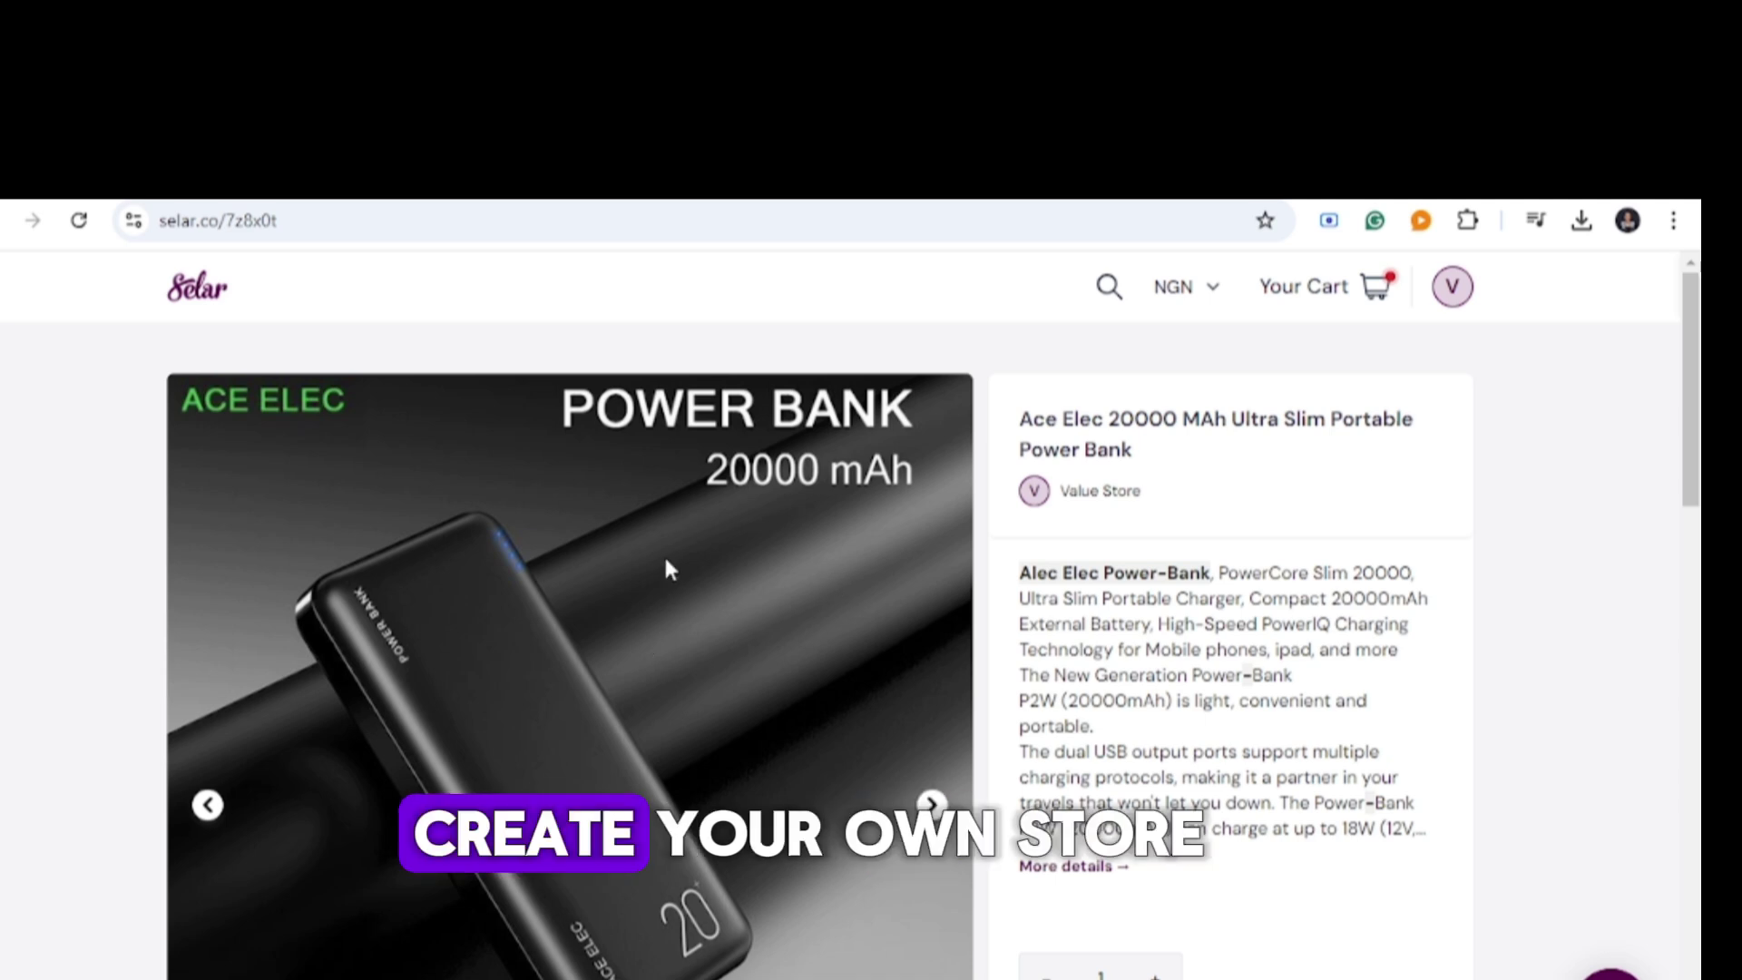
Browse through the power bank's gallery images on its live product page.
scroll(631, 544, "down", 1)
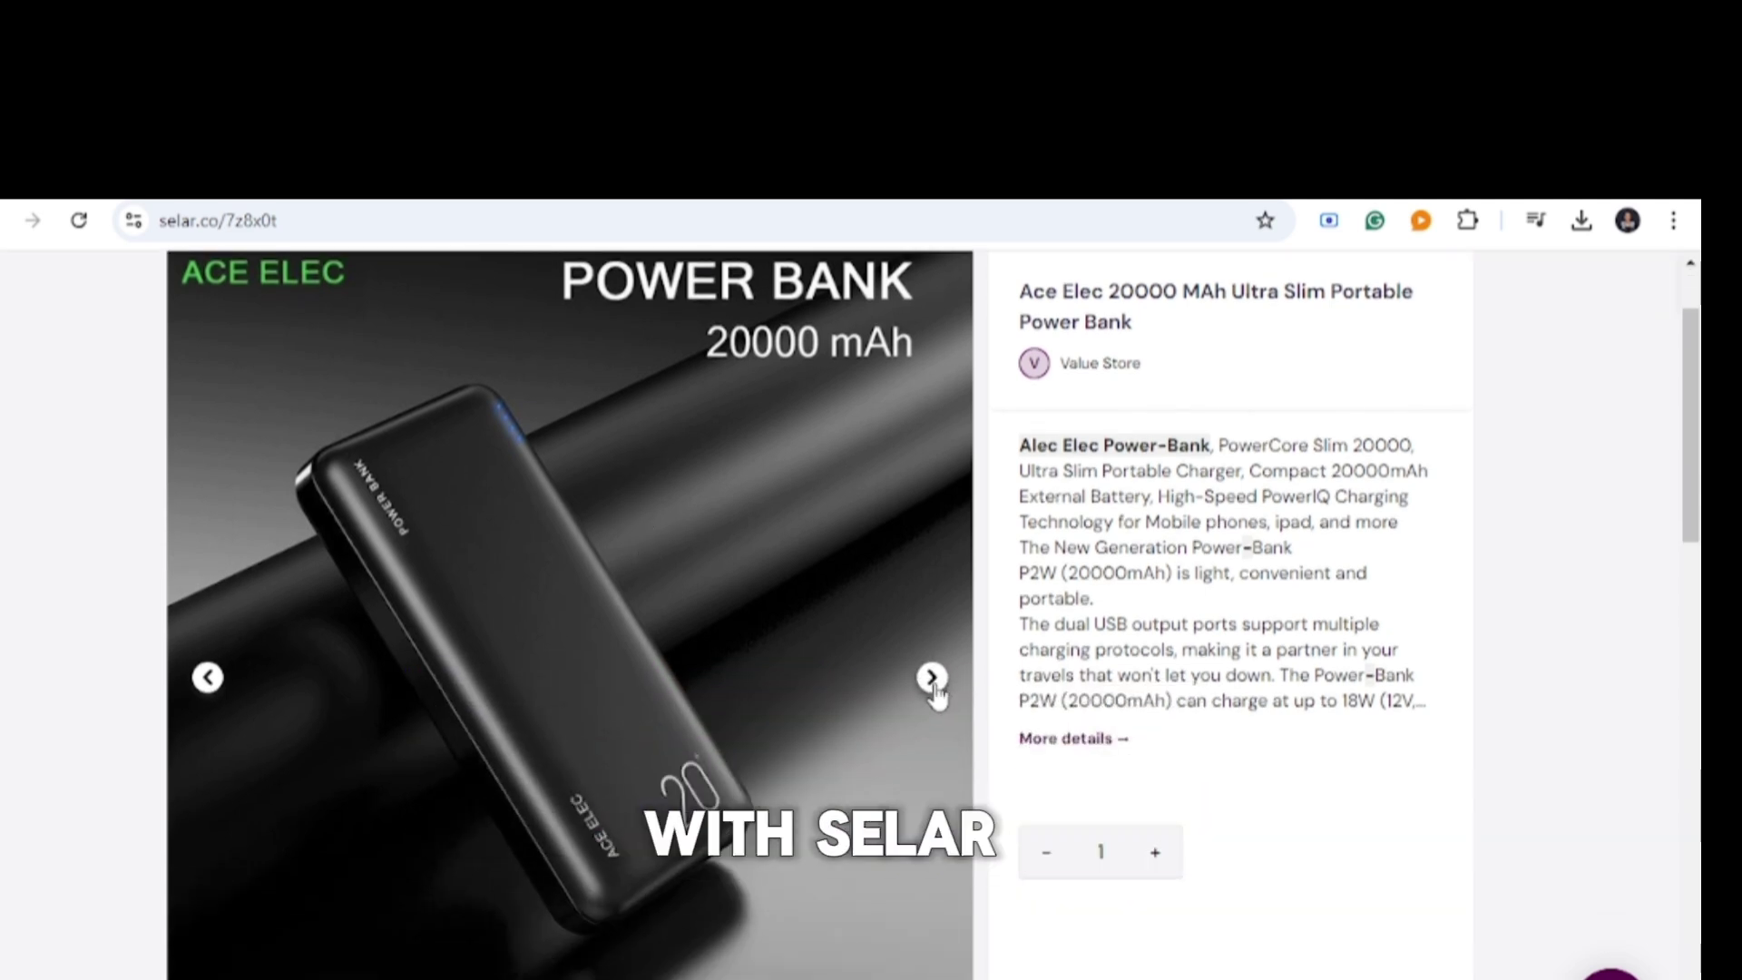
left_click(932, 679)
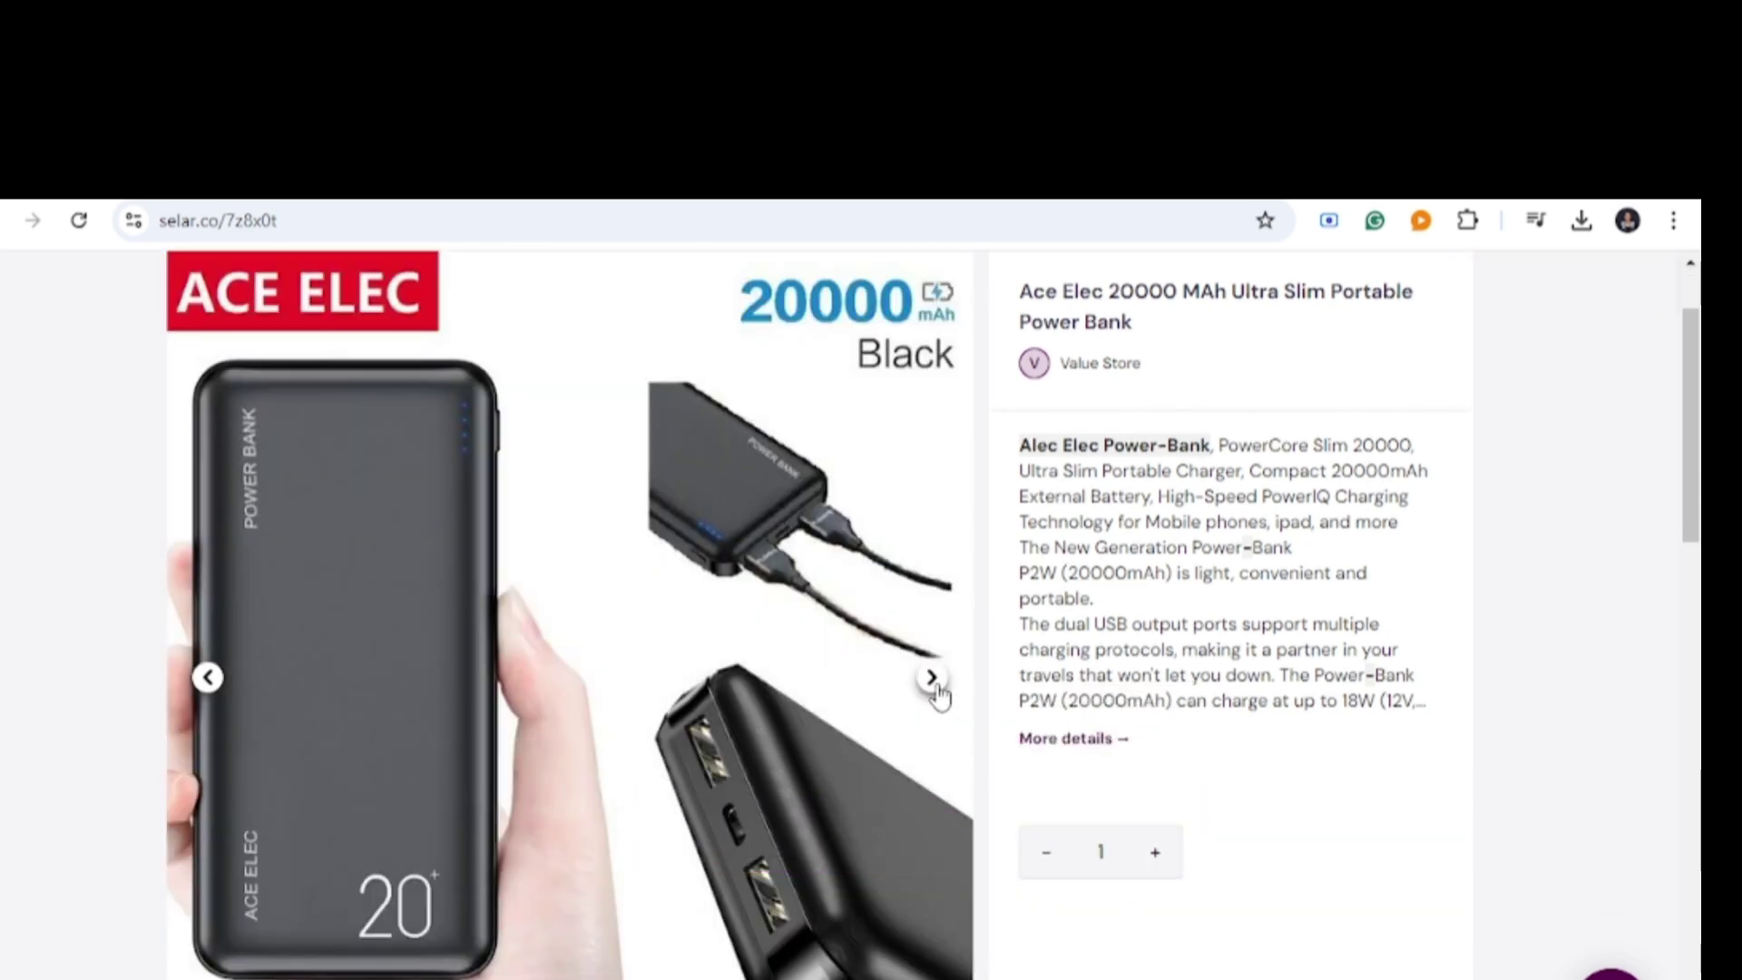
left_click(931, 681)
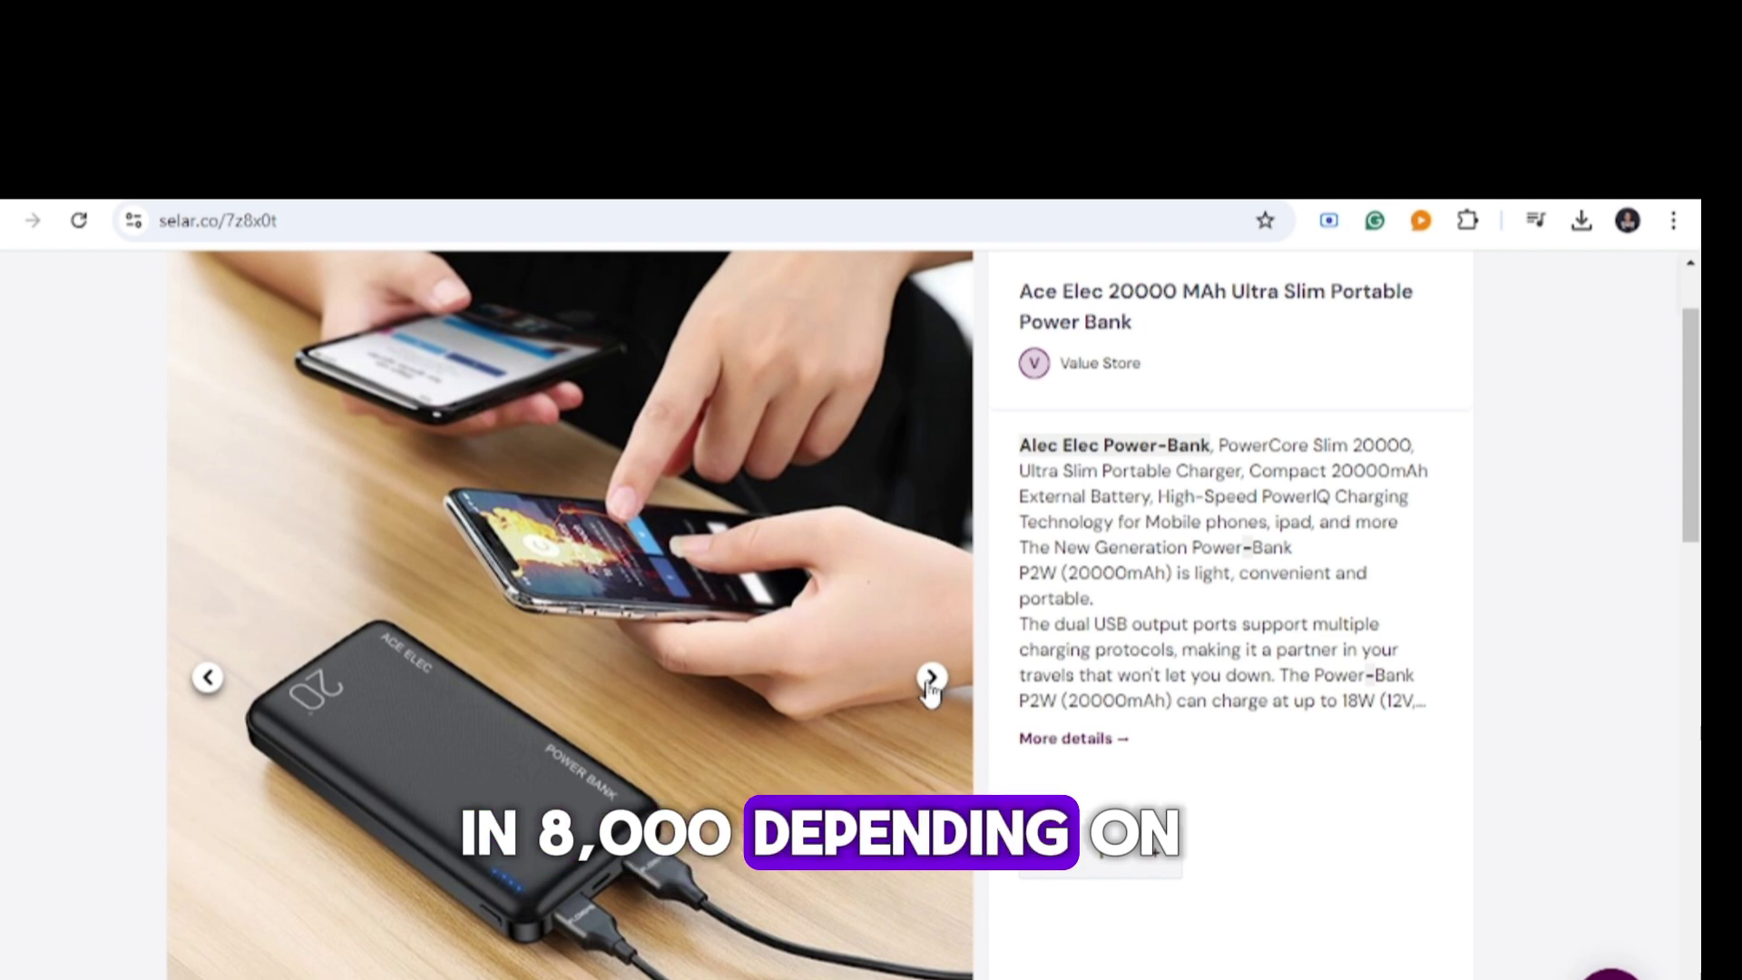
left_click(932, 678)
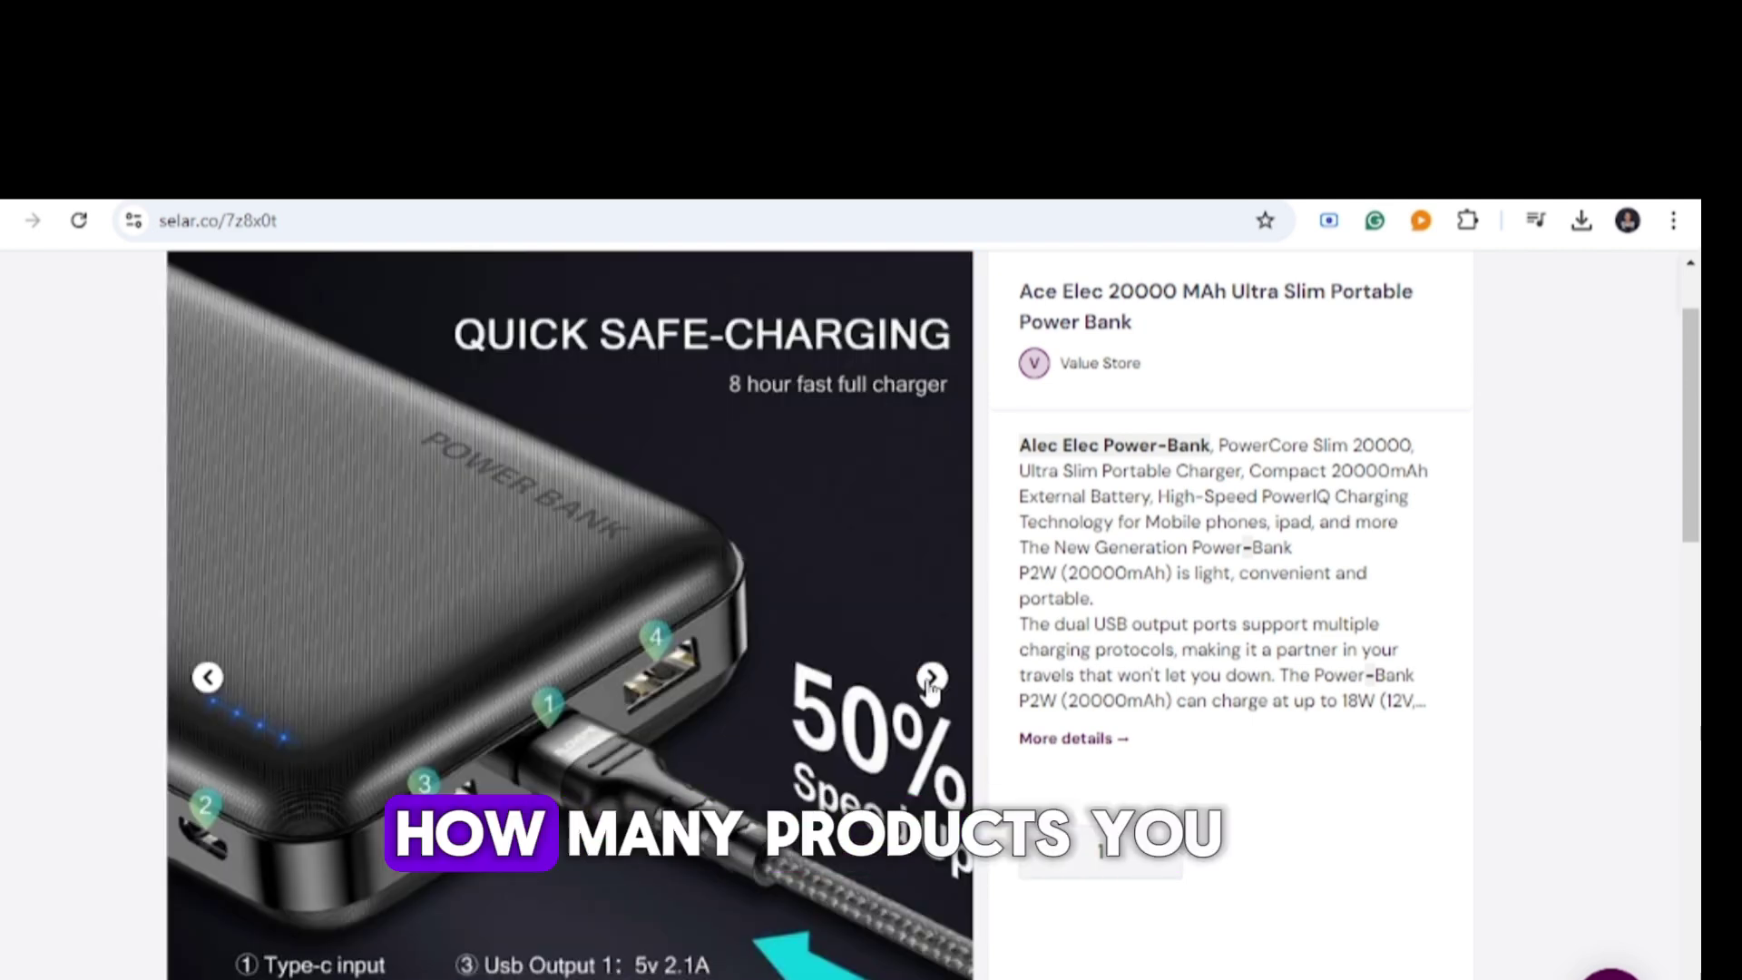
left_click(931, 679)
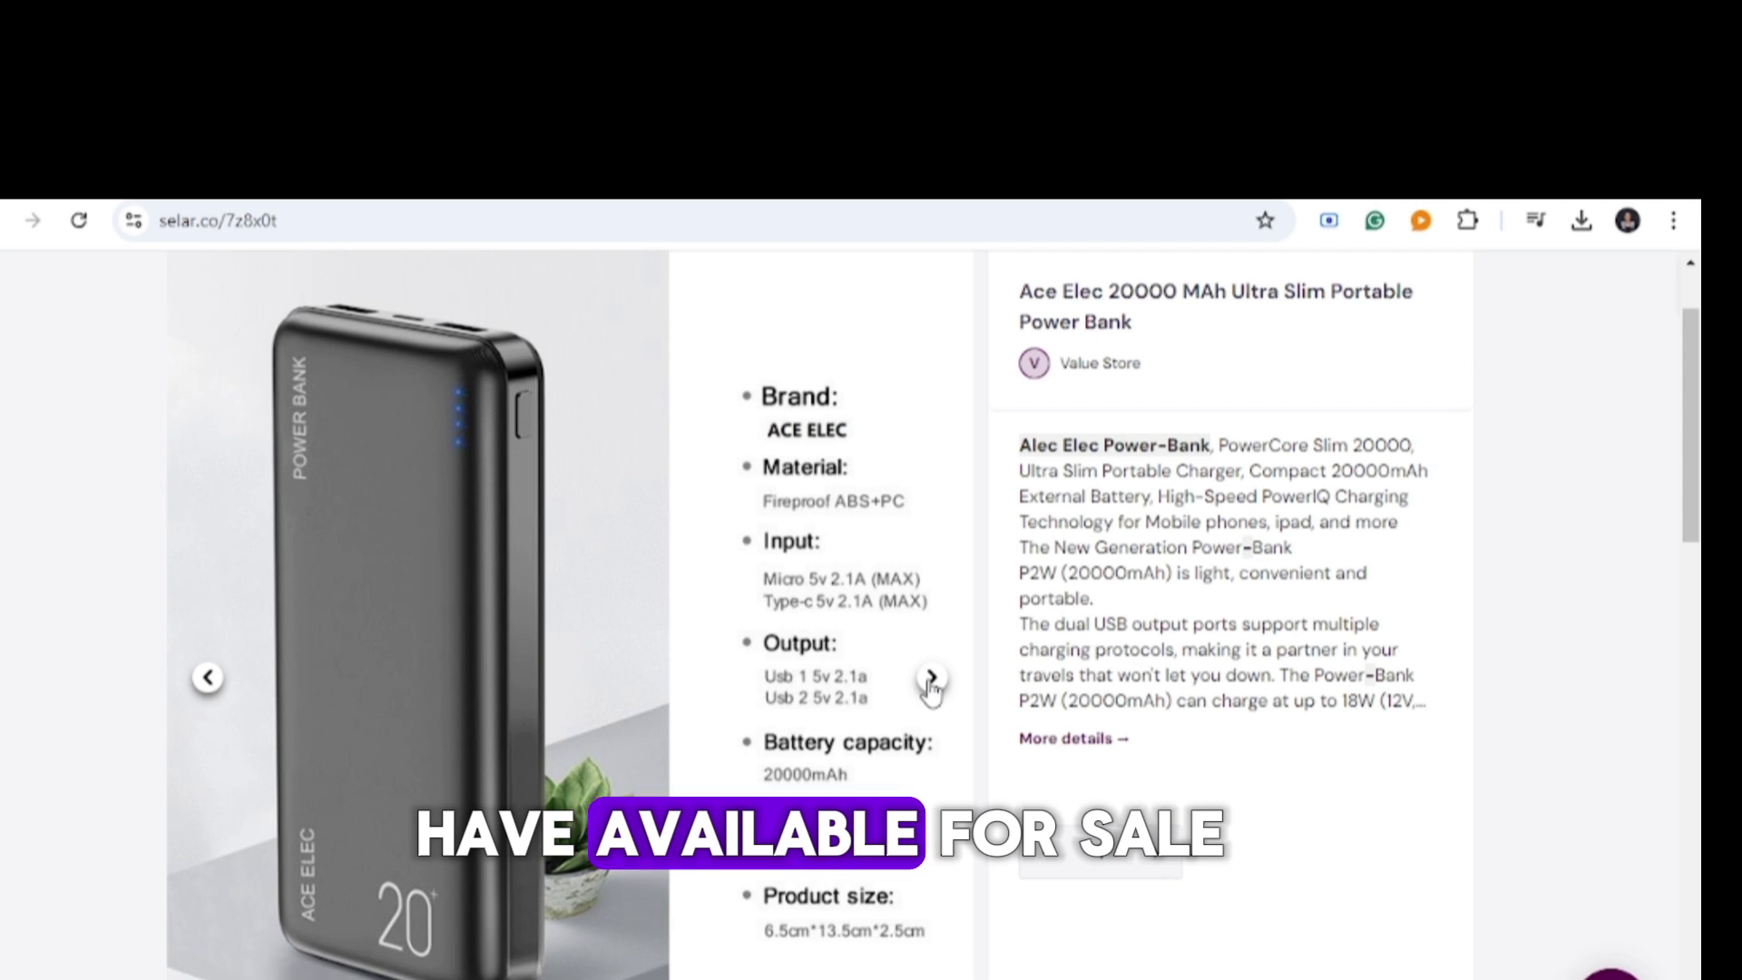
left_click(931, 679)
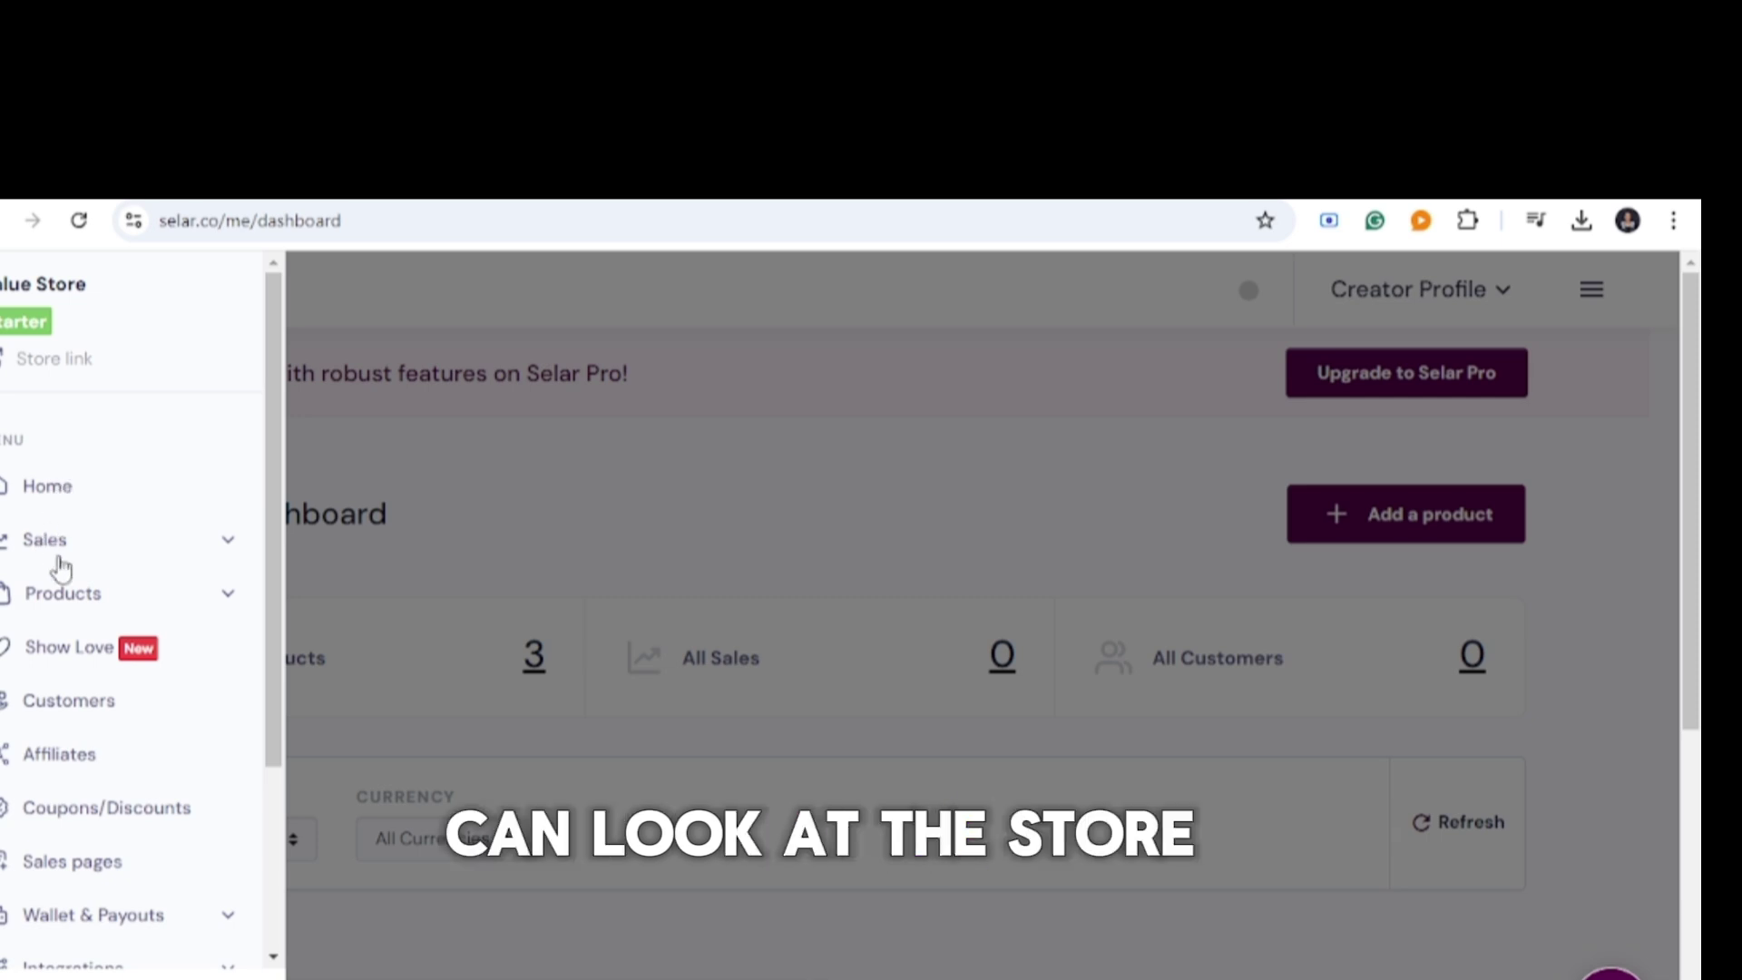
Open the public Value Store page through the dashboard's store link and look over the listed products.
left_click(66, 494)
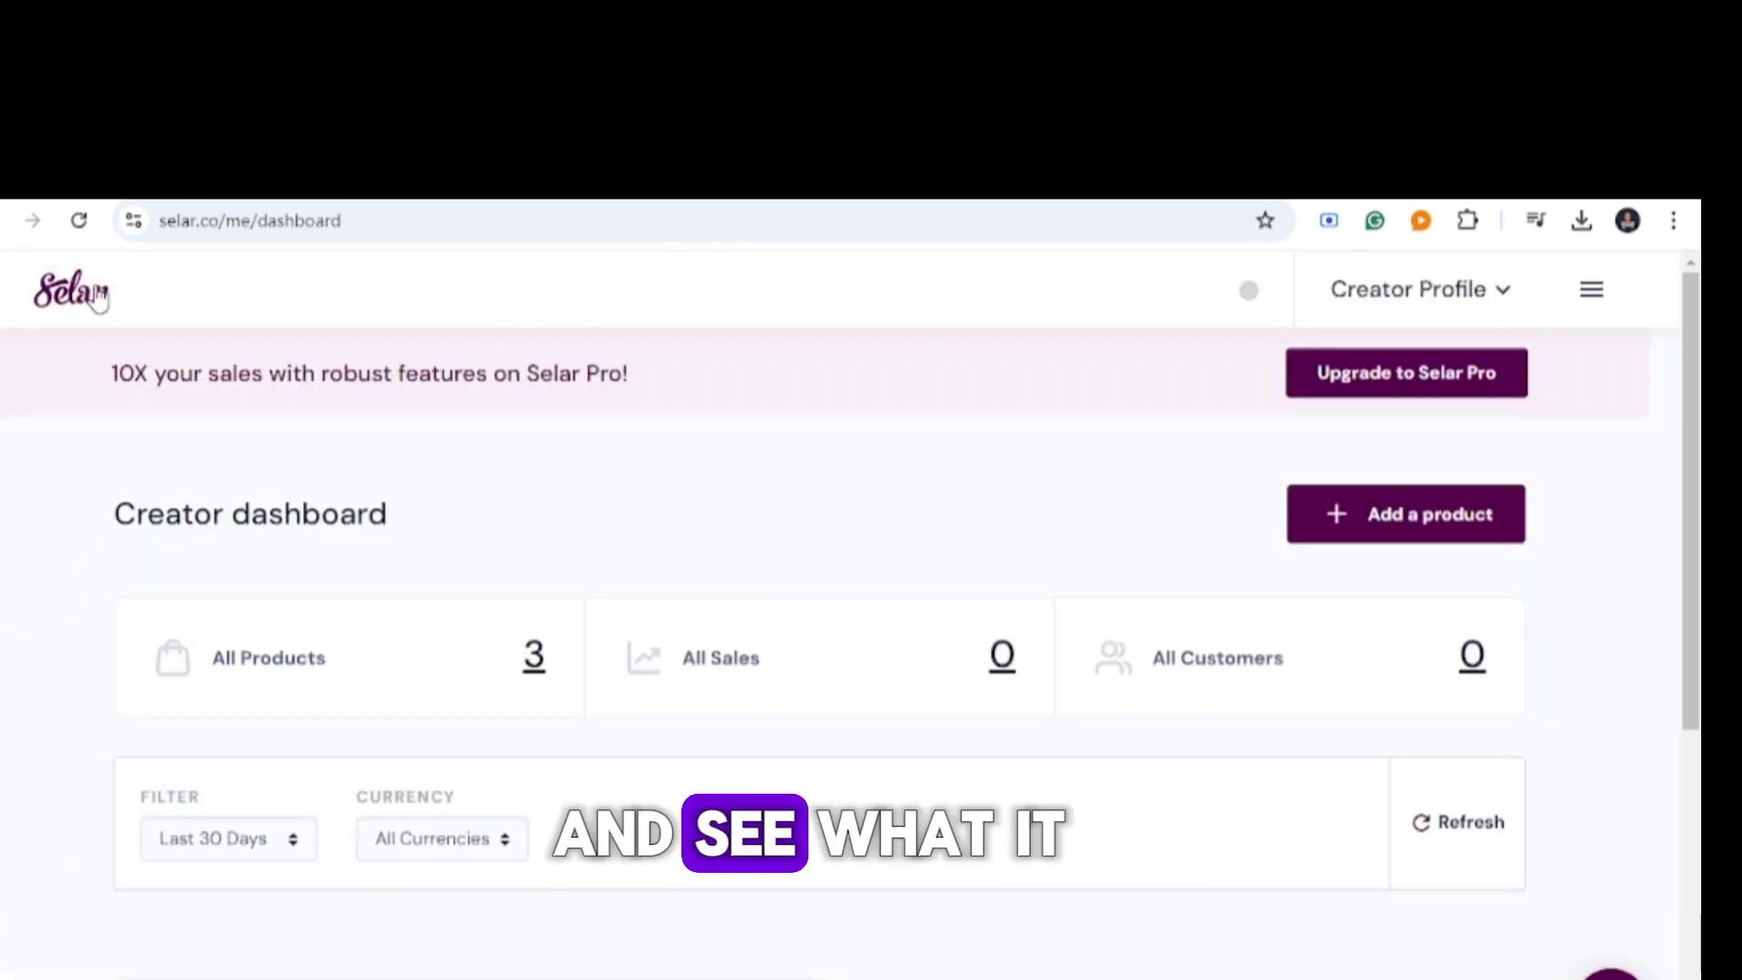
left_click(360, 223)
key("End")
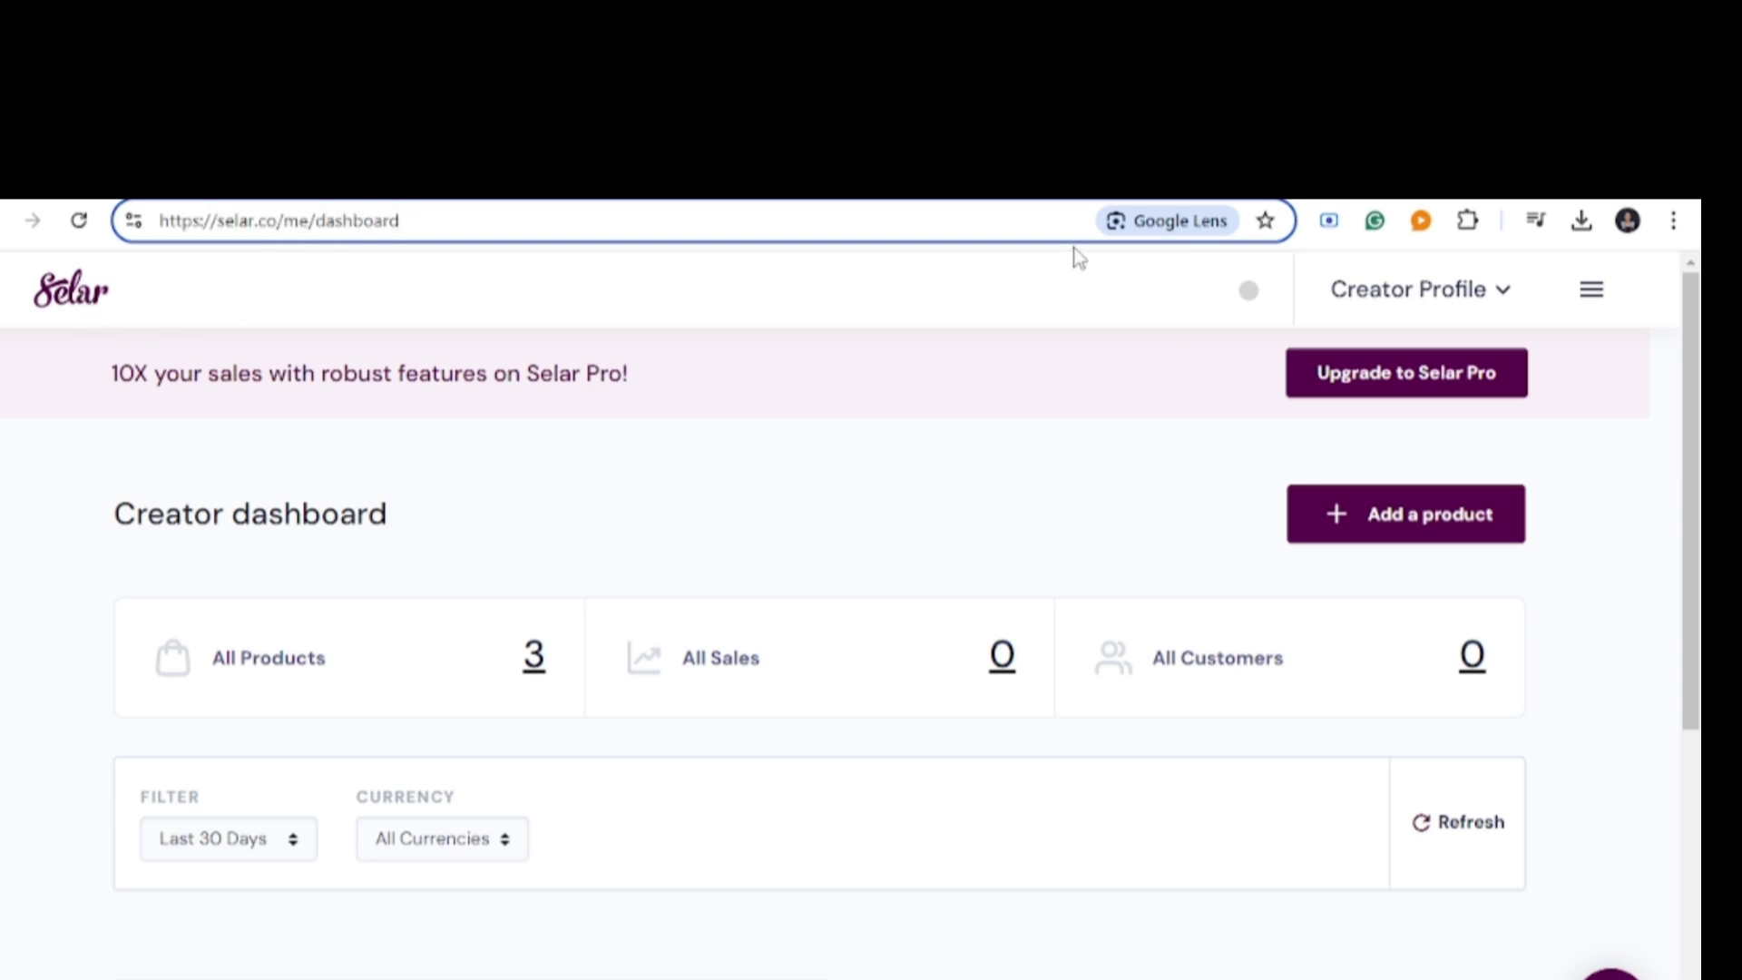
left_click(1479, 290)
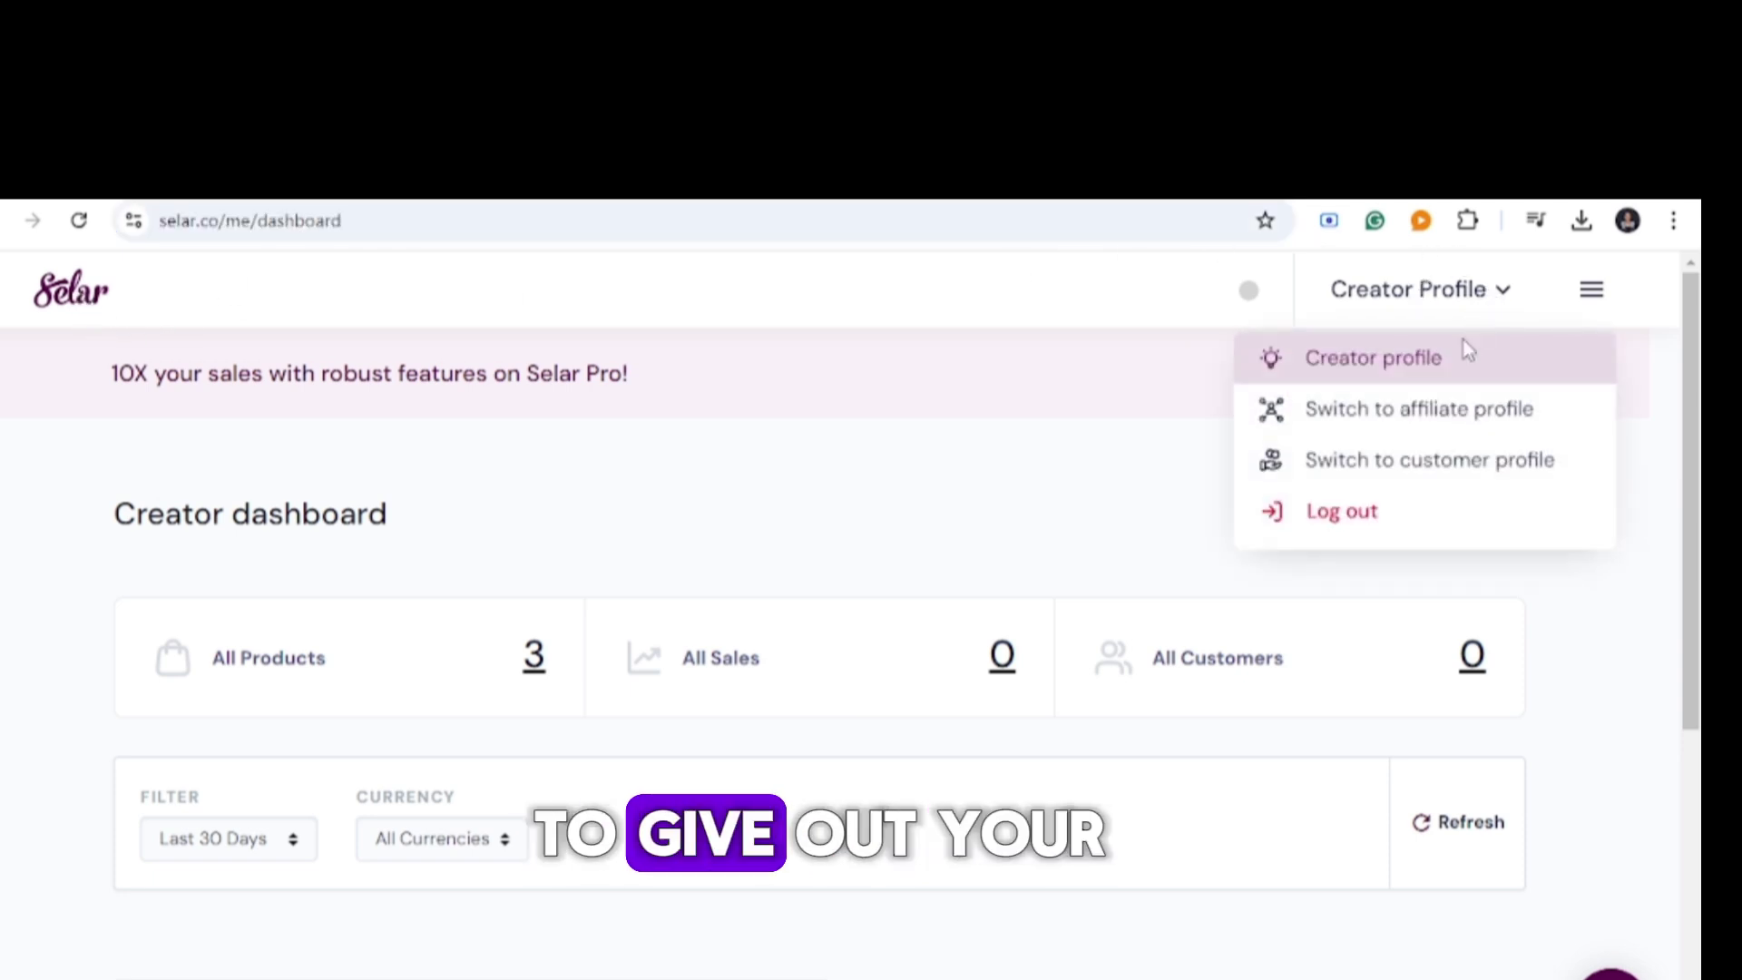
left_click(1592, 290)
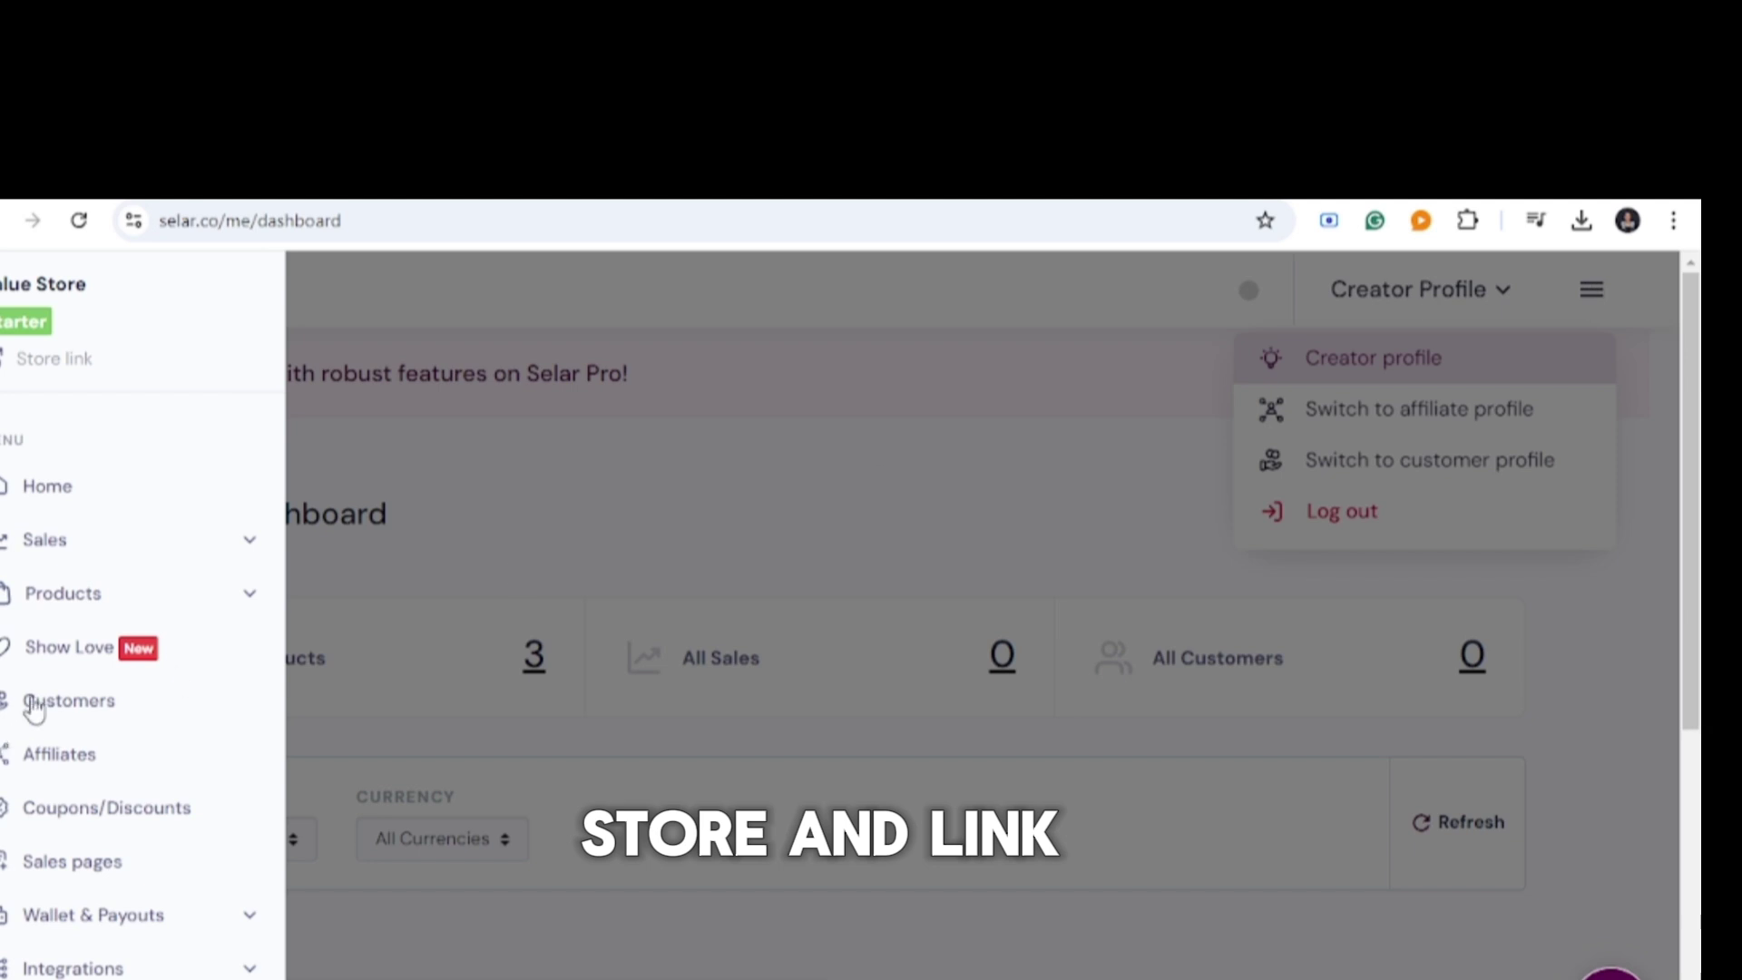
left_click(50, 365)
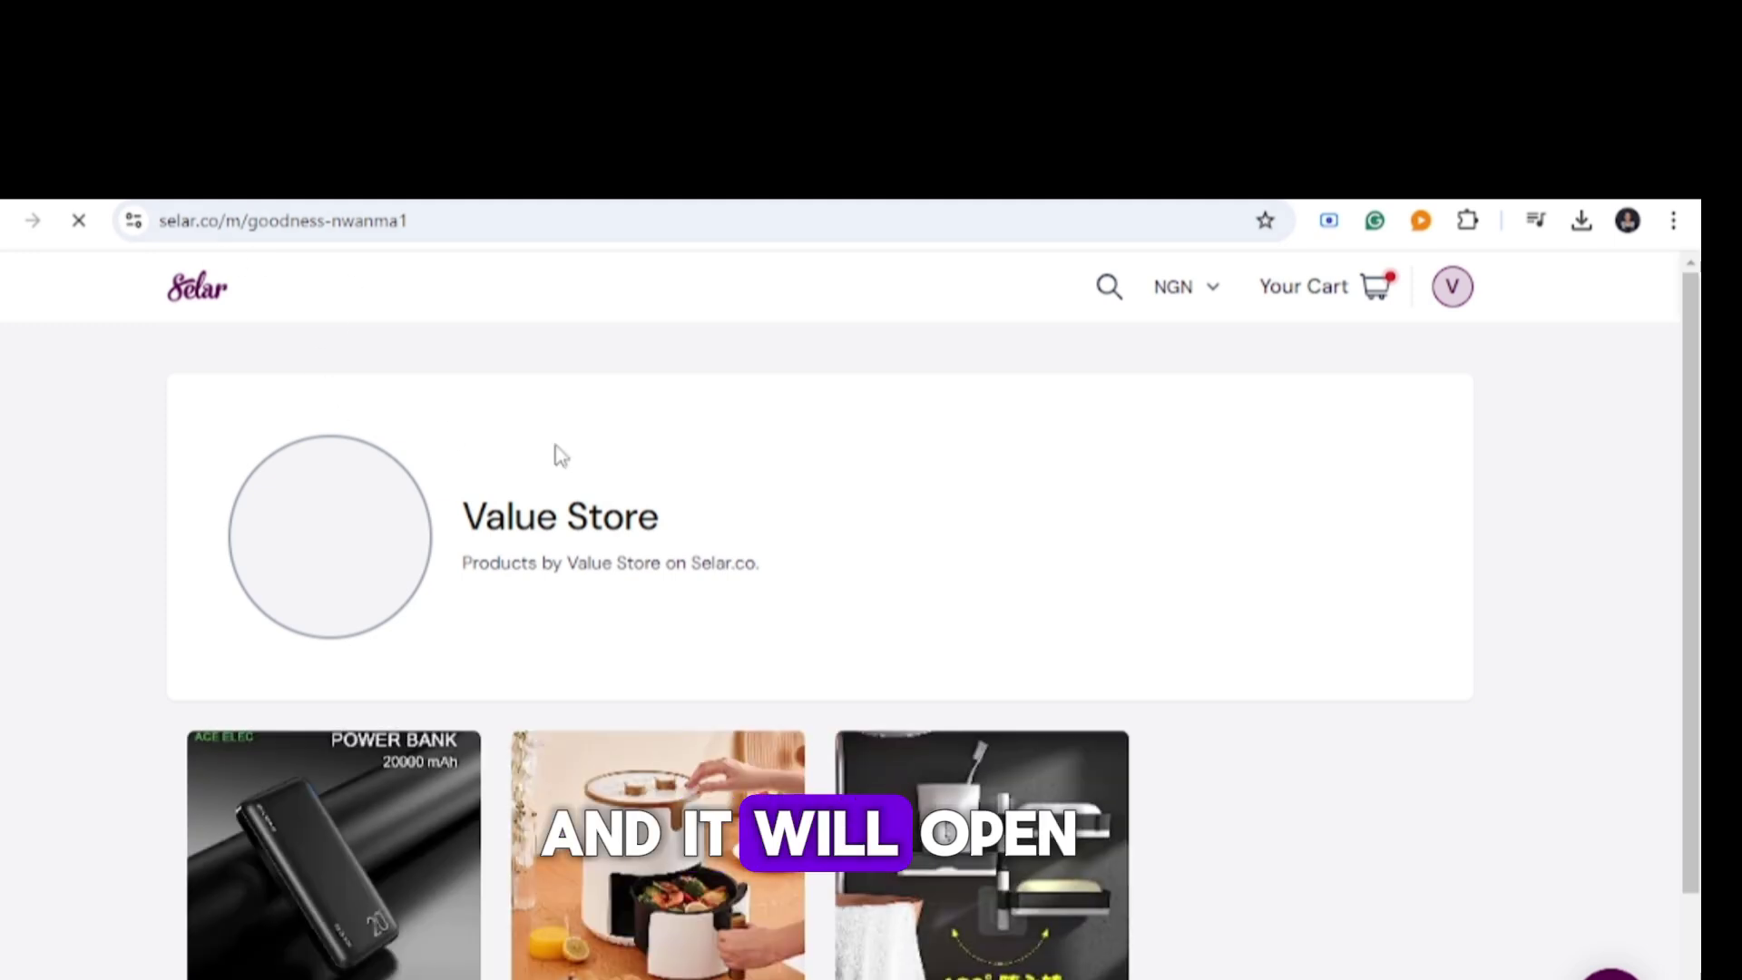
scroll(626, 498, "down", 2)
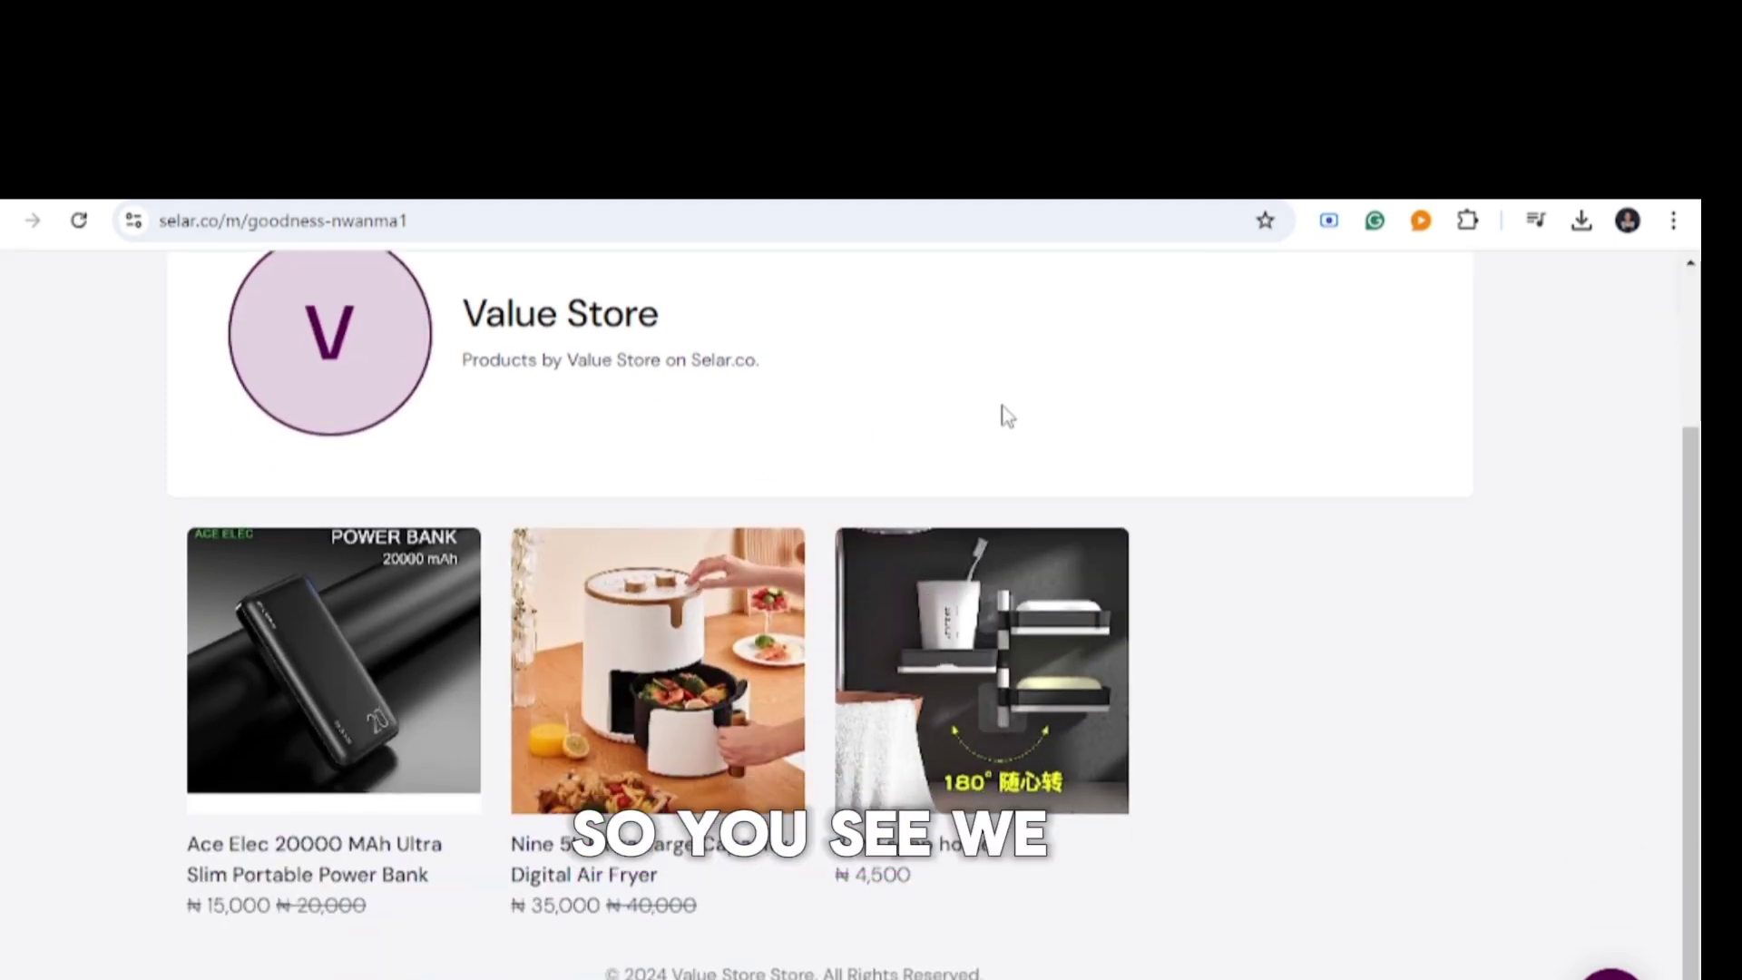
Open the Ace Elec power bank from the store page, raise its order quantity to 5 and reduce it to 3.
mouse_move(551, 629)
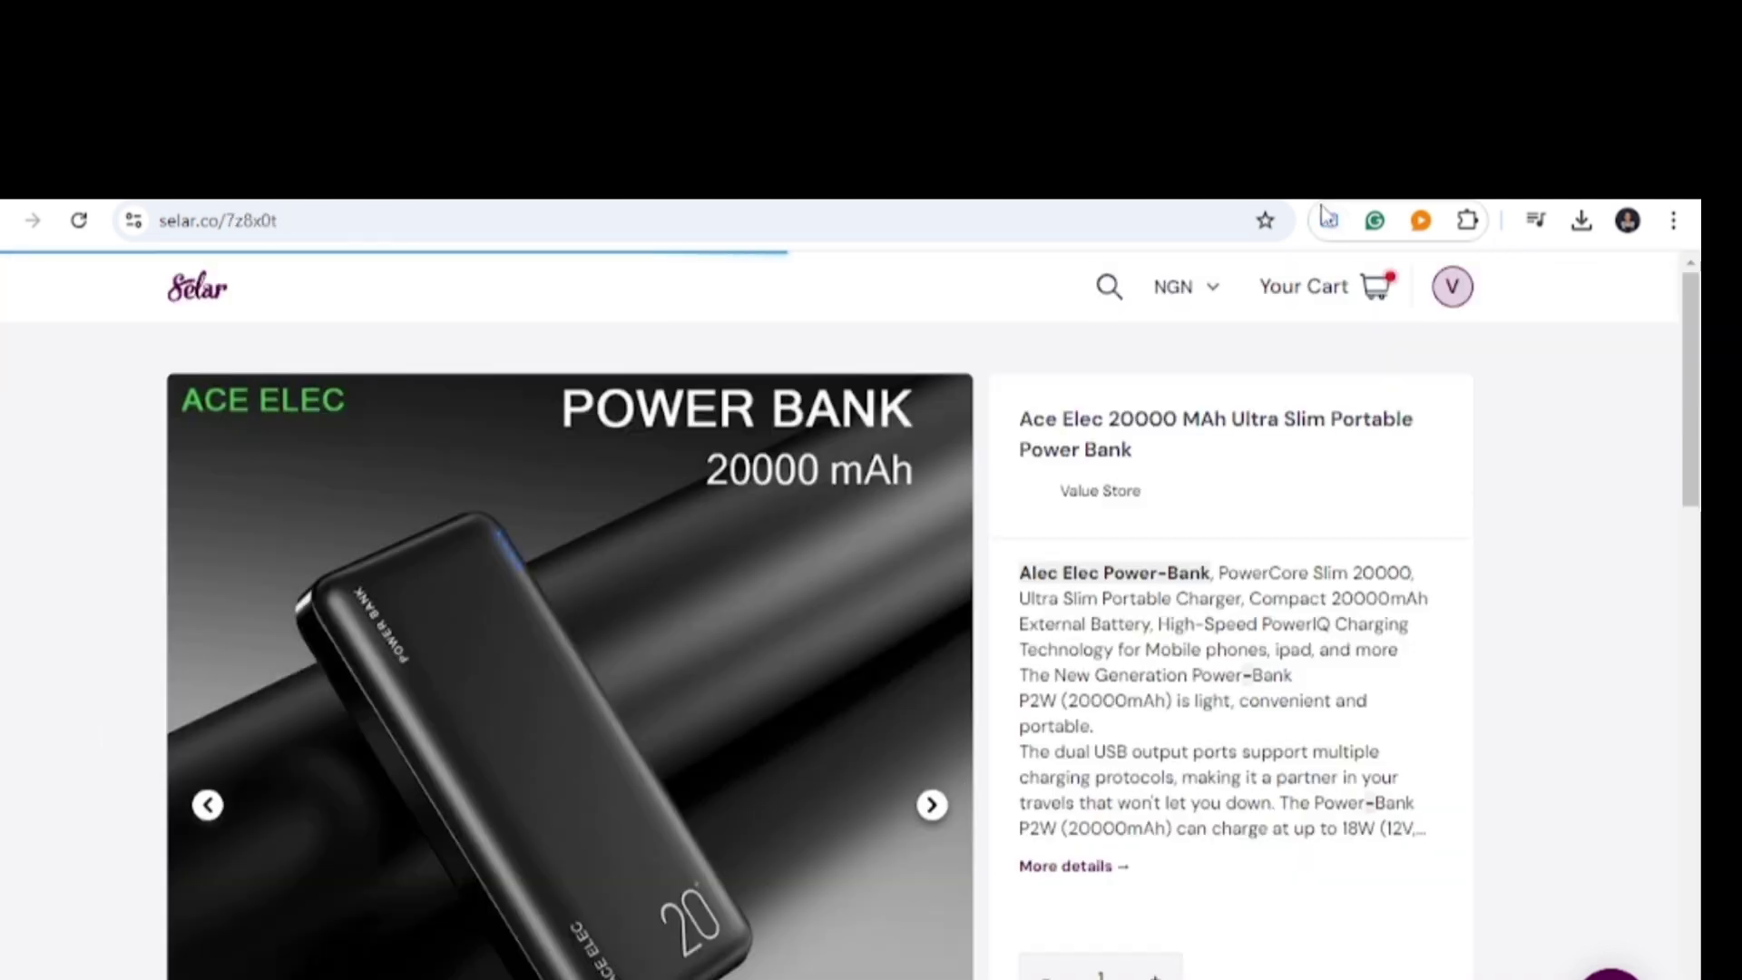
scroll(1224, 462, "down", 5)
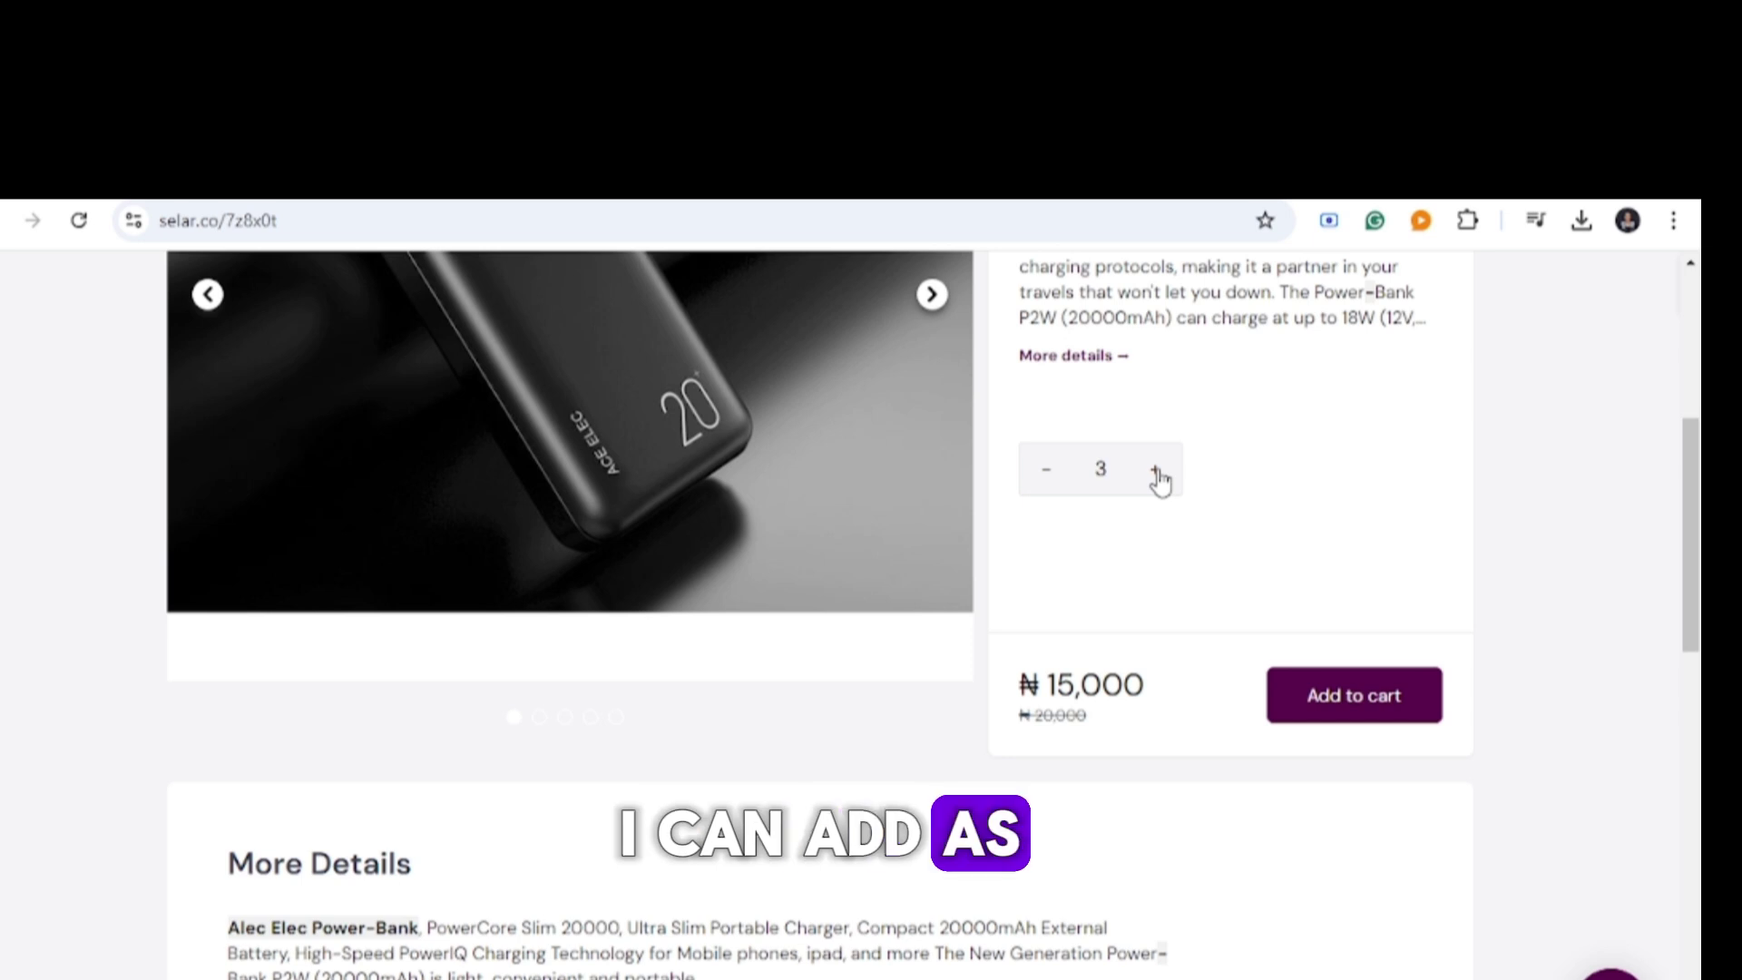
left_click(1157, 473)
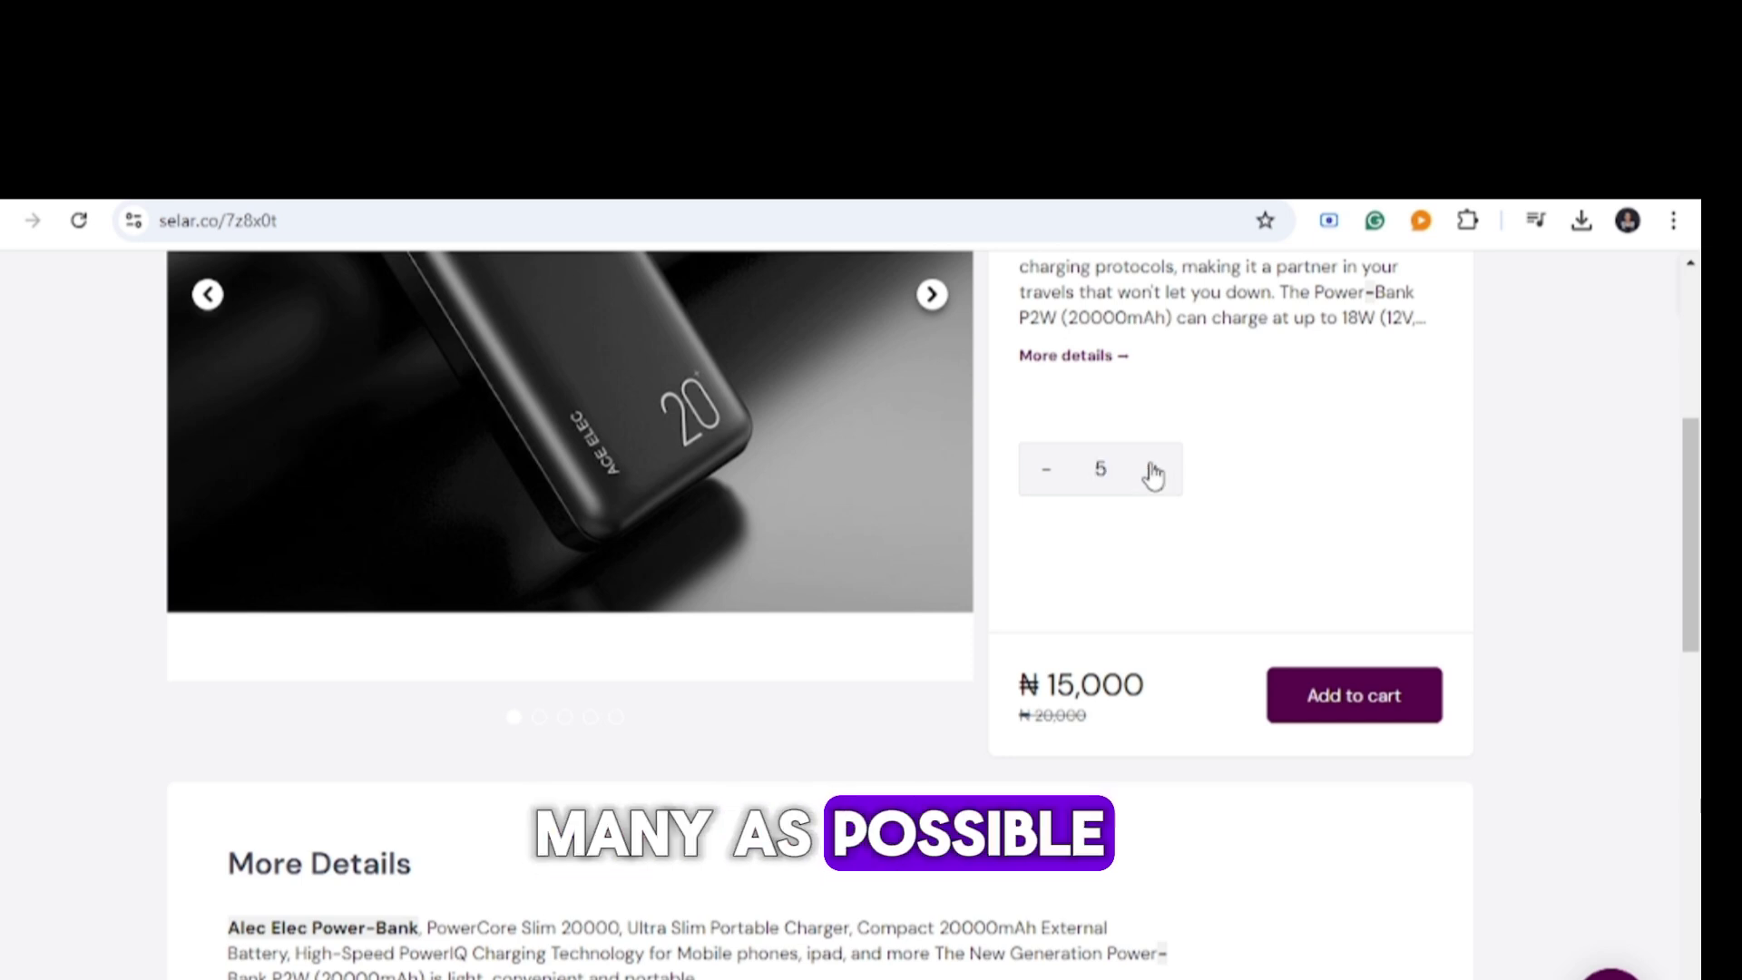
left_click(1044, 477)
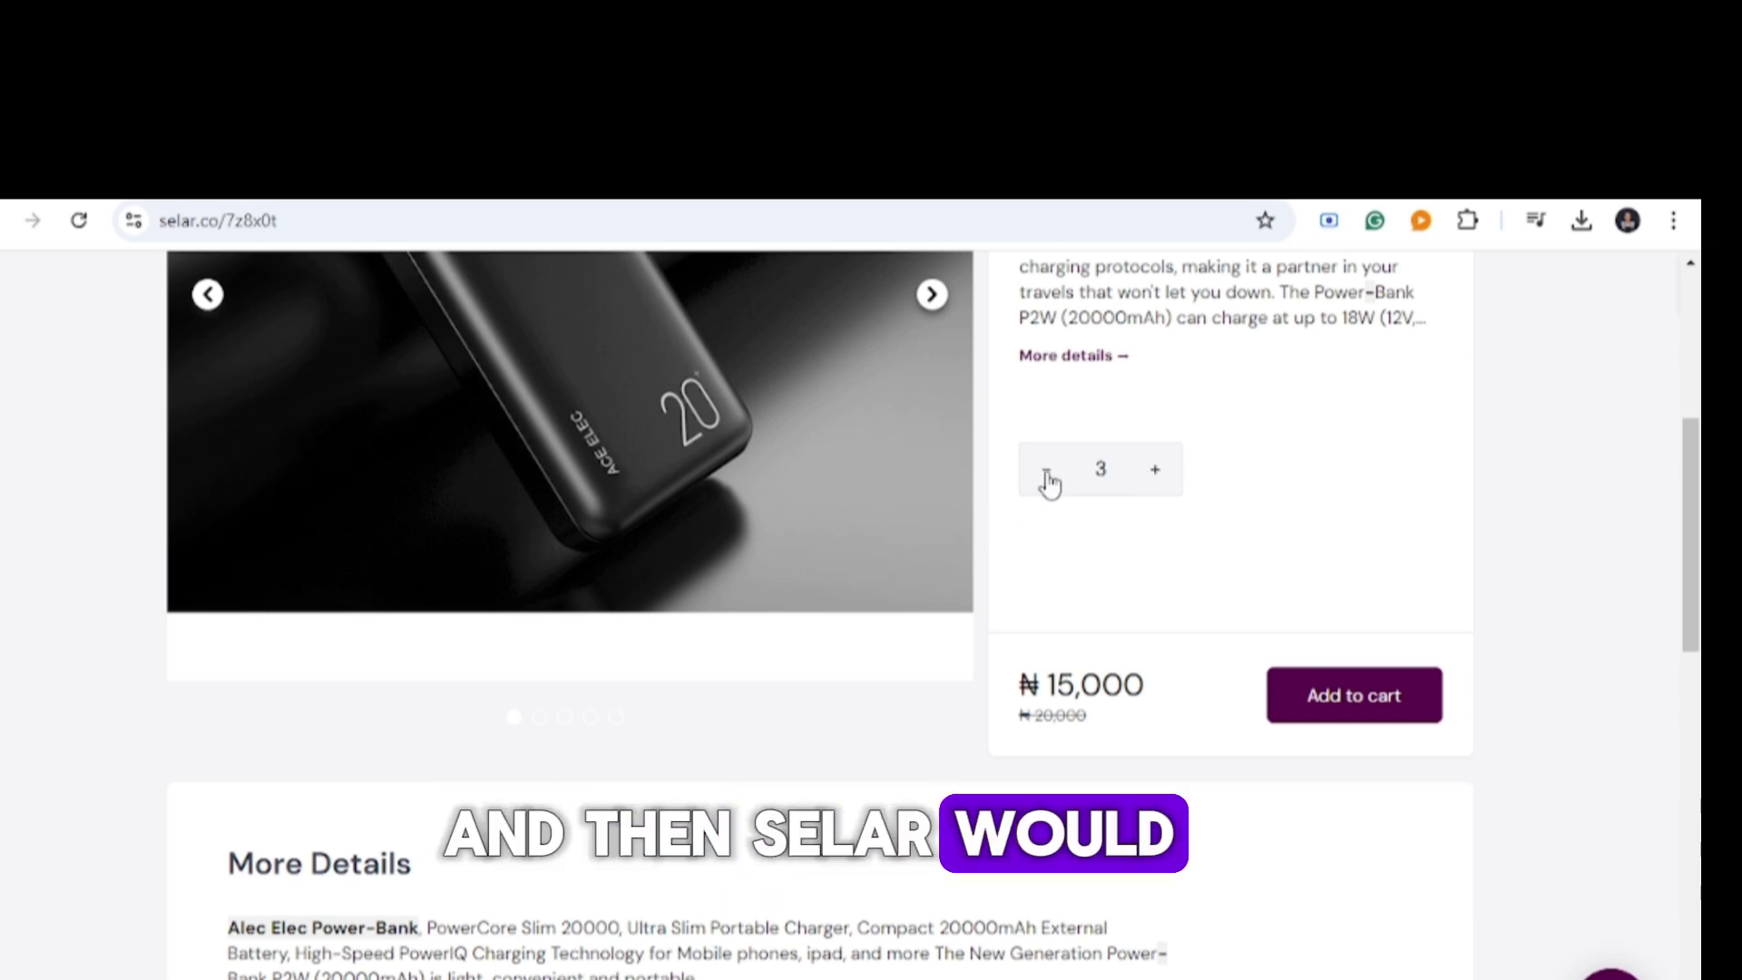
Review the power bank's full description, specifications and customer reviews section on its product page.
scroll(1187, 733, "down", 5)
scroll(1179, 739, "down", 5)
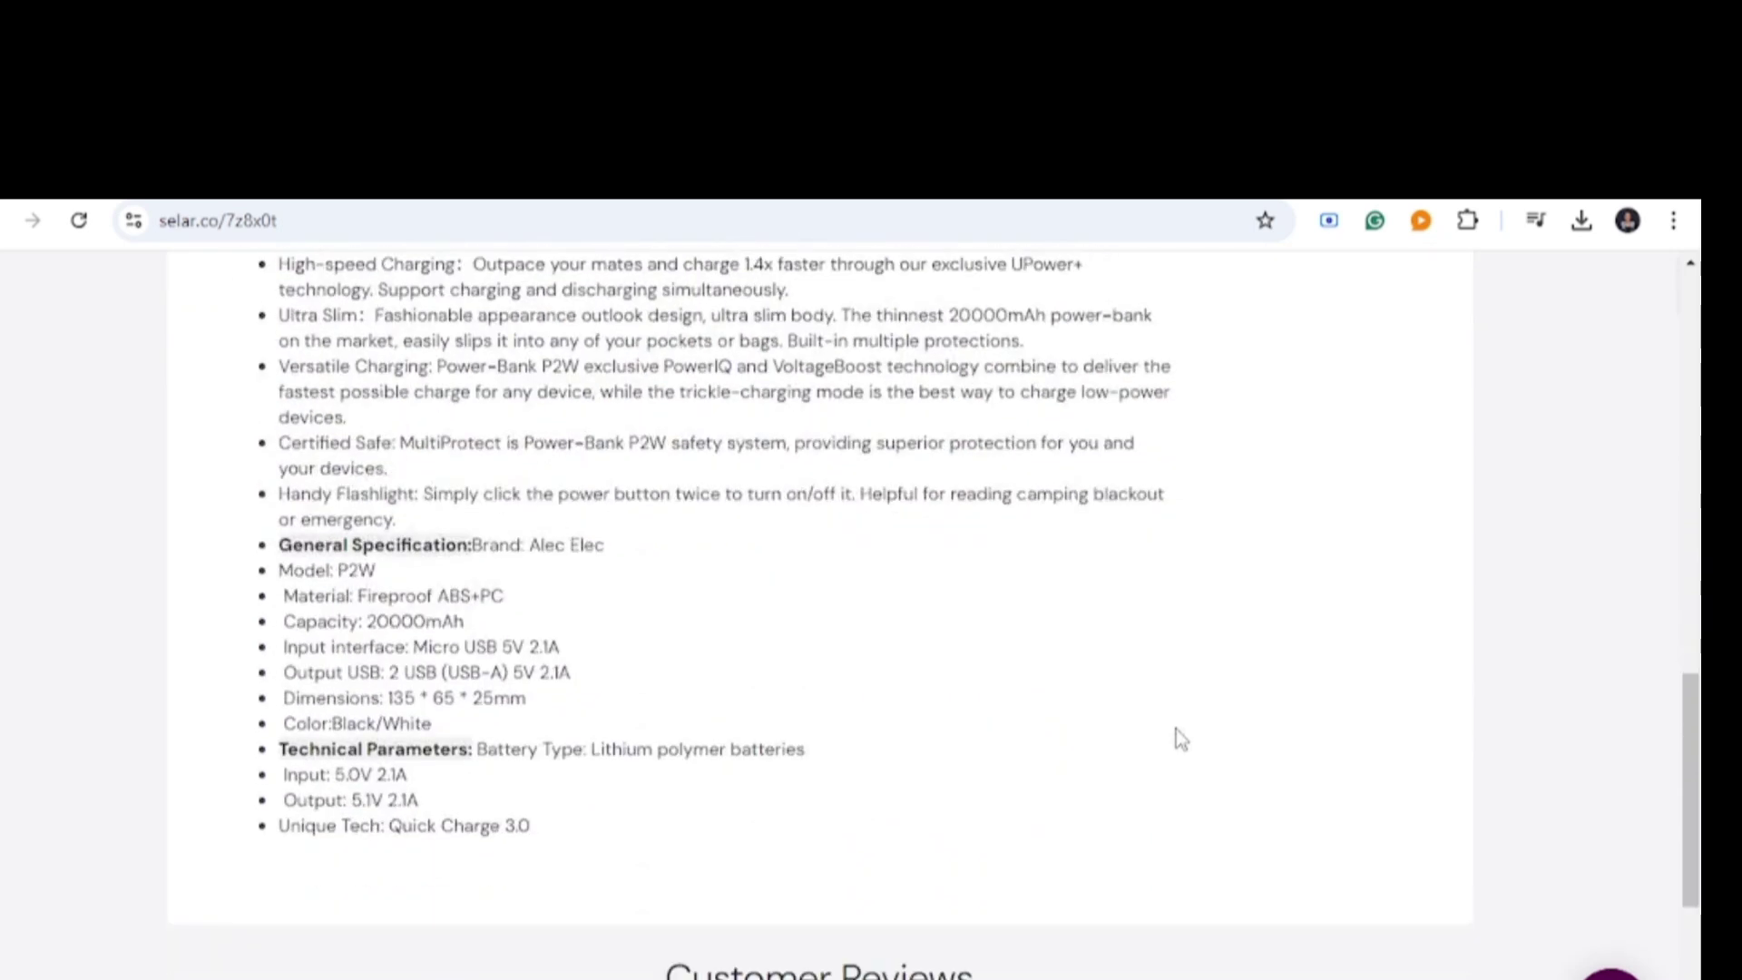
scroll(1179, 739, "down", 3)
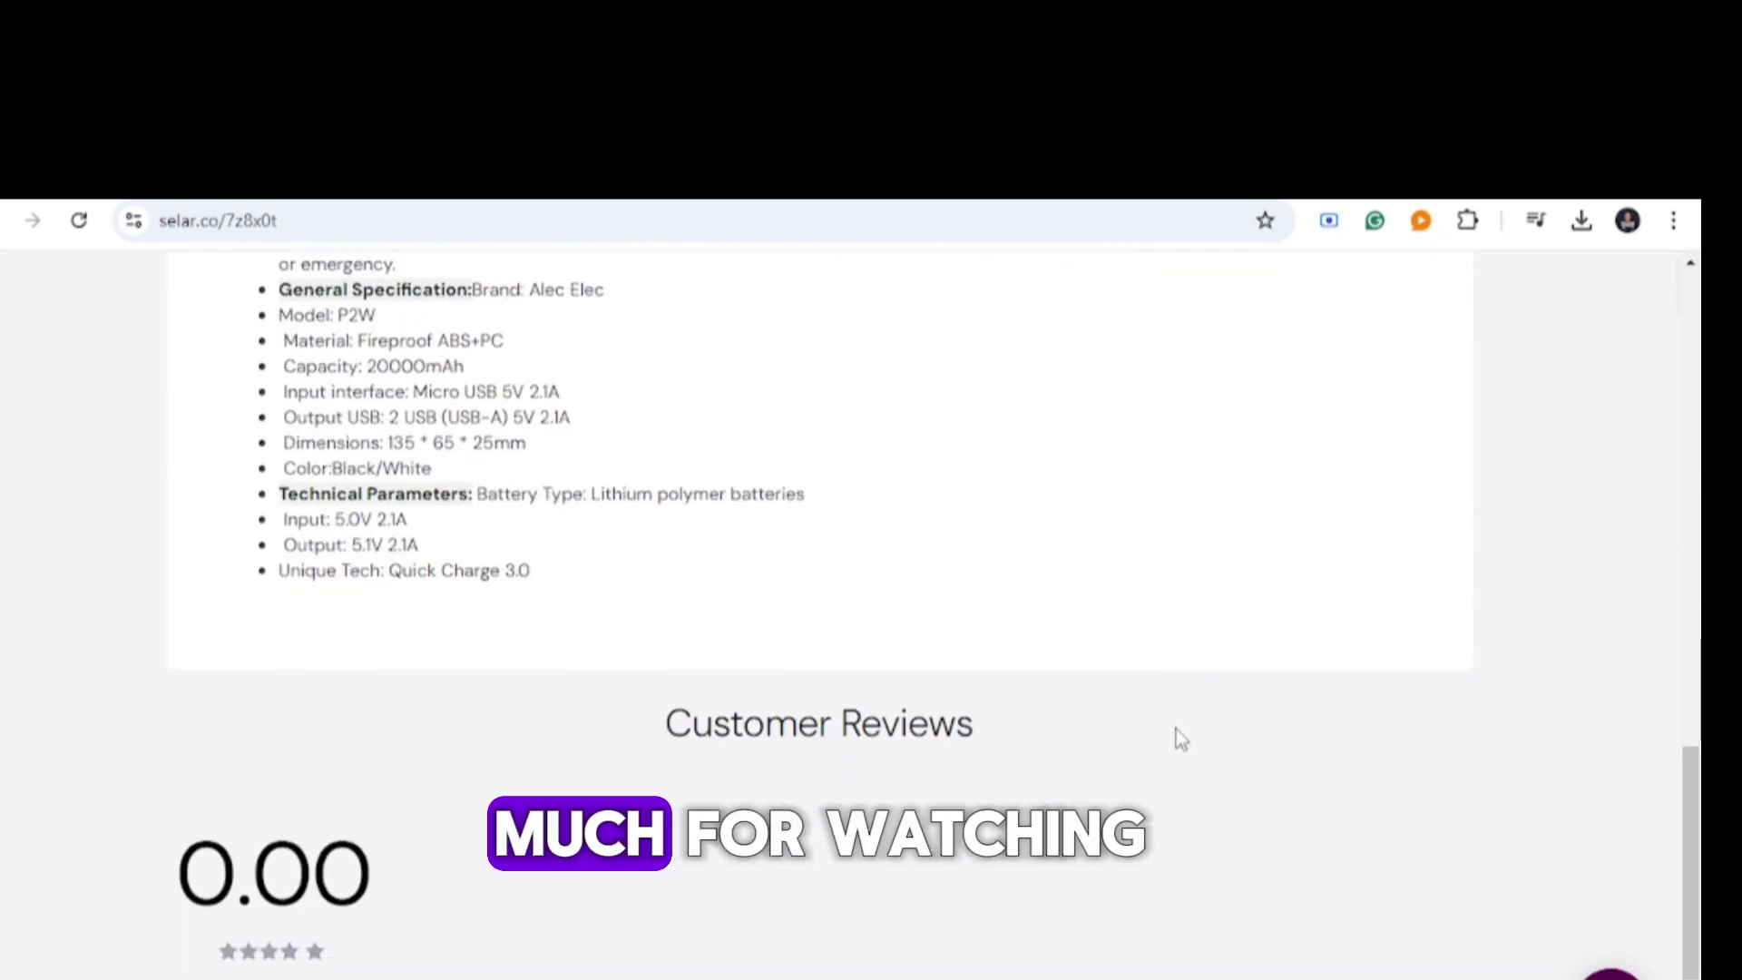